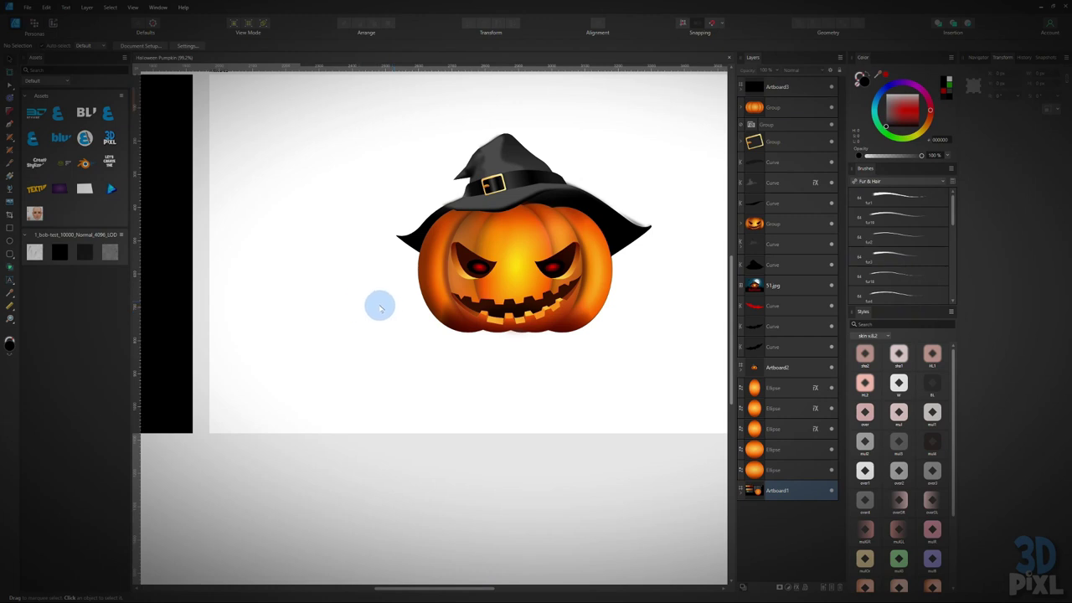
Step: Compare the finished Halloween poster with the pumpkin on Artboard2, examining the poster's ground, trees and house silhouettes
left_click_drag(408, 272, 303, 527)
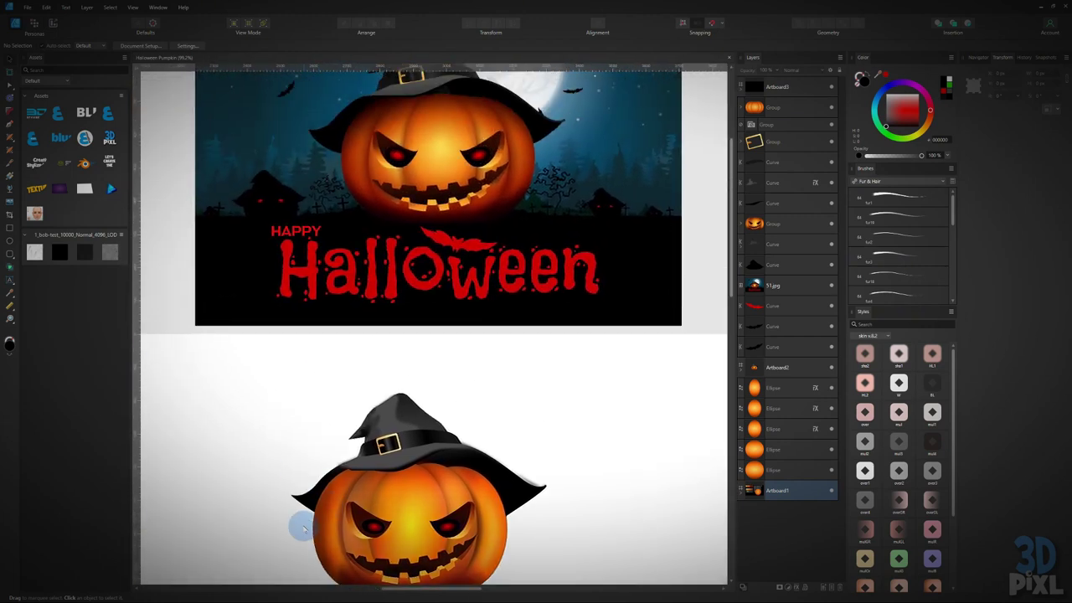
scroll(362, 257, "up", 4)
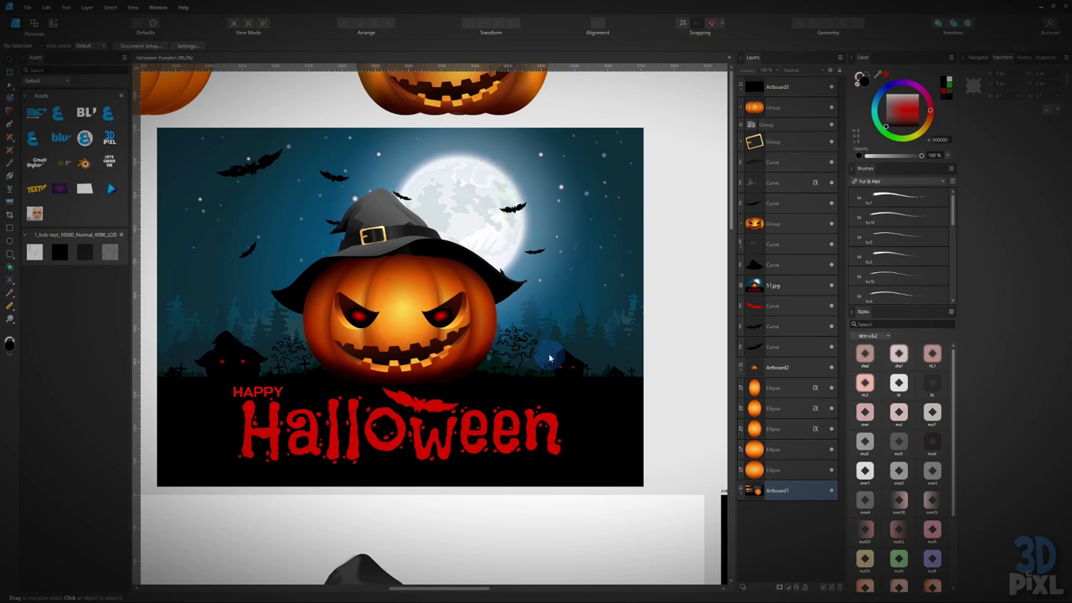
scroll(550, 357, "up", 3)
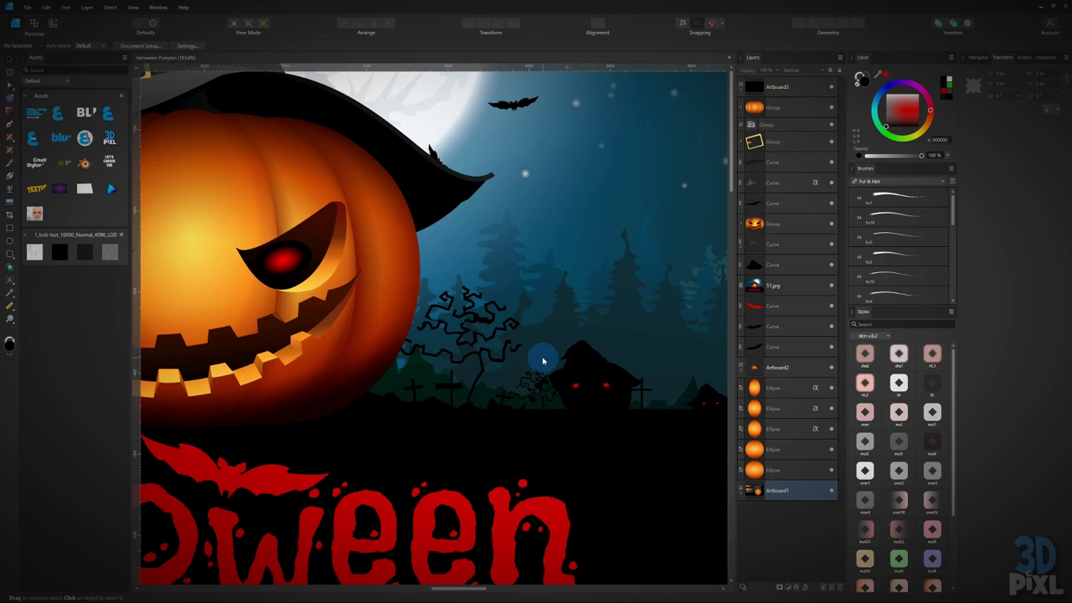
scroll(542, 361, "down", 4)
left_click_drag(318, 322, 460, 428)
scroll(217, 318, "down", 3)
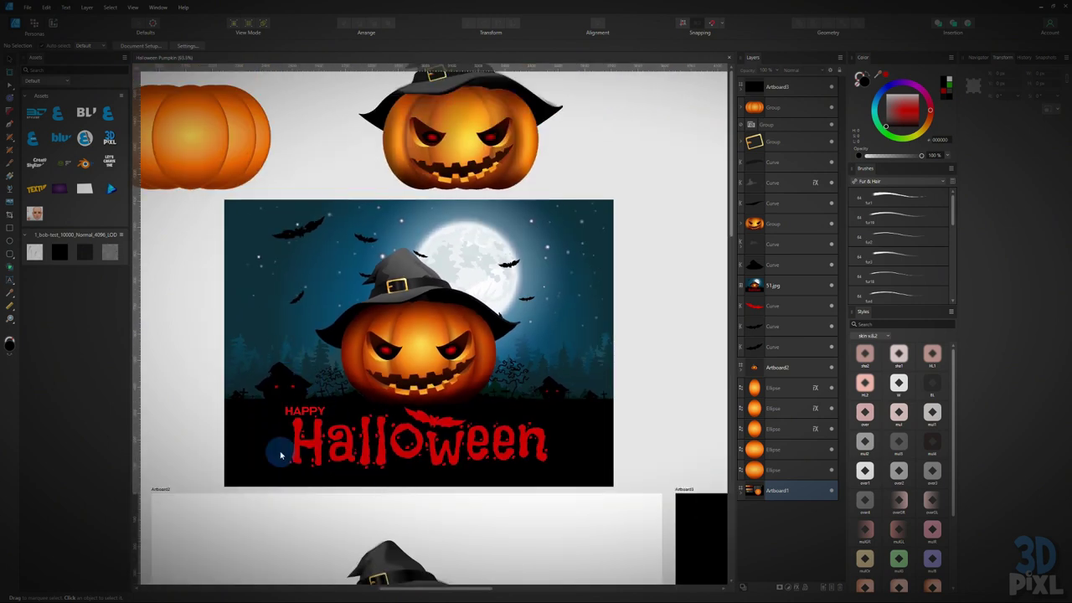
left_click_drag(429, 516, 436, 280)
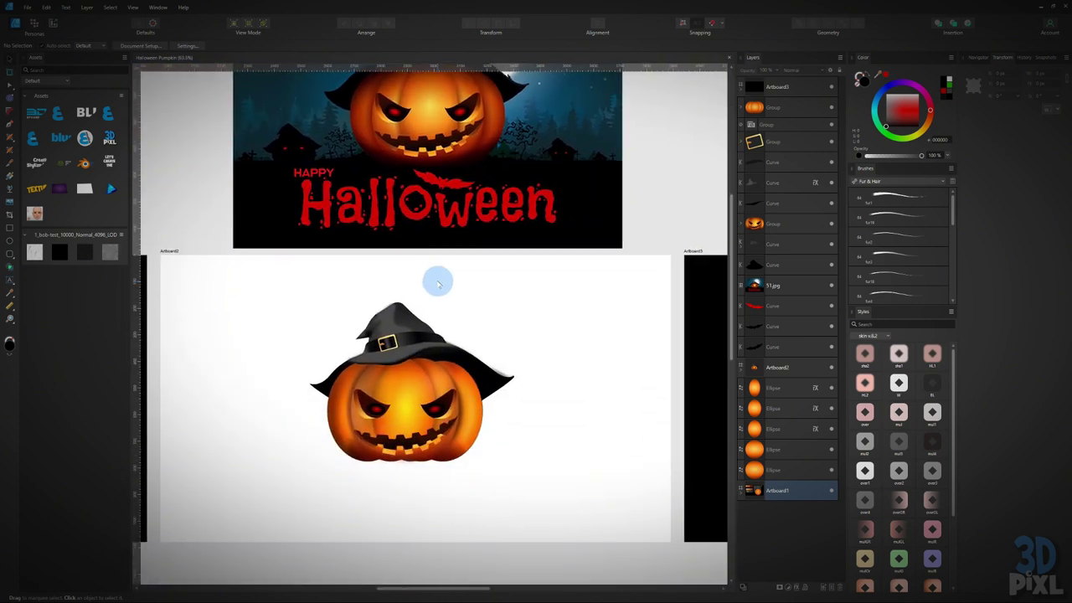
left_click_drag(302, 375, 336, 334)
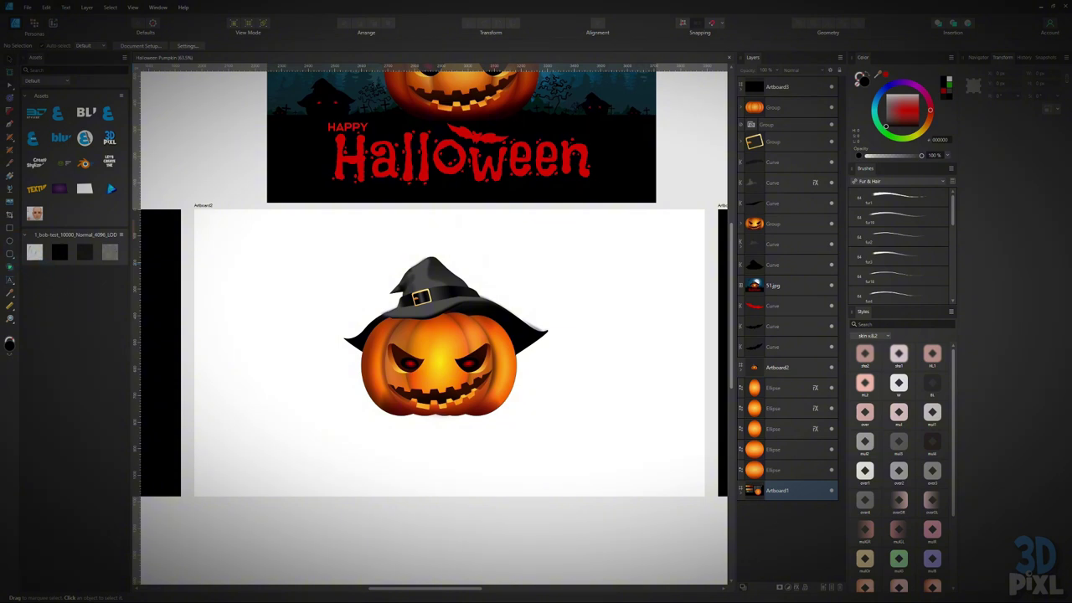
Step: Draw a black rectangle about 519 px tall across the lower half of Artboard2 and send it behind the pumpkin
left_click(8, 228)
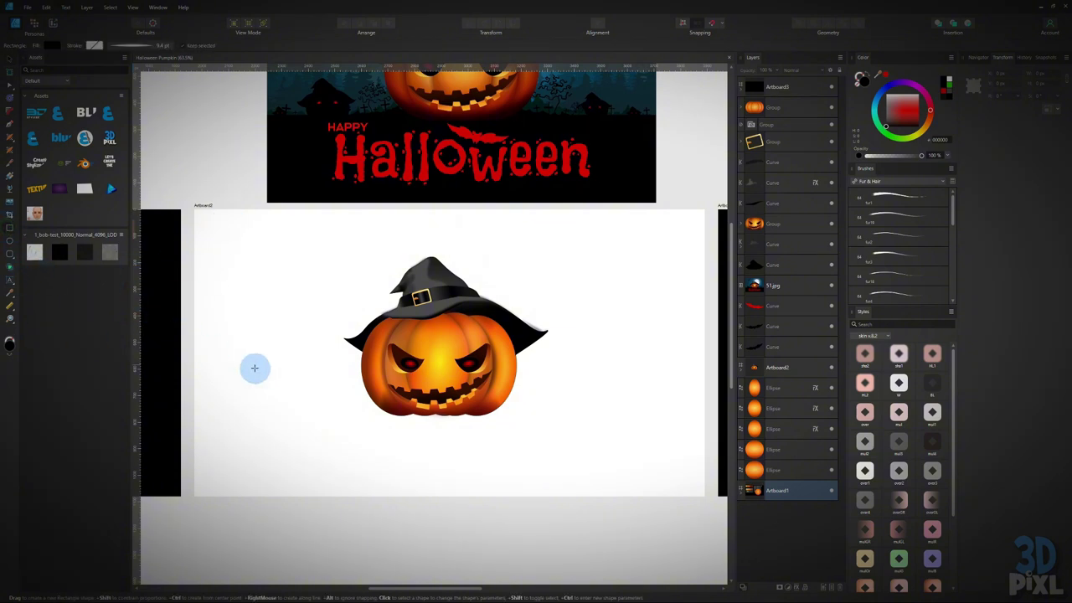
left_click_drag(193, 355, 706, 492)
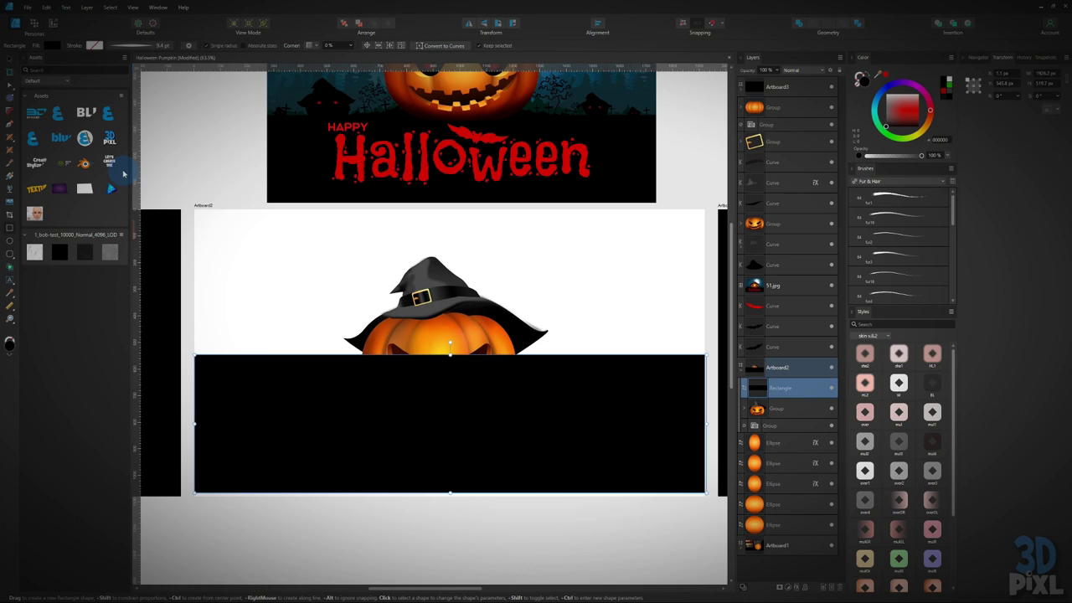
key("ctrl+shift+bracketleft")
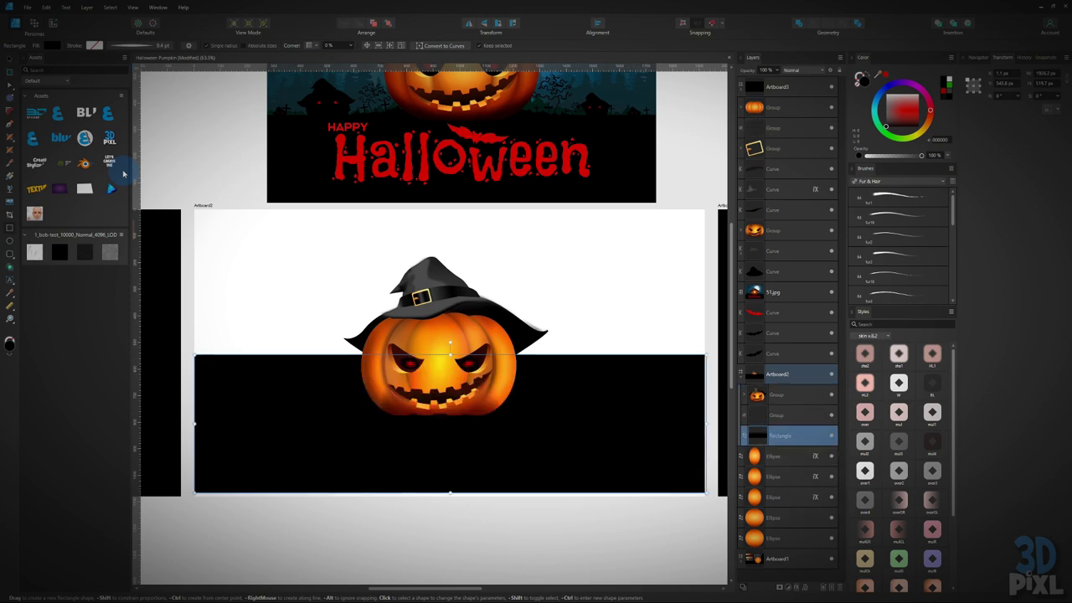
left_click(10, 61)
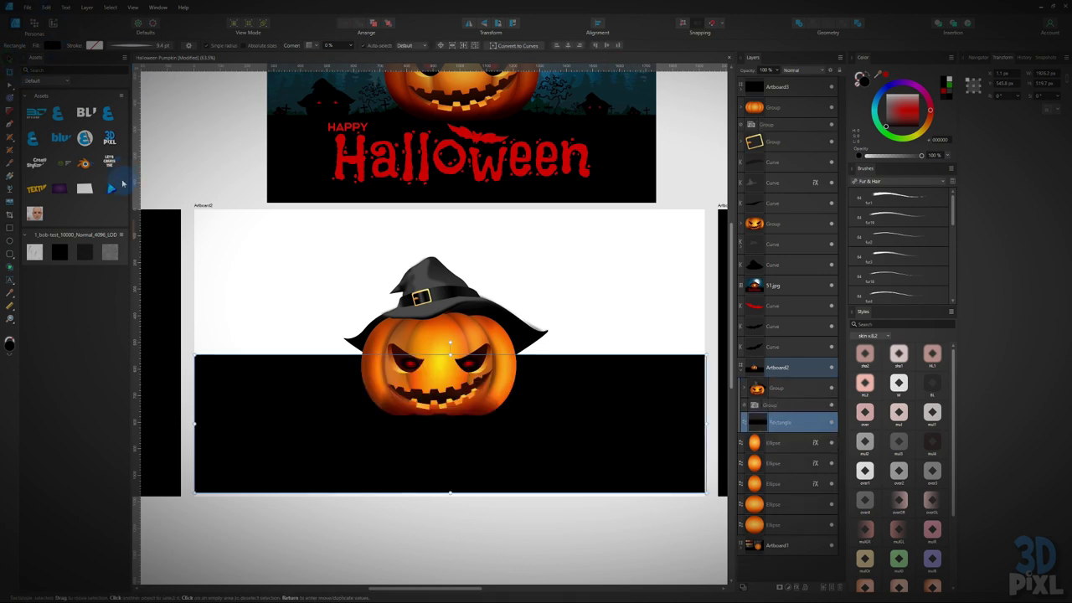
right_click(261, 401)
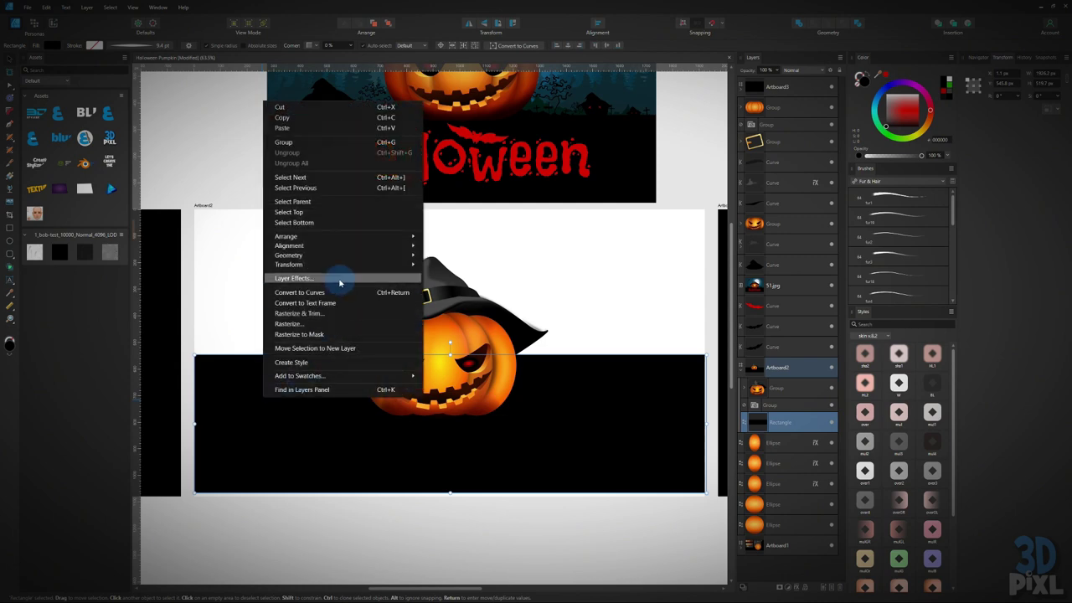
mouse_move(332, 238)
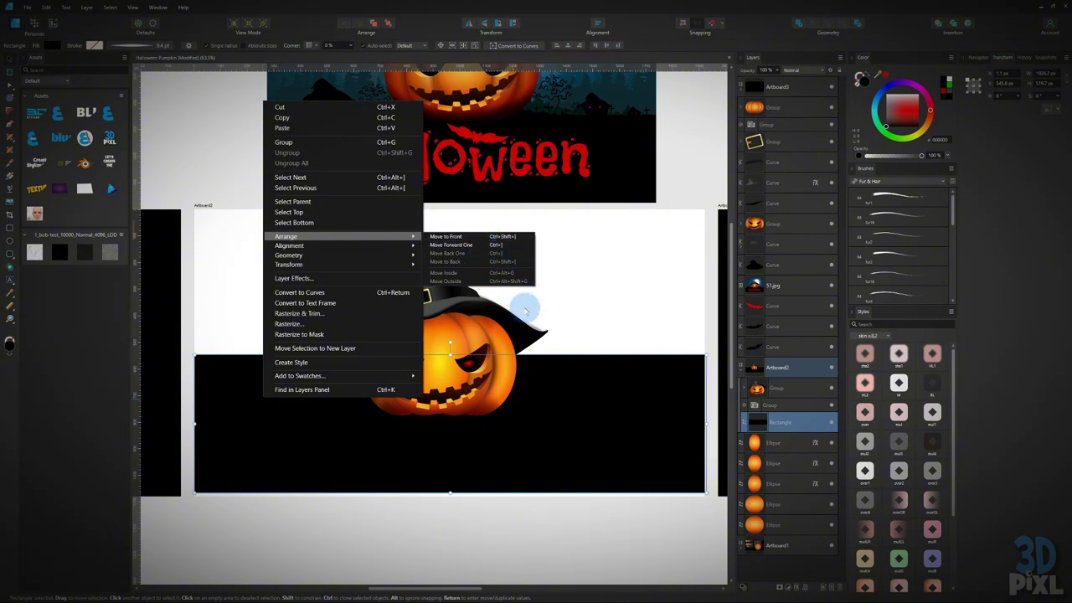
left_click(630, 333)
Step: Lower the black rectangle's top edge, extend it to the artboard's bottom edge, and place a duplicate above it
left_click(536, 390)
scroll(540, 387, "up", 3)
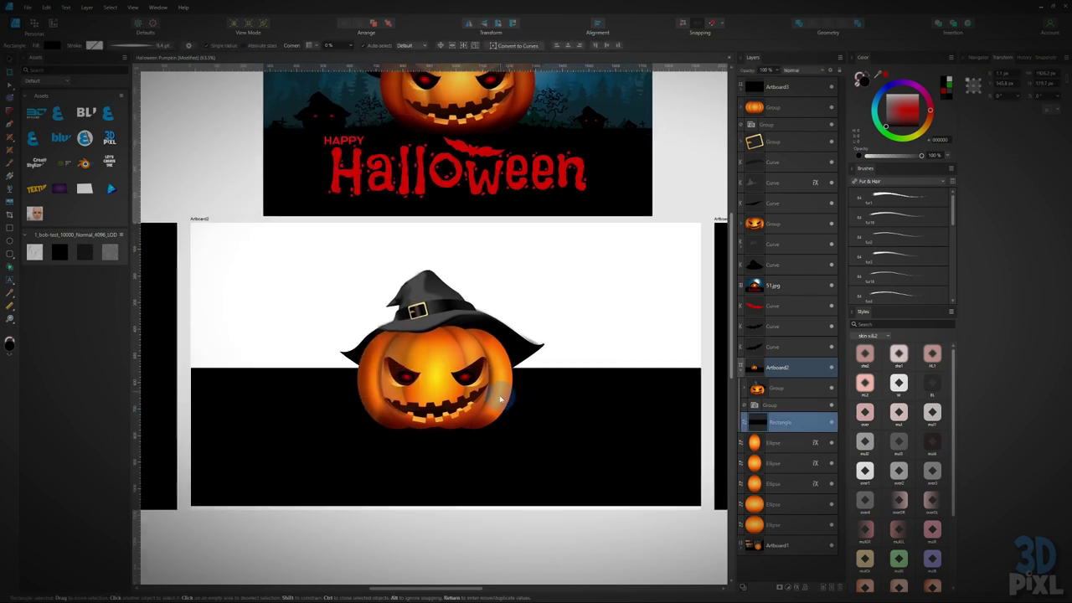
left_click_drag(434, 426, 433, 470)
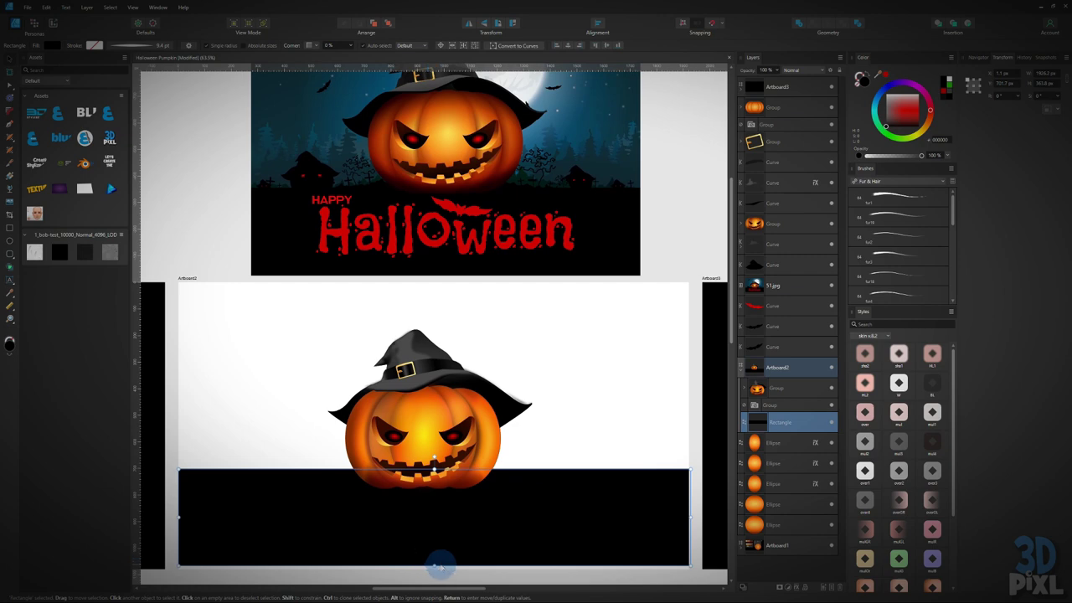
left_click_drag(434, 566, 434, 569)
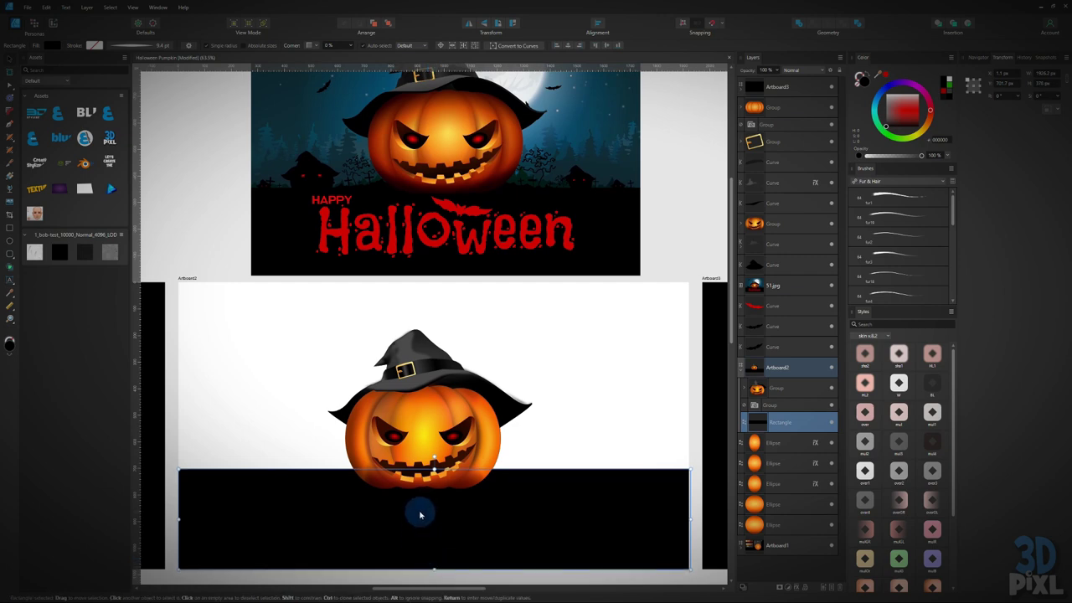
left_click_drag(420, 514, 430, 381)
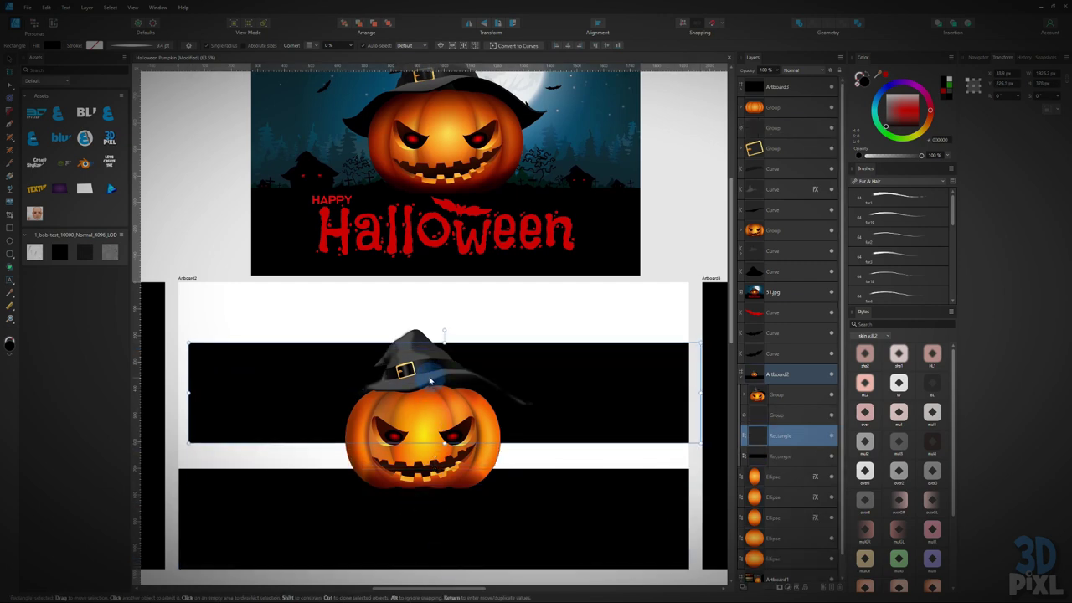
key("k")
left_click(285, 101)
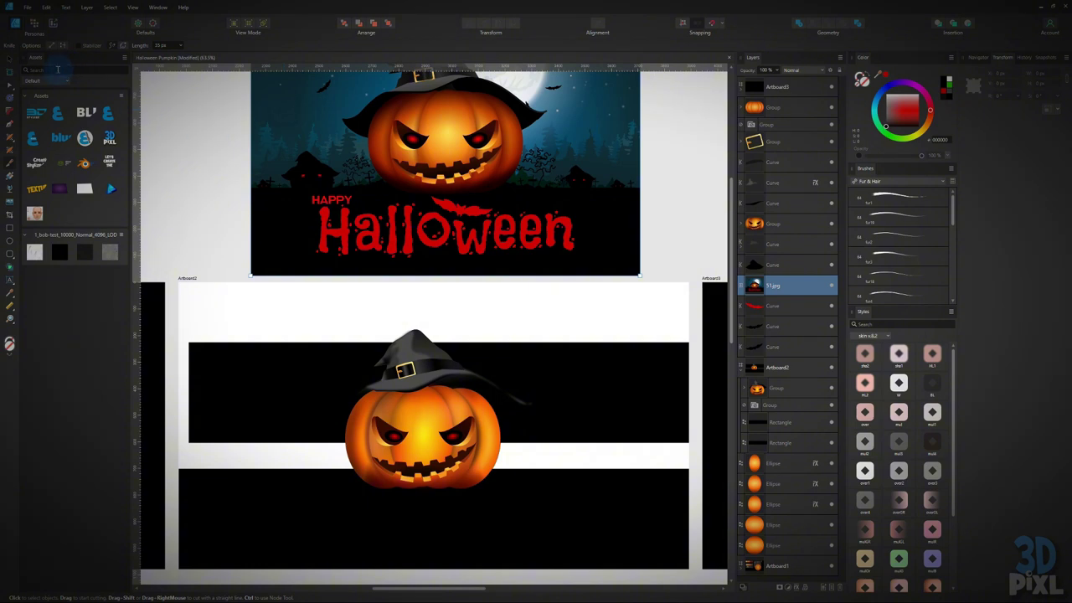
key("v")
Step: Fill the duplicated rectangle with the poster's dark teal and stretch it to cover the artboard above the black ground
left_click(287, 352)
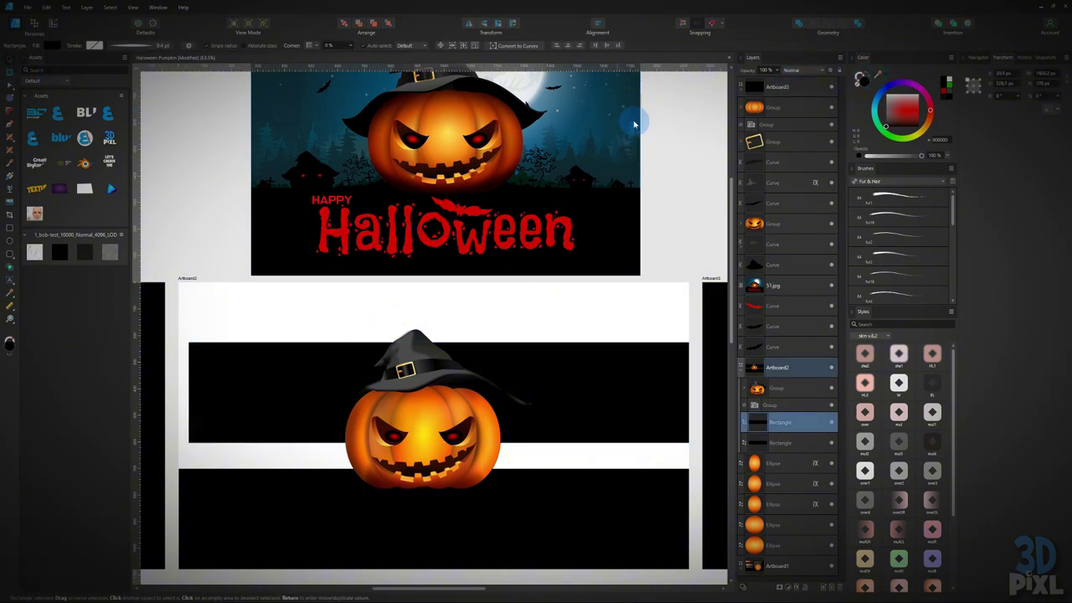
left_click(888, 75)
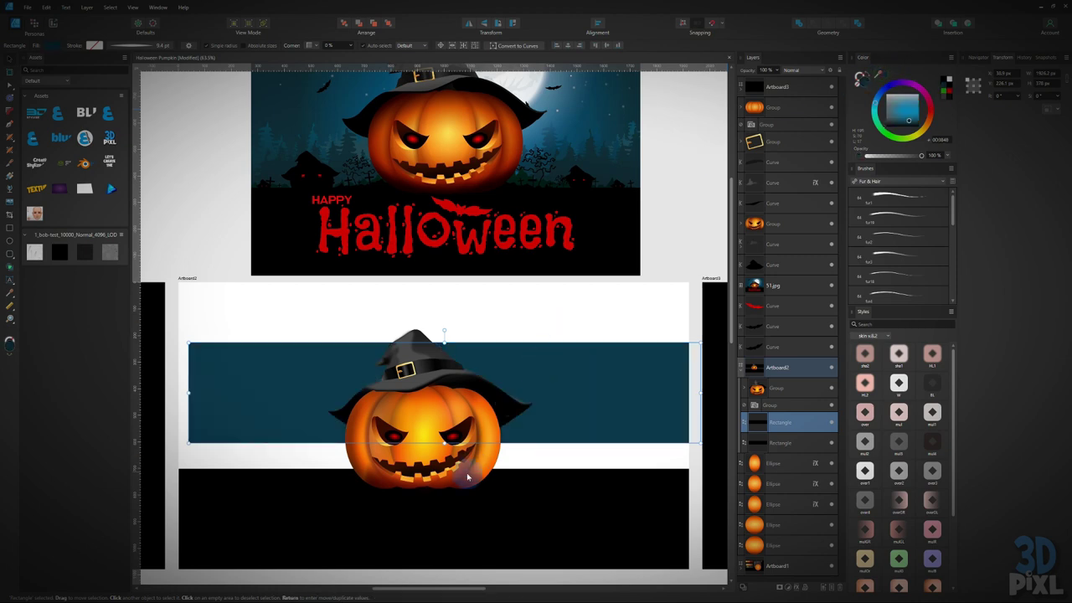
left_click_drag(443, 443, 442, 470)
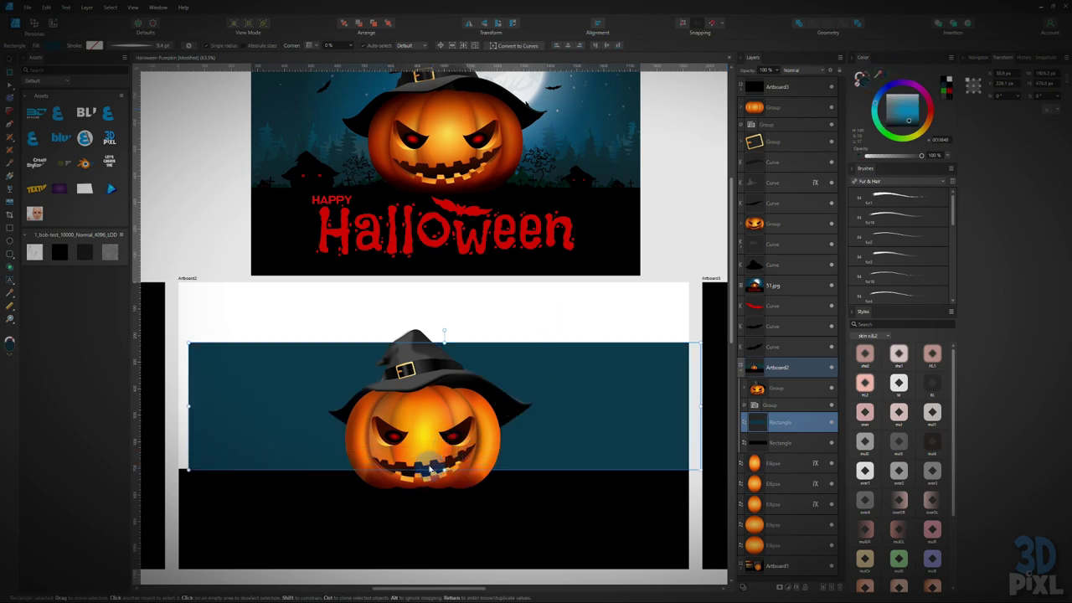
left_click_drag(187, 406, 171, 407)
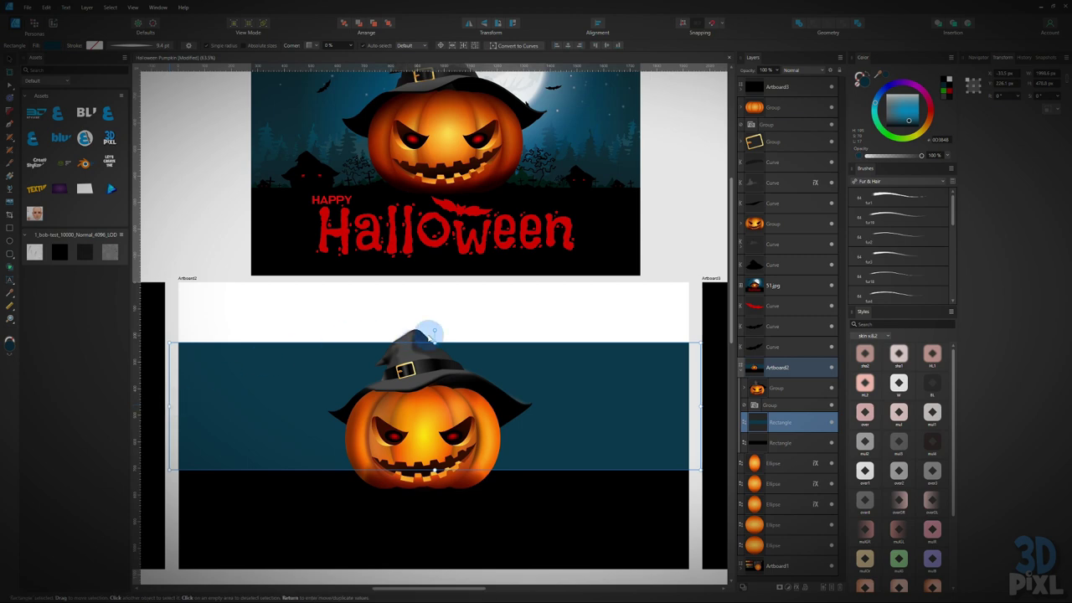
left_click_drag(433, 341, 430, 279)
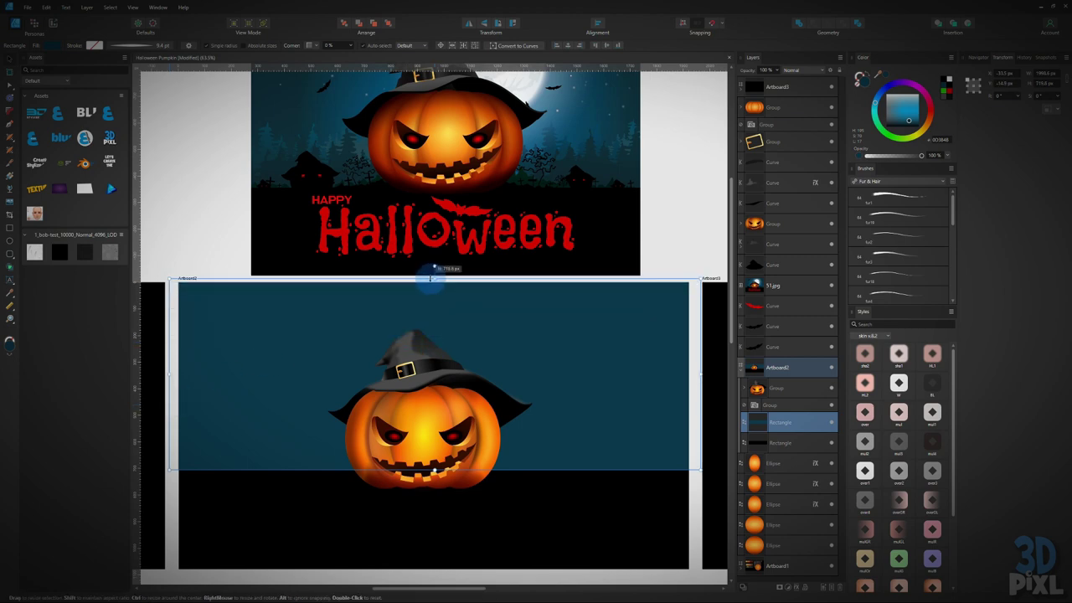
Step: Examine the poster's ground line on both sides of the pumpkin, including its houses, trees and crosses
scroll(473, 408, "up", 3)
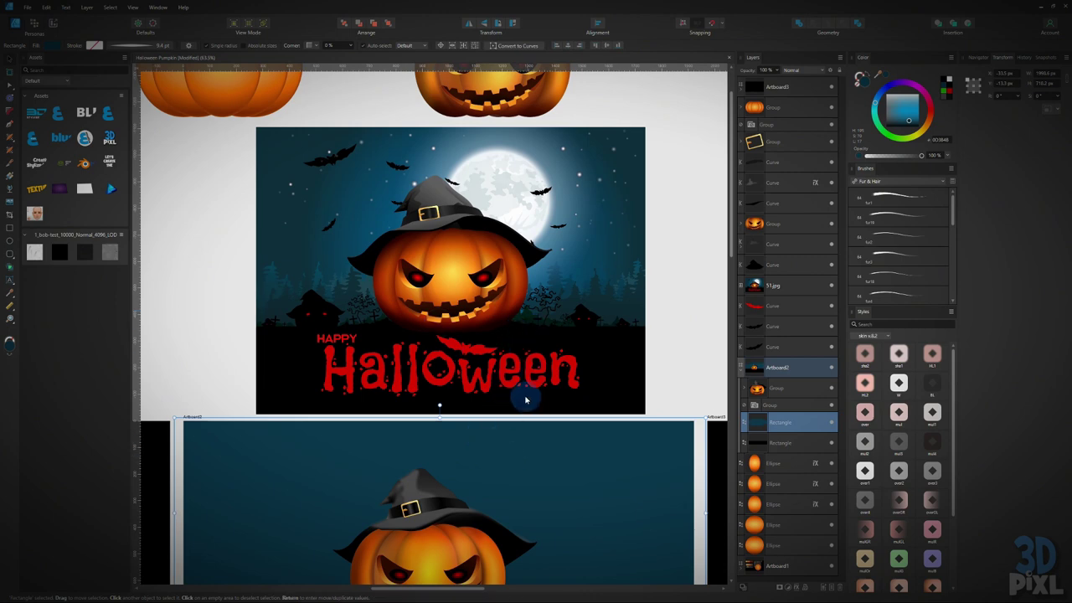
left_click_drag(526, 387, 546, 254)
scroll(330, 202, "up", 3)
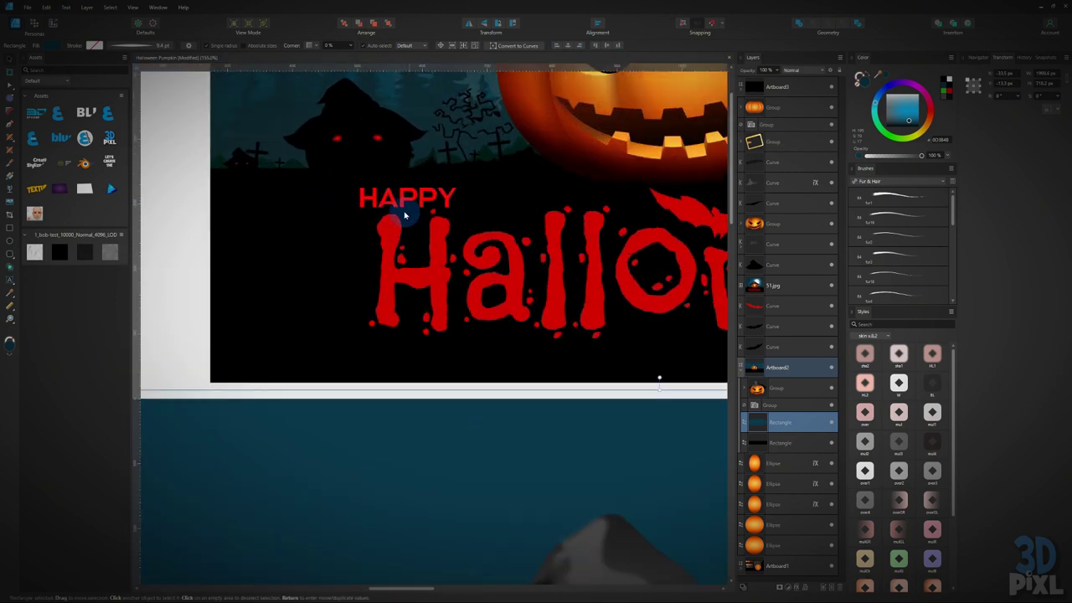
left_click_drag(404, 216, 217, 312)
scroll(545, 239, "right", 5)
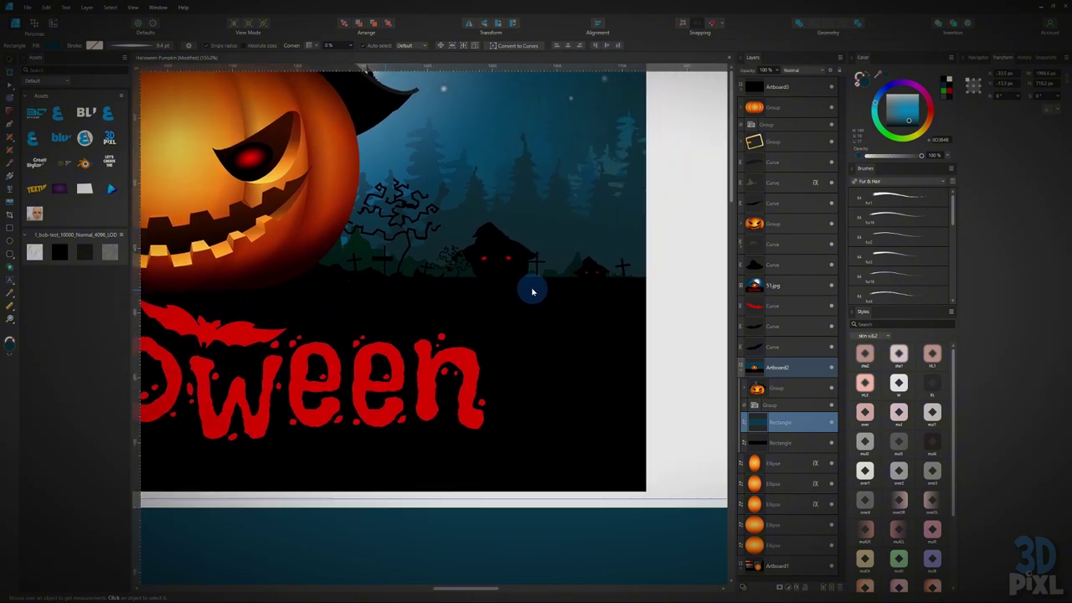
scroll(369, 381, "down", 4)
scroll(522, 257, "up", 2)
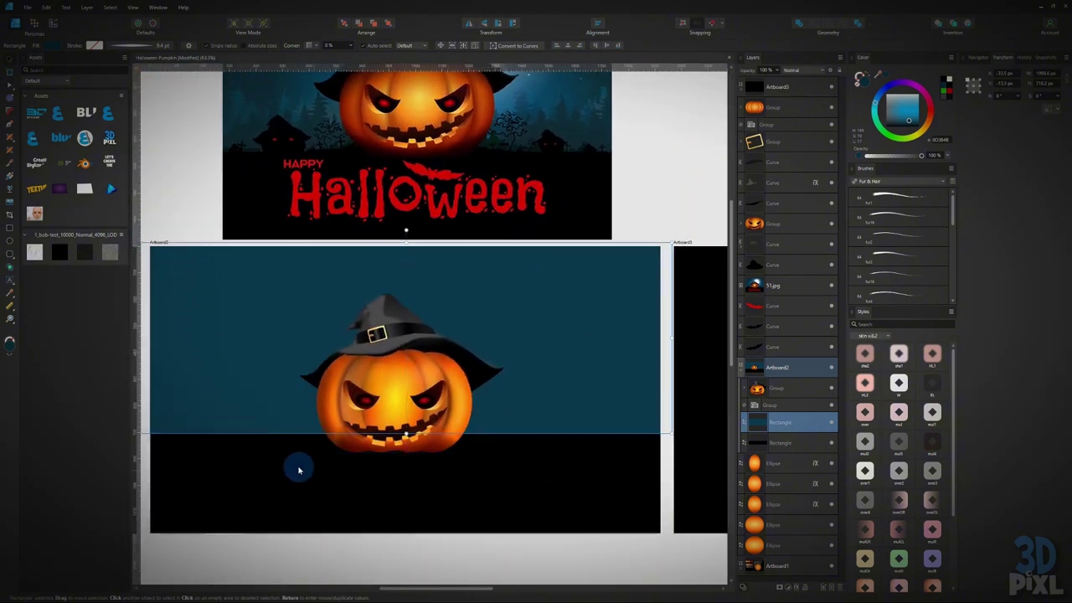
Step: Convert the black ground rectangle to curves, bow its top edge upward into a gentle hill, and move the teal background behind it
right_click(249, 456)
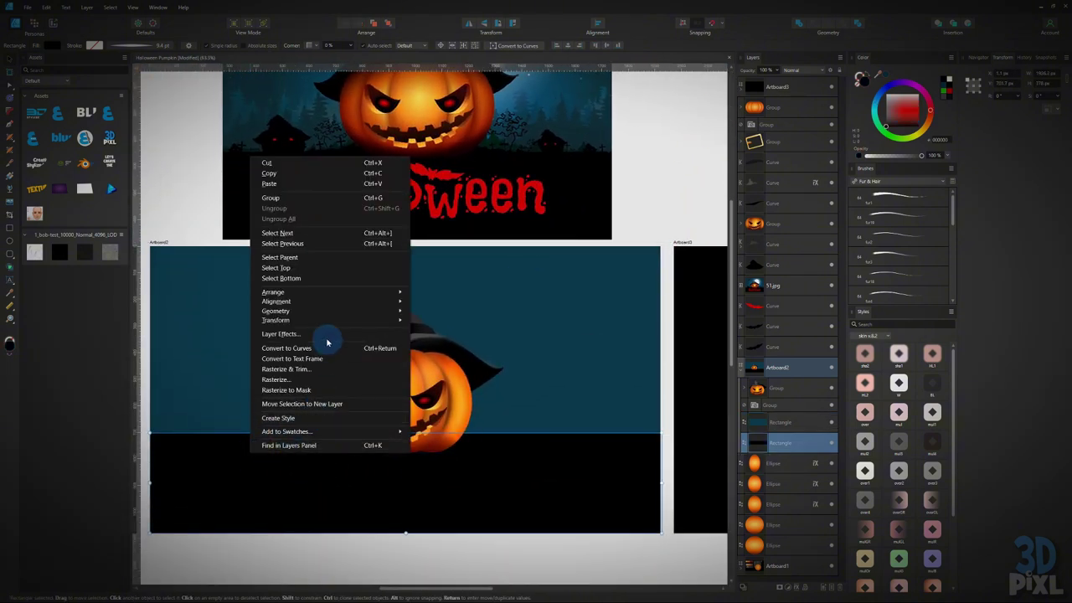
left_click(286, 347)
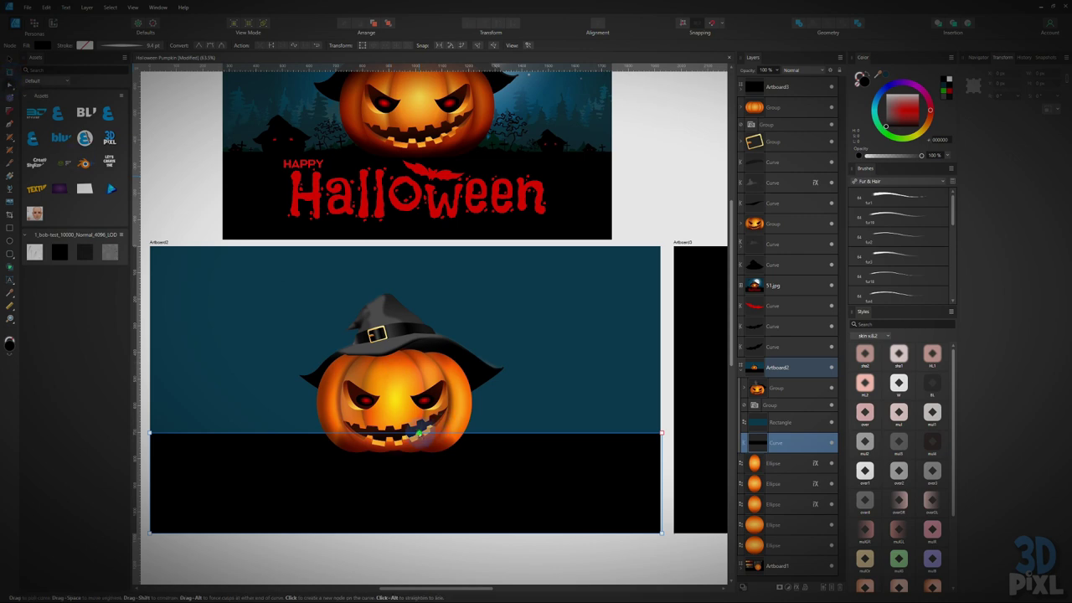
left_click_drag(416, 433, 416, 414)
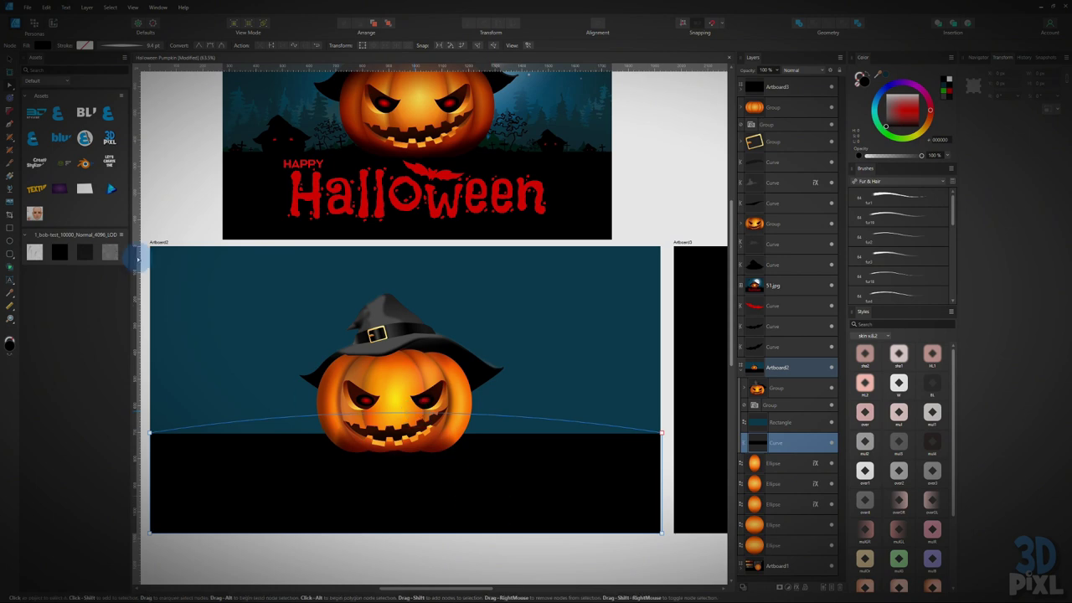
key("v")
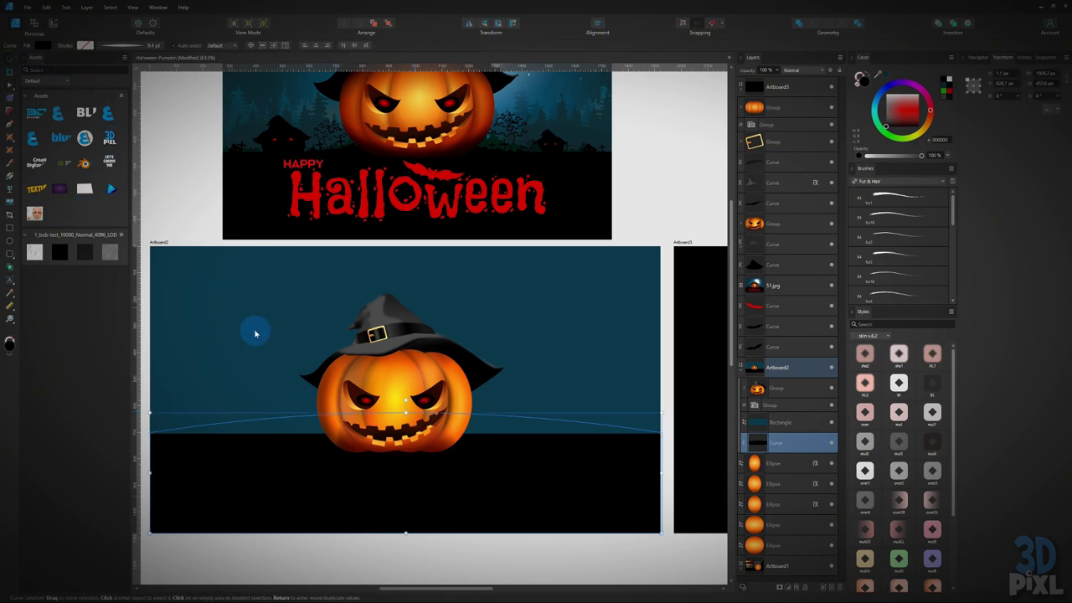
left_click(257, 370)
key("ctrl+bracketleft")
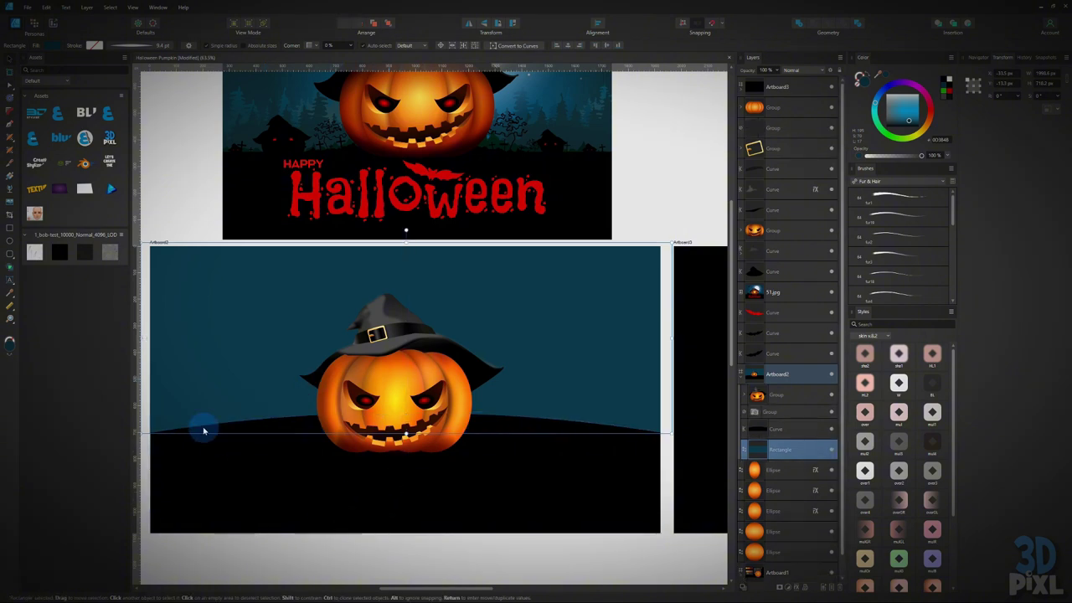
Step: Examine the poster's graveyard silhouettes, red Halloween lettering and bat up close, comparing them with the new scene
scroll(325, 167, "up", 5)
left_click_drag(363, 153, 246, 249)
left_click_drag(544, 242, 180, 253)
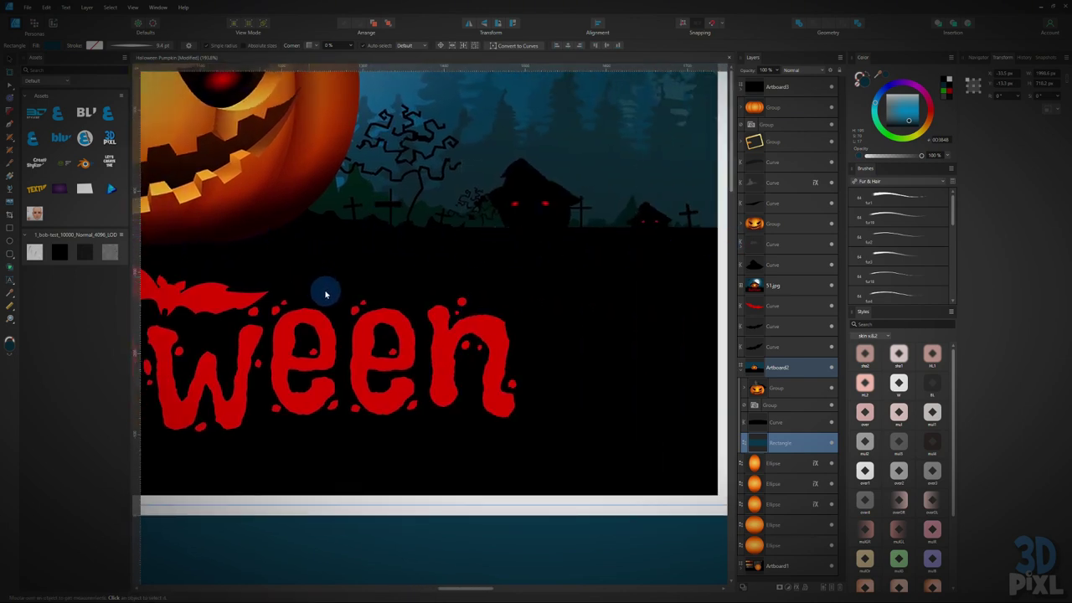
scroll(327, 294, "down", 5)
left_click_drag(290, 414, 471, 224)
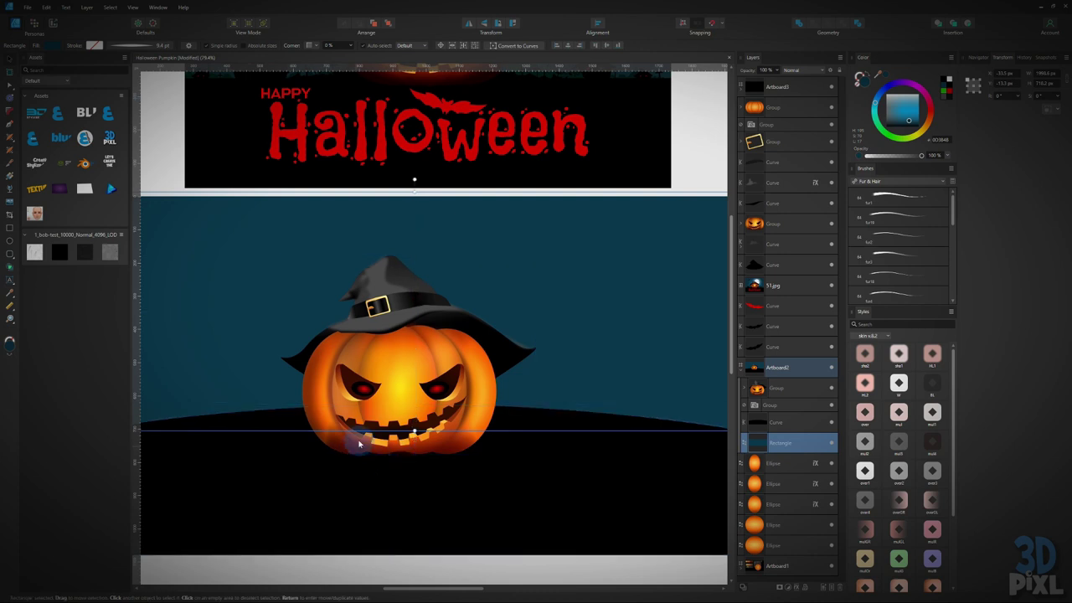
scroll(430, 261, "up", 3)
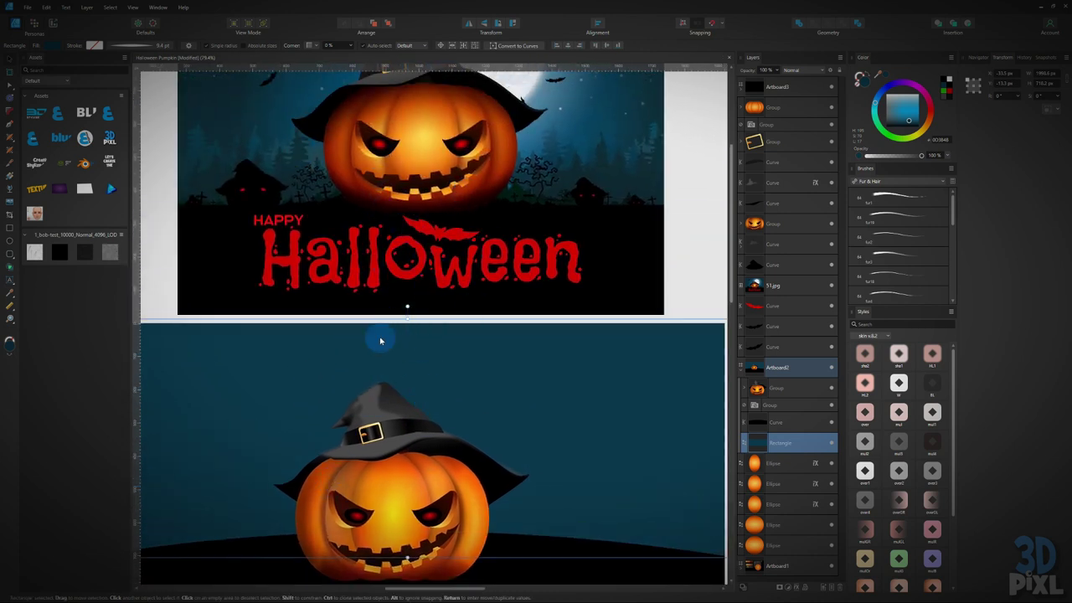
scroll(471, 224, "up", 3)
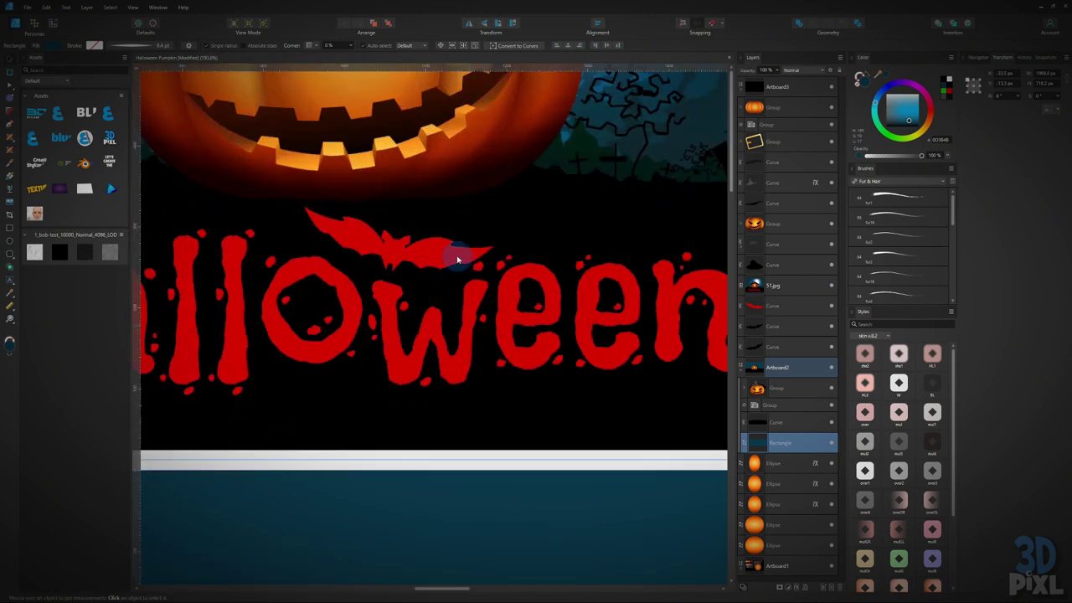
Step: Copy the red bat and both black bats onto Artboard2, placing the red one on the black ground below the pumpkin
scroll(458, 269, "down", 3)
left_click_drag(633, 170, 348, 464)
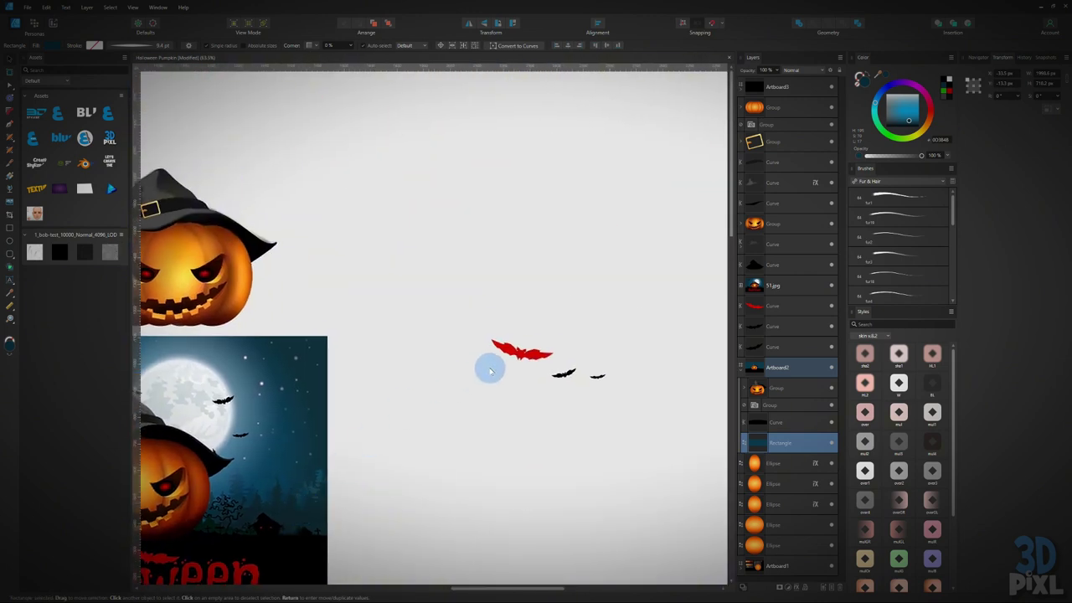
left_click_drag(468, 283, 656, 432)
left_click(510, 345)
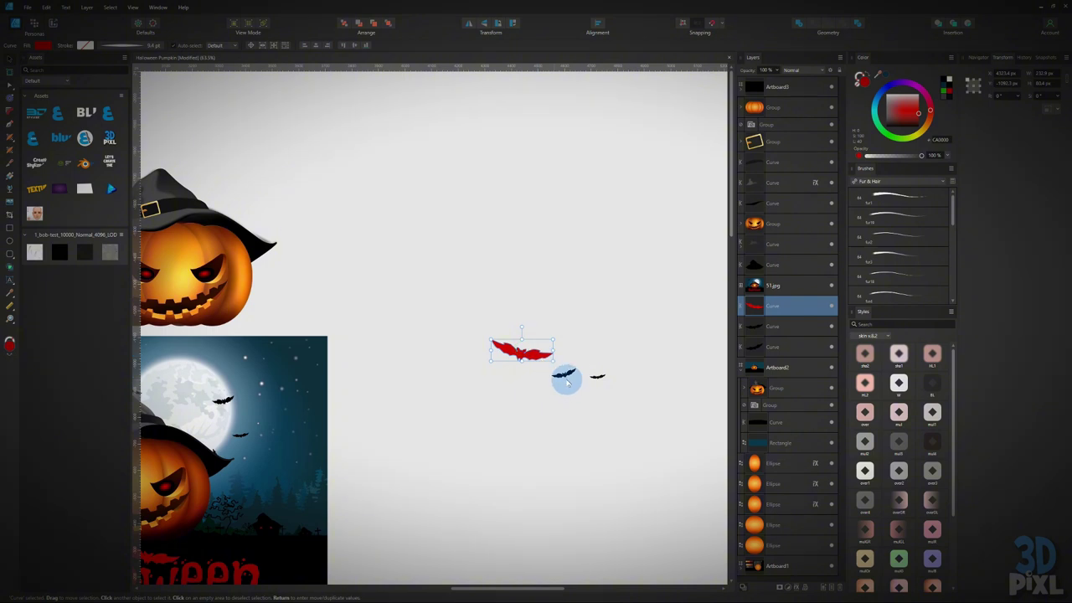
left_click(563, 374, "shift")
left_click(598, 378, "shift")
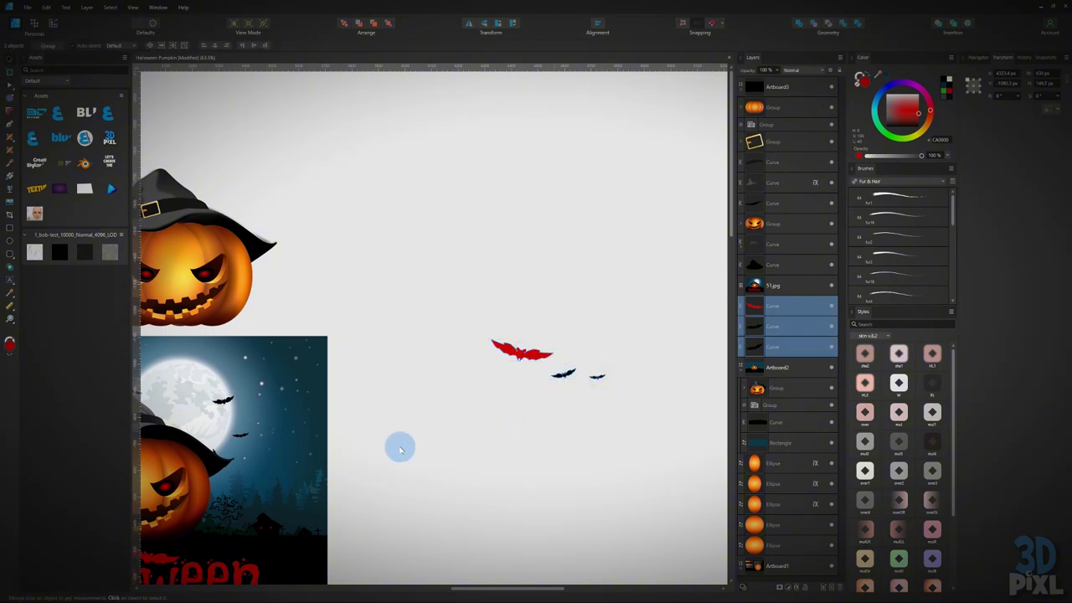
scroll(326, 460, "down", 5)
scroll(327, 461, "left", 4)
scroll(323, 437, "up", 5)
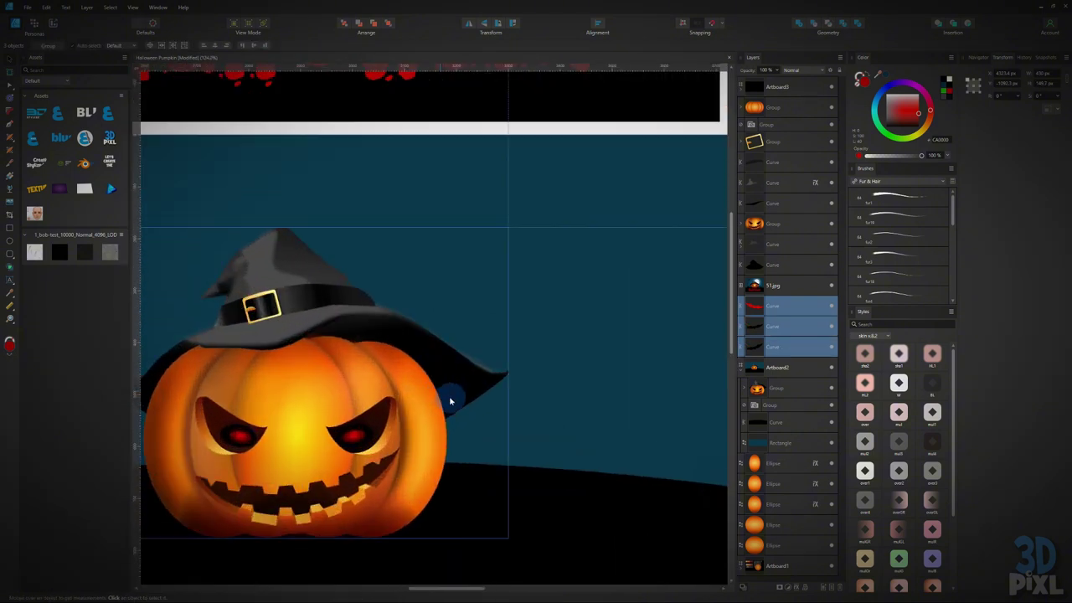
left_click_drag(482, 464, 475, 359)
left_click(567, 326)
left_click(545, 287)
left_click_drag(428, 417, 378, 419)
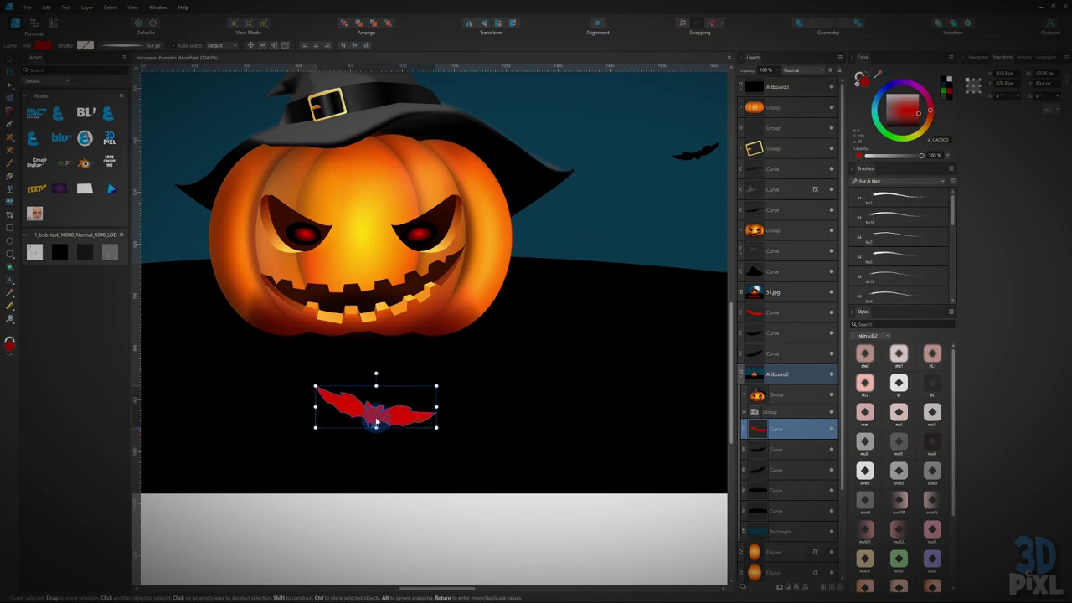
Step: Set the Pen tool's stroke colour to white for tracing the red bat above the reference poster's lettering
left_click_drag(440, 350, 343, 597)
scroll(449, 236, "up", 3)
left_click_drag(349, 206, 465, 552)
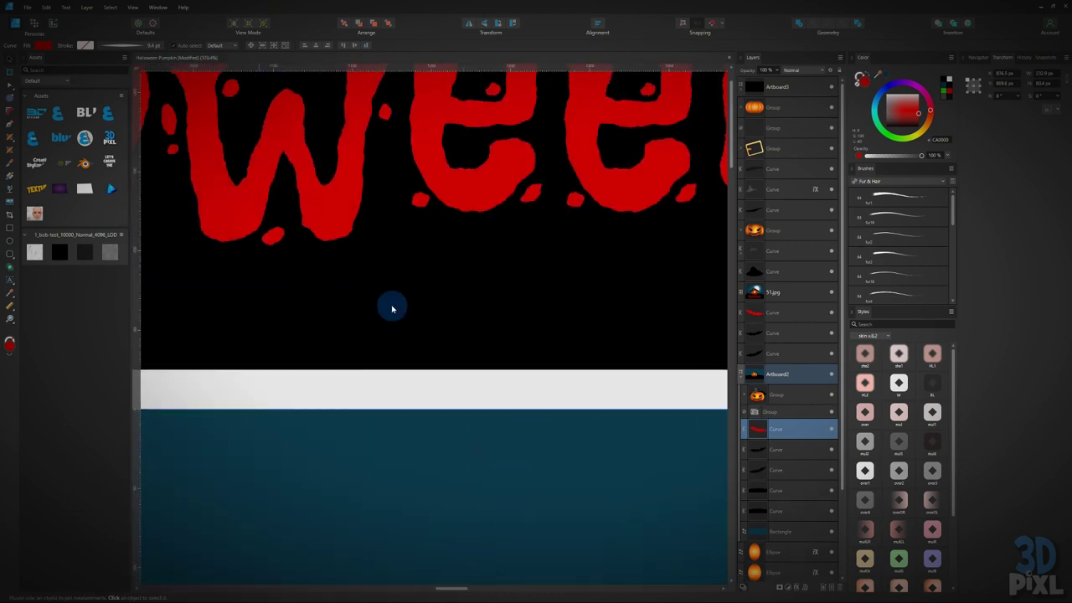
left_click_drag(394, 309, 438, 578)
left_click_drag(360, 306, 398, 465)
scroll(333, 447, "down", 4)
scroll(299, 430, "up", 2)
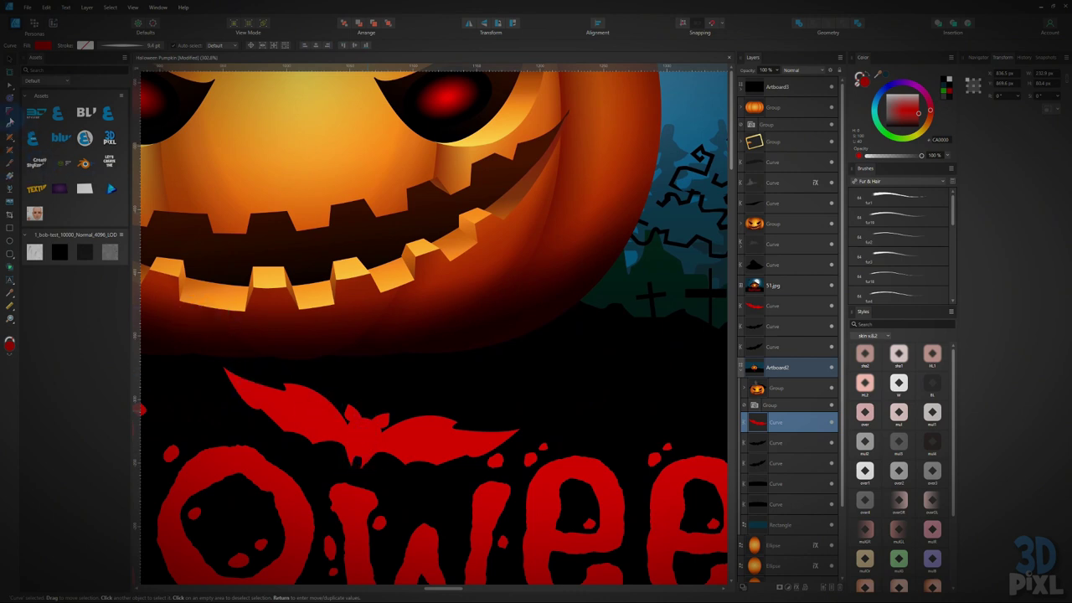
left_click(10, 123)
scroll(404, 376, "up", 4)
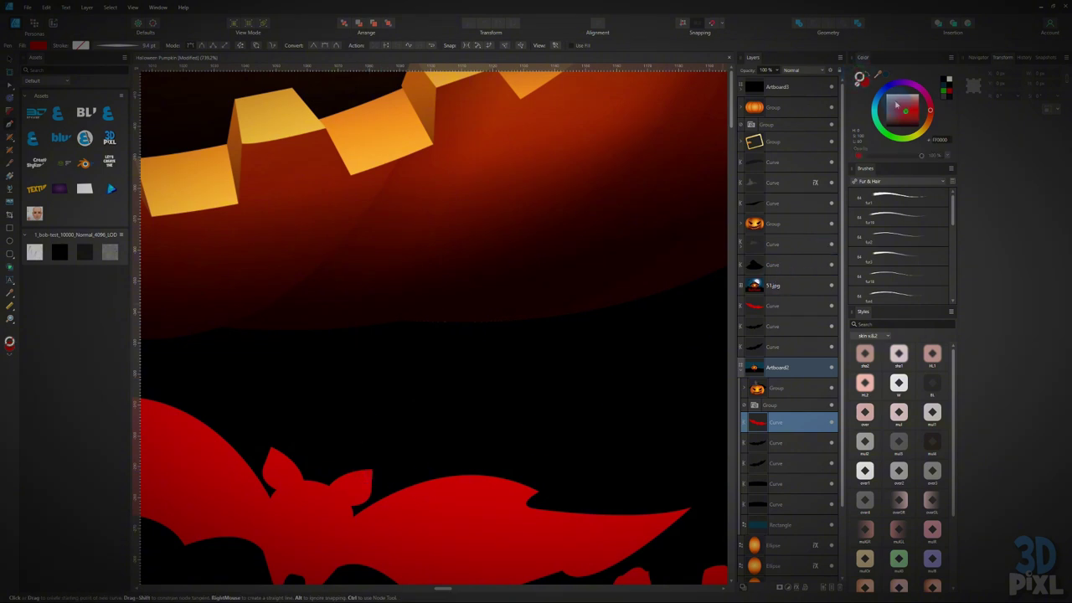
left_click_drag(895, 105, 885, 95)
left_click_drag(363, 380, 403, 276)
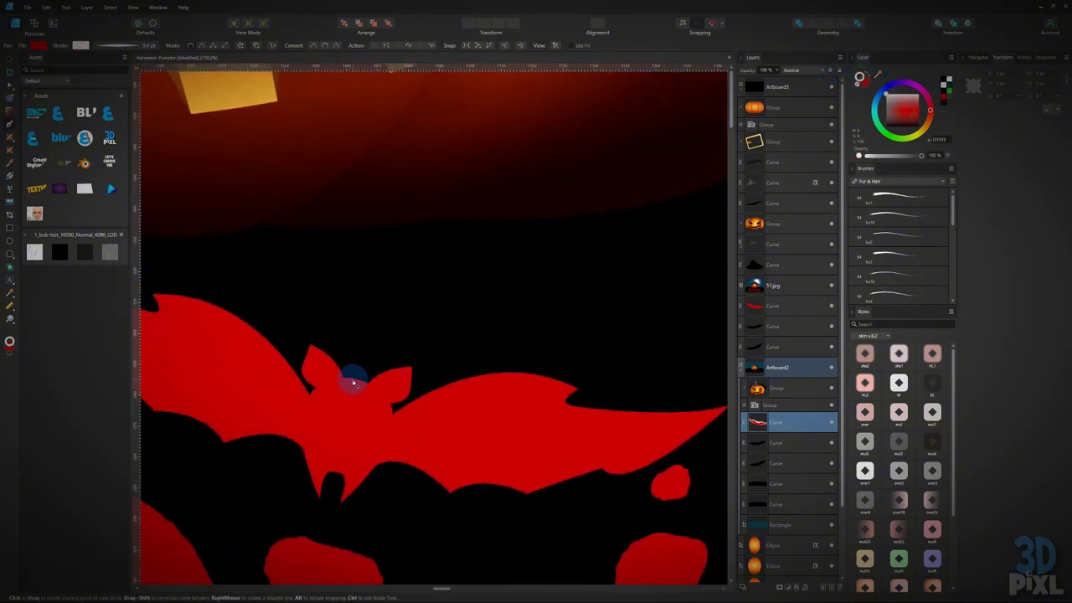
Step: Start tracing the reference bat's right half, from the top of the head down to the mouth and around the right fang
left_click(354, 381)
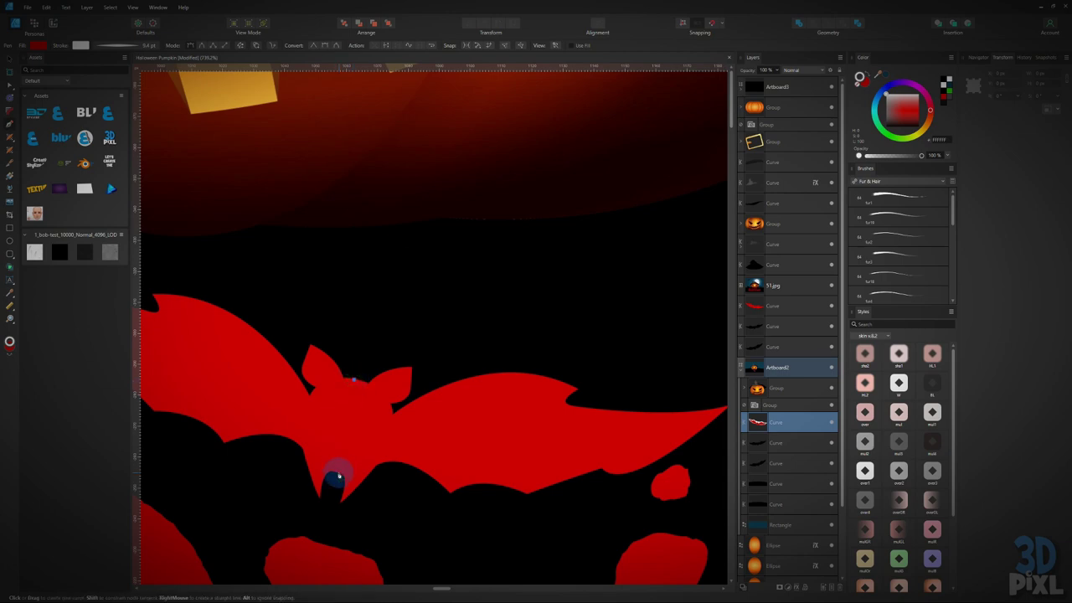
left_click(335, 475)
scroll(335, 479, "up", 6)
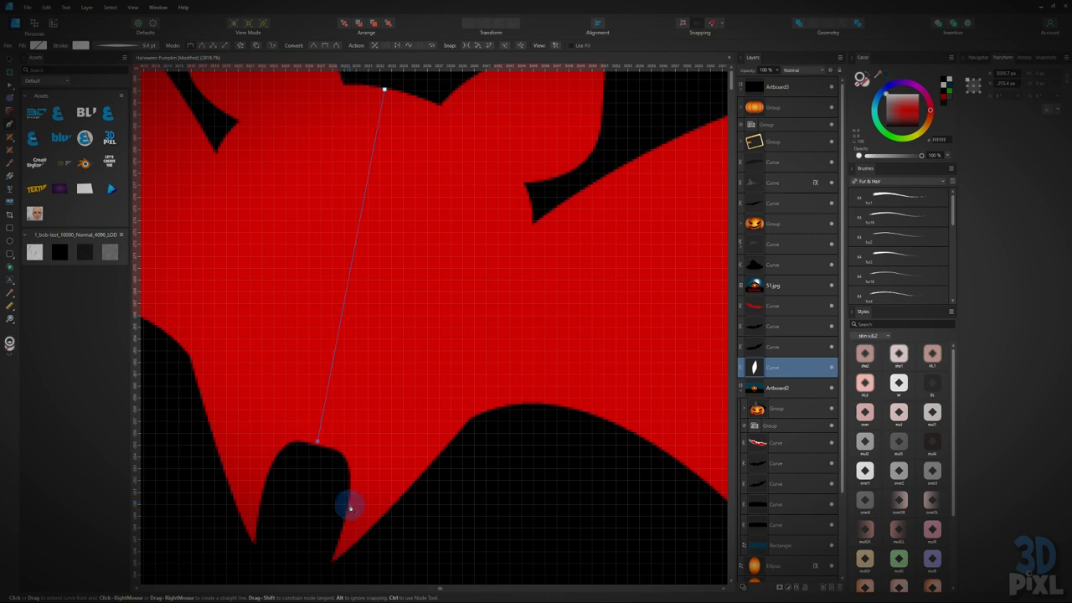
left_click_drag(346, 533, 328, 561)
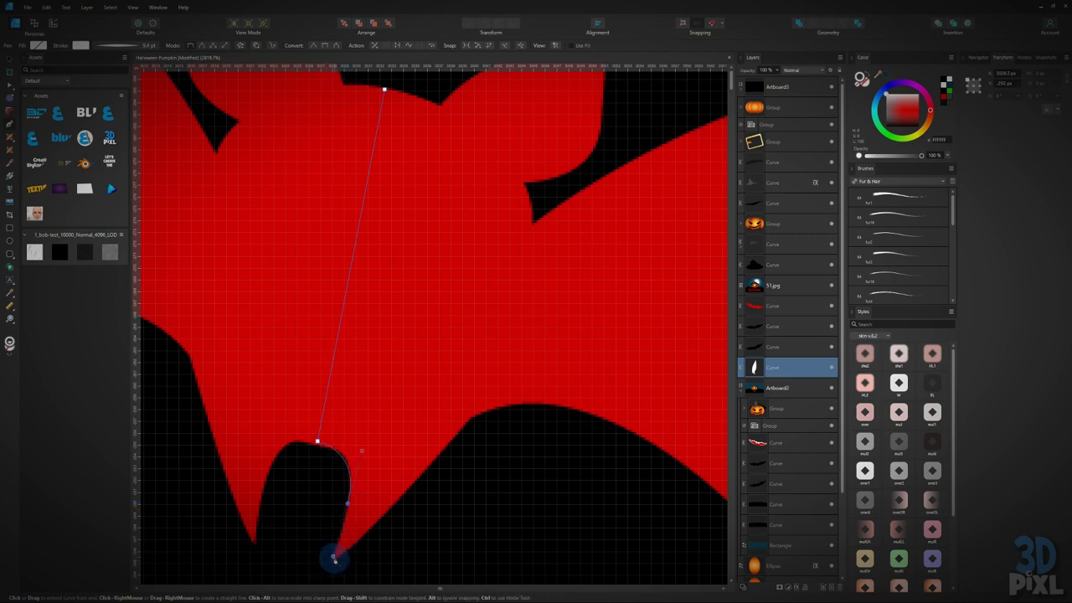
left_click(334, 557)
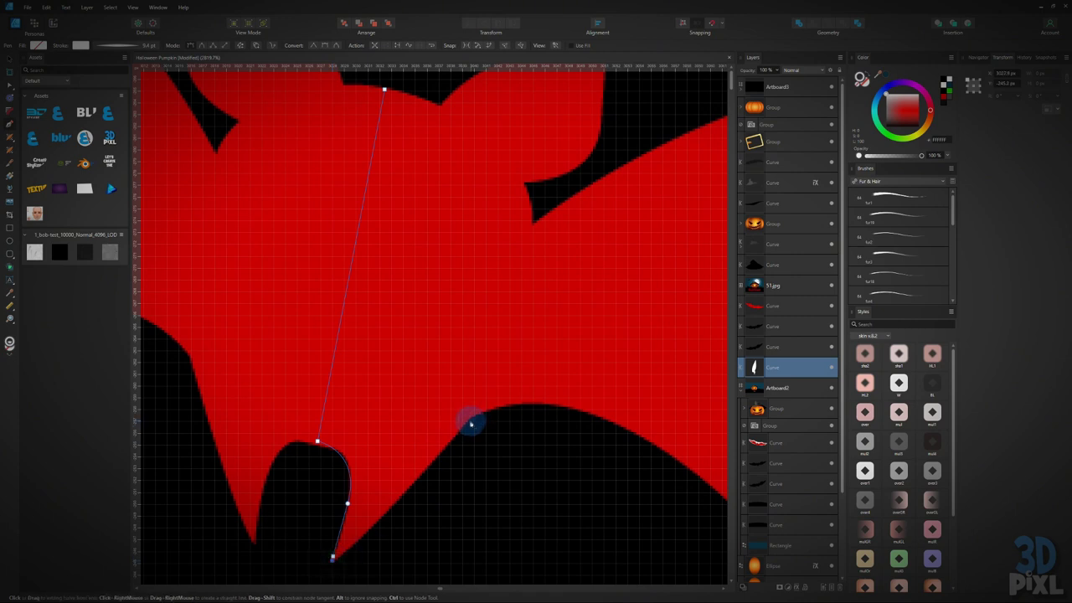
Step: Continue the bat outline with straight segments between the scallop points along the right wing's lower edge
scroll(468, 422, "right", 6)
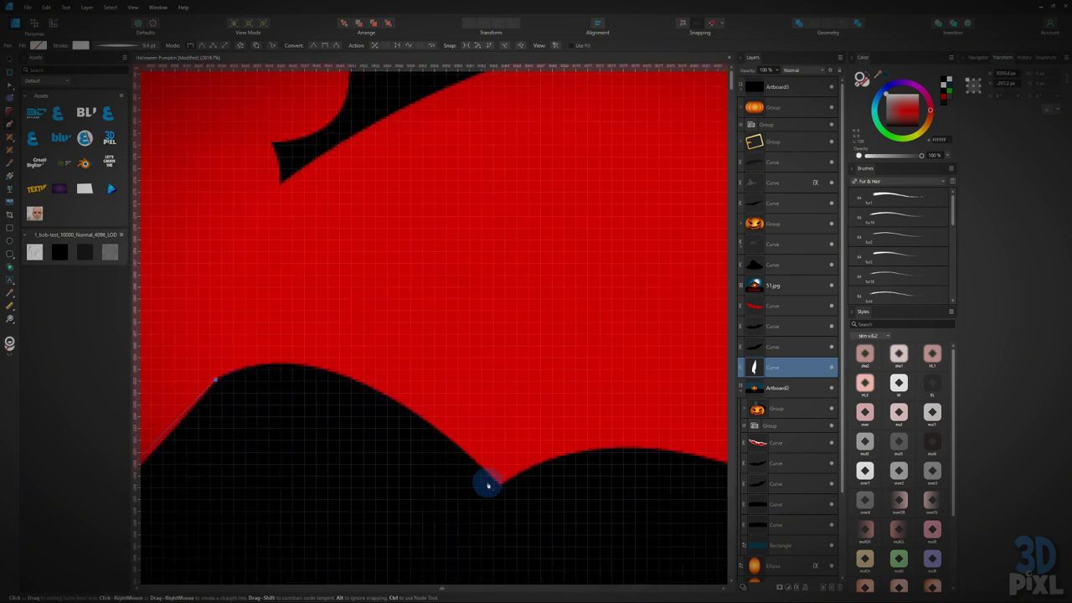
left_click(499, 486)
left_click_drag(580, 478, 222, 443)
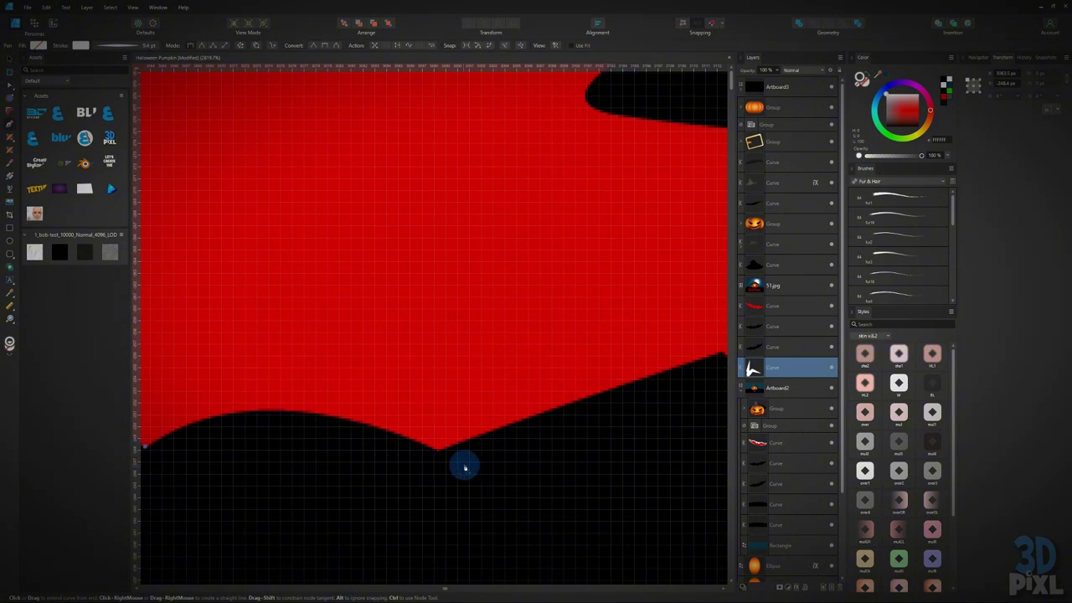
left_click_drag(364, 455, 616, 479)
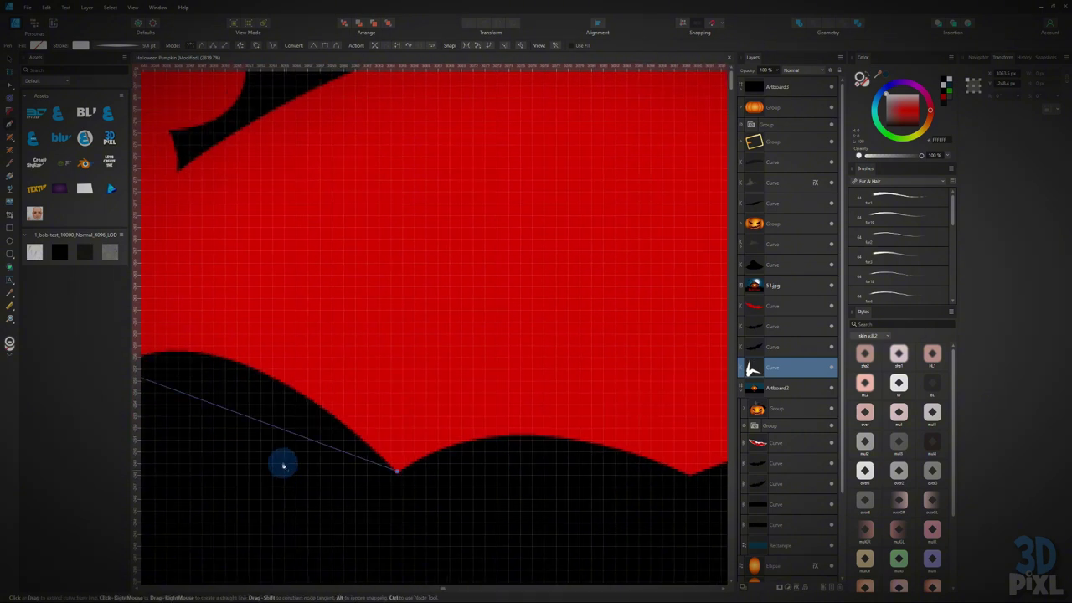
left_click_drag(242, 427, 396, 435)
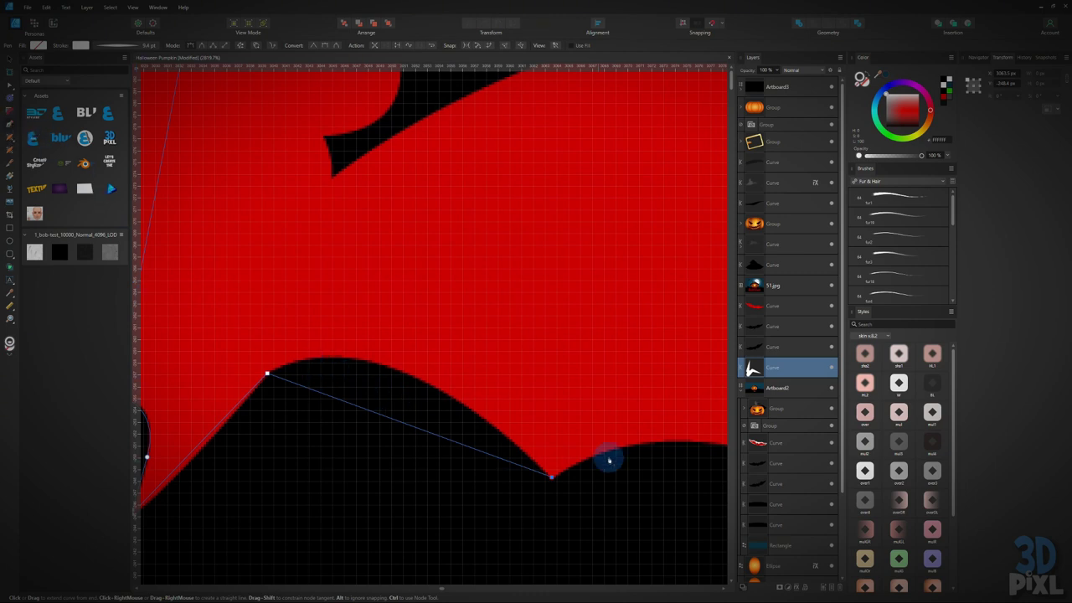
scroll(608, 457, "right", 5)
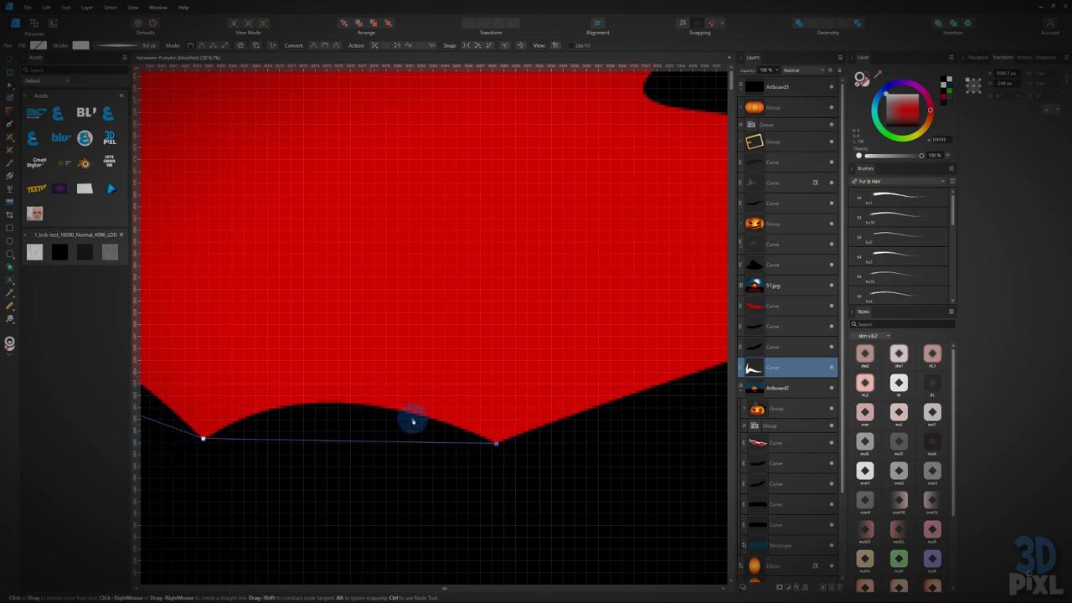
left_click_drag(560, 409, 450, 441)
scroll(327, 479, "down", 2)
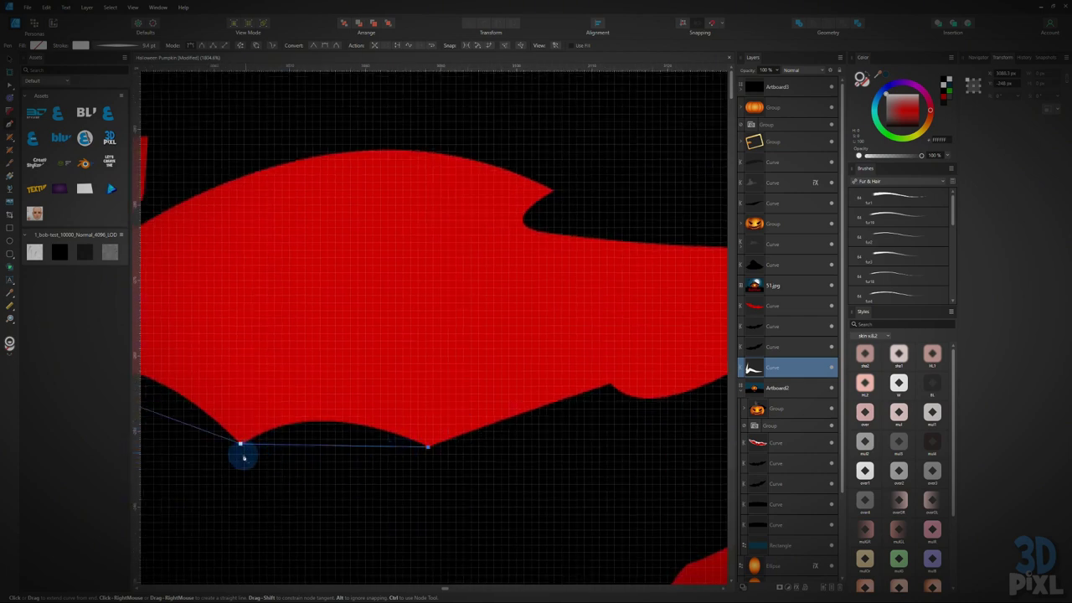
left_click_drag(298, 431, 551, 471)
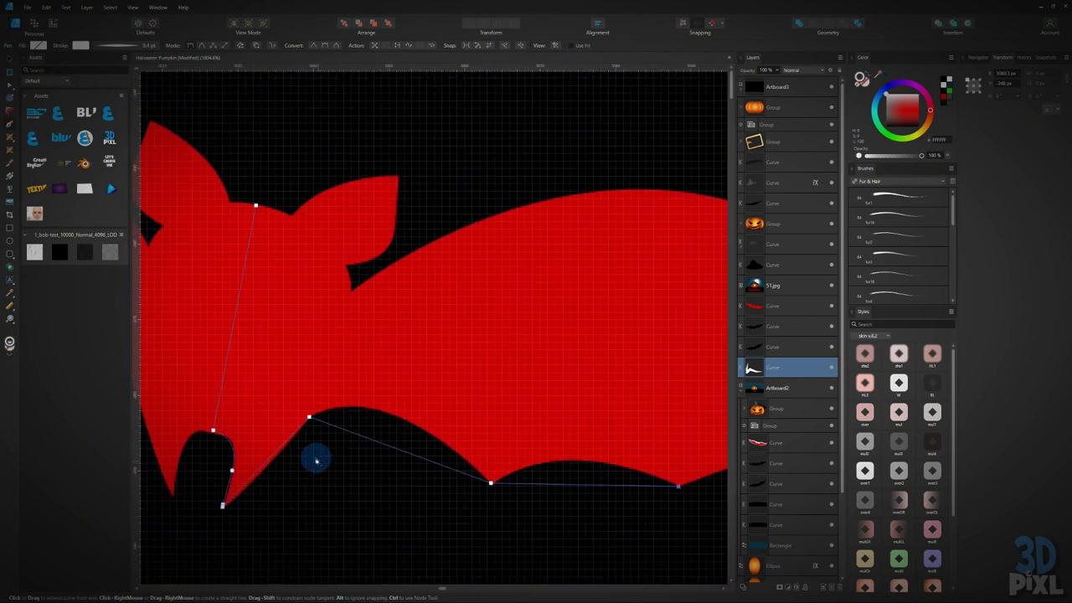
scroll(208, 466, "right", 5)
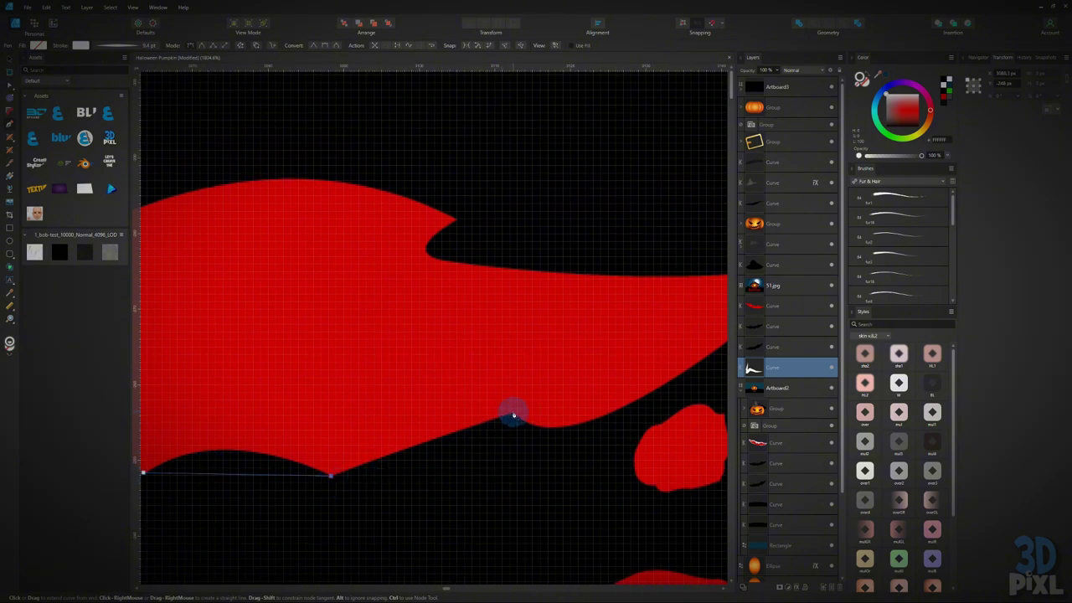
Step: Extend the bat outline through the last lower notch to the tip of the right wing
left_click(513, 414)
left_click_drag(559, 459, 273, 451)
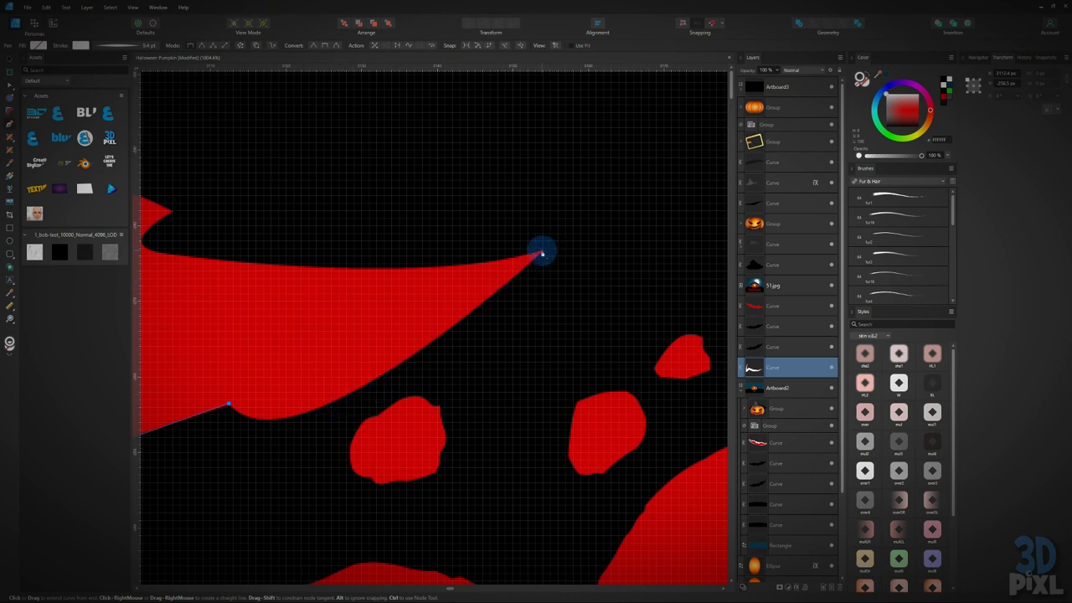
left_click(541, 251)
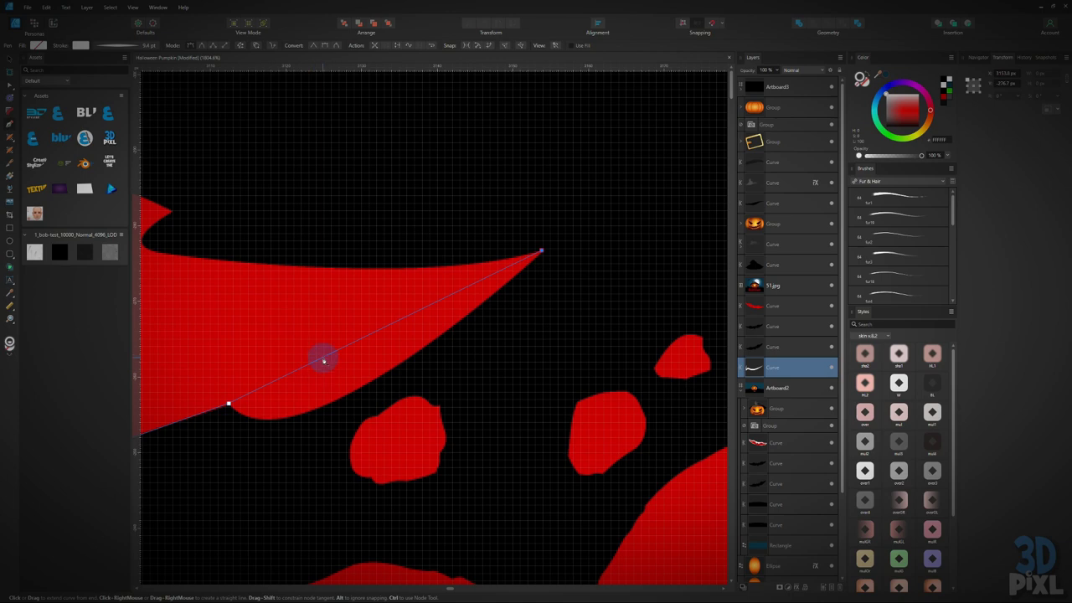
scroll(320, 303, "up", 1)
left_click_drag(320, 303, 426, 382)
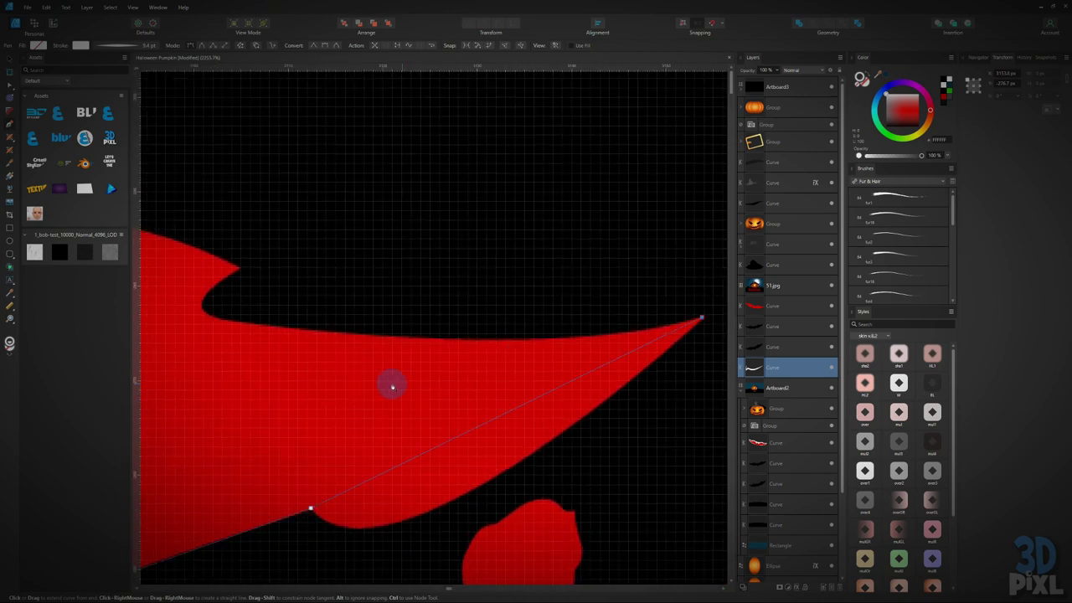
Step: Trace the right wing's upper edge and the right ear, closing the half-bat outline at the top of the head
left_click(240, 270)
left_click_drag(228, 311, 421, 419)
left_click_drag(296, 371, 599, 347)
scroll(368, 365, "down", 3)
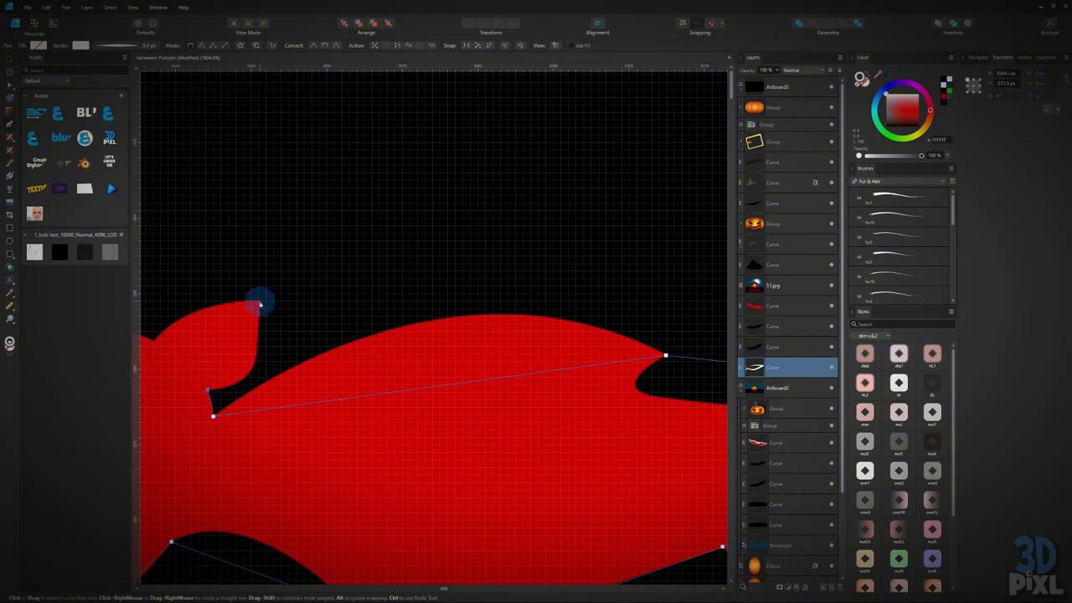
left_click(260, 302)
left_click_drag(217, 361, 481, 383)
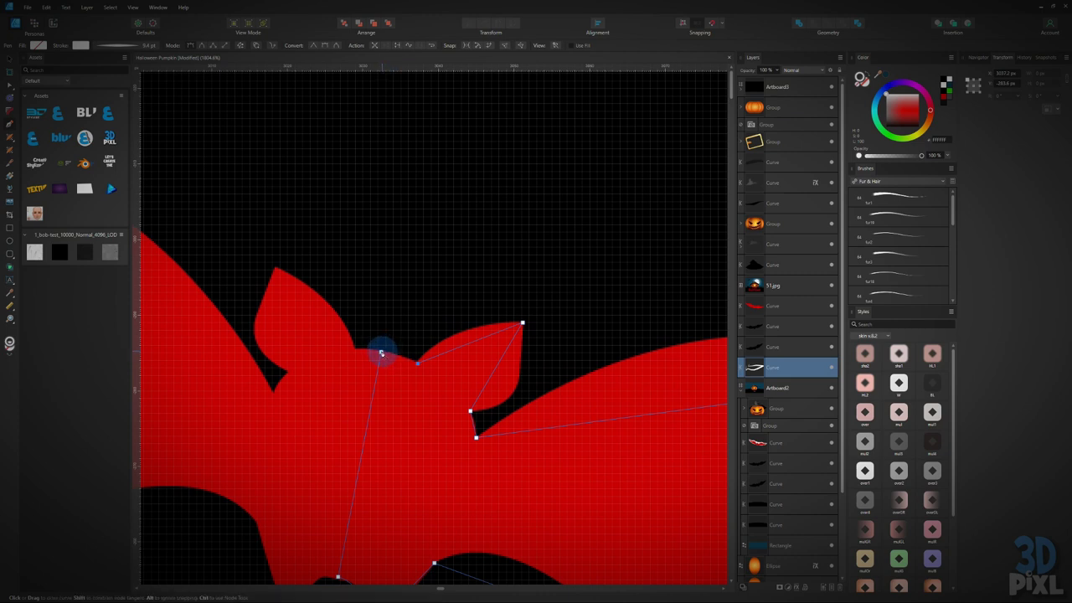
left_click(381, 352)
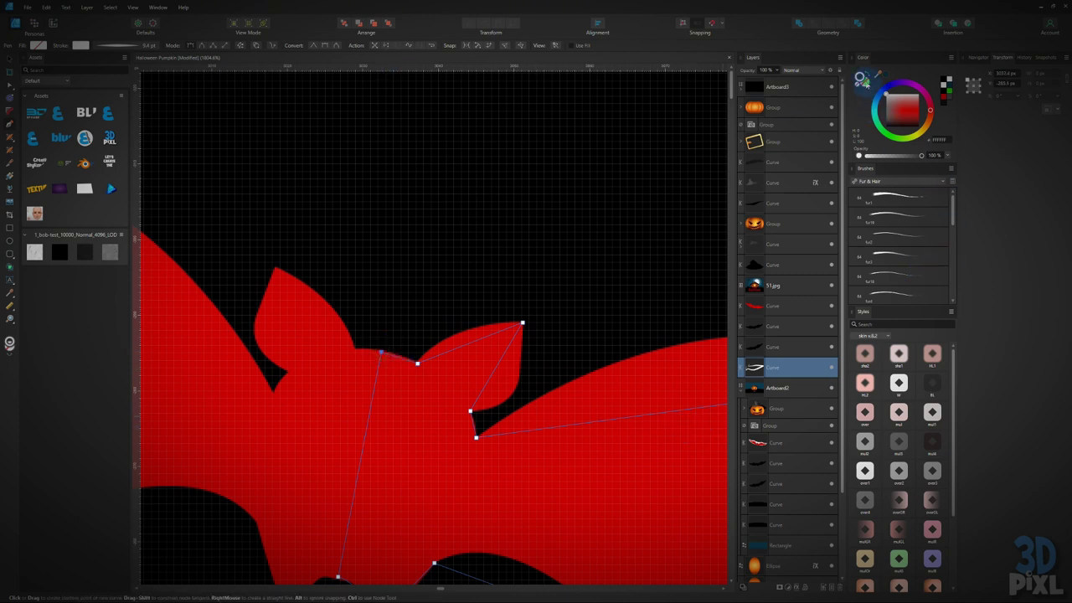
Step: Fill the traced half-bat with the dark teal, bring it to the top of the layer stack, and remove its stroke
left_click(887, 77)
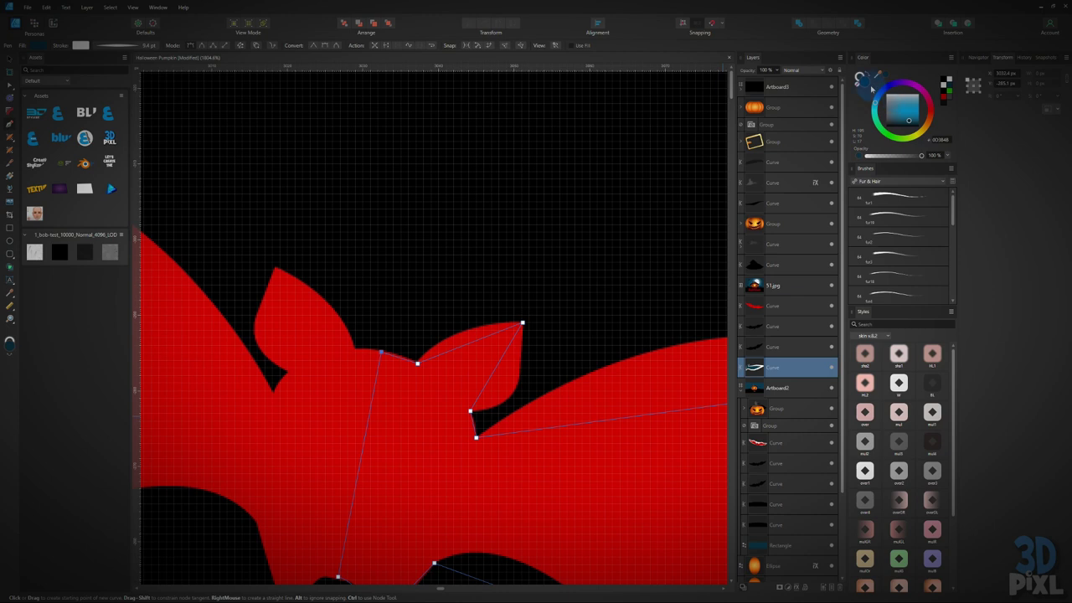
key("v")
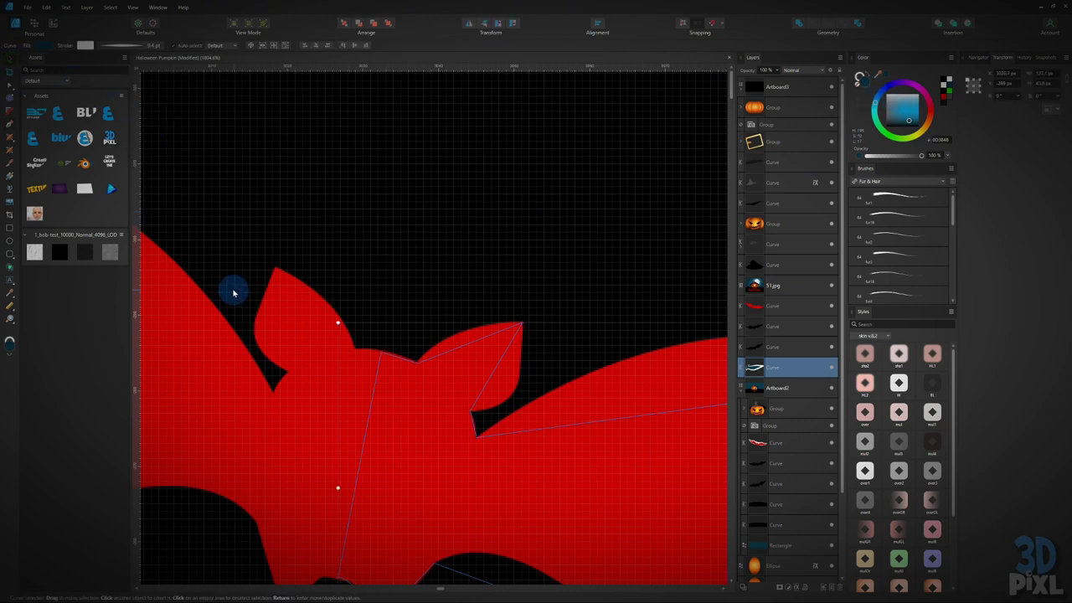
key("ctrl+v")
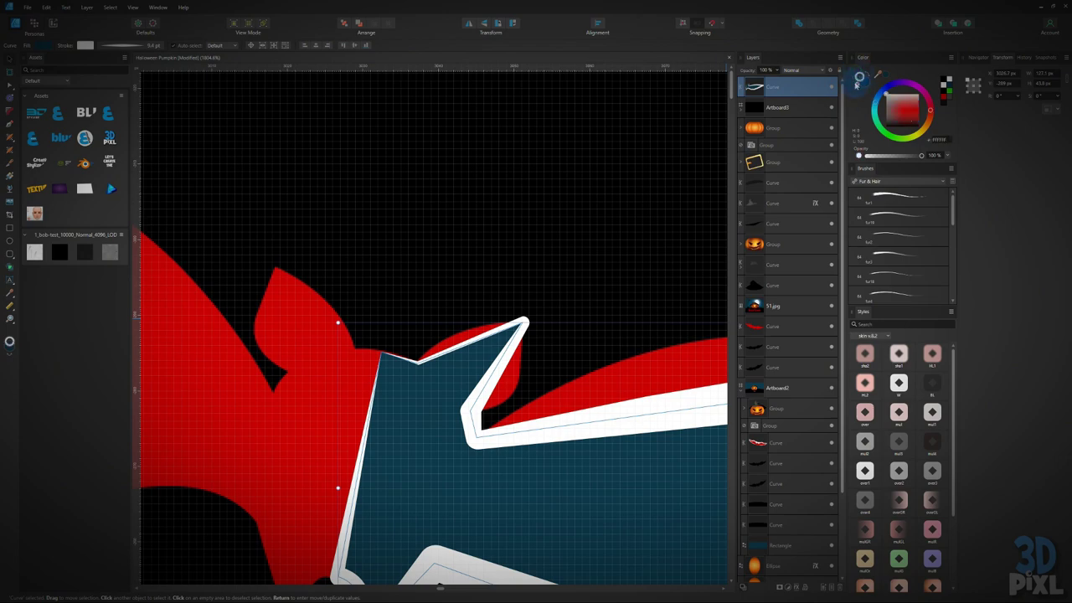
left_click(856, 84)
left_click_drag(493, 368, 179, 207)
scroll(351, 328, "down", 2)
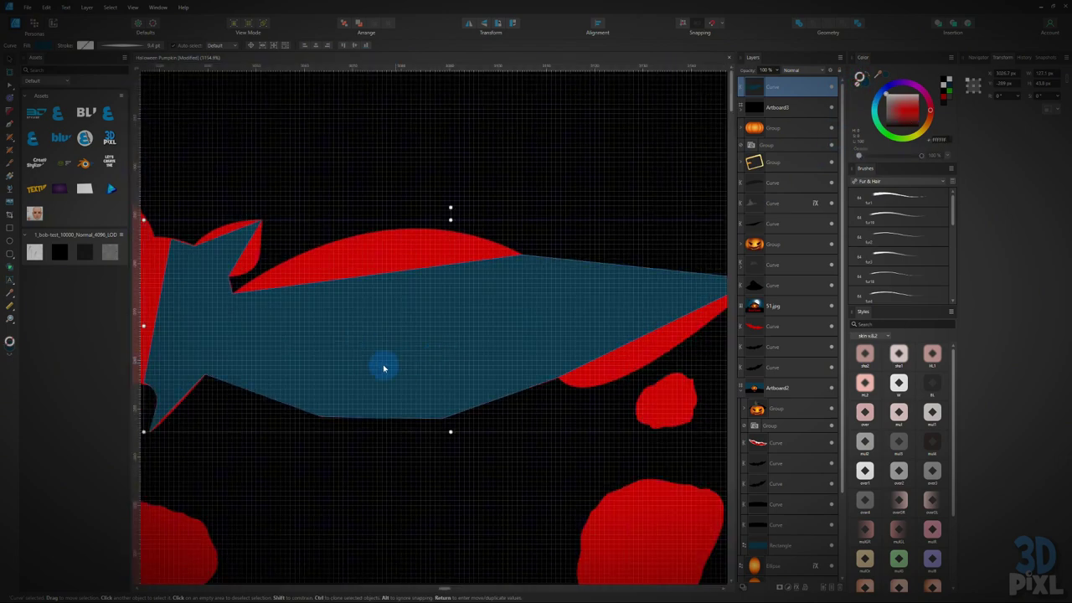
Step: Bend the teal half-bat's straight ear segments with the Node tool so they follow the red bat's right ear
scroll(383, 368, "left", 5)
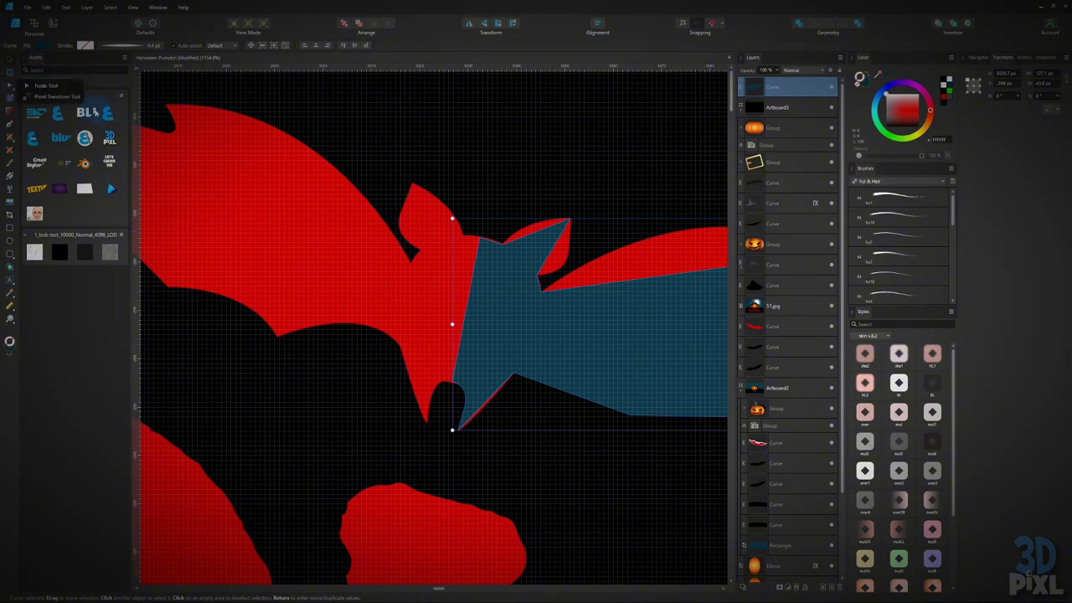
left_click(62, 87)
scroll(507, 326, "up", 3)
left_click_drag(560, 184, 333, 310)
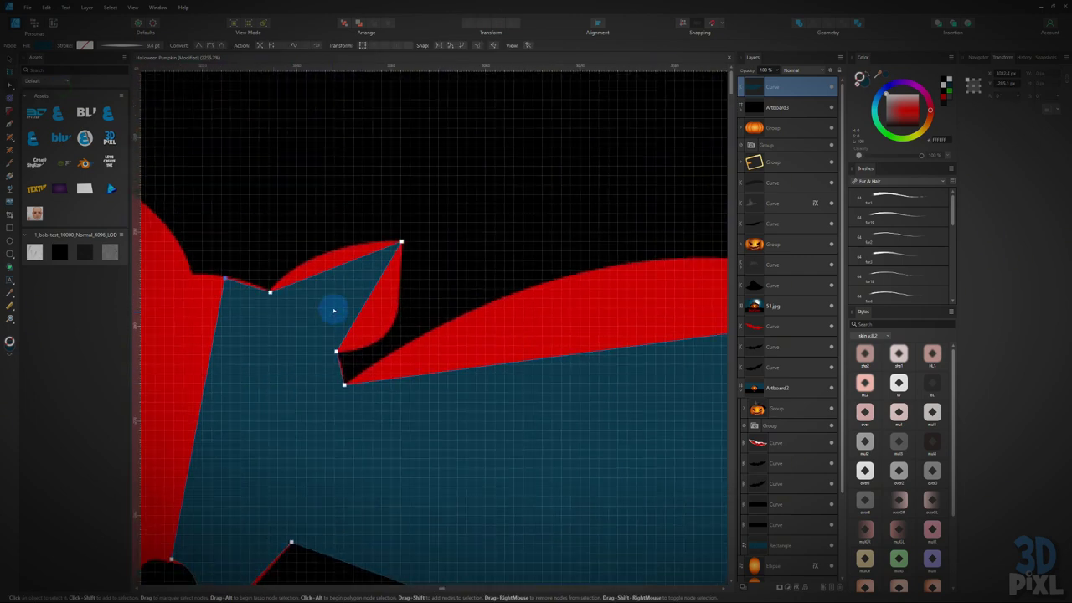
scroll(333, 310, "up", 4)
left_click_drag(332, 237, 321, 204)
left_click_drag(386, 305, 263, 297)
left_click(207, 279)
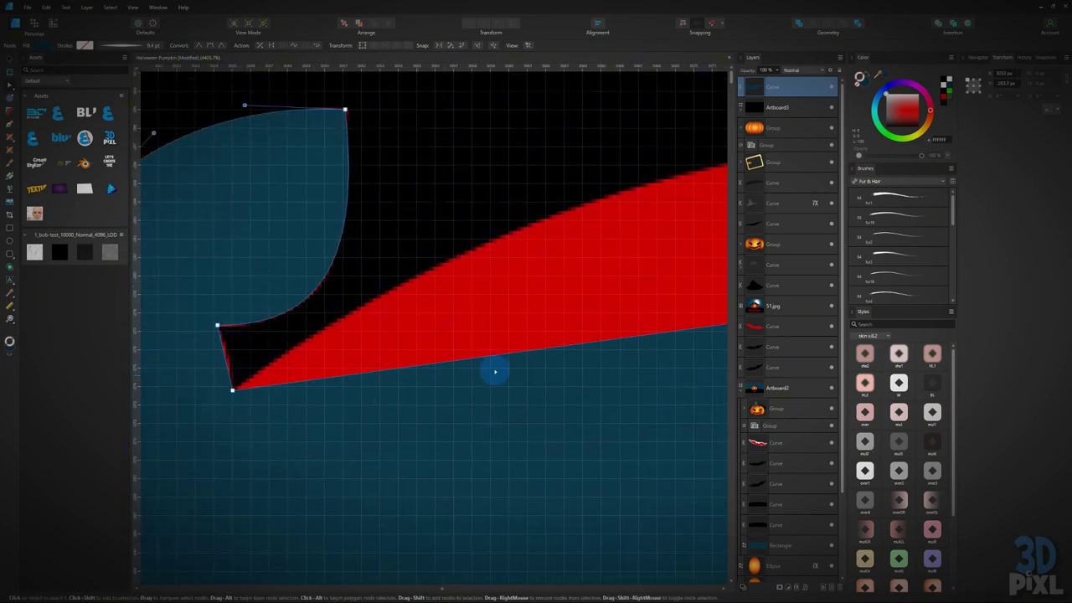
scroll(519, 371, "down", 4)
scroll(518, 373, "up", 4)
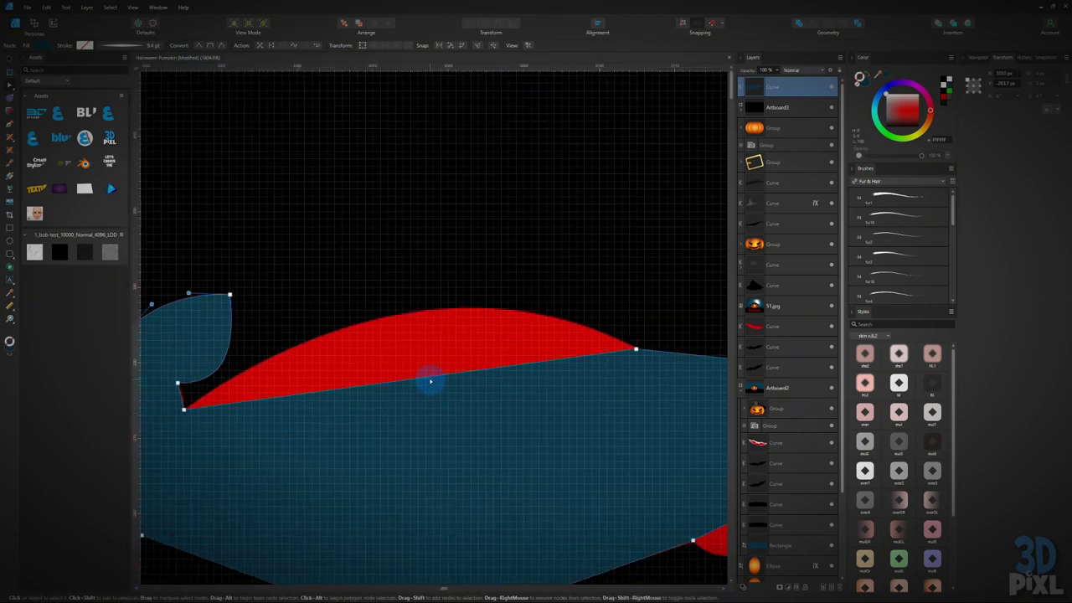
Step: Bend the right wing's straight upper-edge segments to form the arch and the concave curve running out to the wing tip
left_click_drag(430, 382, 442, 317)
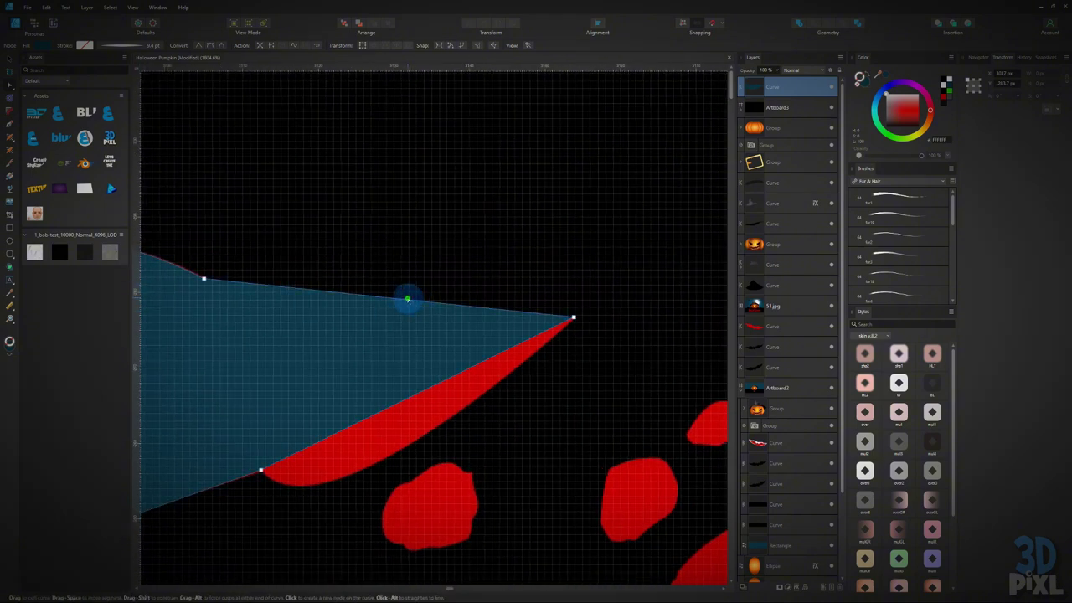
left_click_drag(407, 301, 260, 329)
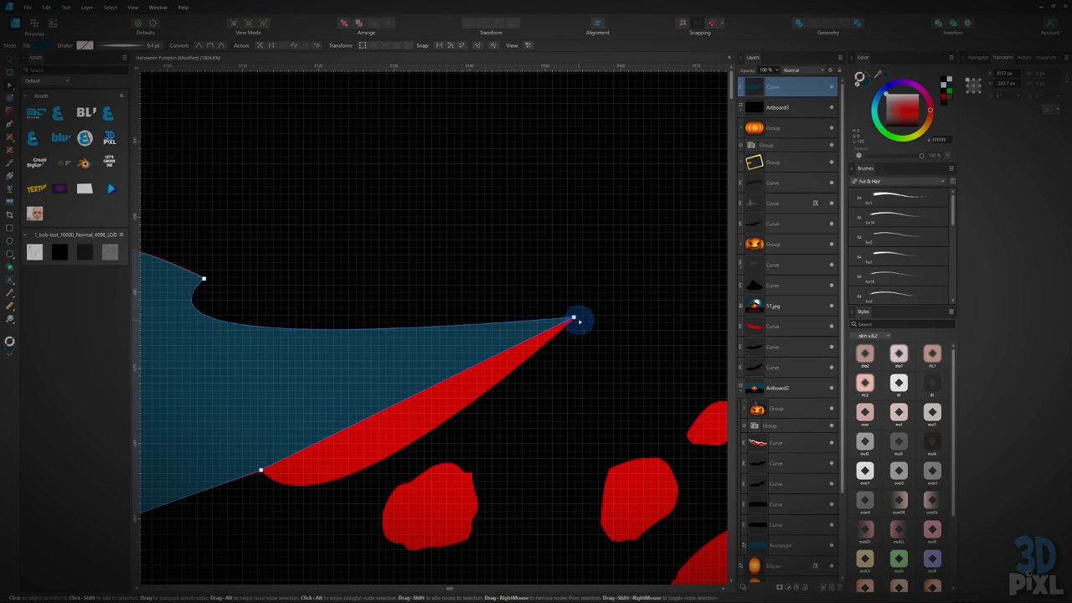
left_click(574, 317)
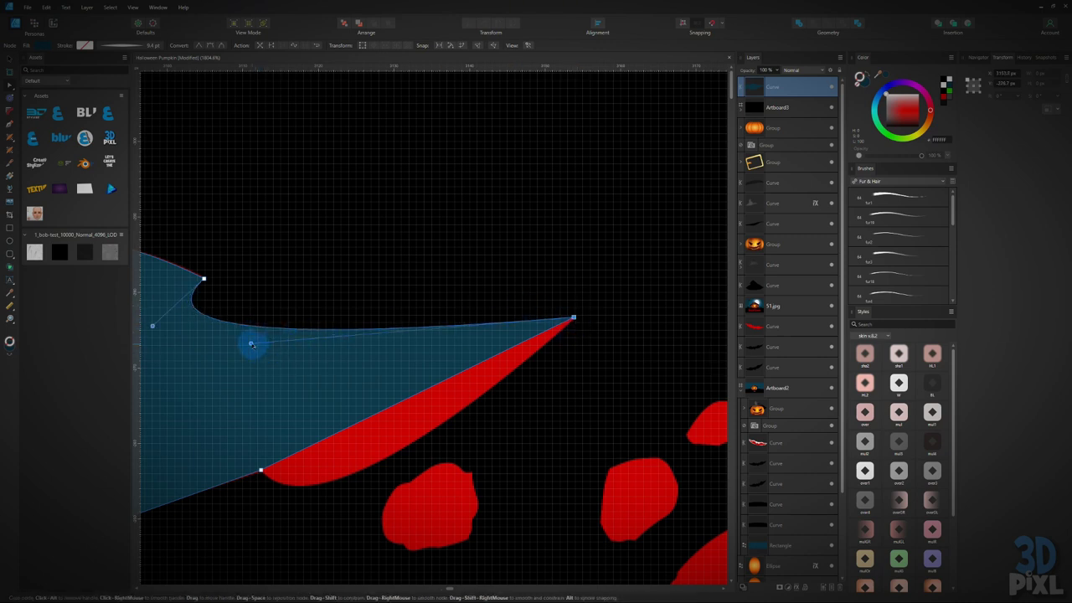
left_click_drag(250, 343, 491, 349)
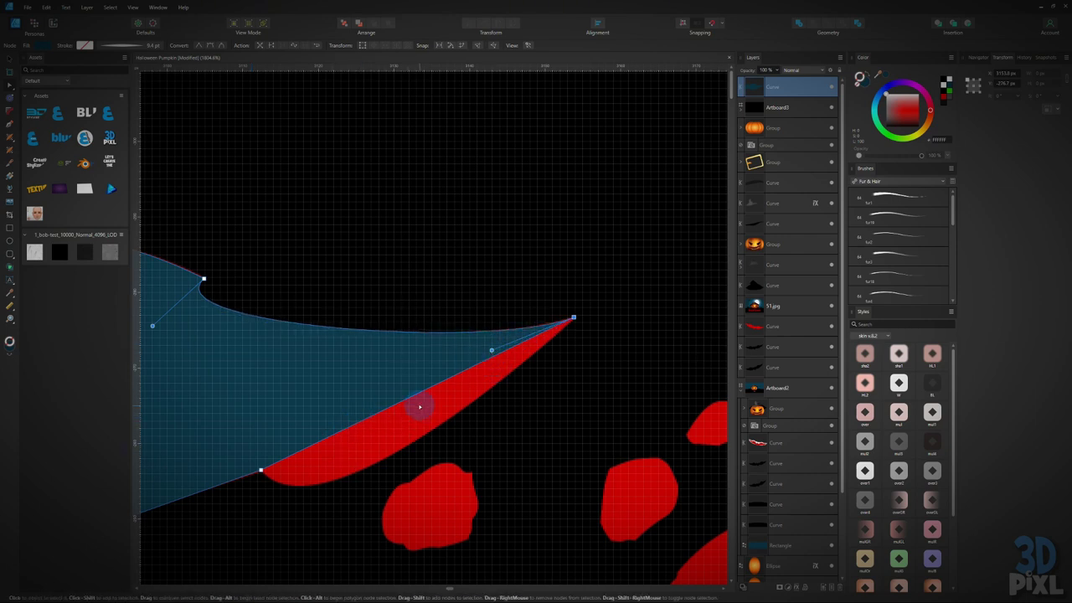
Step: Curve the right wing's lower-edge segments, from the wing tip inward, to follow the red bat's scallops
left_click_drag(403, 401, 364, 469)
left_click_drag(192, 499, 502, 374)
left_click_drag(270, 414, 425, 362)
scroll(502, 381, "right", 5)
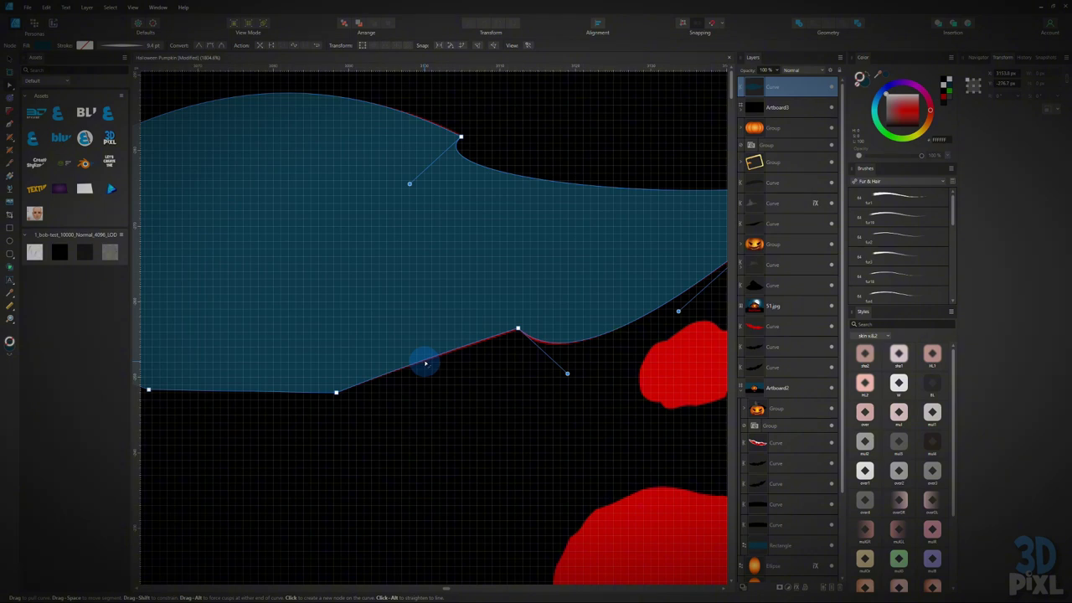
scroll(426, 362, "left", 3)
left_click_drag(416, 394, 388, 374)
scroll(409, 374, "left", 3)
scroll(409, 375, "up", 1)
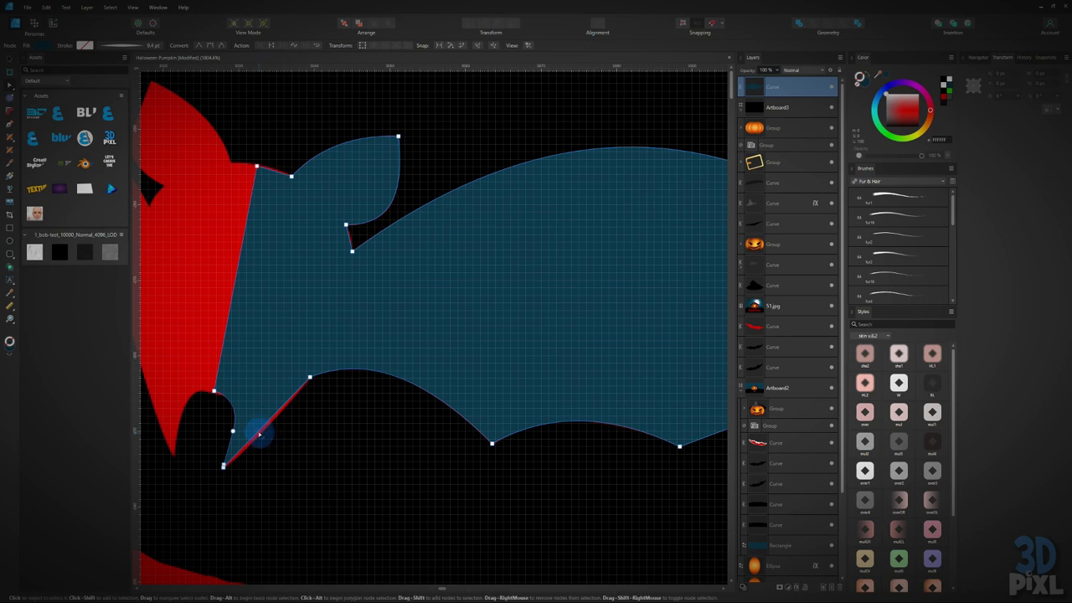
Step: Bend the half-bat's leg edge, the short edge below the ear, and the top of the head to match the red bat
left_click_drag(259, 434, 262, 438)
left_click_drag(245, 402, 276, 411)
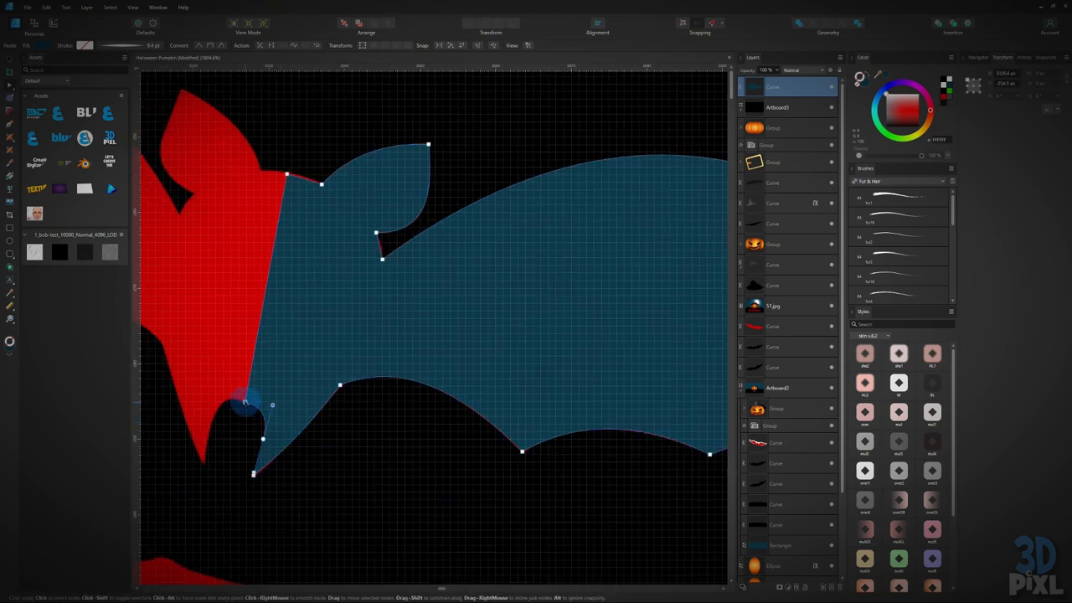
scroll(290, 290, "up", 5)
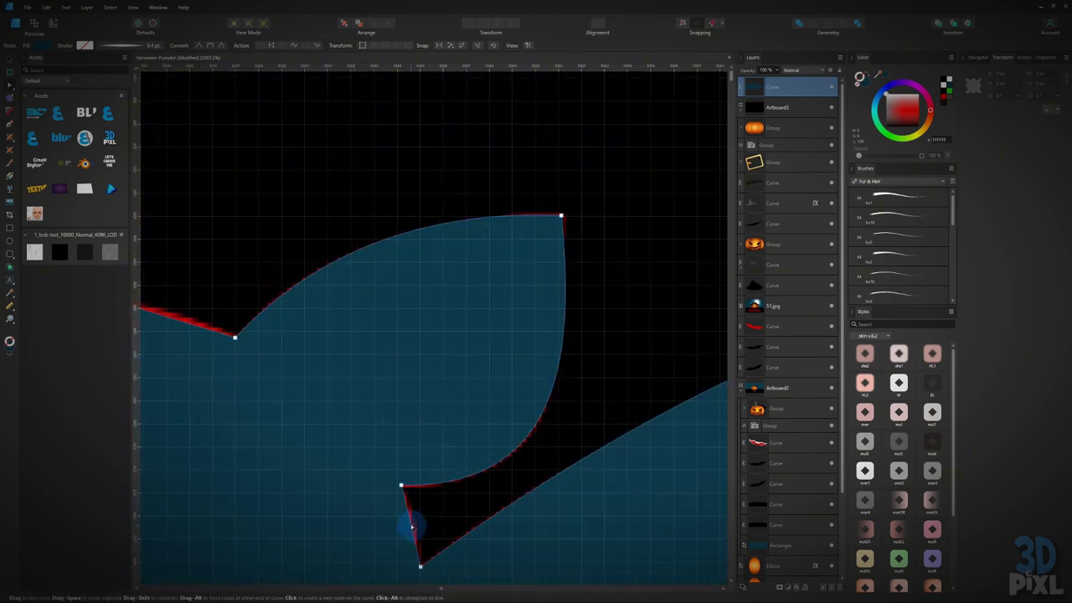
left_click_drag(288, 390, 414, 426)
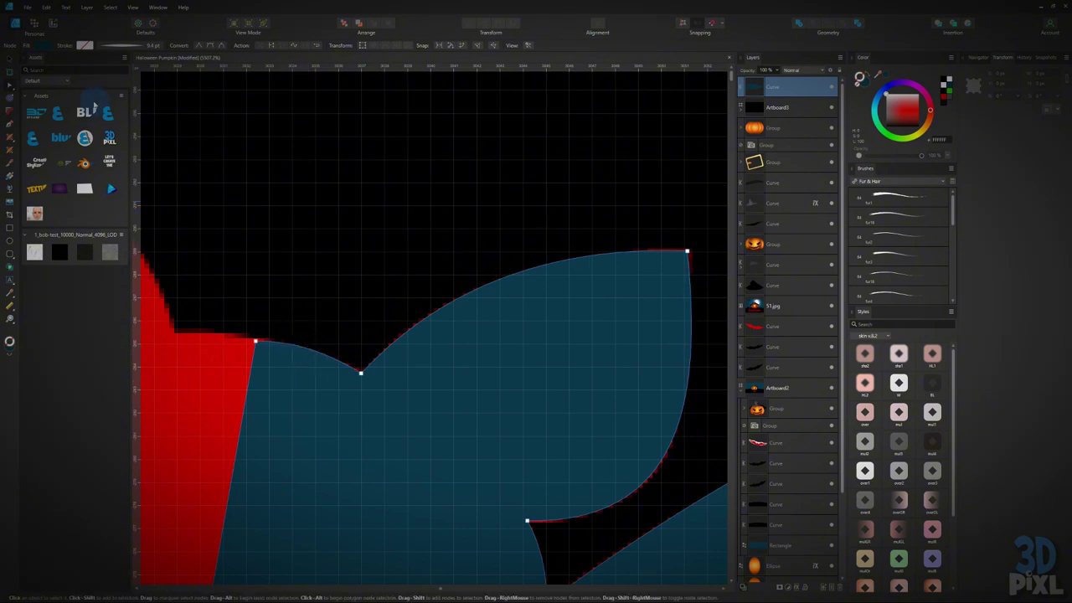
Step: Duplicate the teal half-bat just above the original and flip the copy horizontally
left_click(7, 61)
scroll(290, 385, "down", 3)
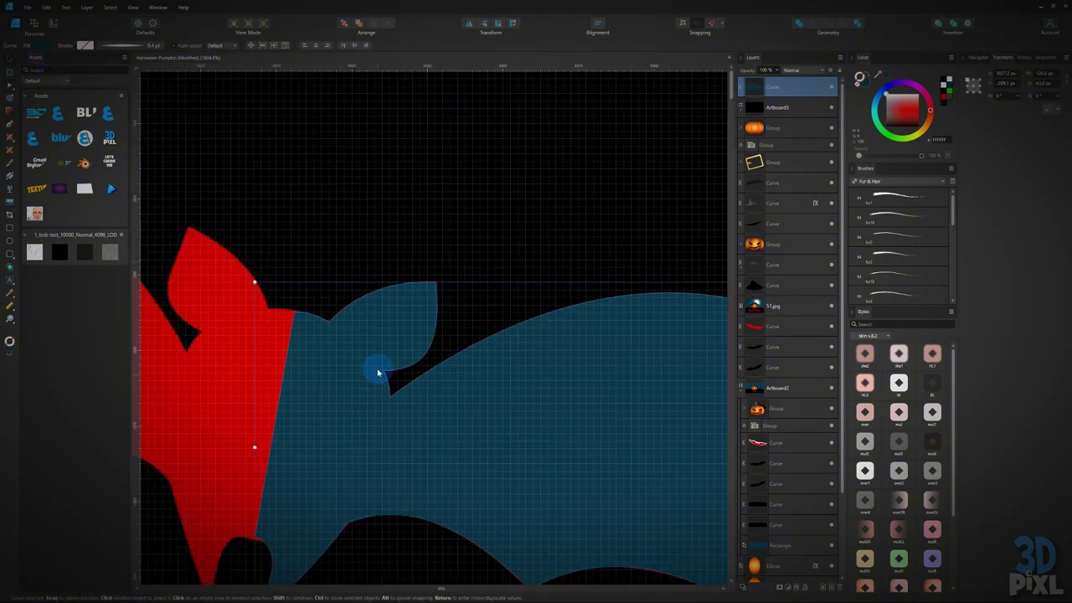
scroll(455, 409, "down", 5)
scroll(521, 438, "up", 4)
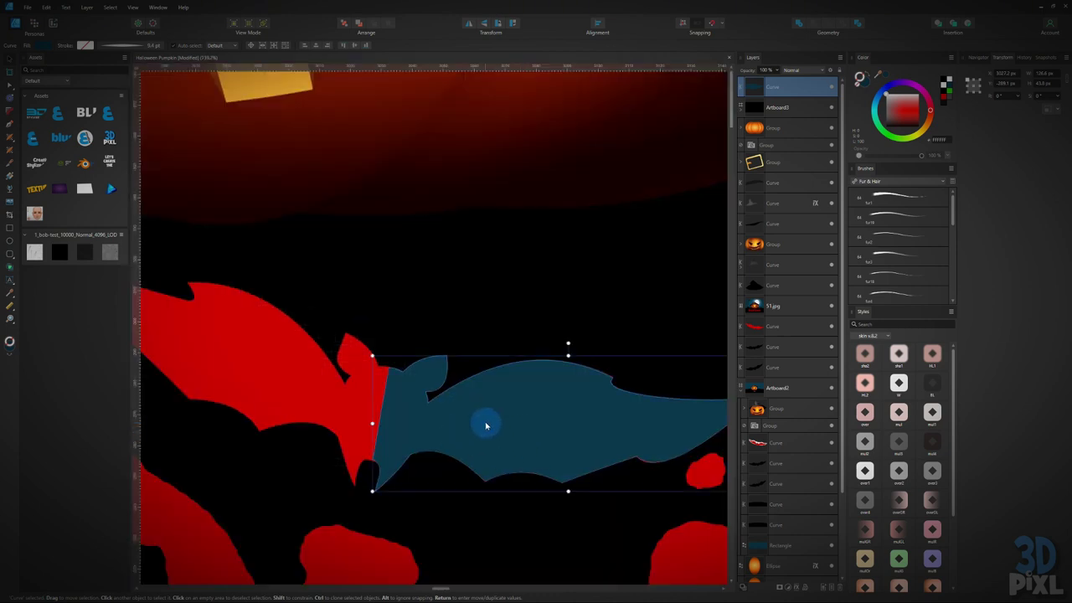
left_click_drag(486, 425, 521, 347)
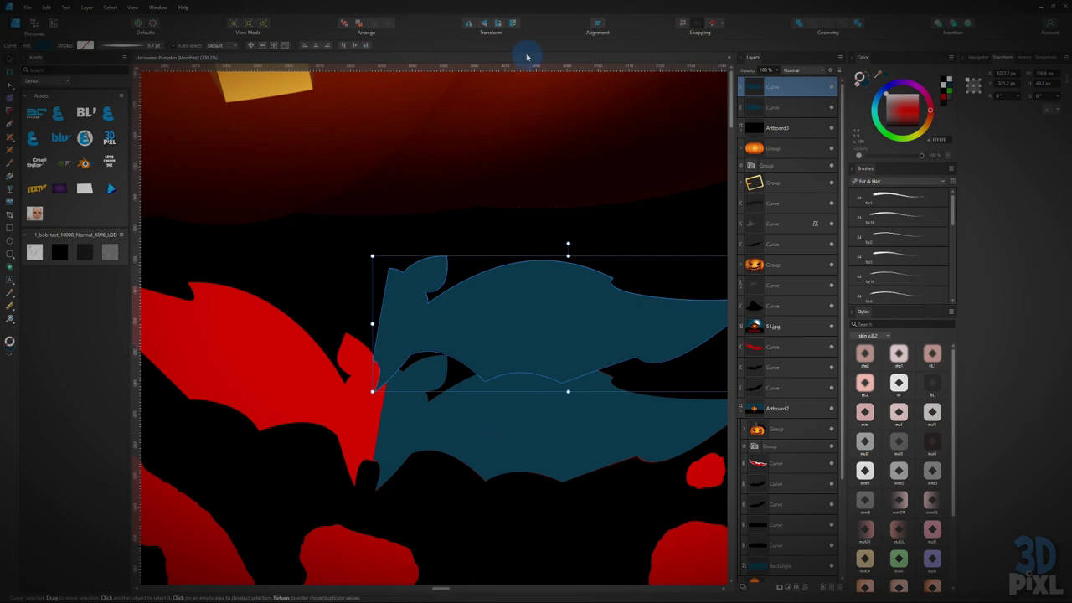
left_click(469, 23)
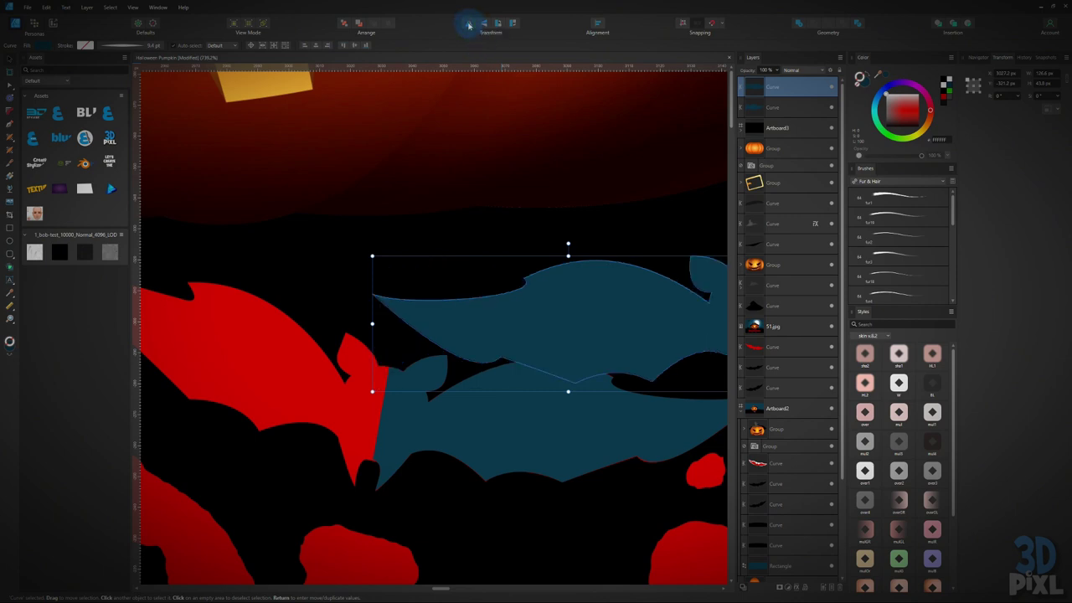
Step: Position the flipped half-bat against the right half and rotate it about 20° so its wing slants like the red bat's
left_click_drag(642, 296, 275, 452)
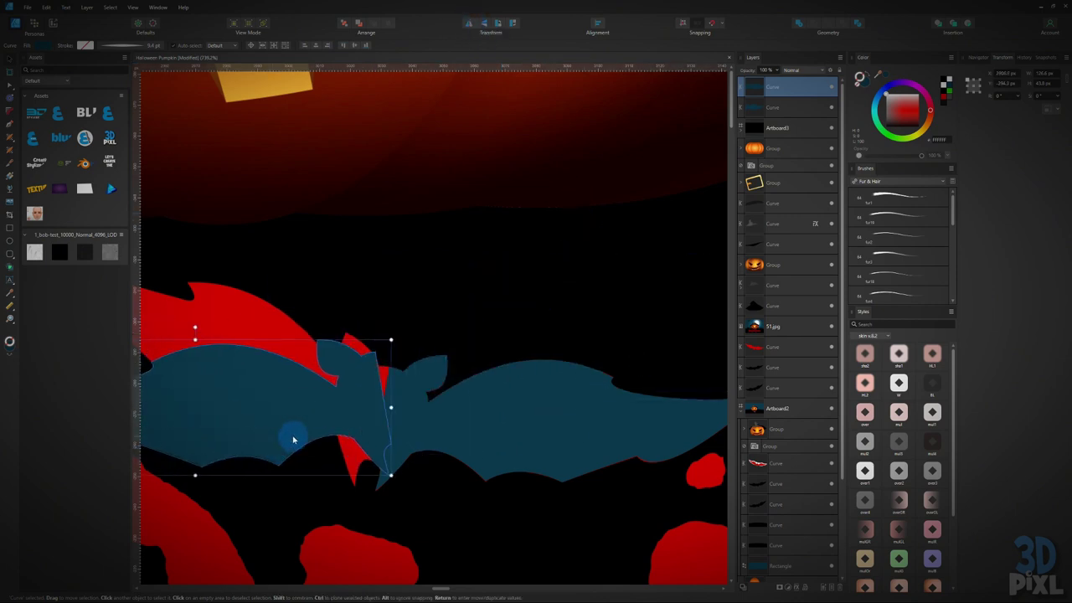
scroll(318, 419, "down", 3)
left_click_drag(318, 409, 354, 327)
scroll(363, 411, "up", 3)
left_click_drag(425, 471, 430, 437)
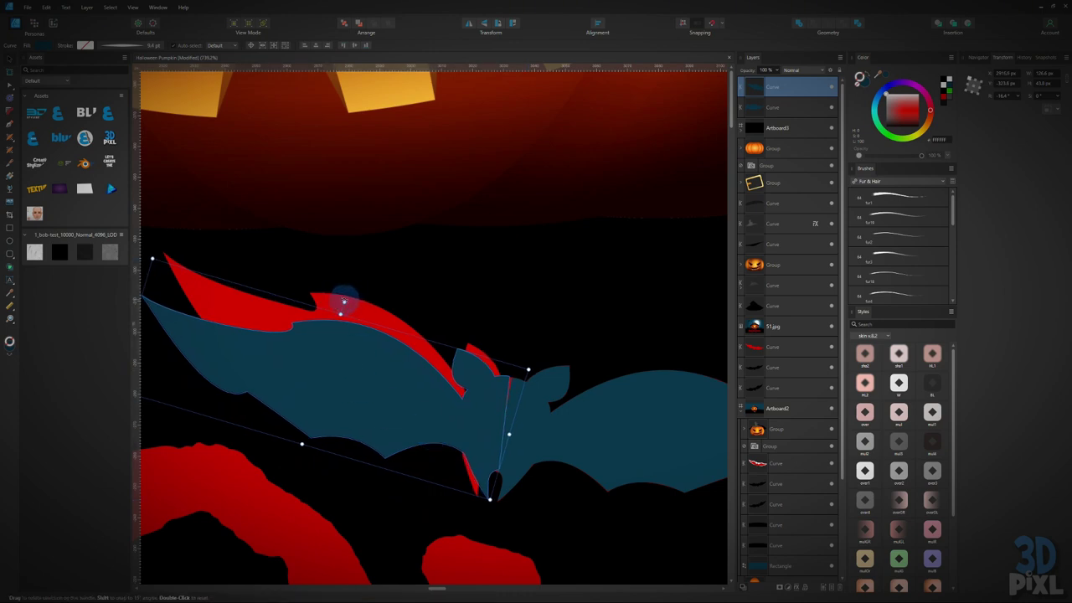
left_click_drag(344, 300, 347, 301)
left_click(431, 421)
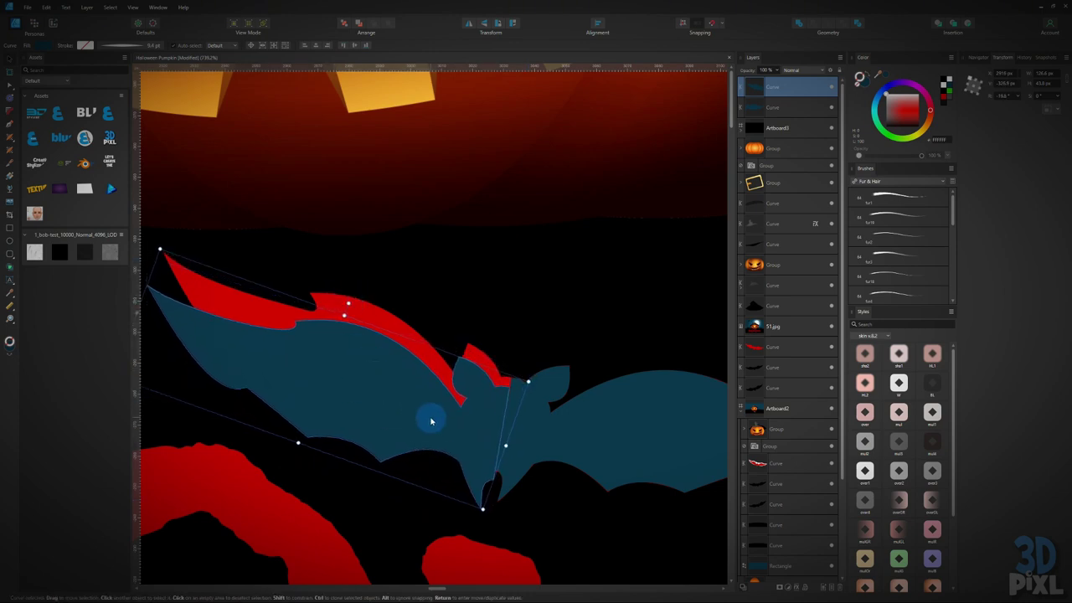
mouse_move(424, 427)
left_mouse_down()
mouse_move(409, 422)
mouse_move(423, 417)
left_mouse_up()
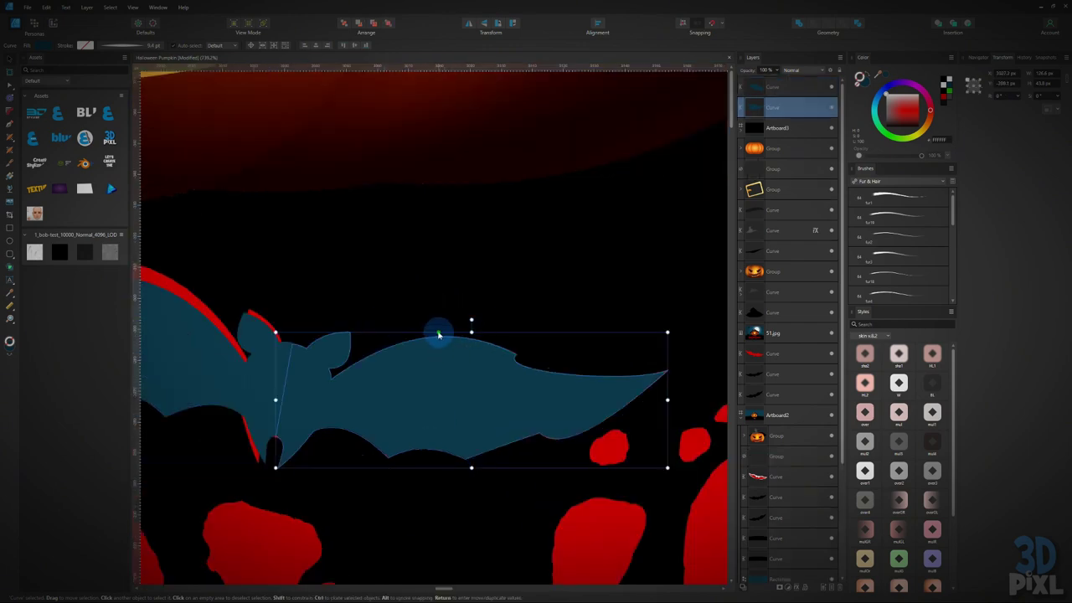
Step: Select both teal bat halves and move them together up off the red bat
left_click(298, 402)
left_click(226, 369)
left_click_drag(244, 370, 321, 273)
left_click(382, 289)
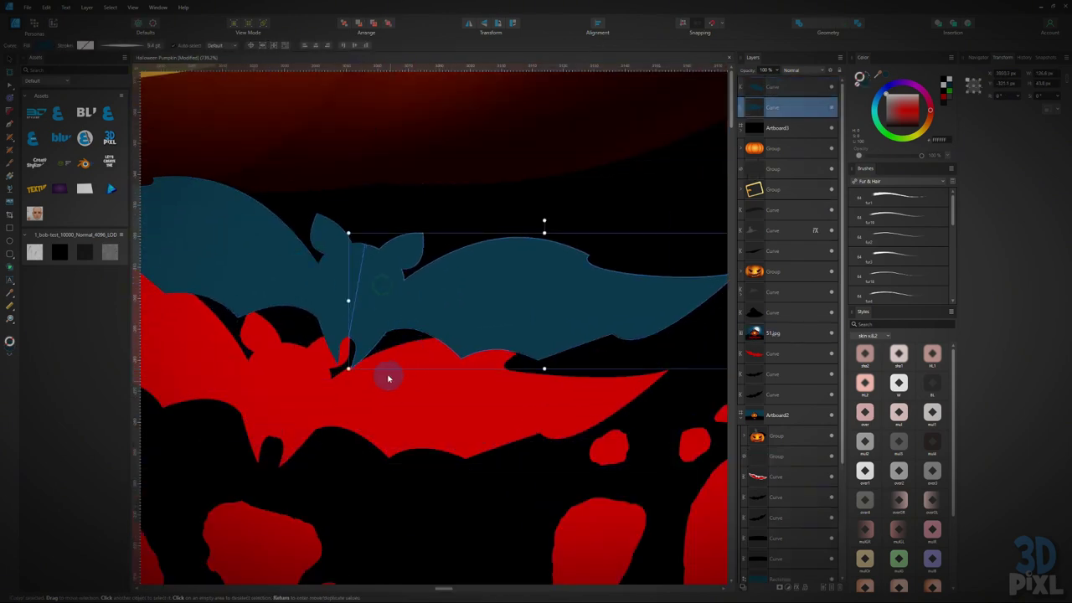
Step: Nudge the left half-bat so its center edge meets the right half along the seam from the head to the legs
scroll(372, 339, "up", 3)
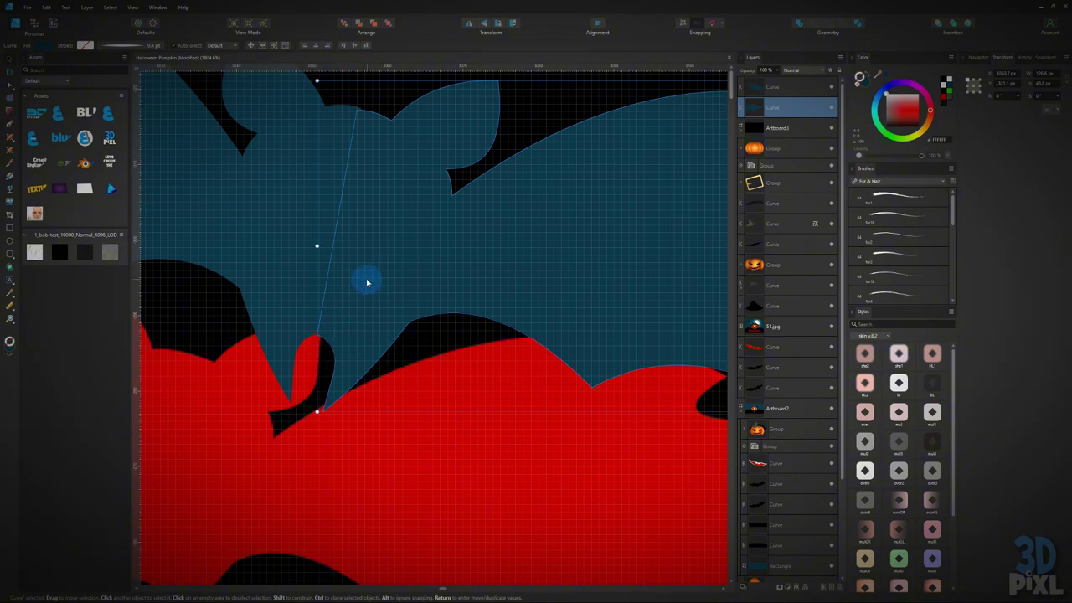
left_click_drag(360, 231, 321, 419)
scroll(335, 355, "up", 3)
left_click(367, 141)
mouse_move(310, 264)
left_mouse_down()
mouse_move(332, 263)
mouse_move(288, 271)
mouse_move(301, 268)
left_mouse_up()
scroll(311, 433, "down", 2)
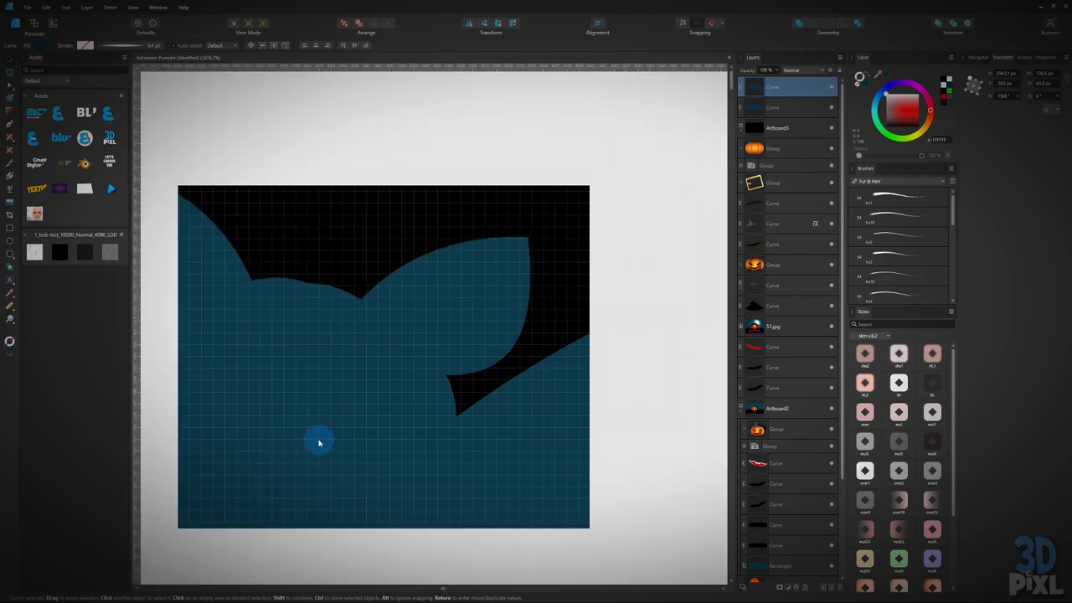
left_click_drag(315, 472, 377, 297)
scroll(360, 322, "down", 1)
Step: Select both teal halves and merge them into one bat shape with the Shape Builder tool
key("v")
left_click(435, 387, "shift")
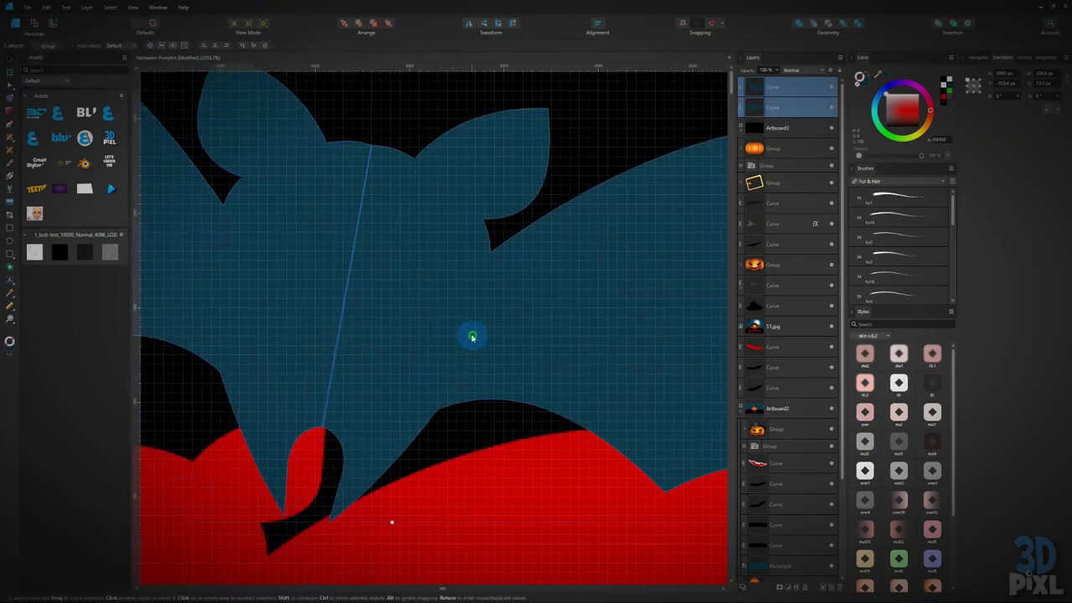
left_click(9, 266)
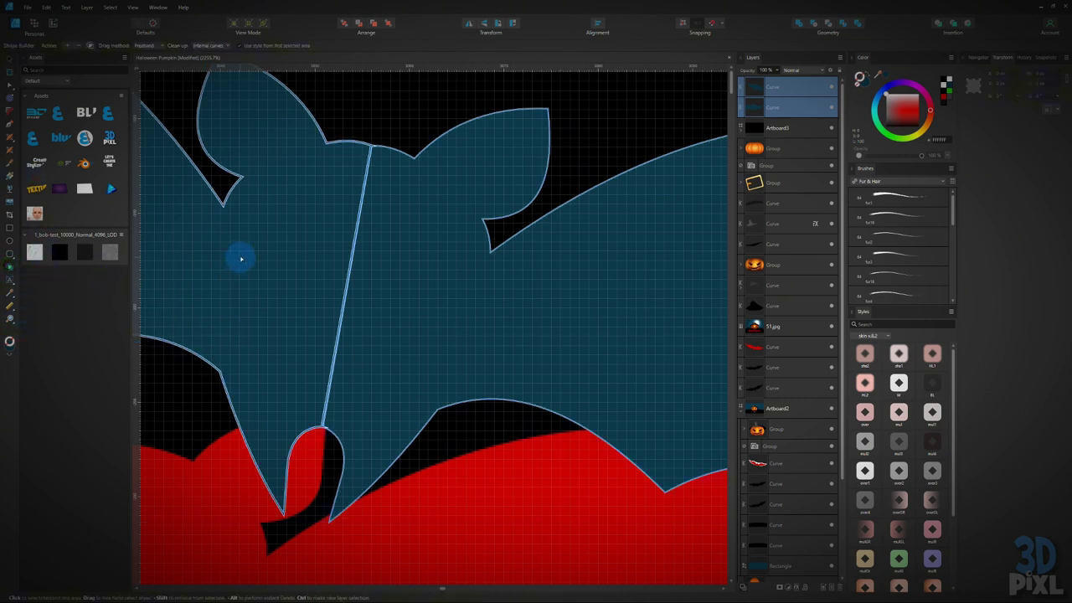
left_click_drag(239, 254, 438, 304)
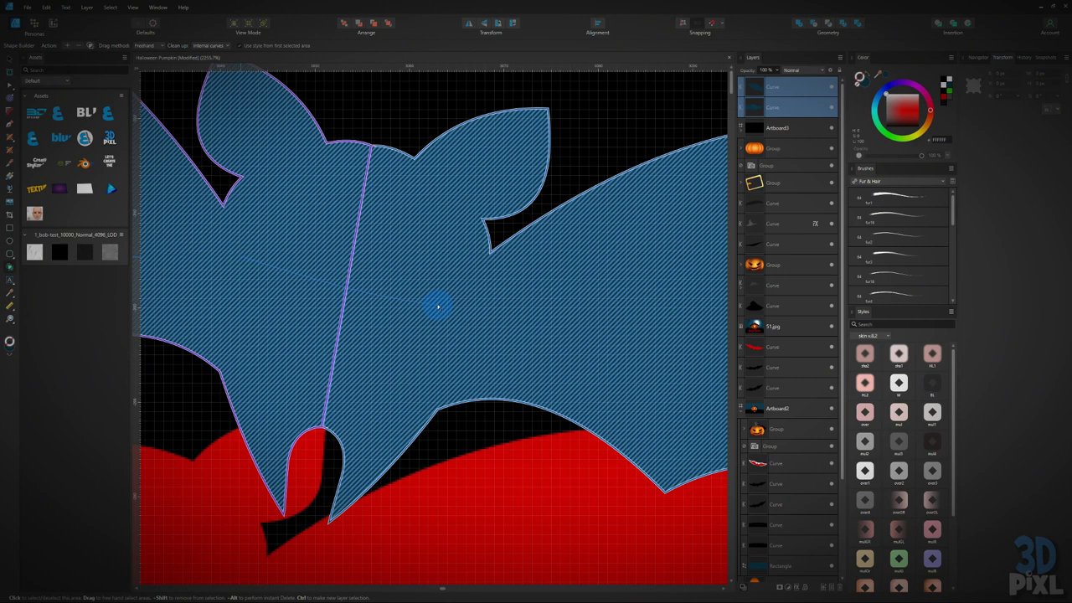
left_click(70, 47)
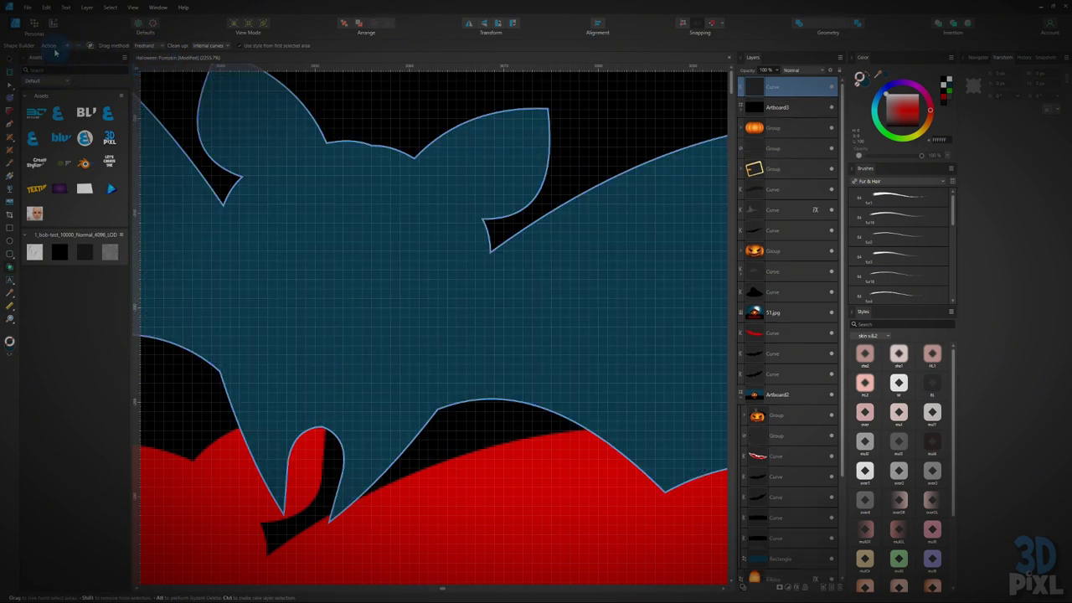
Step: Move the merged bat over the red reference bat and fill it with the red sampled from the lettering, without a stroke
key("ctrl+0")
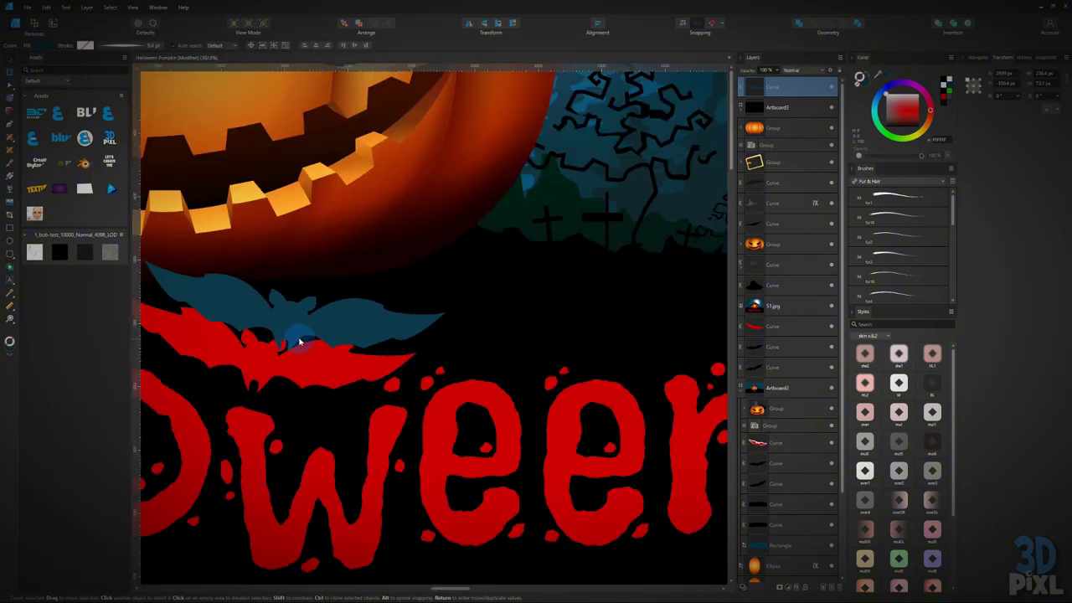
left_click(352, 326)
left_click_drag(329, 370, 315, 360)
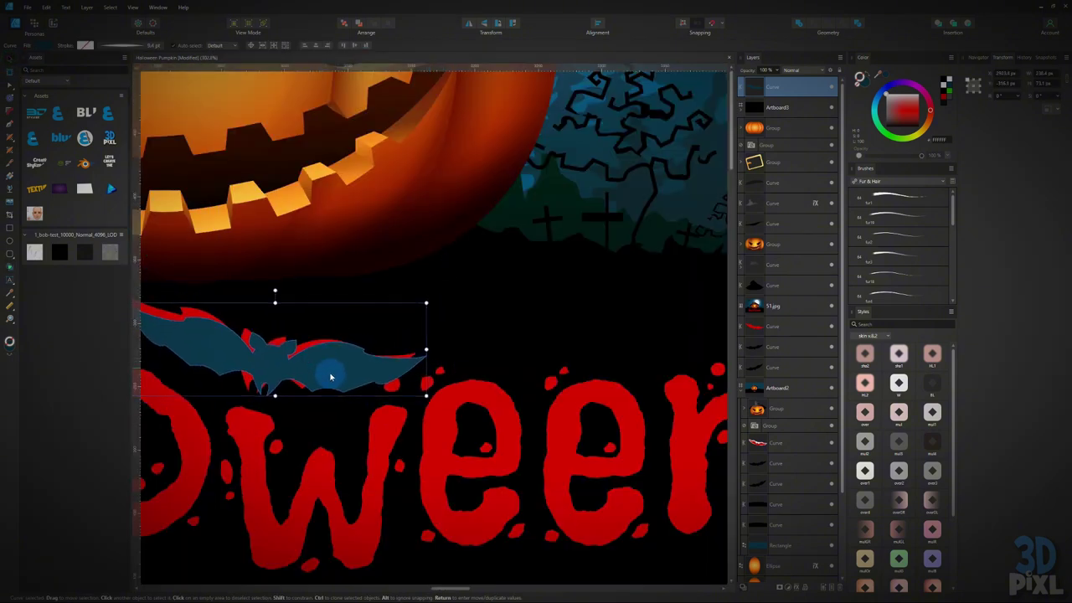
key("i")
left_click(444, 400)
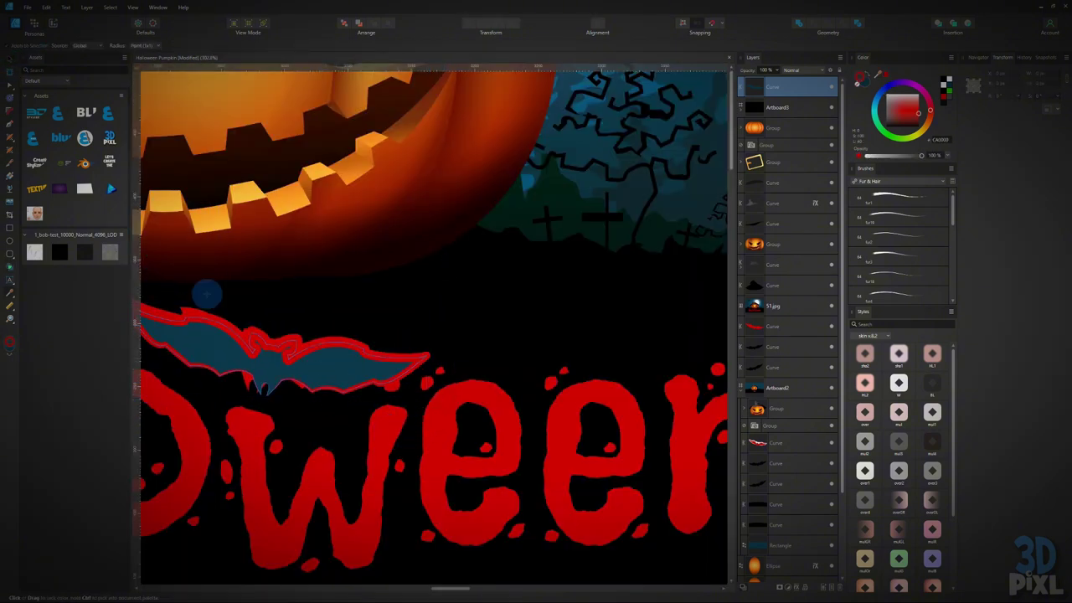
left_click(867, 76)
left_click(855, 86)
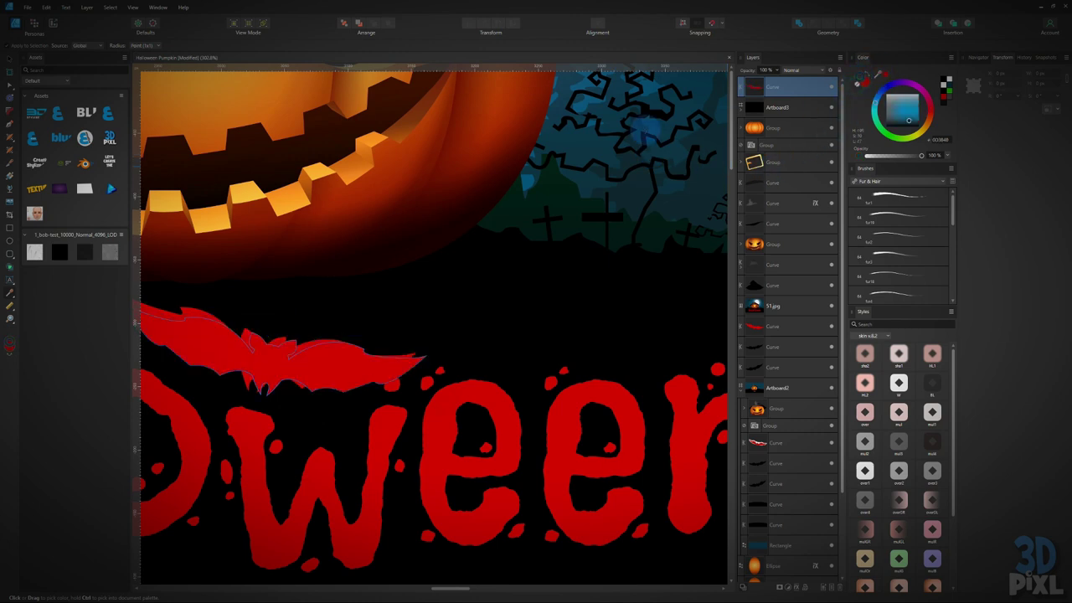
Step: Move the new red bat up off the reference bat and delete the leftover seam node on top of its head
left_click(9, 58)
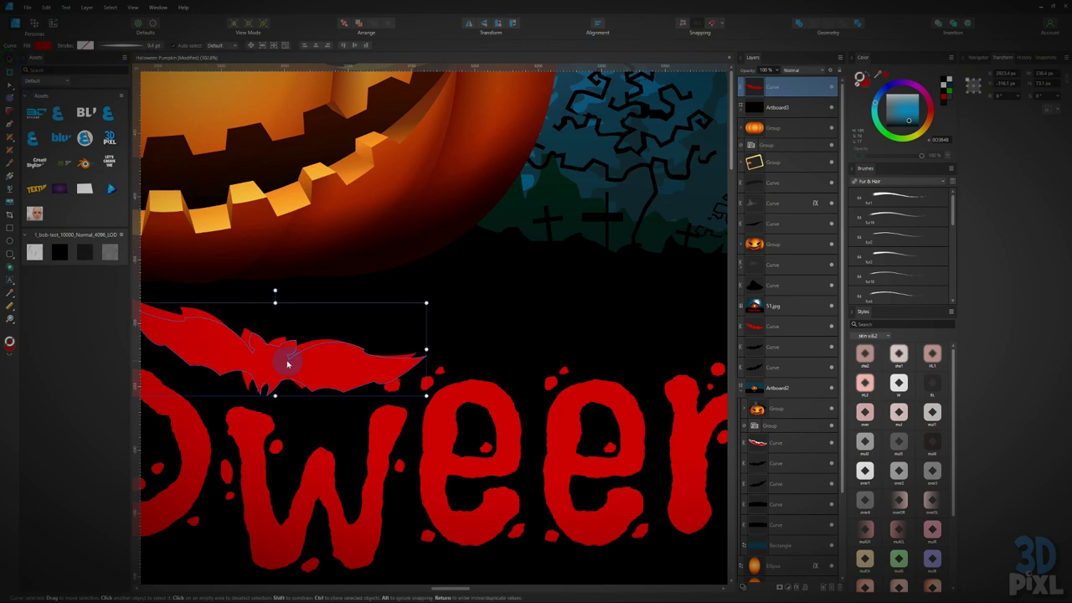
left_click_drag(287, 363, 400, 330)
scroll(394, 328, "up", 8)
scroll(379, 325, "down", 8)
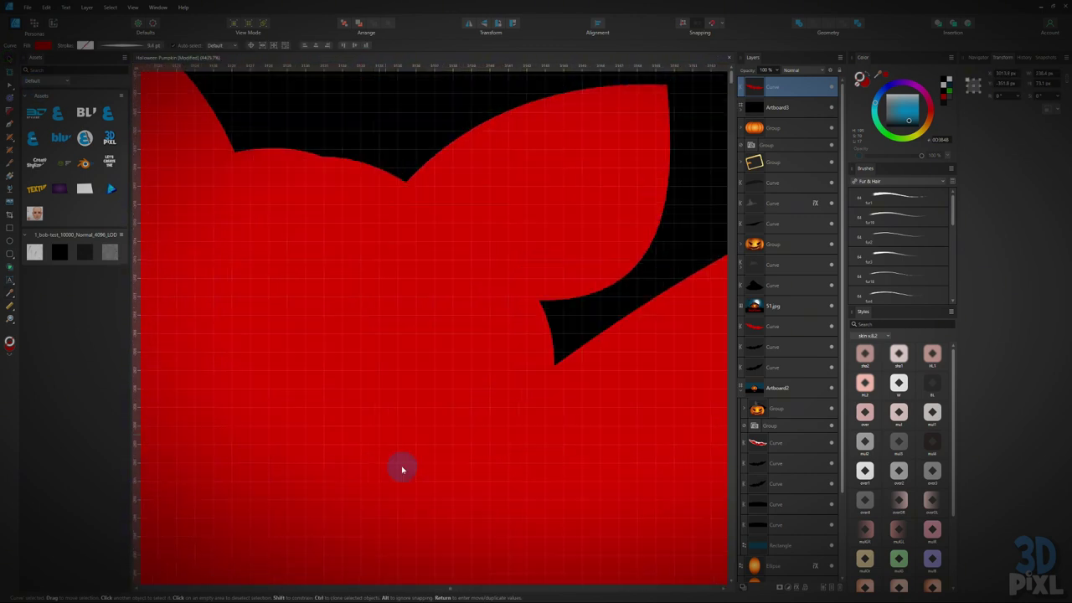
key("a")
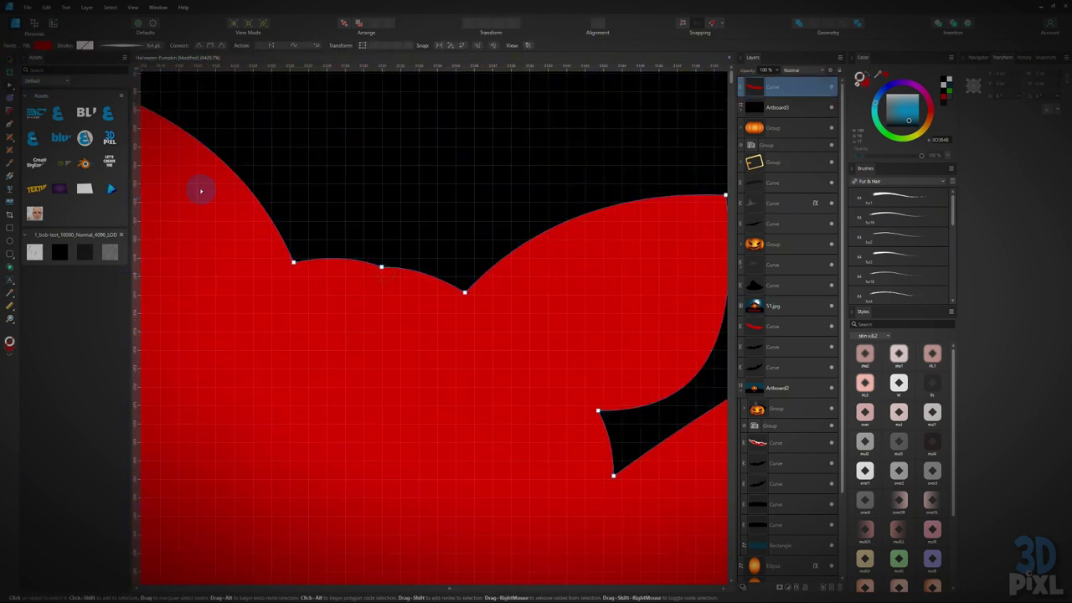
left_click(382, 267)
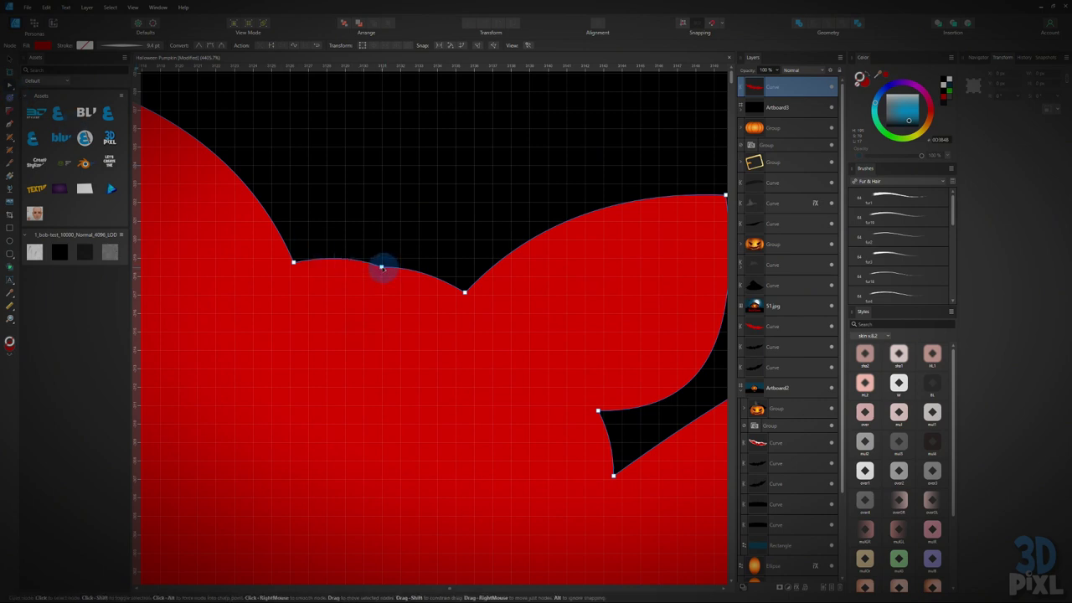
key("Delete")
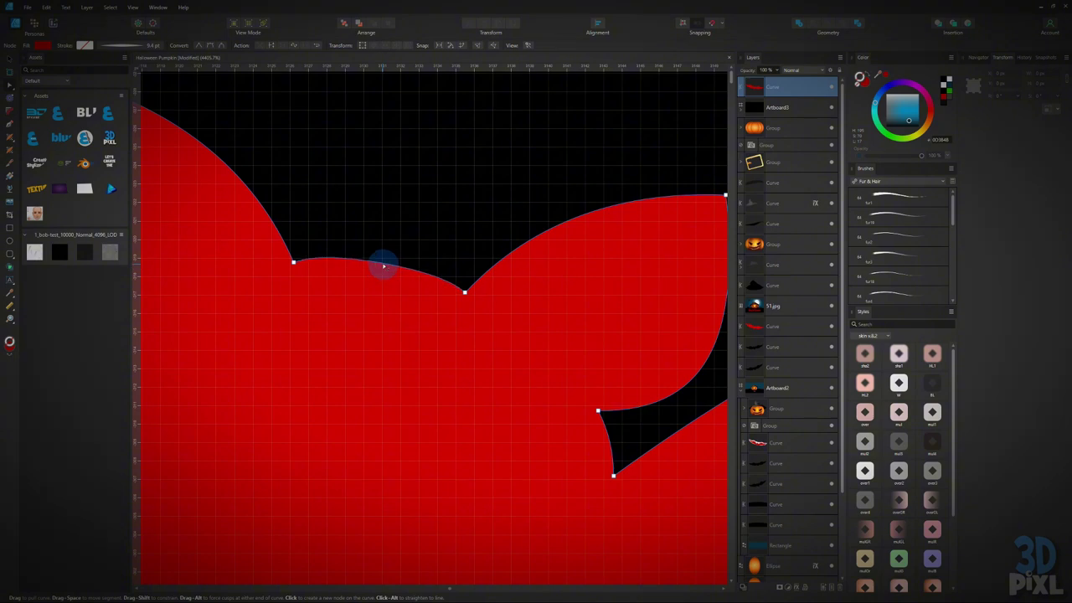
Step: Check the merged bat's outline from the head down and select the seam node at the arch between its legs
scroll(398, 465, "down", 5)
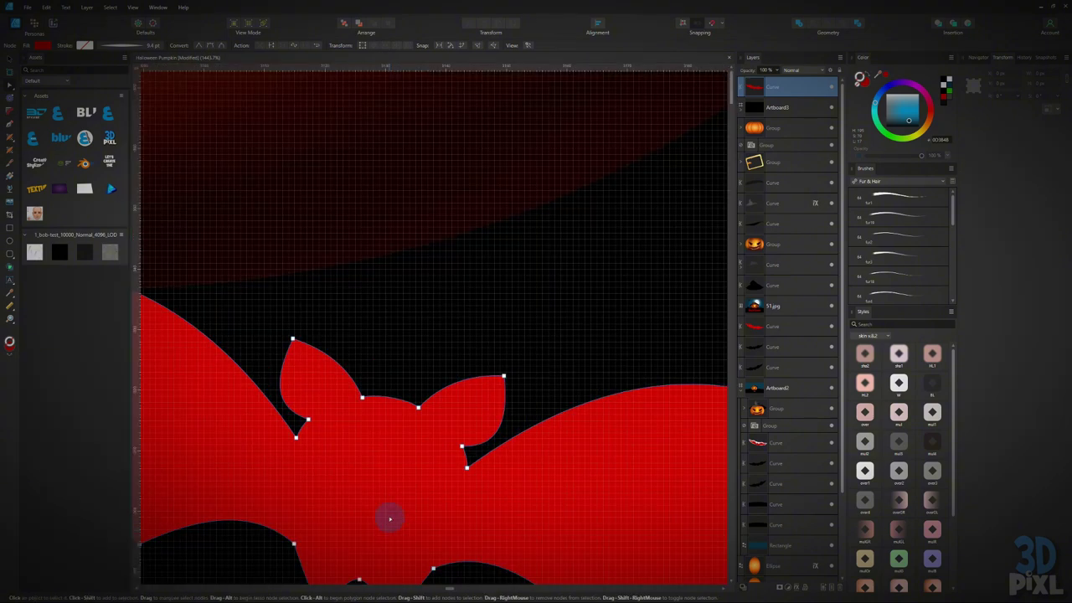
left_click_drag(390, 519, 433, 385)
scroll(403, 460, "up", 6)
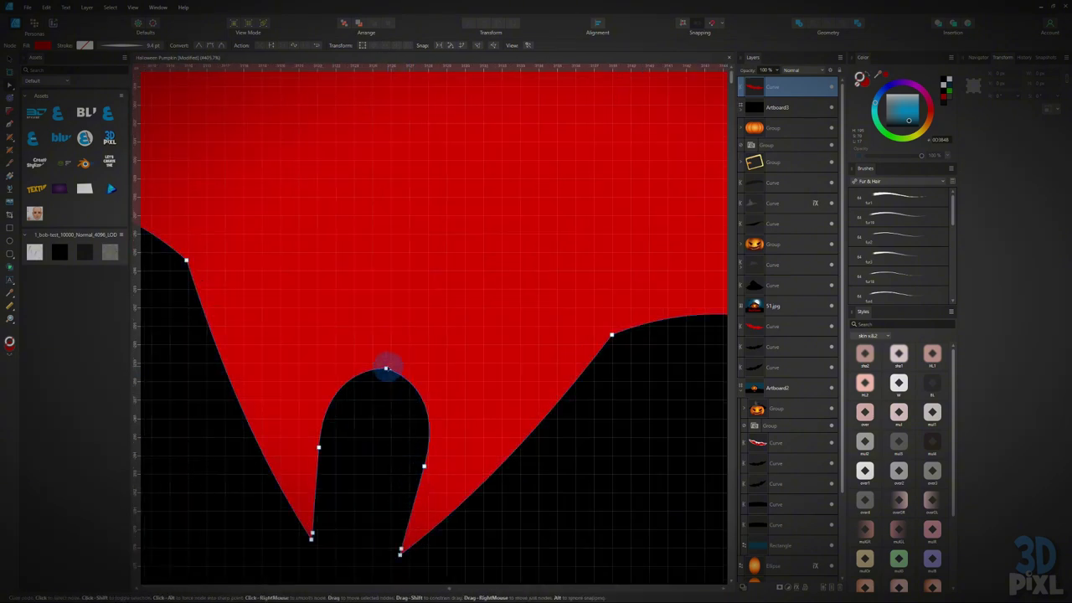
left_click(385, 369)
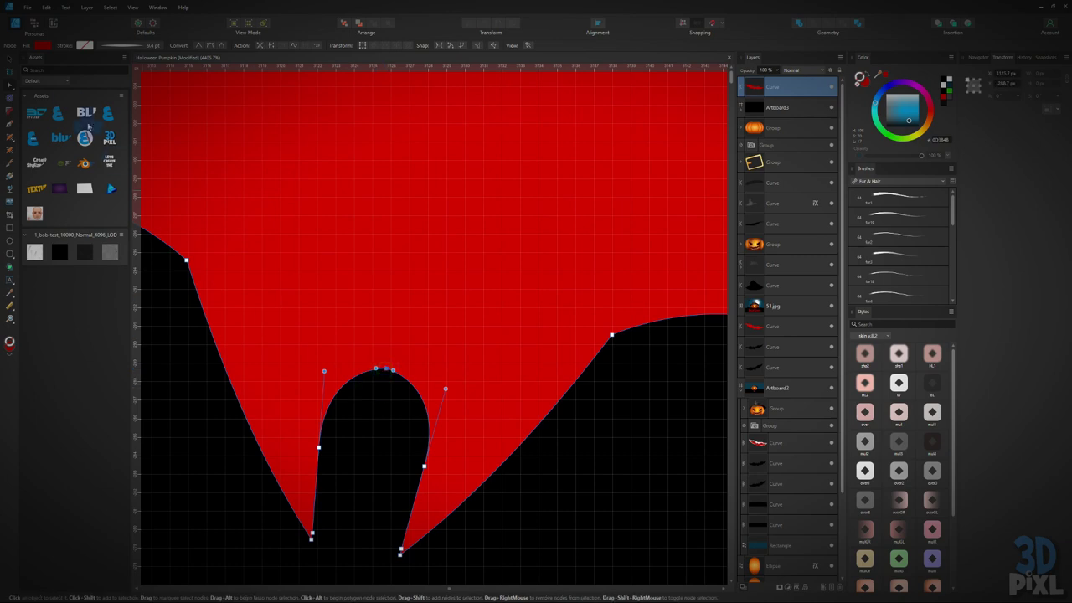
Step: Move the new red bat down onto Artboard2, on the black ground beside the white-outlined bat beneath the pumpkin
left_click(9, 58)
scroll(290, 309, "down", 10)
scroll(285, 309, "up", 3)
left_click(303, 303)
left_click_drag(303, 303, 366, 502)
scroll(341, 518, "down", 5)
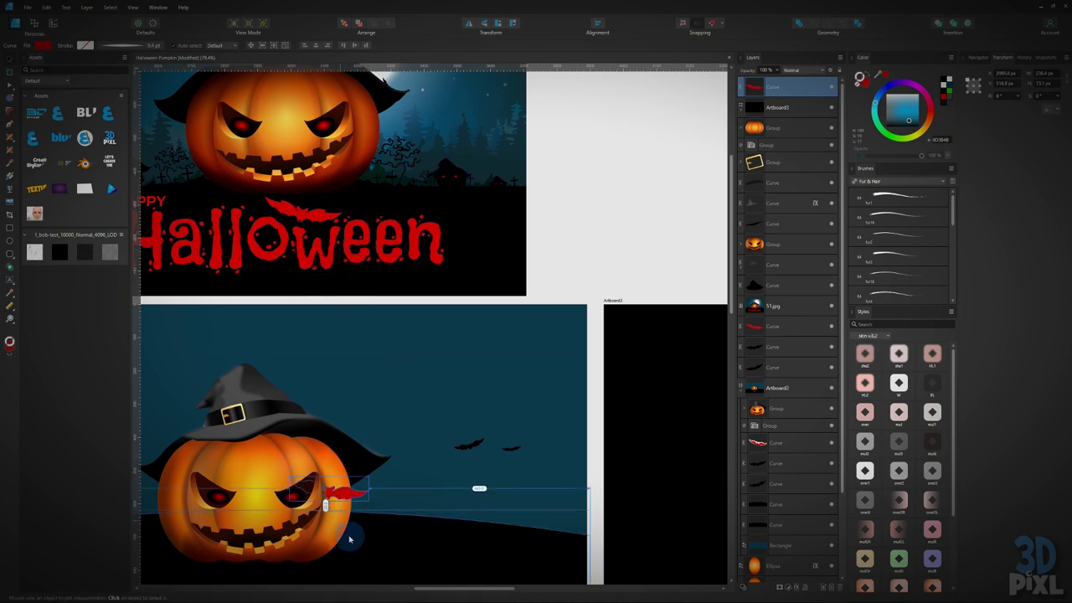
scroll(366, 502, "up", 2)
left_click_drag(356, 310, 400, 457)
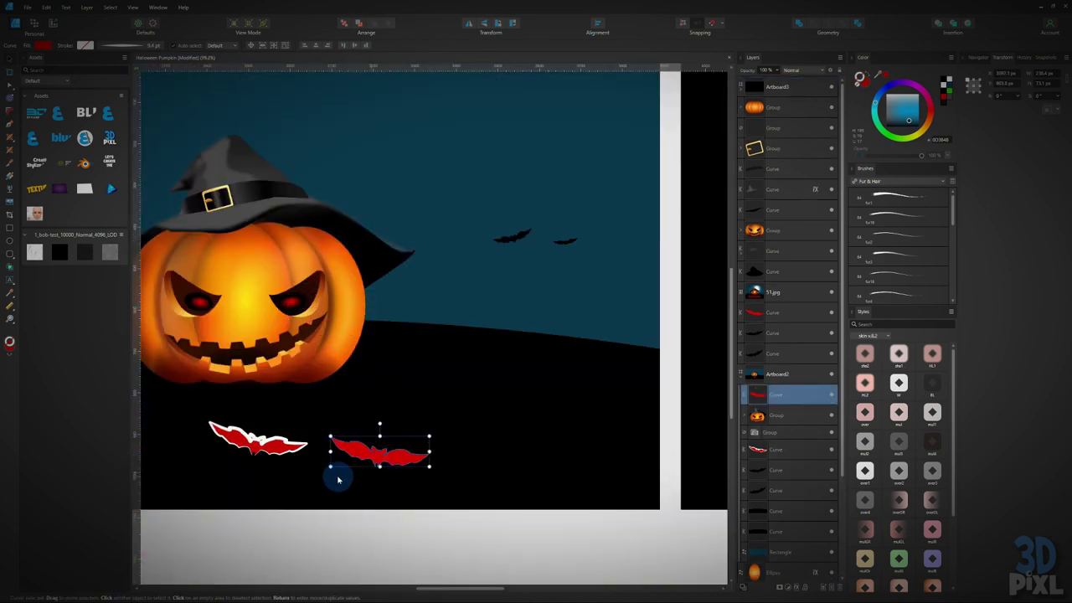
Step: Delete the white-outlined red bat and move the new red bat into its place beneath the pumpkin
left_click(259, 446)
key("Delete")
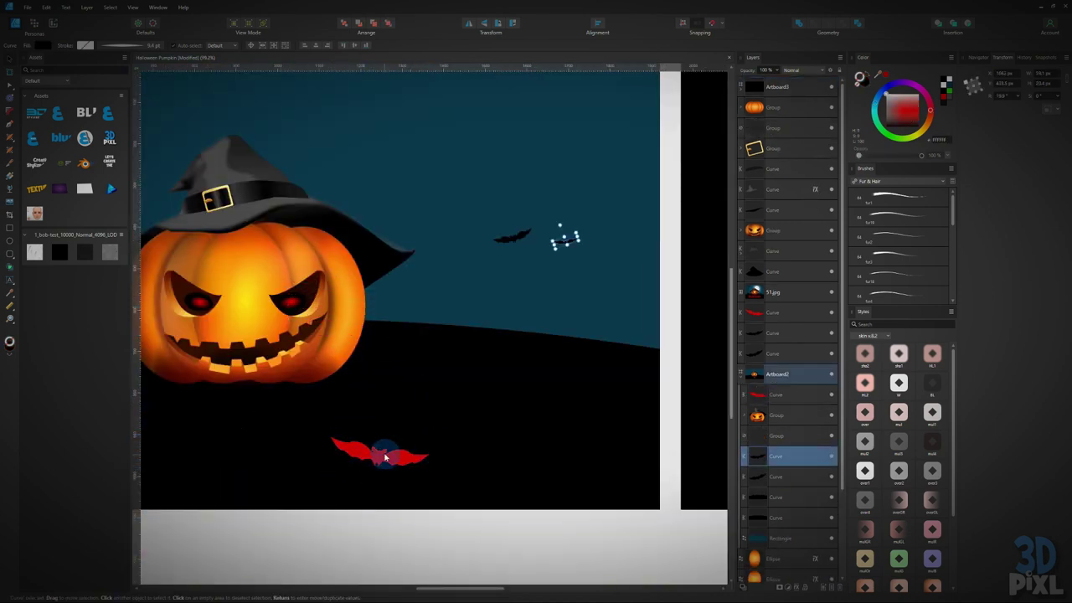
left_click(373, 462)
left_click_drag(388, 466, 333, 454)
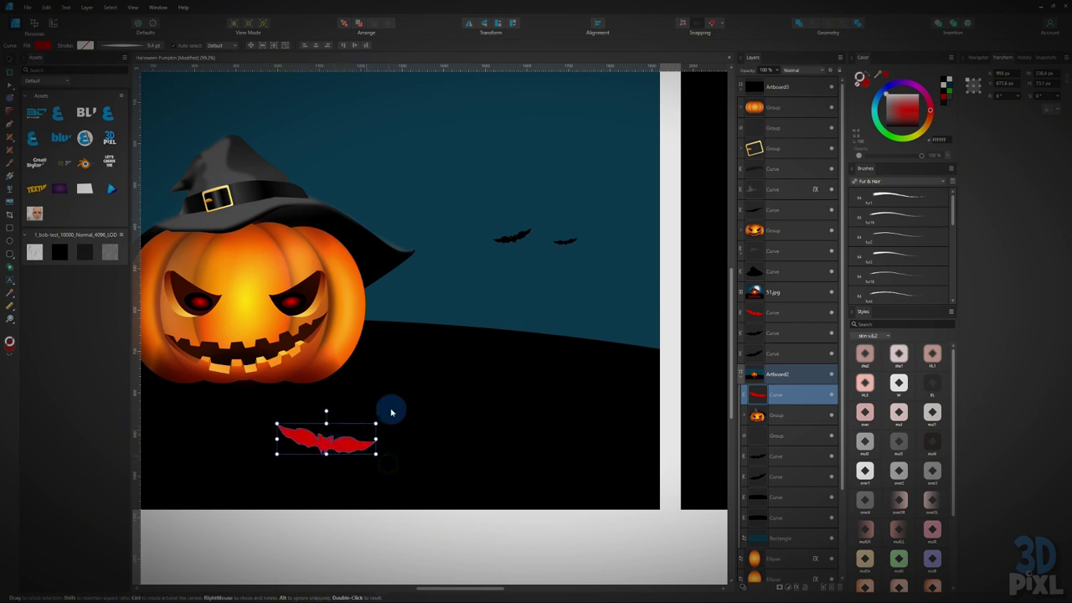
Step: Place a copy of the red bat in the sky beneath the two small bats and fill it black without a stroke
left_click(509, 235)
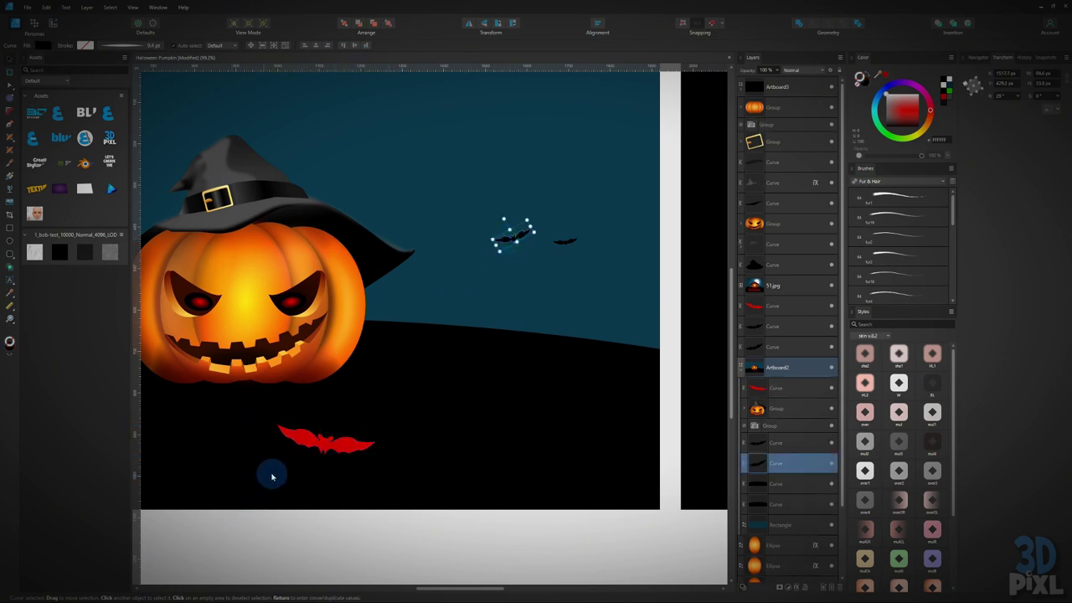
left_click(313, 442)
left_click_drag(321, 433, 510, 274)
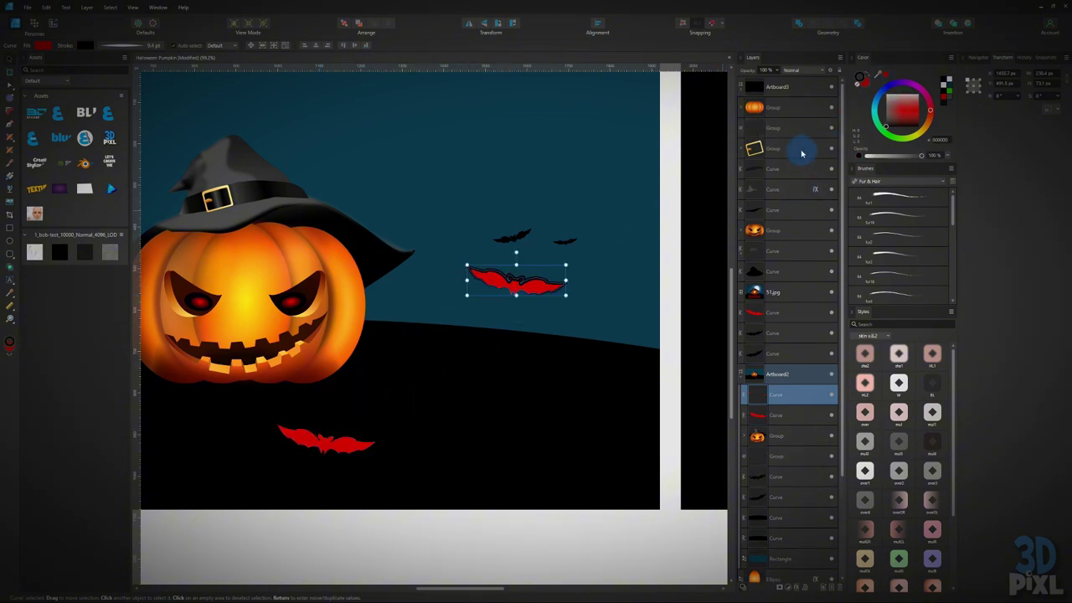
left_click(859, 79)
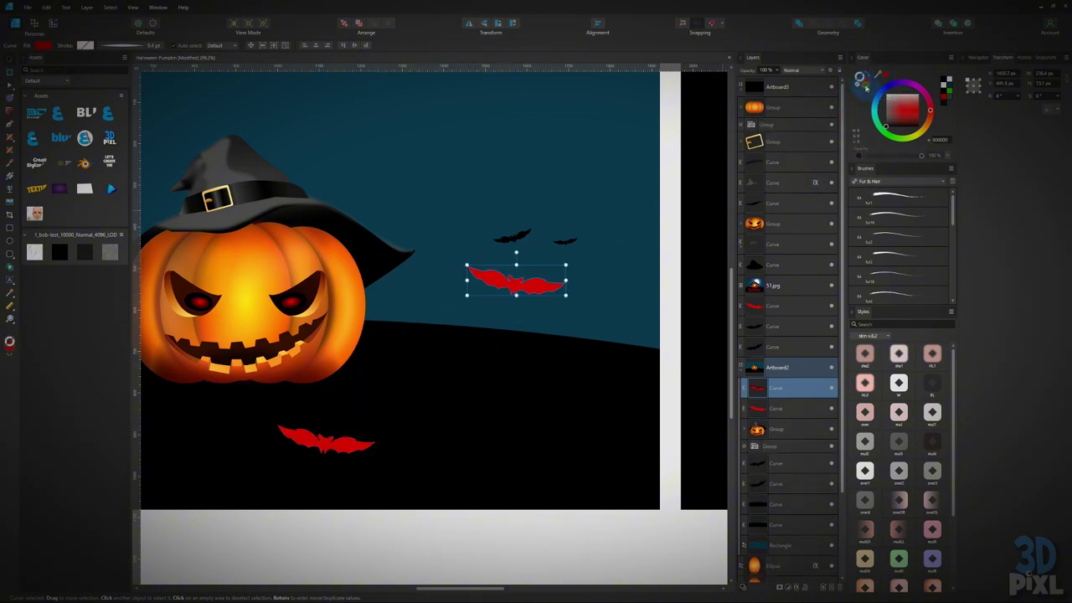
left_click(915, 123)
scroll(516, 338, "up", 5)
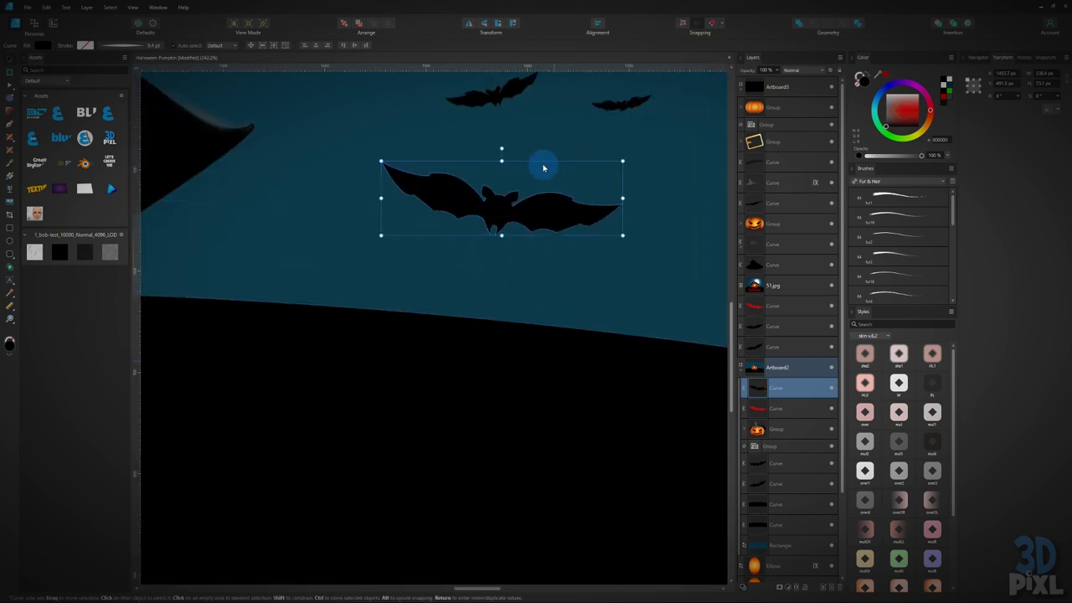
Step: Tilt the black bat copy about 25° so its right wing rises, and make it slightly smaller
left_click(497, 148)
left_click(489, 211)
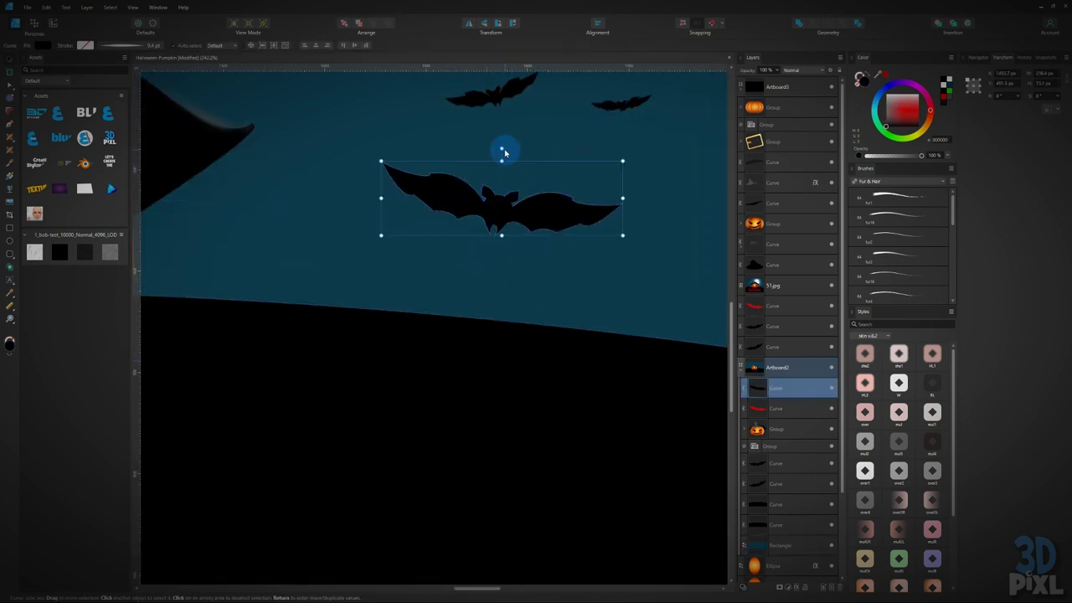
left_click_drag(501, 147, 474, 151)
scroll(560, 256, "down", 5)
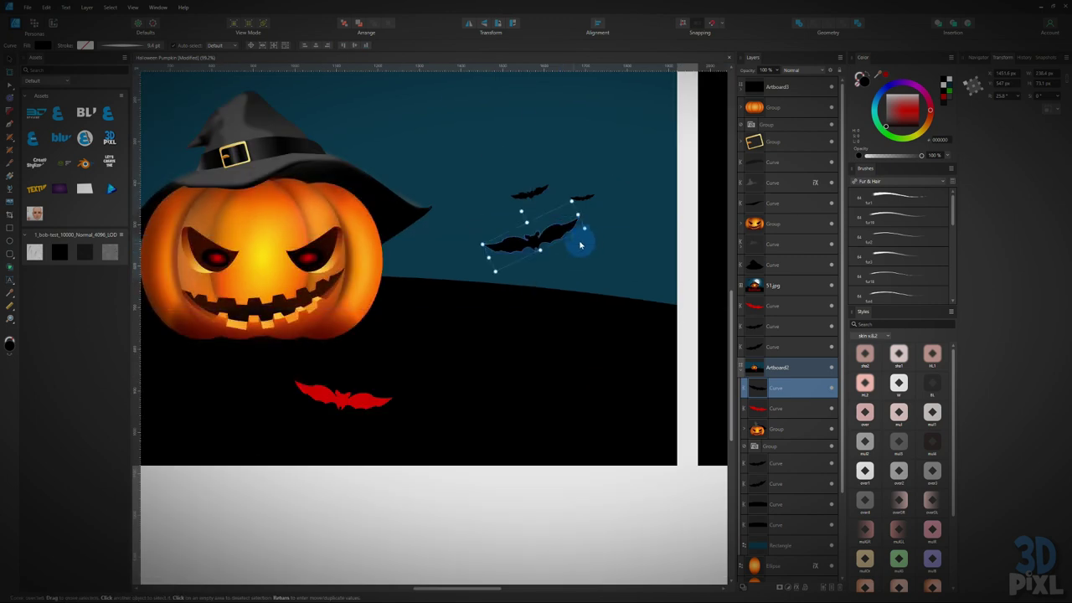
left_click(585, 225)
left_click(565, 228)
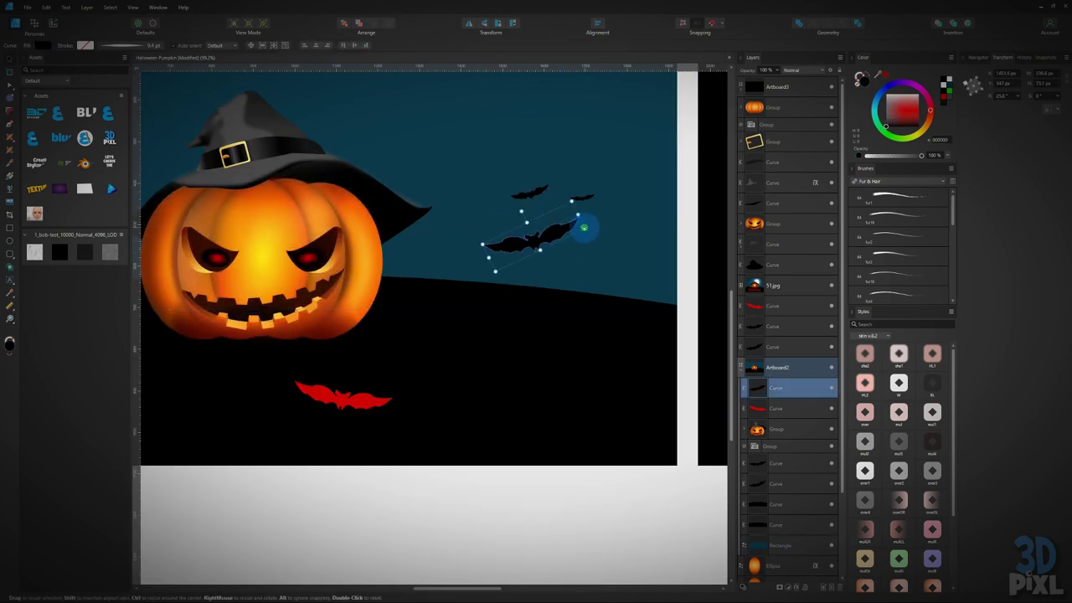
left_click_drag(584, 227, 560, 228)
Step: Rotate the black bat the opposite way to about -13.8° beneath the two small bats
left_click(580, 197)
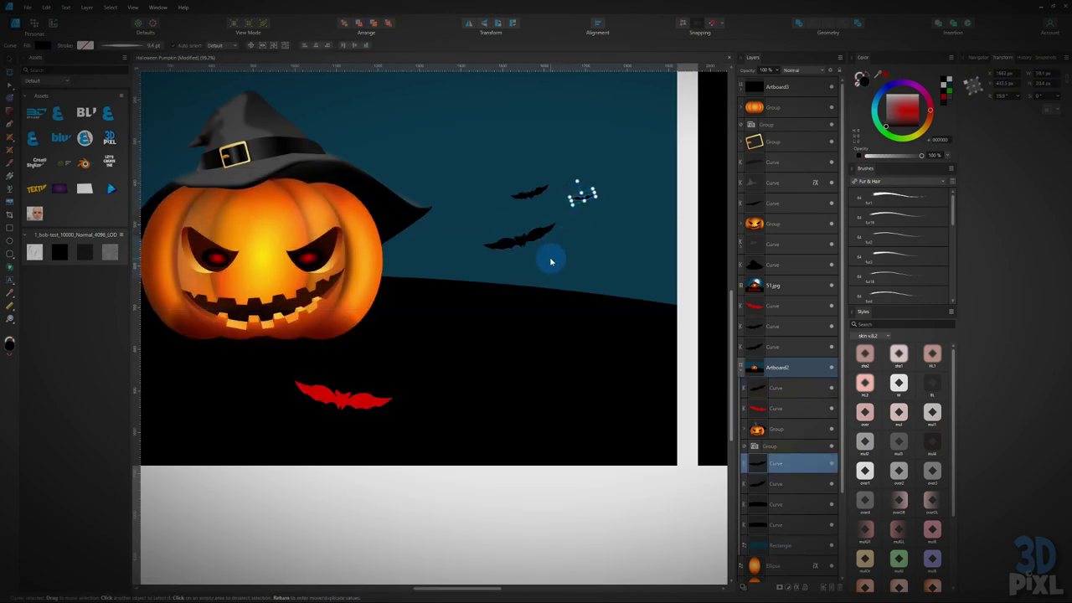
left_click(538, 237)
left_click(516, 218)
left_click_drag(513, 216, 563, 250)
Step: Move the black bat to the sky at Artboard2's upper left, tilt it about 43° and enlarge it to about 320 px wide
scroll(536, 296, "down", 4)
left_click_drag(468, 263, 444, 384)
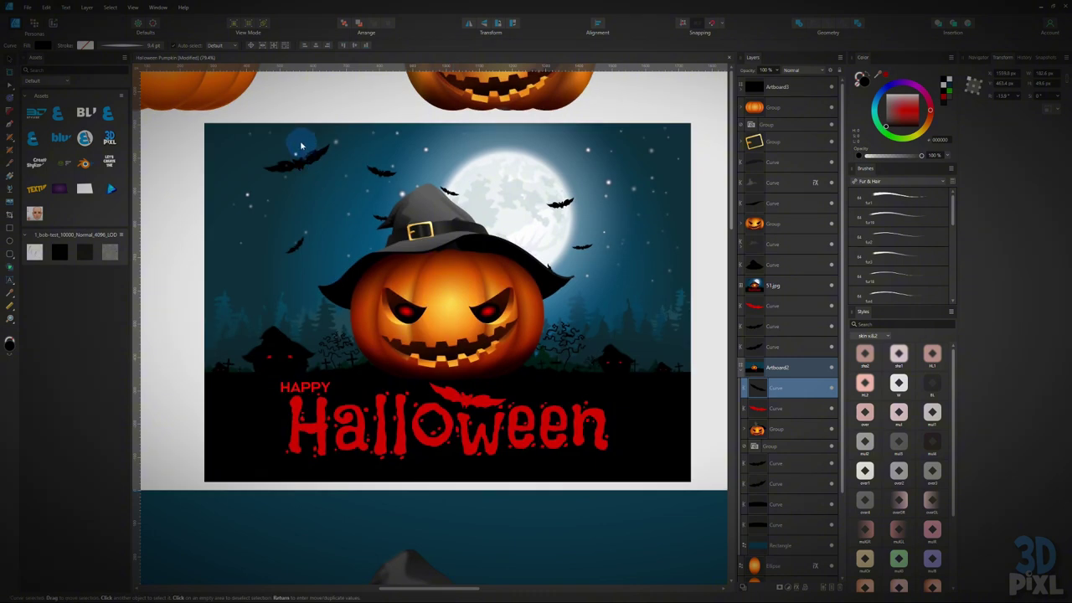
scroll(432, 319, "down", 5)
scroll(528, 428, "up", 3)
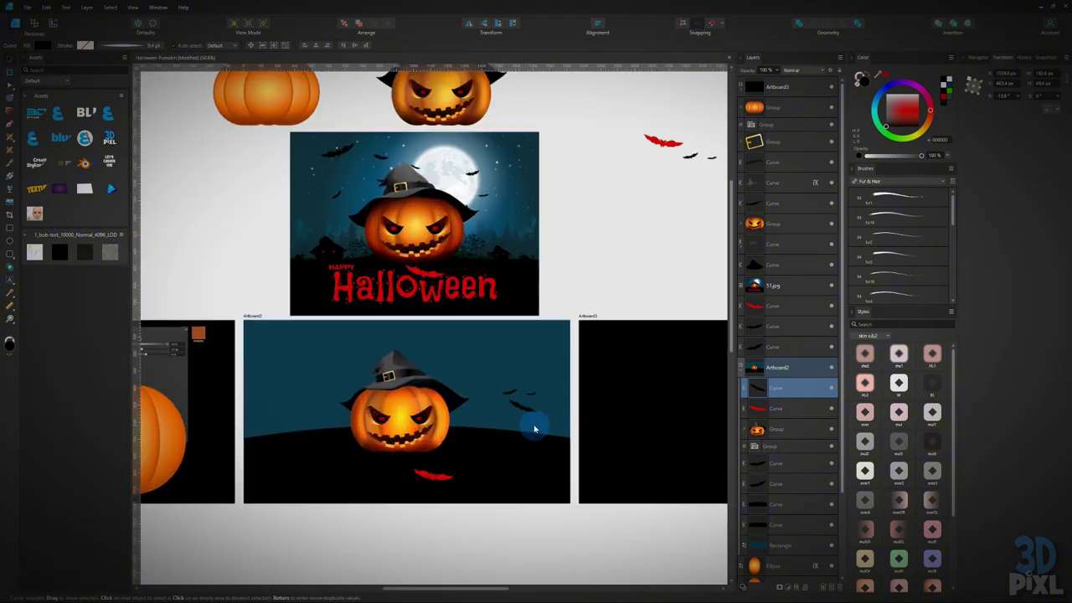
left_click_drag(522, 408, 222, 308)
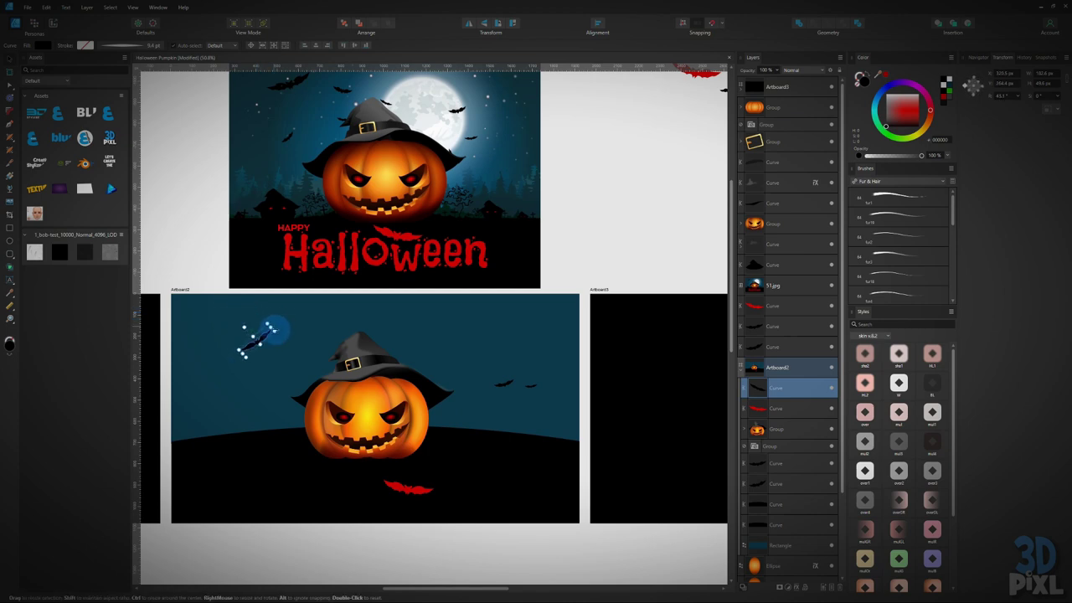
left_click_drag(274, 329, 308, 329)
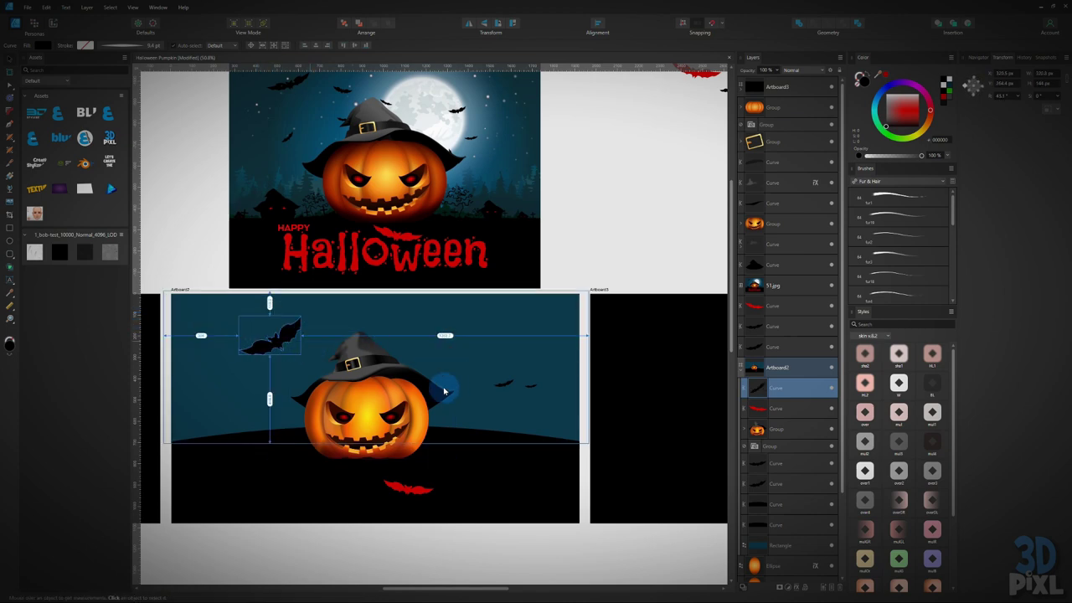
Step: Duplicate the large black bat, move the copy down toward the horizon and shrink it to about 79 px wide
key("ctrl+j")
left_click_drag(286, 338, 231, 396)
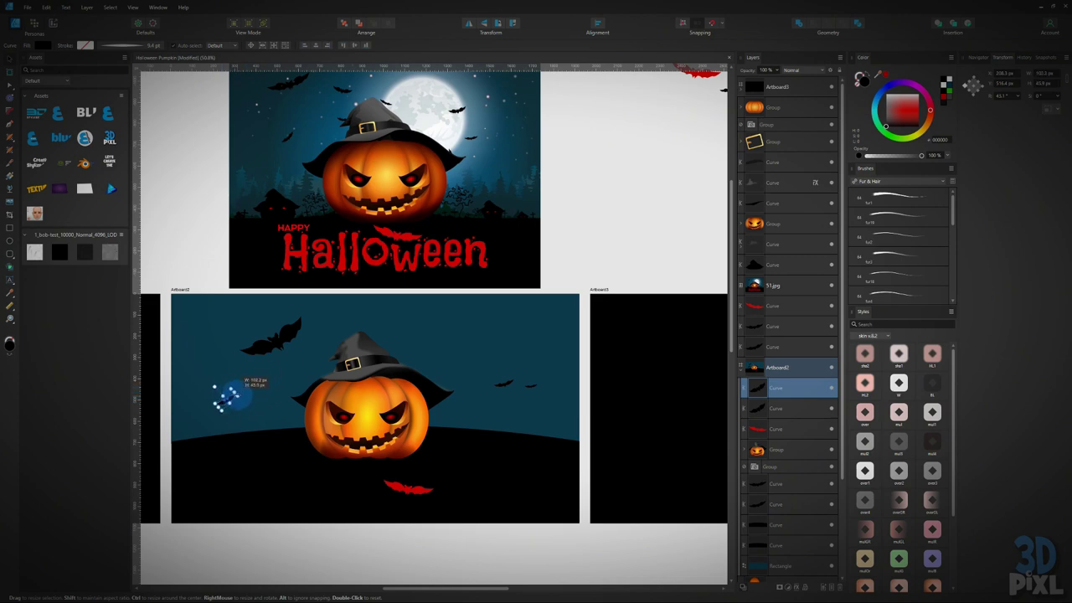
key("alt")
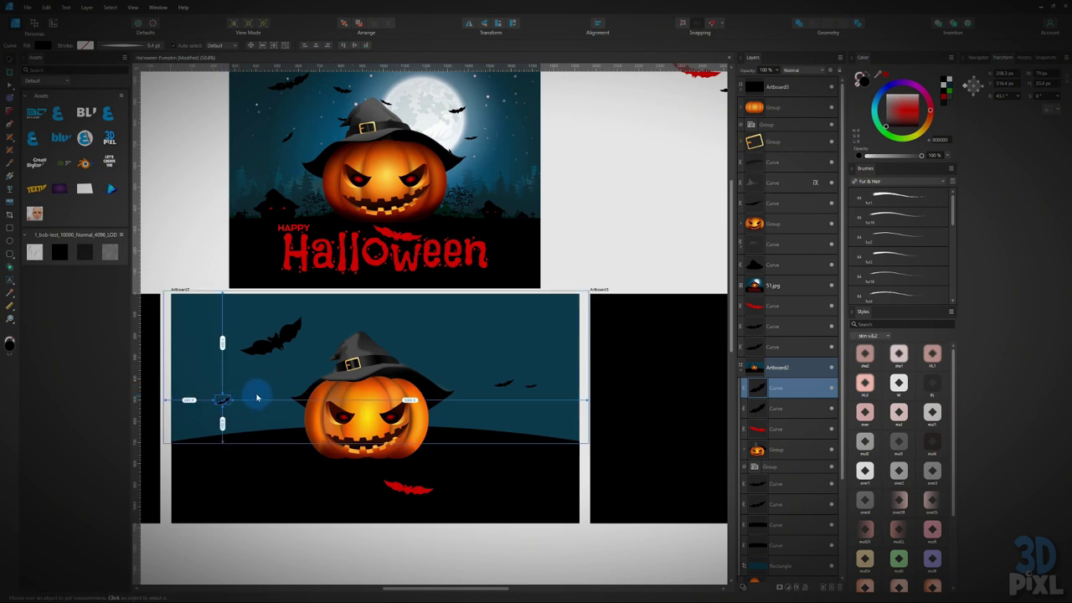
Step: Place another small black bat copy between the large bat and the hat, about 110 px wide and tilted about -8°
left_click_drag(257, 397, 348, 336)
scroll(306, 378, "up", 4)
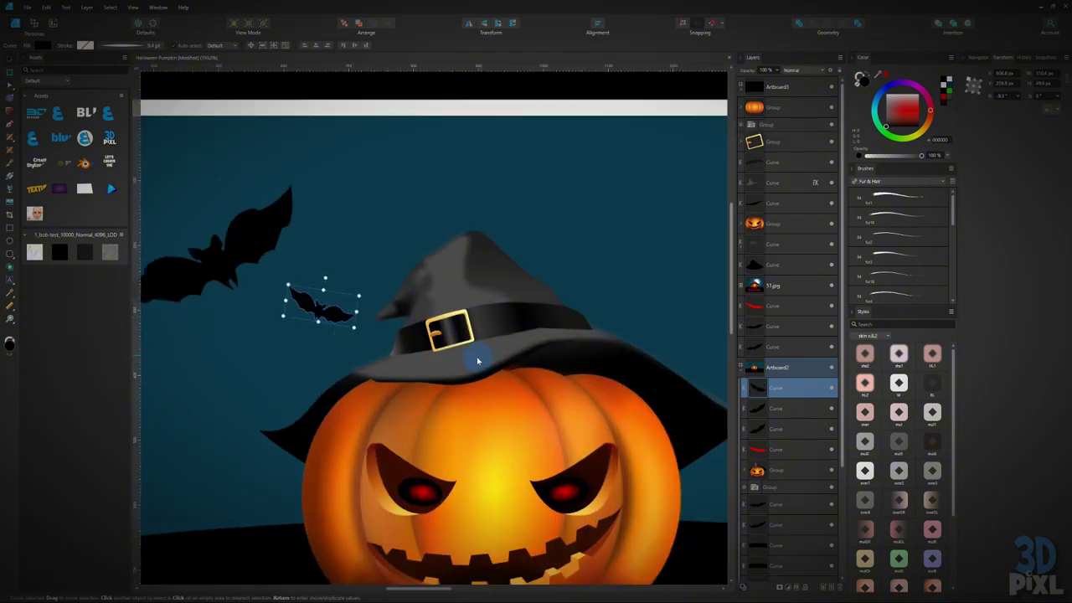
scroll(477, 360, "down", 5)
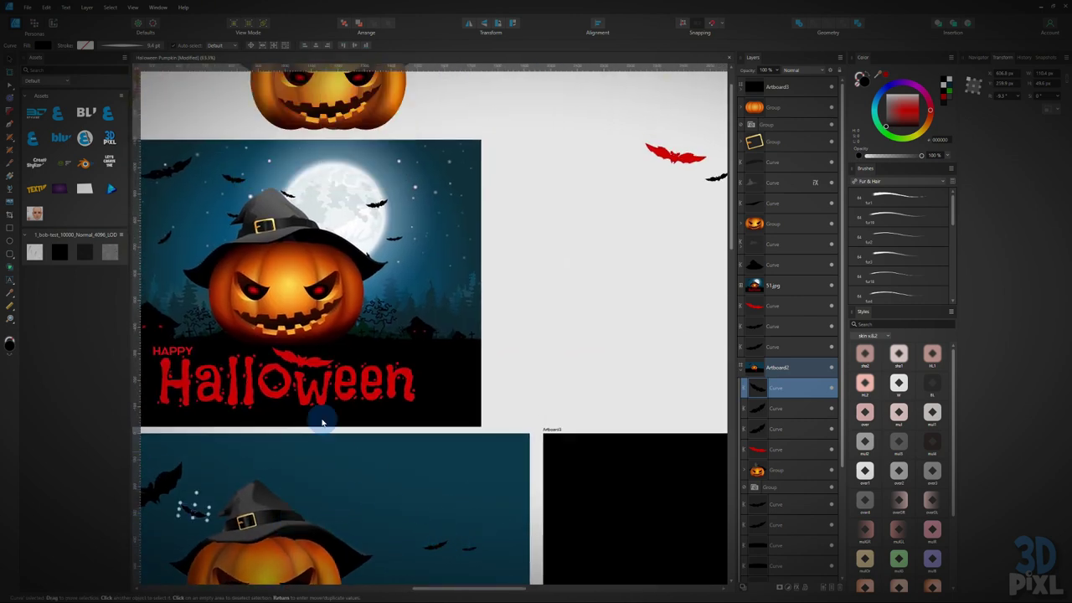
scroll(257, 416, "up", 1)
left_click(288, 492)
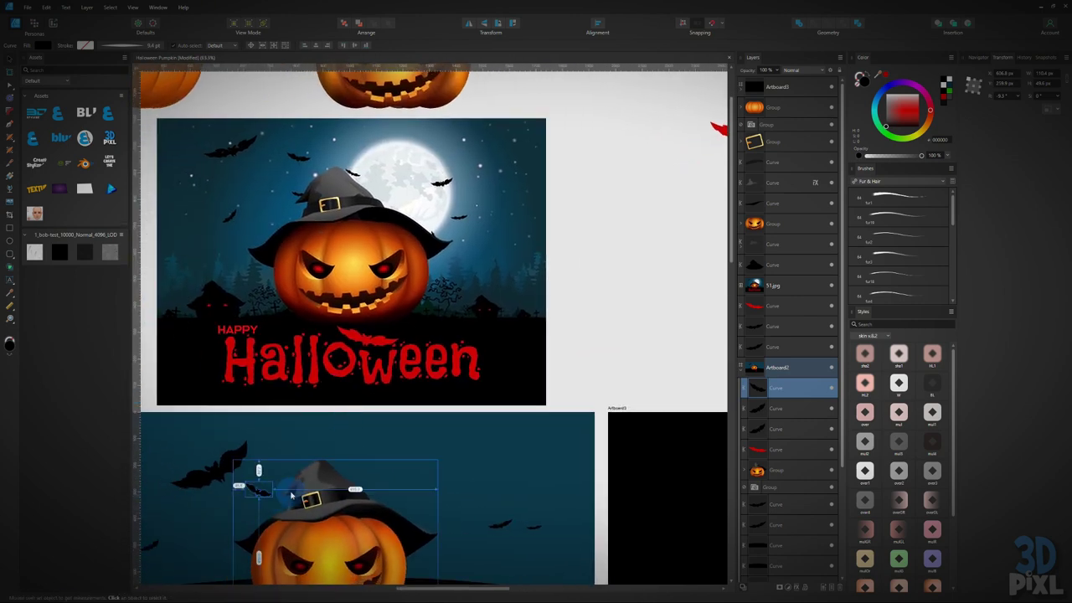
Step: Duplicate the small bat beside the hat and place the copy above the hat's tip, tilted about 23°
key("ctrl+j")
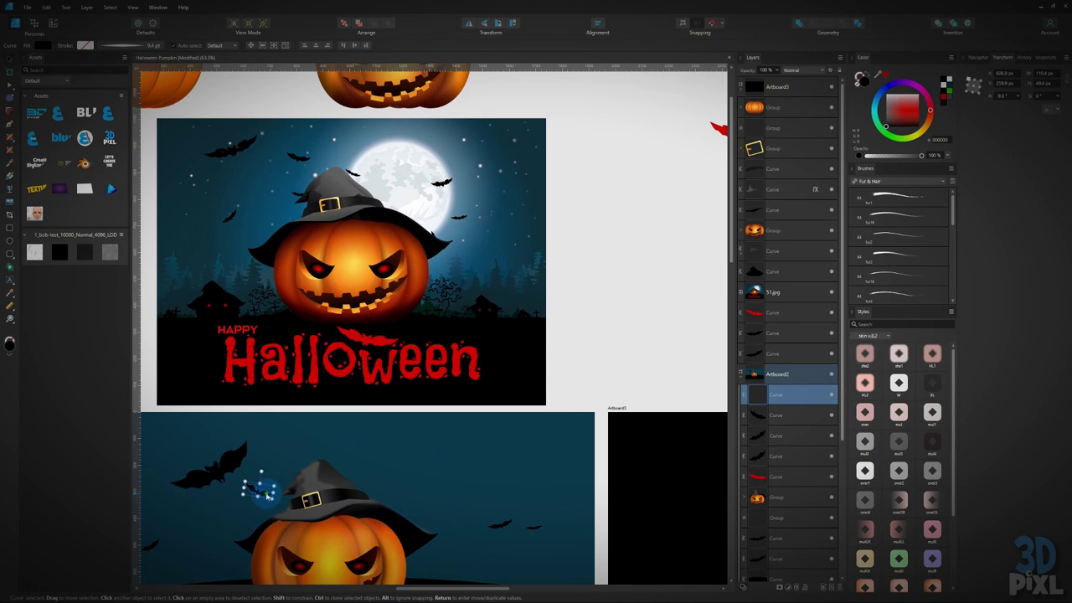
left_click_drag(267, 494, 375, 442)
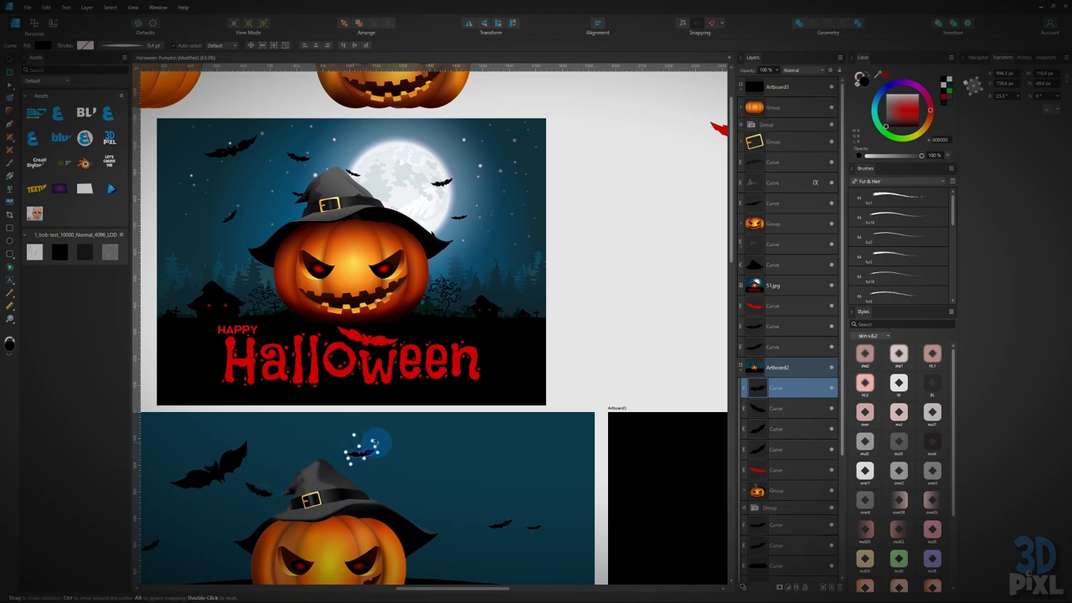
left_click(428, 471)
Step: Following the reference moon, draw a circle about 415 px across behind the hat and pumpkin and fill it white
left_click_drag(429, 491, 466, 294)
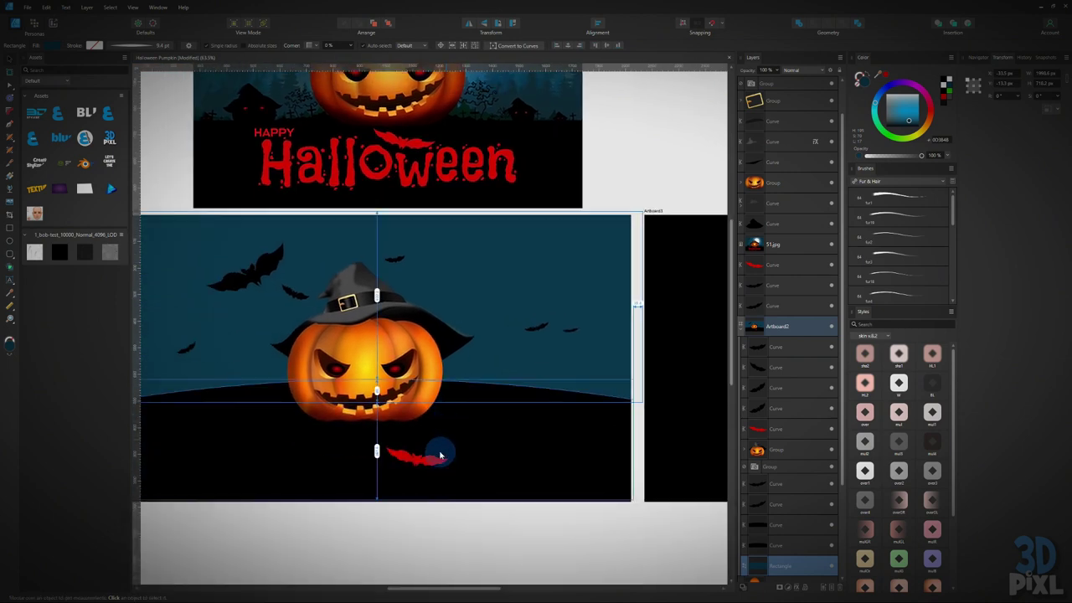
scroll(439, 456, "up", 5)
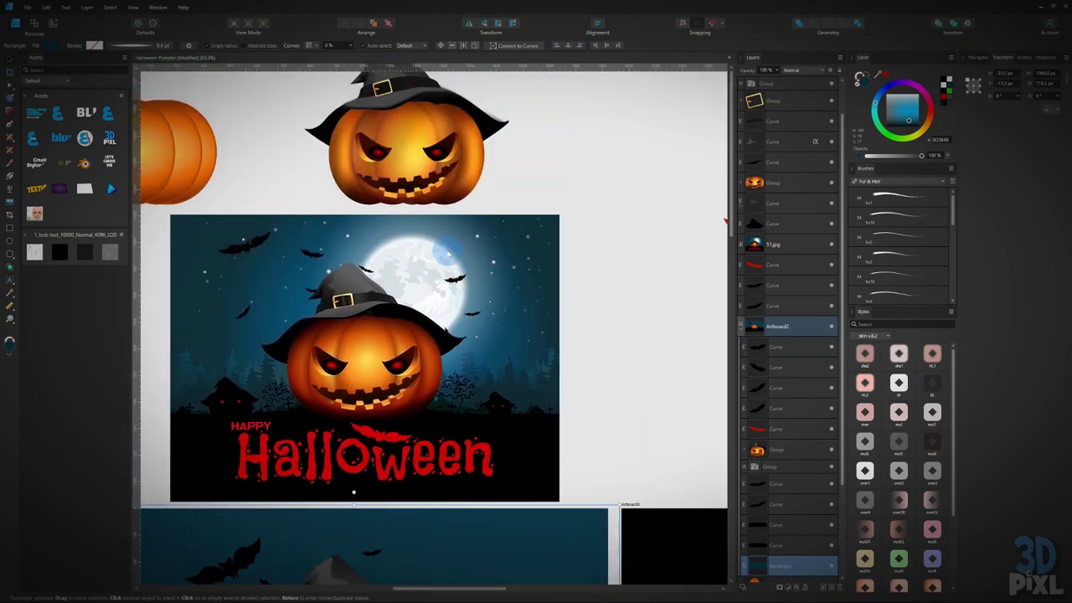
scroll(393, 322, "up", 3)
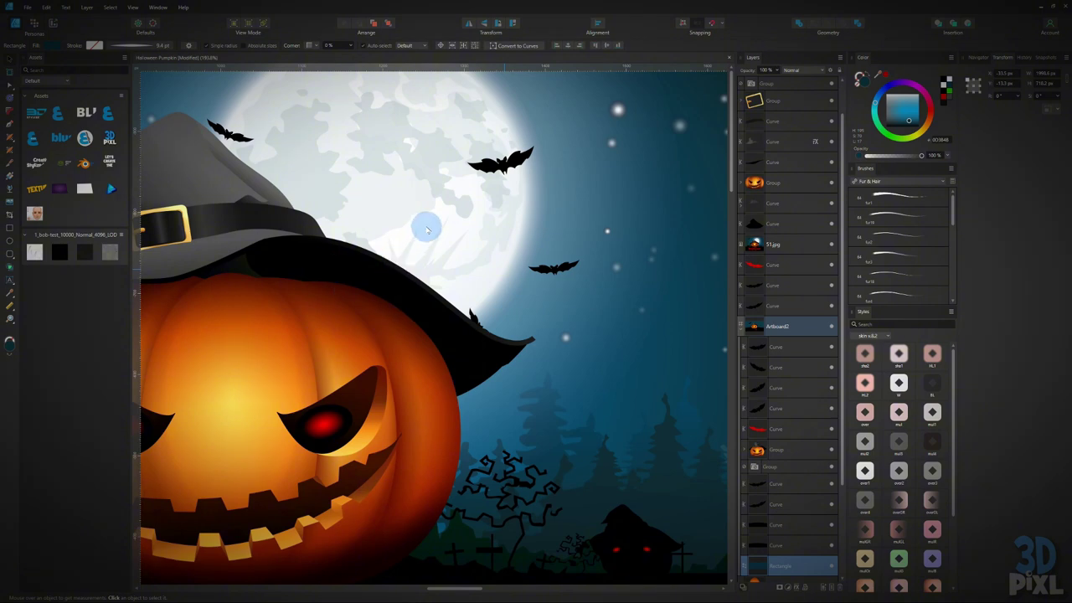
scroll(426, 229, "down", 5)
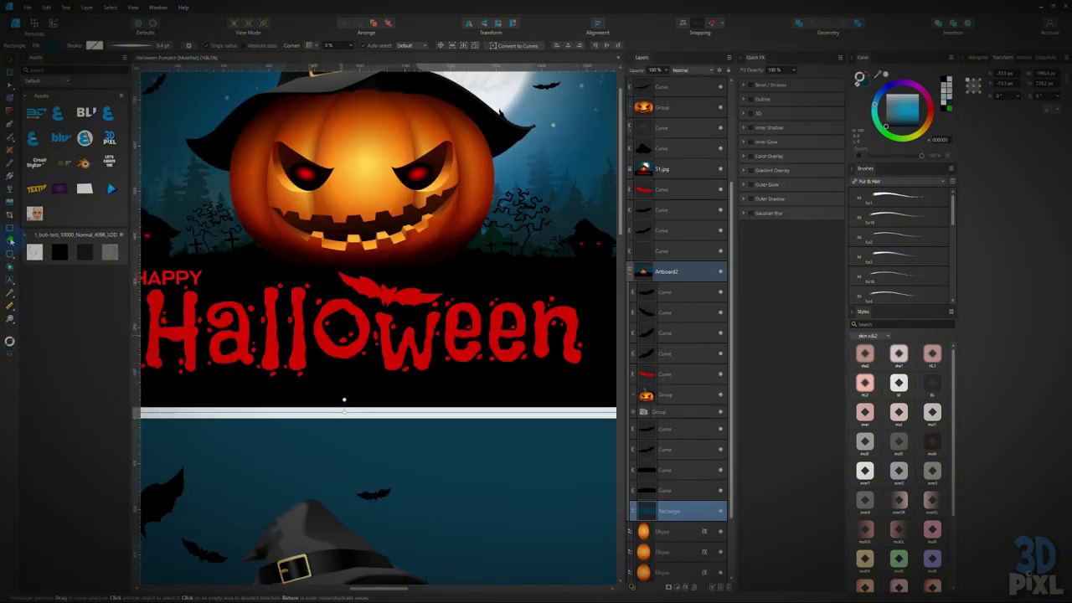
key("m")
scroll(340, 342, "down", 5)
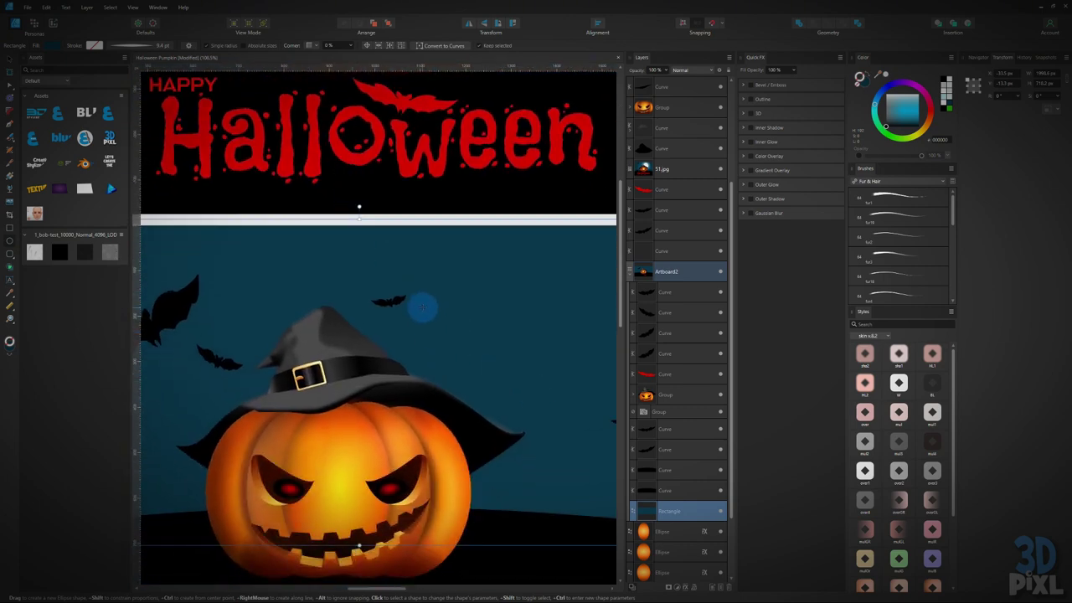
left_click_drag(385, 290, 574, 480)
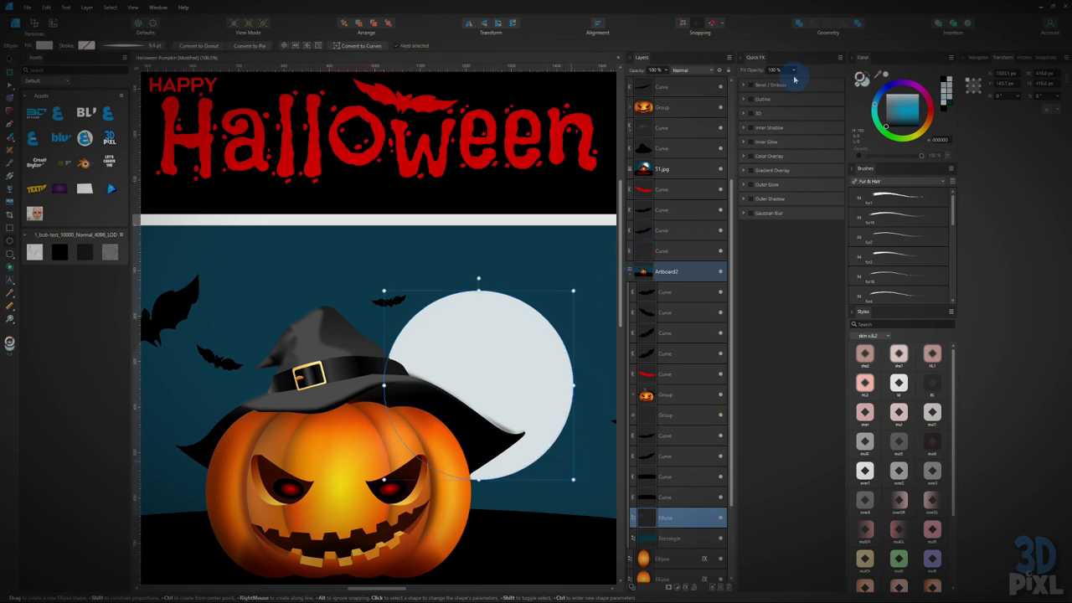
left_click_drag(902, 110, 889, 95)
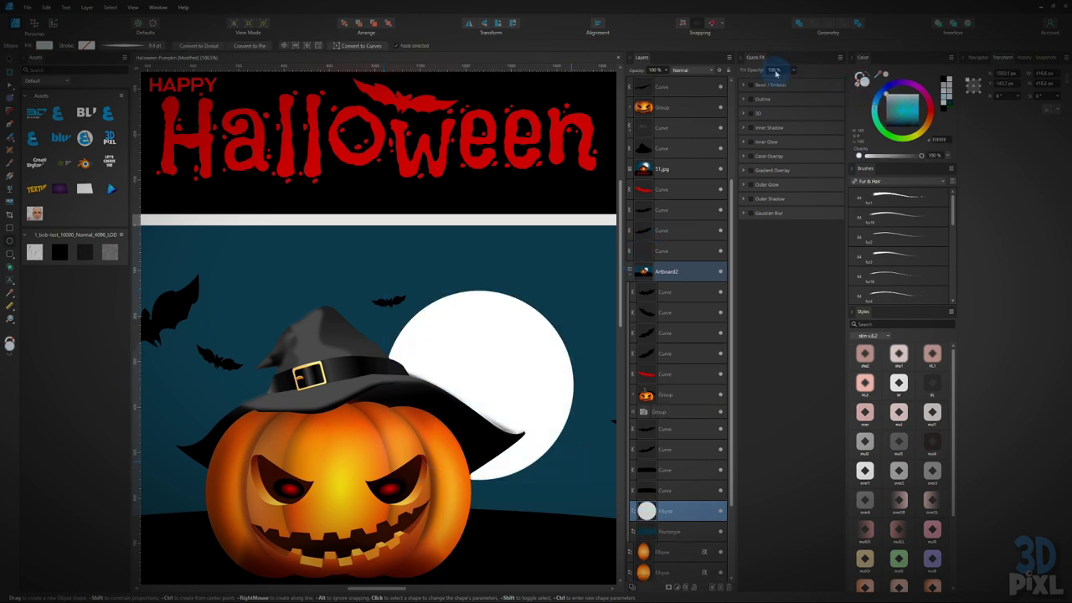
Step: Soften the edge of the white moon behind the hat with a slight Gaussian blur of a few pixels
left_click(12, 62)
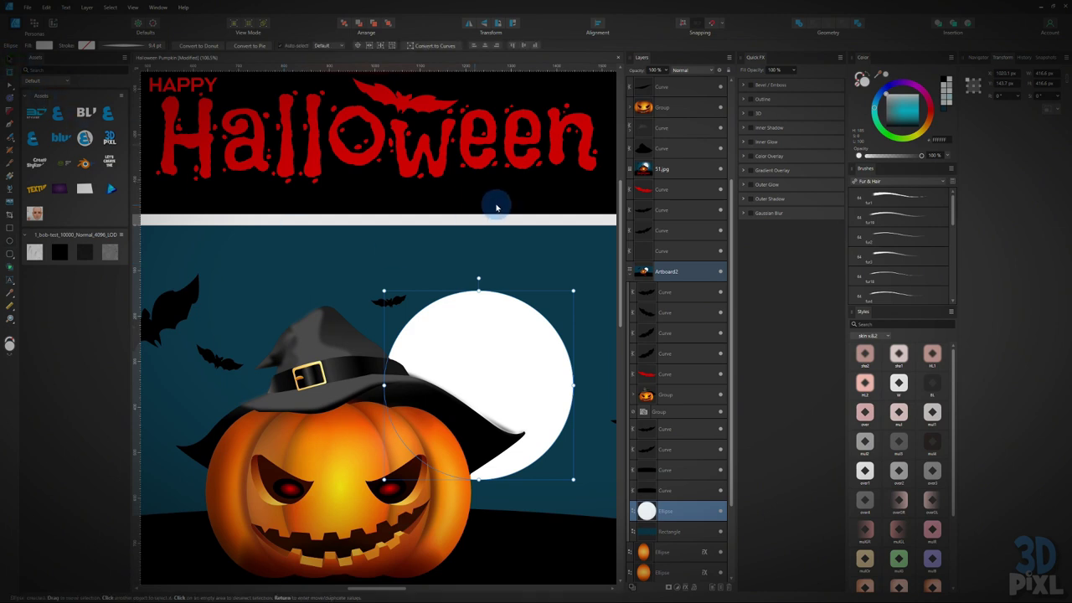
left_click(742, 214)
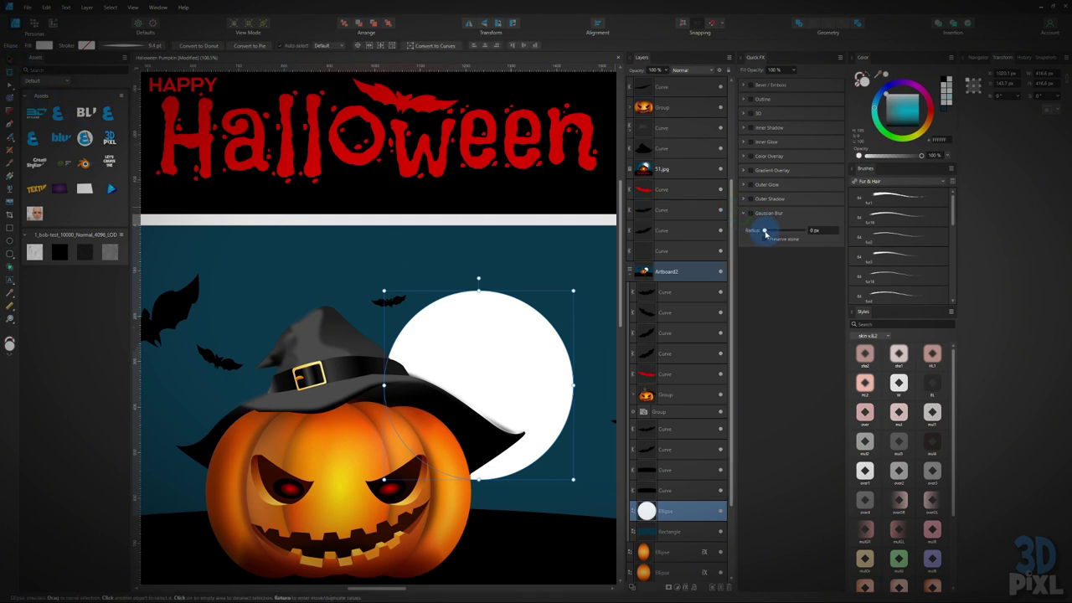
left_click_drag(767, 231, 774, 230)
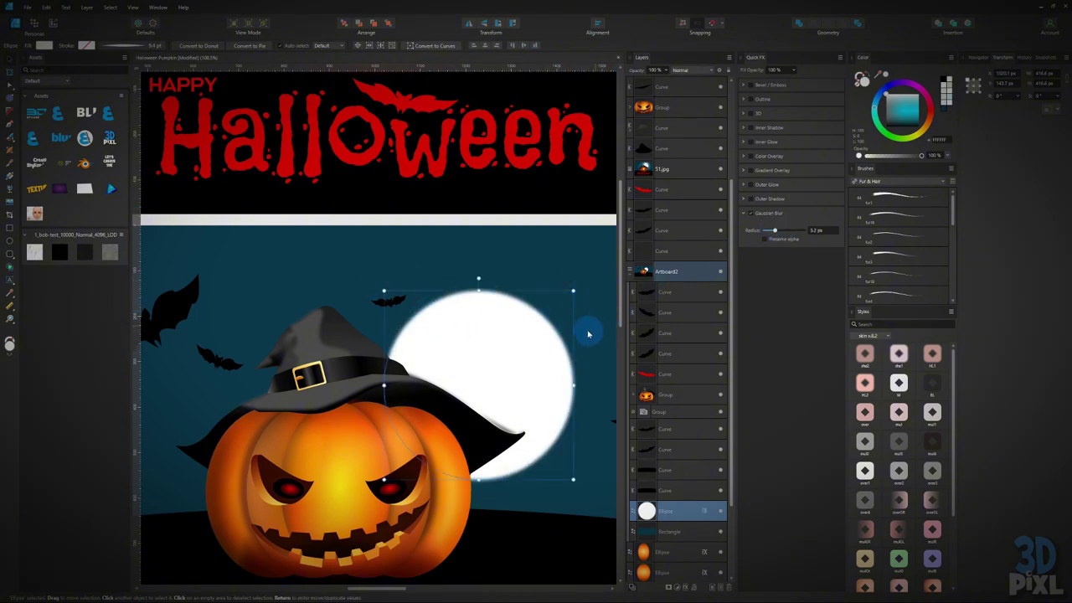
left_click(504, 283)
left_click(475, 329)
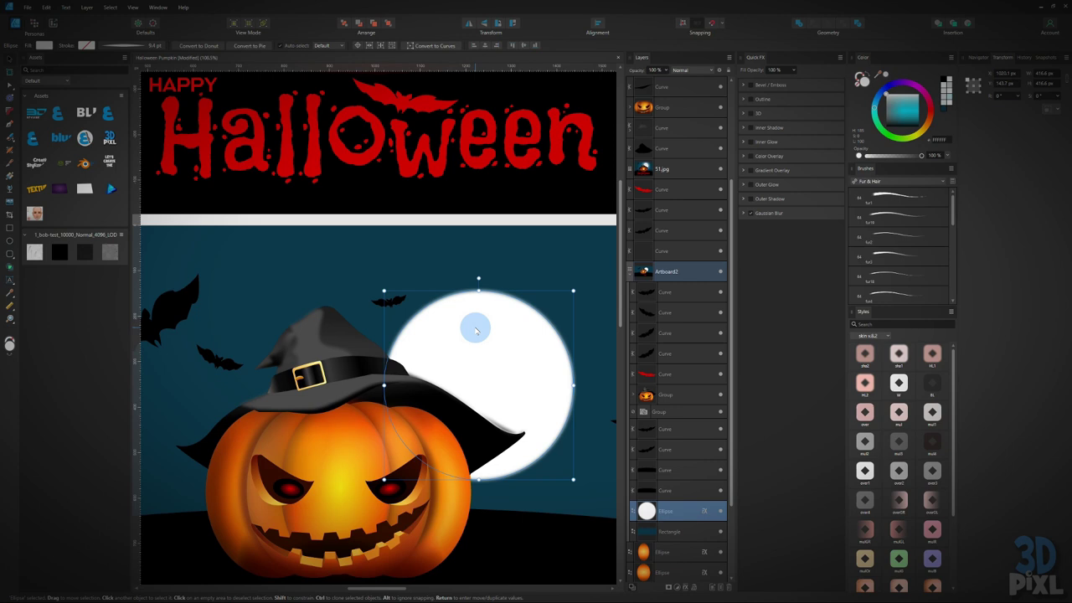
Step: Duplicate the blurred moon, raise the copy's Gaussian blur to about 53 px and place it beneath the sharper moon as a glow
key("ctrl+j")
left_click(742, 213)
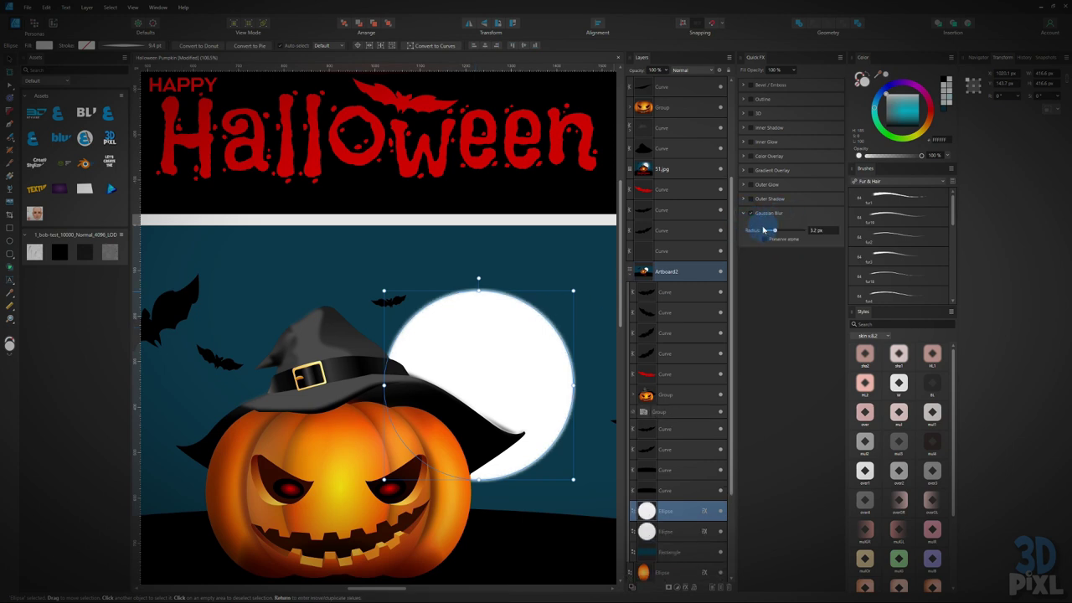
left_click_drag(776, 232, 799, 234)
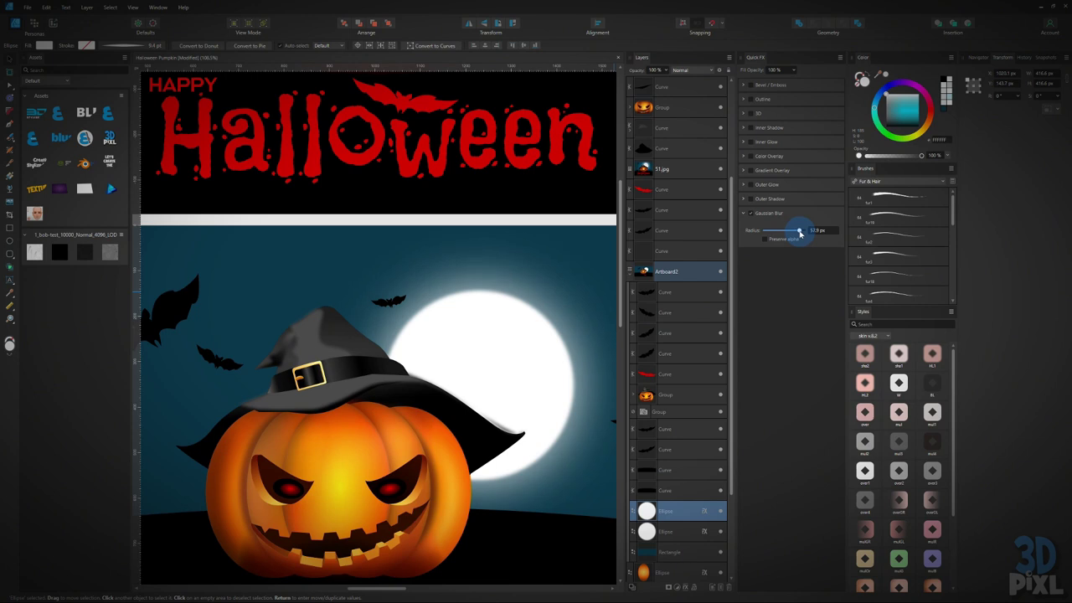
left_click(492, 329)
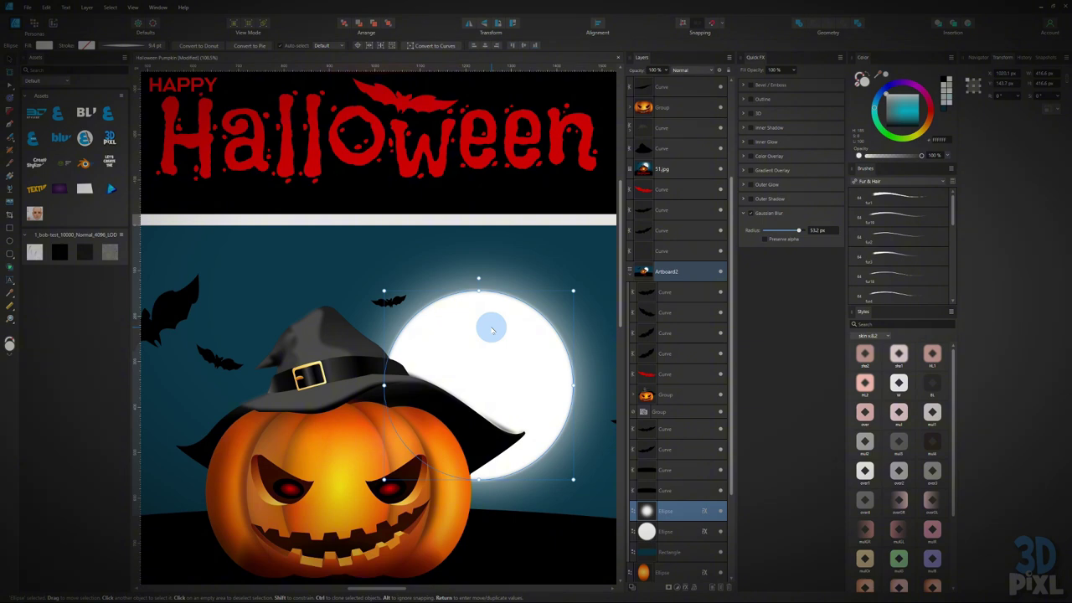
key("ctrl+bracketleft")
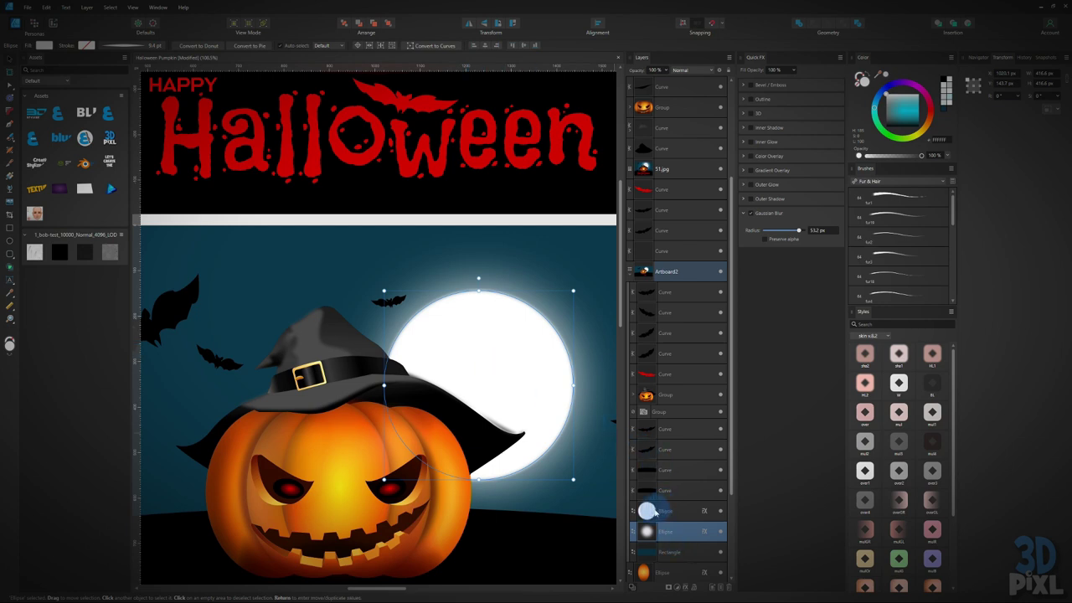
left_click(647, 510)
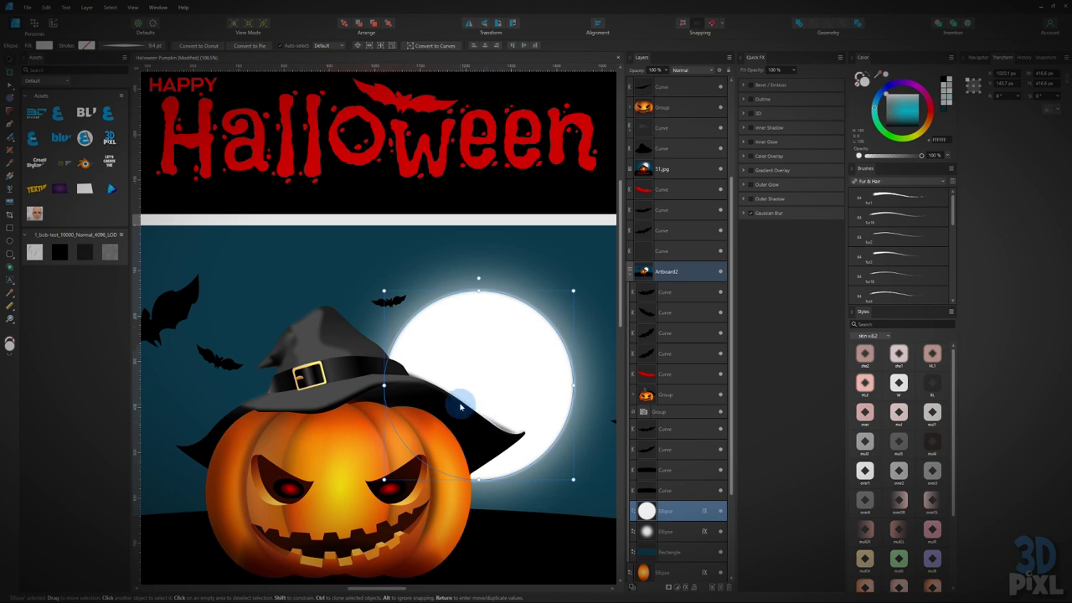
Step: Set up the Vector Brush and sample the light grey crater colour from the reference moon
scroll(473, 371, "up", 2)
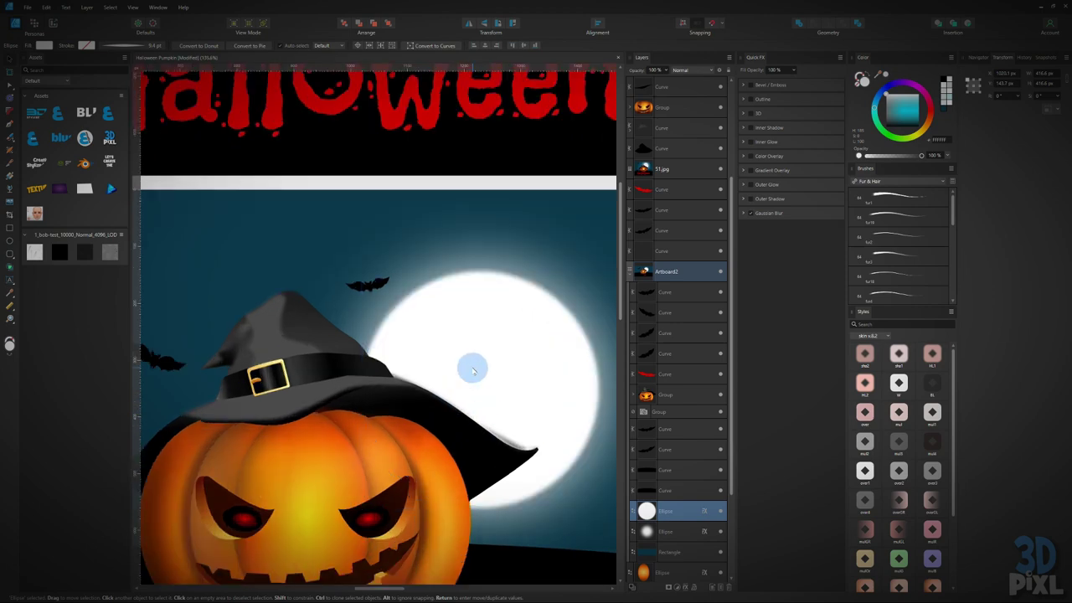
left_click(507, 243)
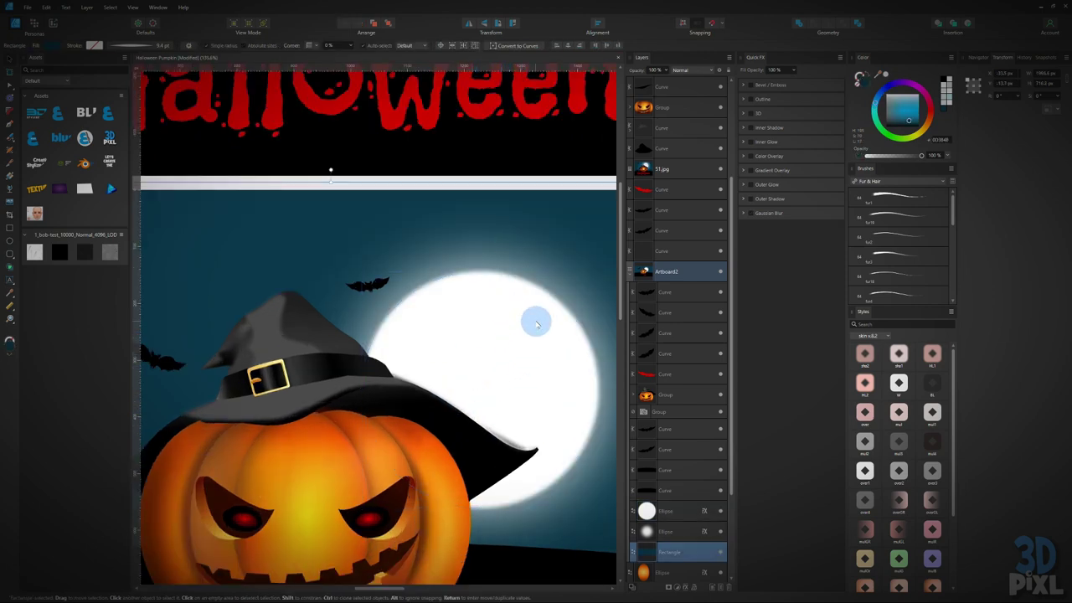
scroll(561, 411, "down", 2)
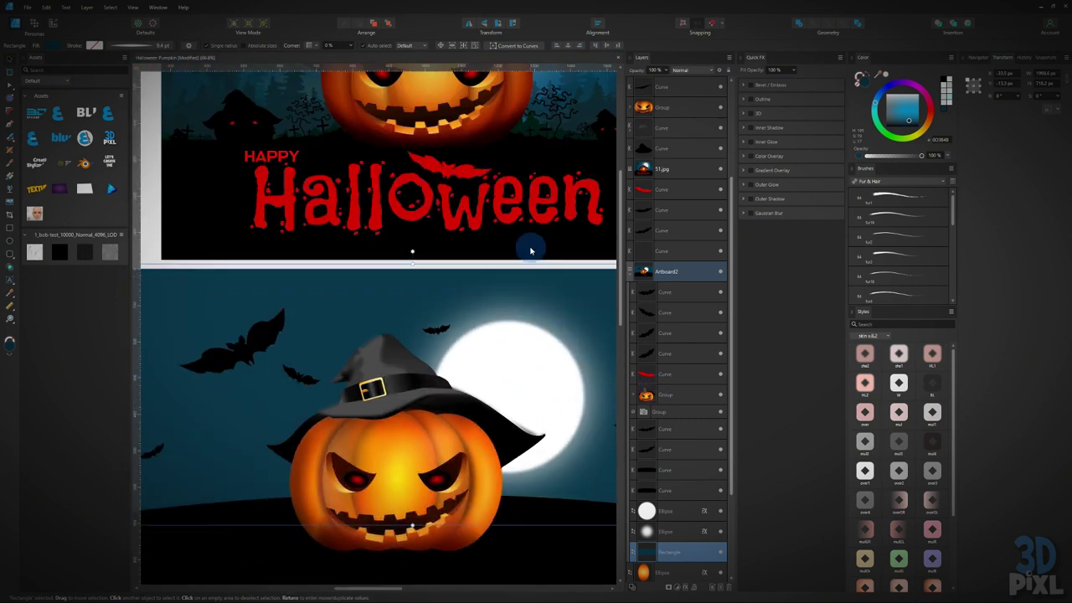
left_click_drag(519, 191, 452, 413)
left_click_drag(435, 201, 414, 348)
scroll(414, 348, "up", 5)
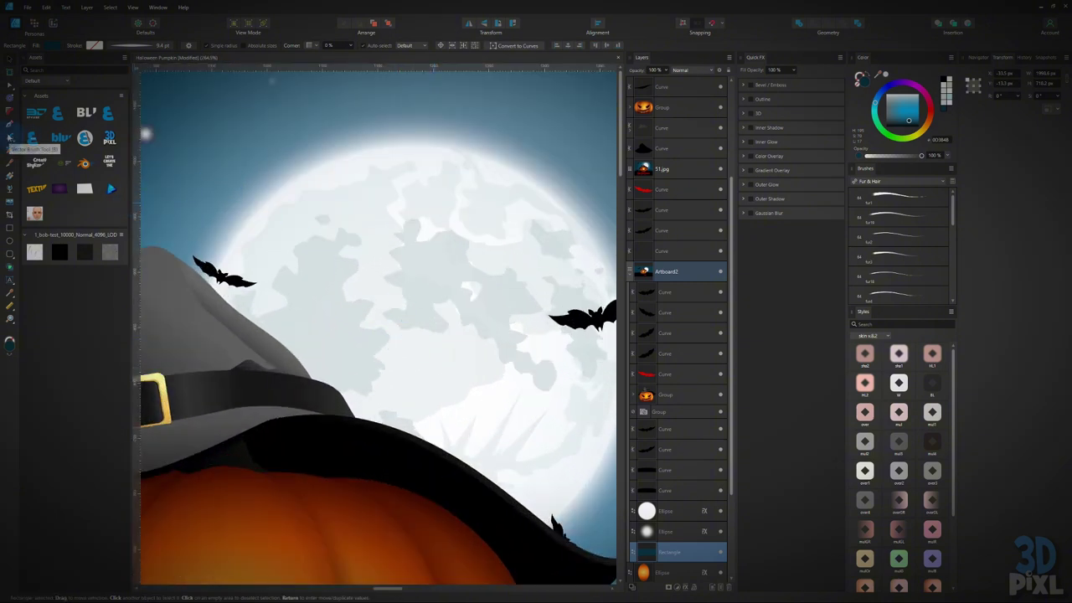
left_click(9, 135)
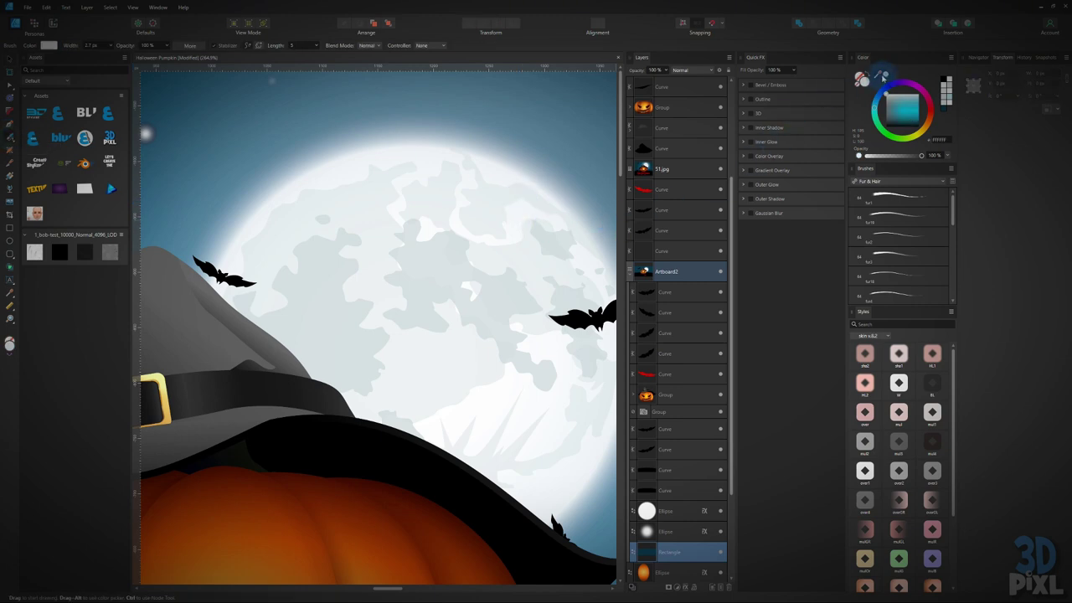
left_click_drag(879, 76, 441, 264)
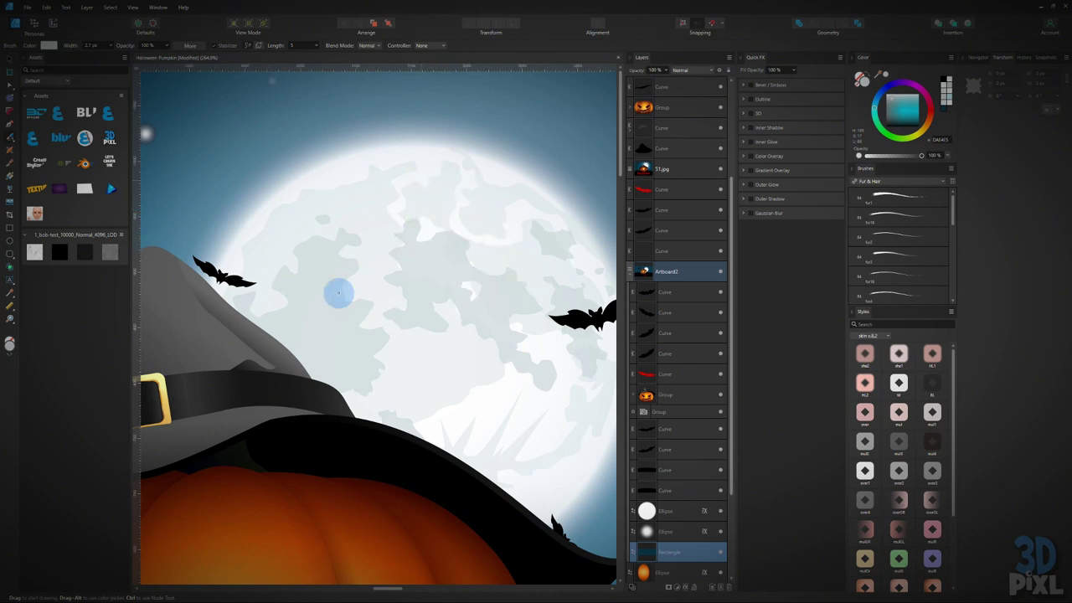
left_click(338, 292)
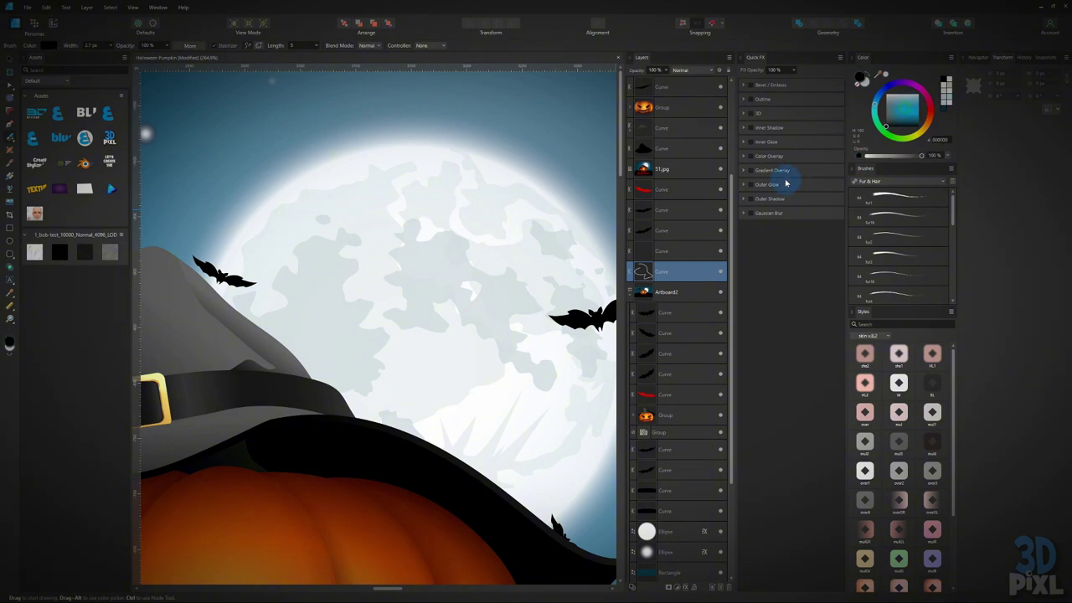
mouse_move(442, 247)
left_mouse_down()
mouse_move(420, 298)
mouse_move(486, 366)
left_mouse_up()
key("a")
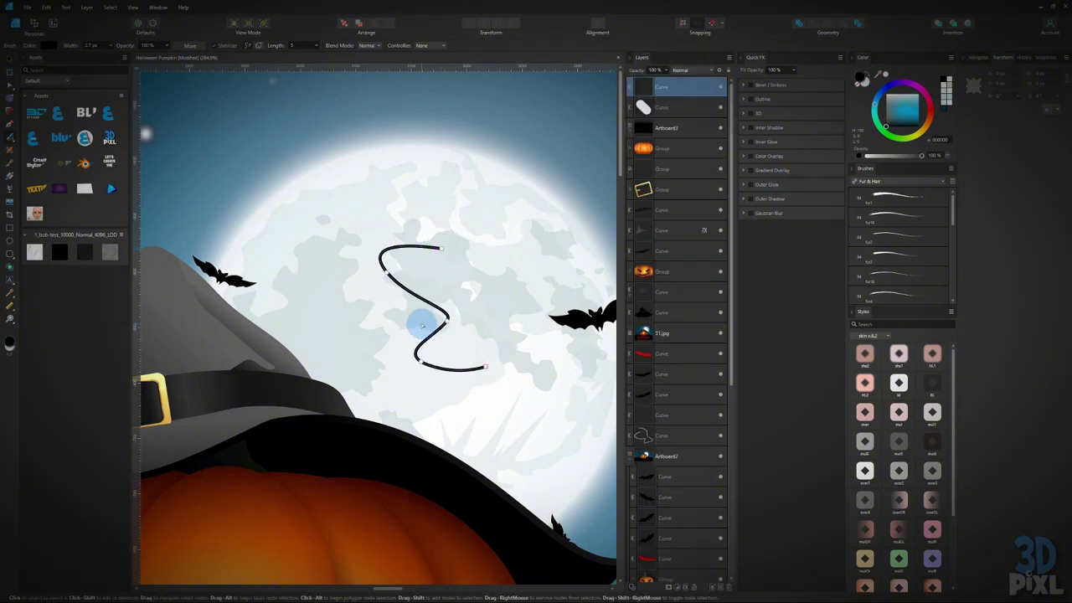
key("ctrl+z")
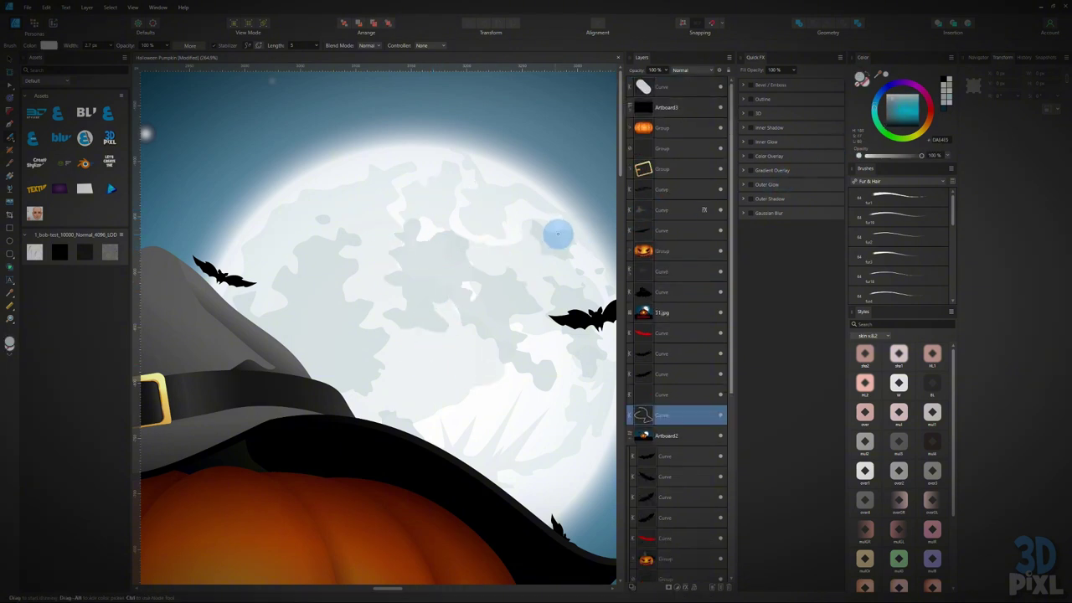
Step: Try to trace the central crater patch of the reference moon in black with the Vector Brush
left_click_drag(900, 102, 886, 126)
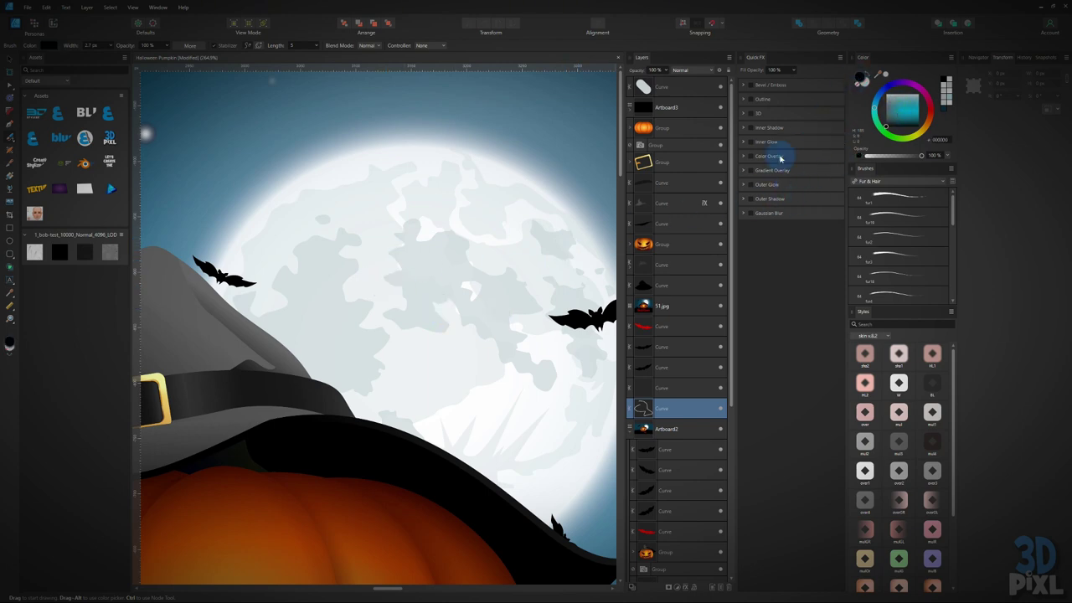
scroll(418, 268, "up", 2)
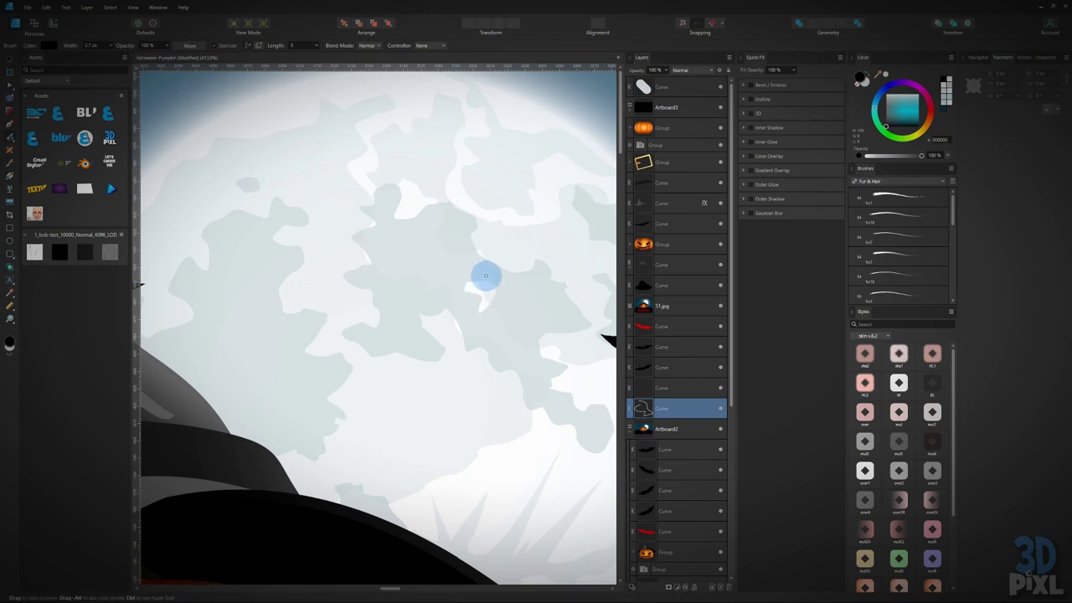
left_click(15, 61)
left_click(395, 183)
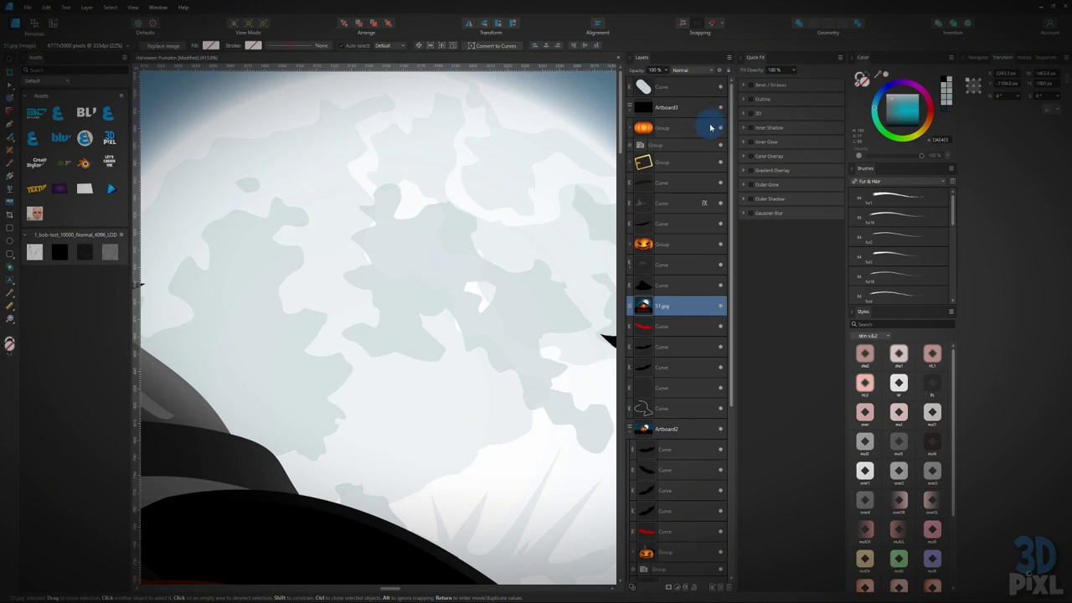
left_click(261, 167)
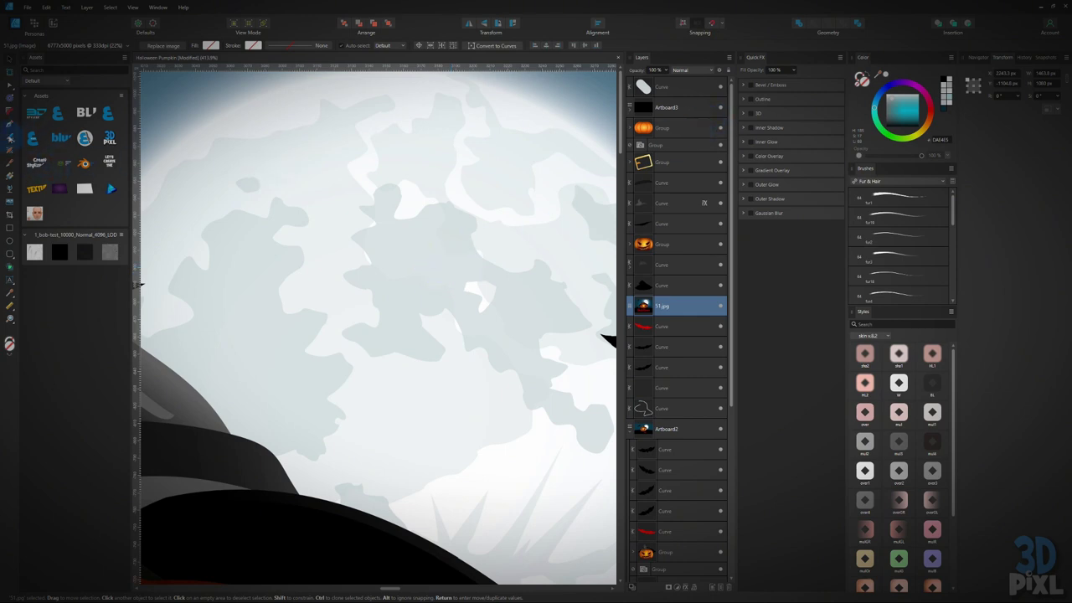
key("b")
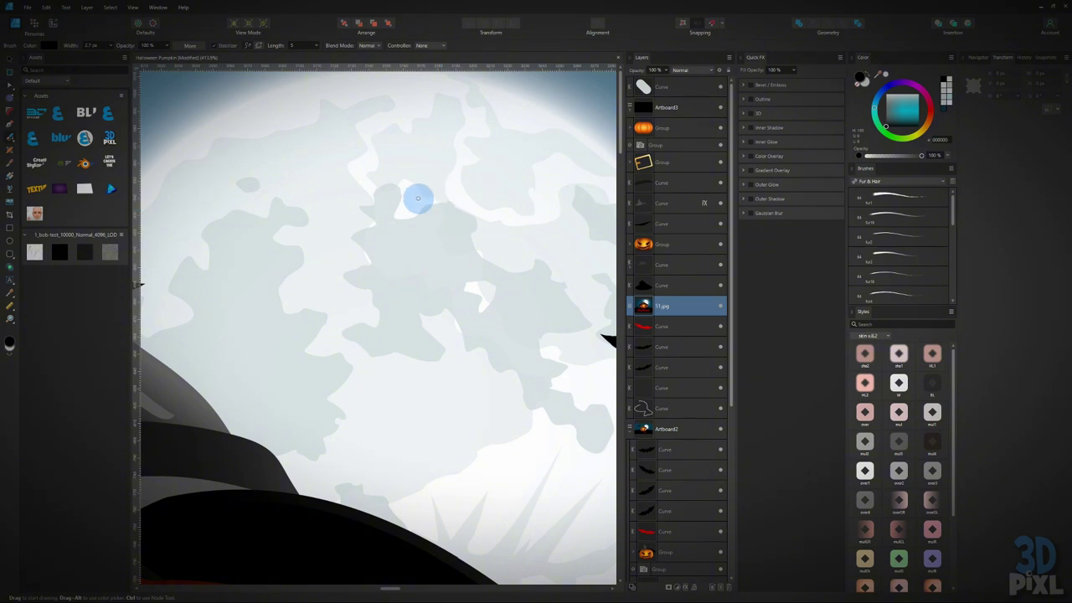
mouse_move(383, 185)
left_mouse_down()
mouse_move(371, 216)
mouse_move(352, 243)
mouse_move(374, 261)
mouse_move(356, 269)
mouse_move(372, 305)
mouse_move(368, 324)
mouse_move(350, 328)
mouse_move(354, 351)
mouse_move(434, 350)
mouse_move(426, 331)
mouse_move(437, 315)
mouse_move(524, 388)
left_mouse_up()
mouse_move(522, 386)
left_mouse_down()
mouse_move(365, 349)
mouse_move(358, 366)
mouse_move(384, 364)
mouse_move(422, 405)
mouse_move(454, 385)
mouse_move(390, 346)
mouse_move(408, 323)
mouse_move(383, 306)
mouse_move(414, 293)
mouse_move(419, 270)
mouse_move(375, 219)
mouse_move(350, 230)
mouse_move(310, 202)
mouse_move(314, 175)
mouse_move(291, 166)
mouse_move(253, 184)
mouse_move(239, 156)
left_mouse_up()
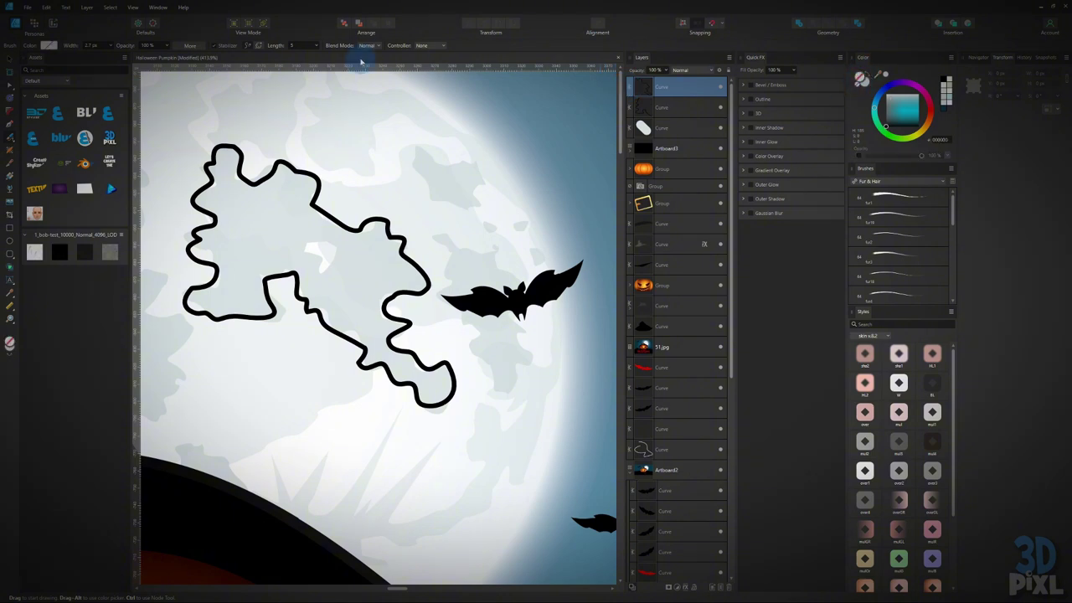
Step: Delete both separate black strokes of the traced crater outline on the reference moon
left_click(10, 59)
left_click_drag(318, 172, 437, 224)
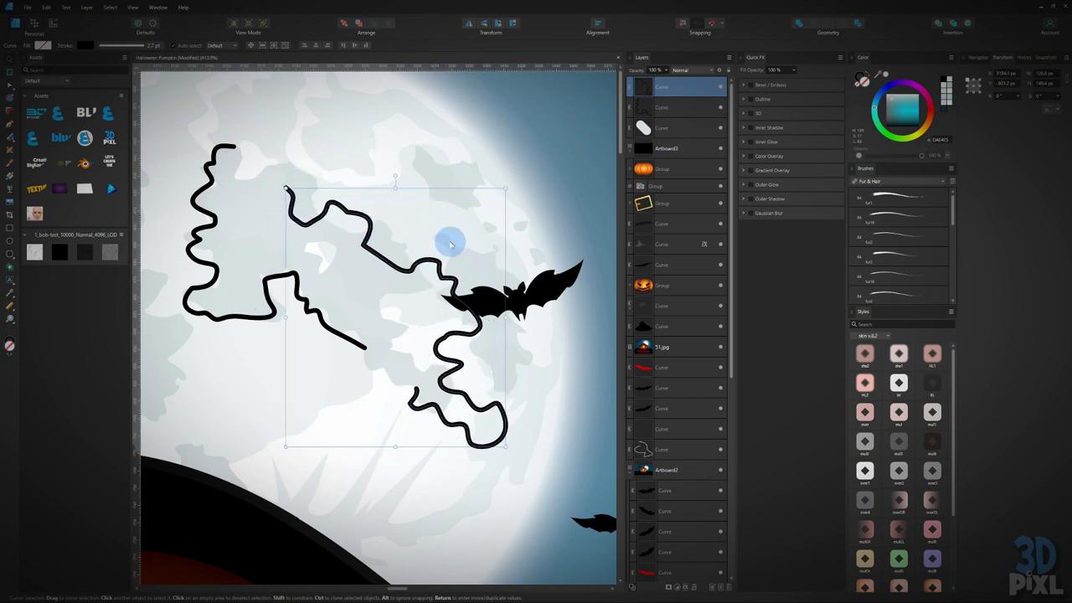
key("Delete")
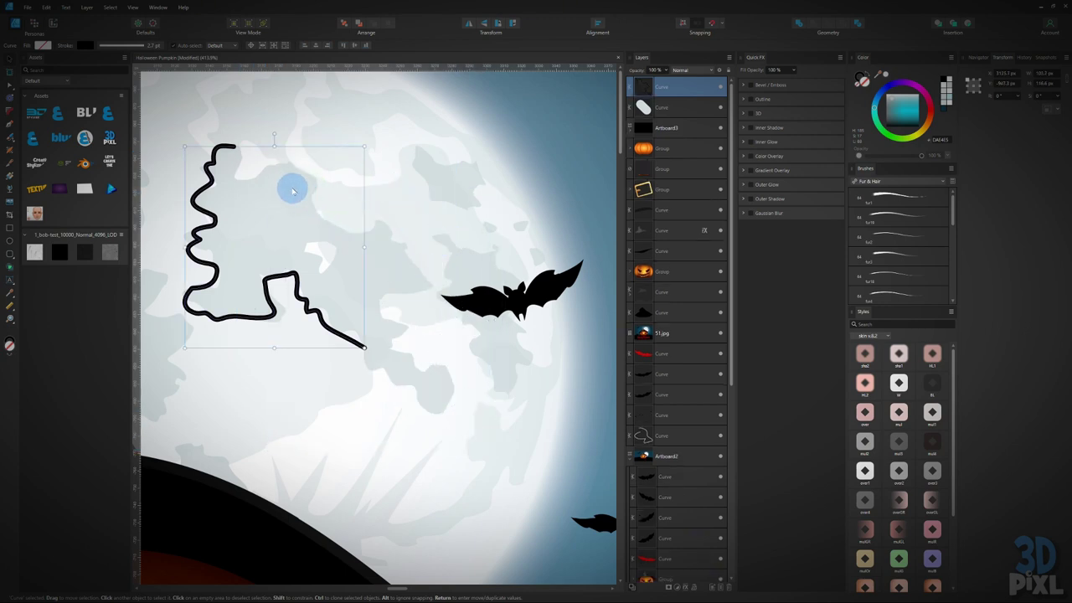
key("Delete")
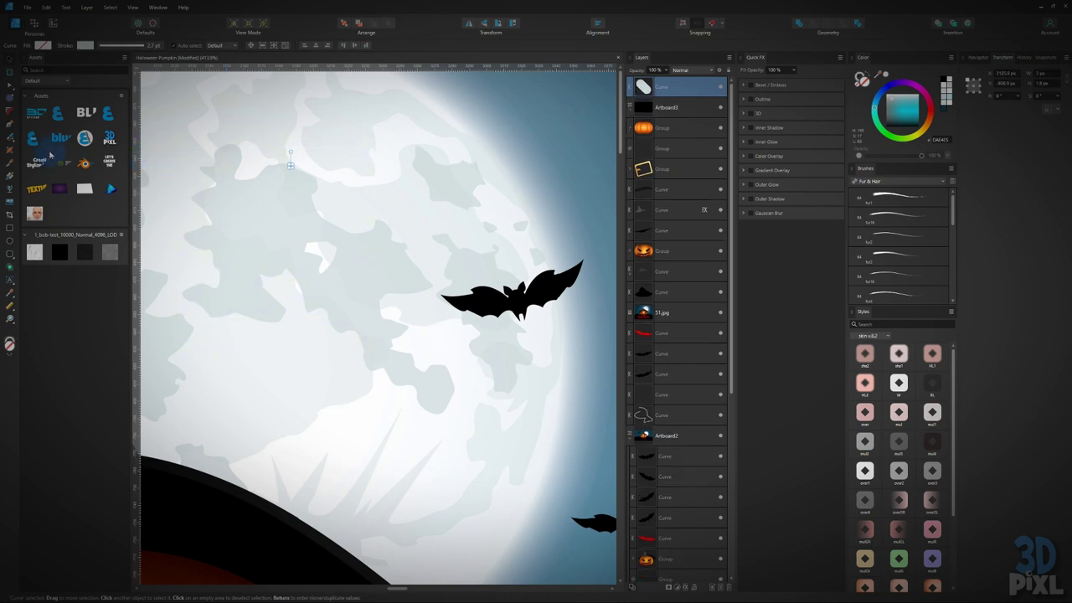
left_click(9, 139)
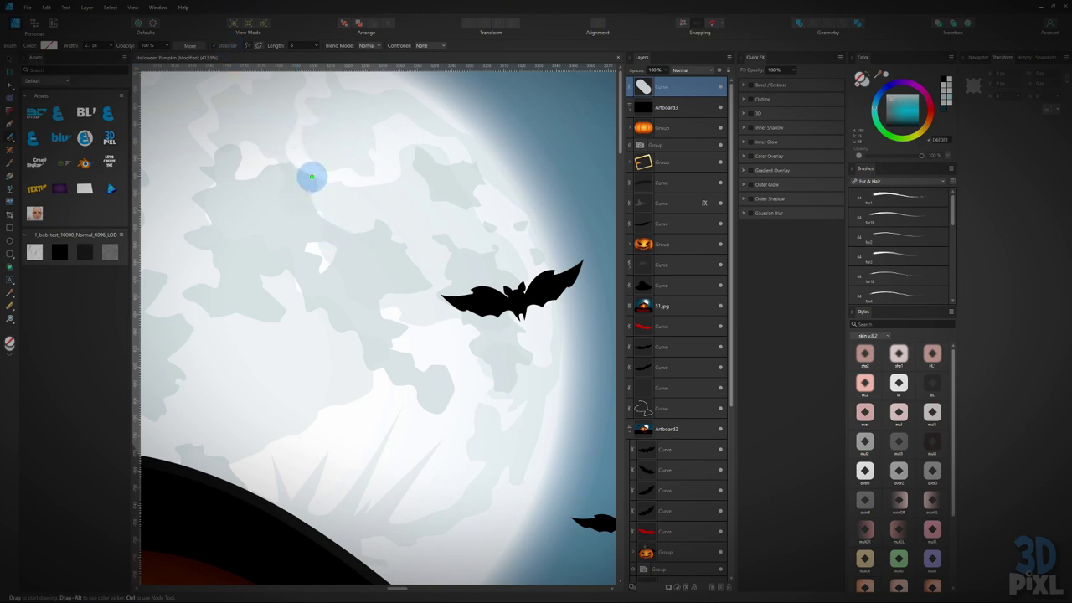
left_click_drag(312, 177, 317, 207)
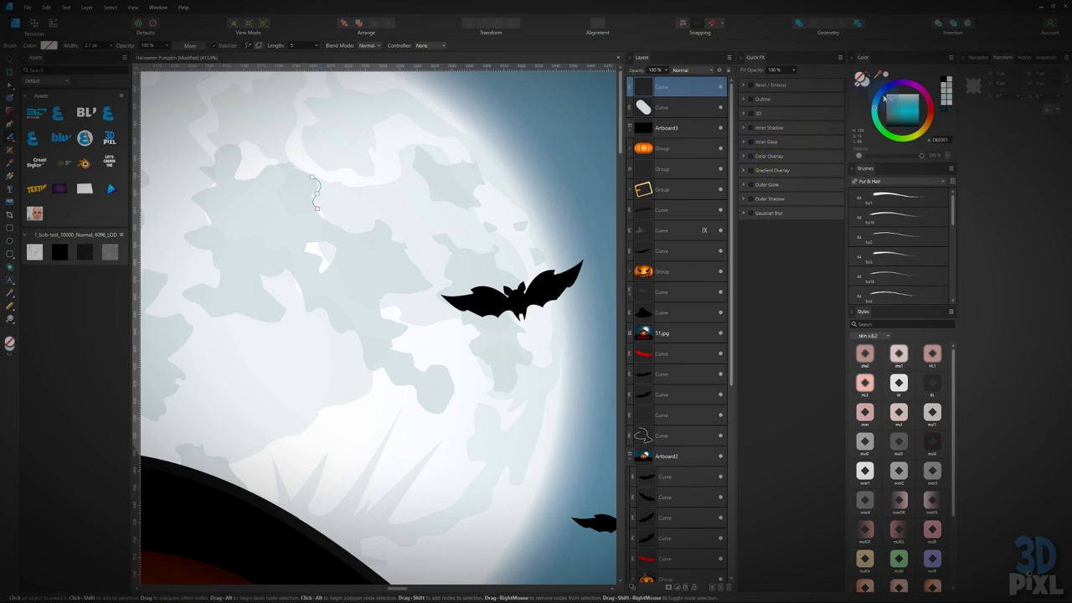
key("ctrl+z")
key("ctrl+z")
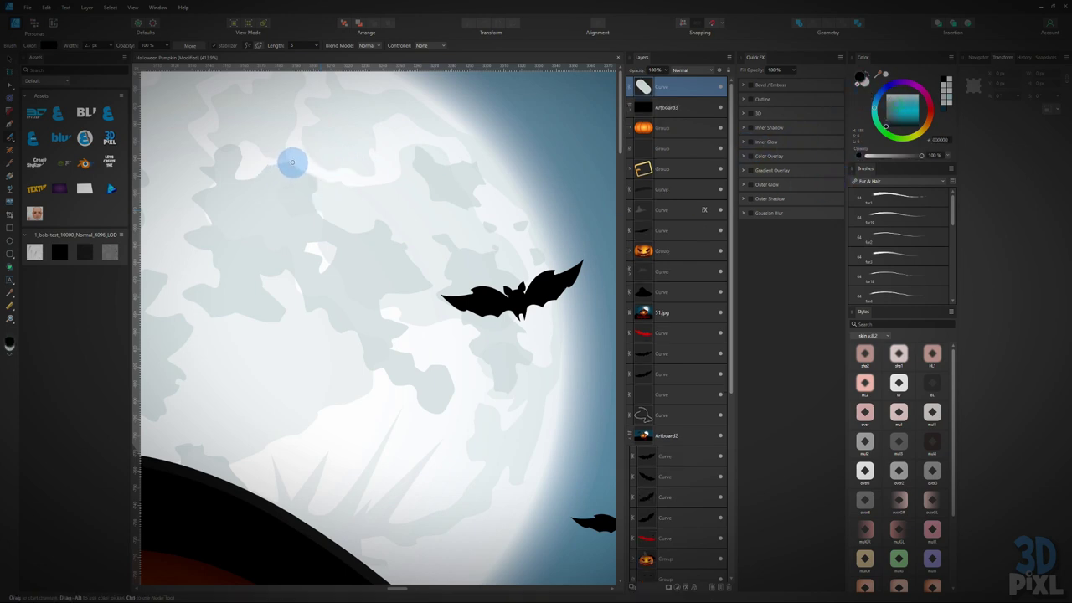
Step: Trace the reference moon's central crater patch as one outline, fill it with the sampled light grey and remove its stroke
mouse_move(292, 162)
left_mouse_down()
mouse_move(321, 179)
mouse_move(316, 210)
mouse_move(335, 226)
mouse_move(373, 223)
mouse_move(421, 266)
mouse_move(428, 286)
mouse_move(398, 291)
mouse_move(386, 340)
mouse_move(419, 360)
mouse_move(417, 374)
mouse_move(441, 367)
mouse_move(453, 391)
mouse_move(442, 413)
mouse_move(419, 408)
mouse_move(378, 370)
left_mouse_up()
mouse_move(340, 334)
left_mouse_down()
mouse_move(302, 274)
mouse_move(268, 271)
mouse_move(287, 312)
mouse_move(237, 317)
mouse_move(180, 297)
mouse_move(209, 289)
mouse_move(209, 251)
mouse_move(182, 237)
mouse_move(199, 230)
mouse_move(194, 195)
mouse_move(214, 189)
mouse_move(196, 172)
mouse_move(216, 171)
mouse_move(217, 150)
mouse_move(241, 146)
mouse_move(234, 165)
mouse_move(251, 182)
mouse_move(288, 163)
left_mouse_up()
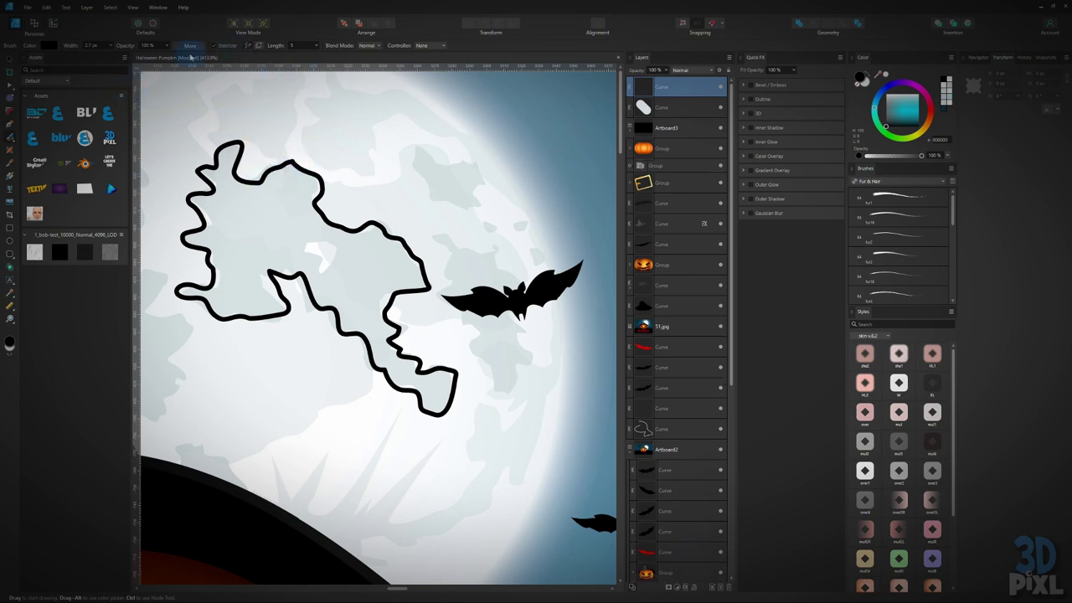
key("v")
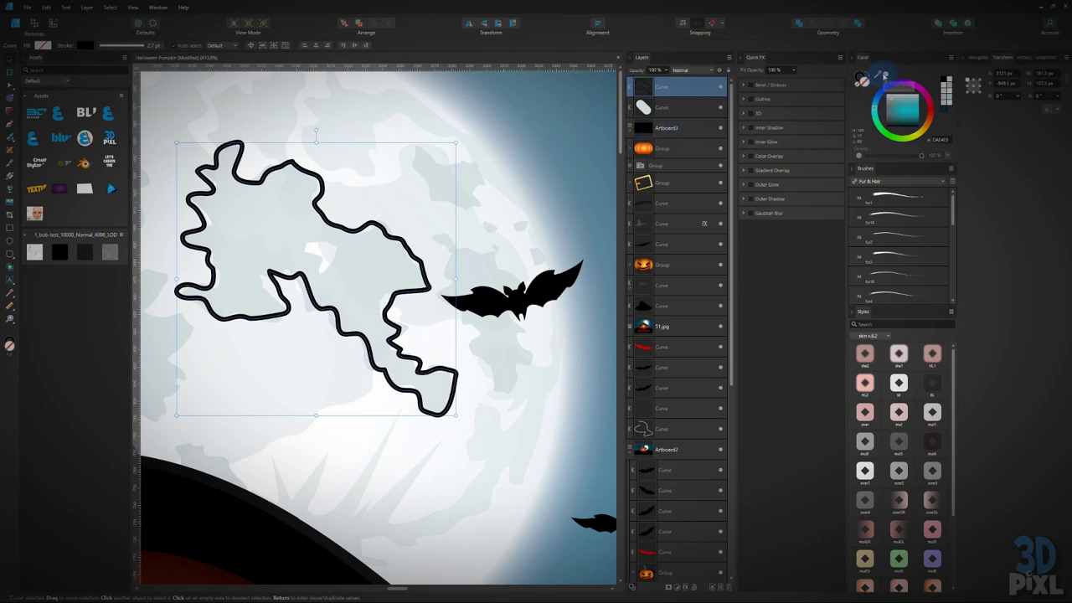
left_click(885, 74)
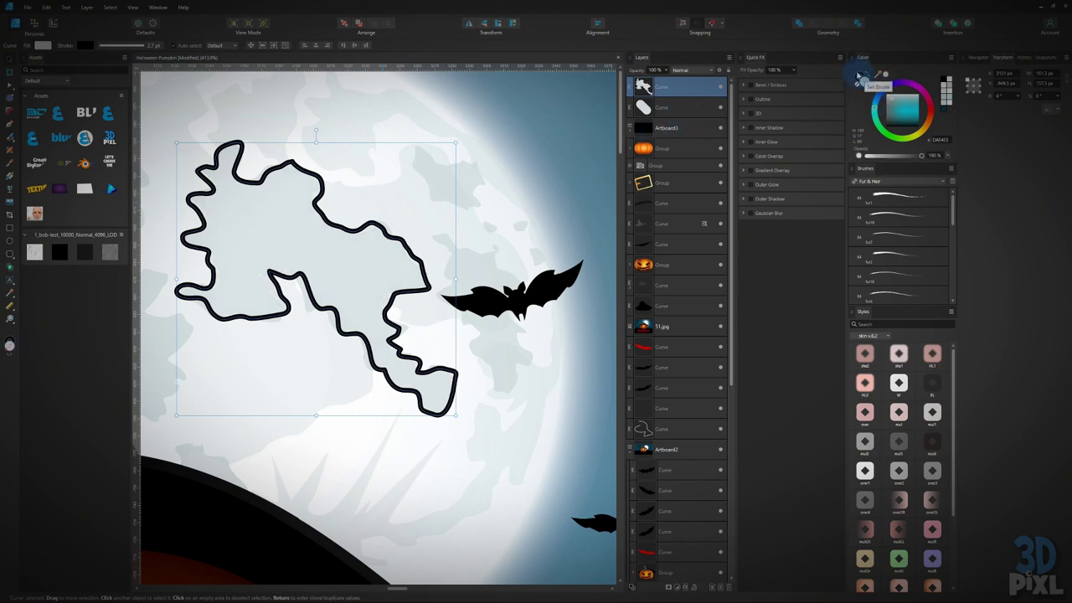
left_click(855, 84)
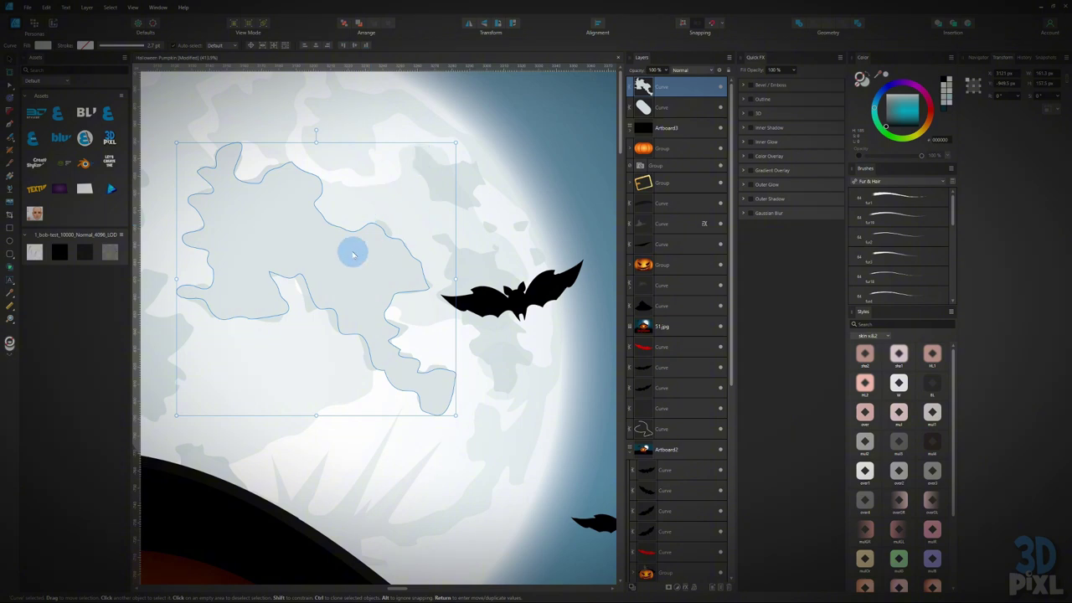
Step: Reposition the traced light grey crater patch over the reference moon, shifting it towards the moon's left part
left_click_drag(352, 249, 466, 244)
scroll(466, 243, "down", 5)
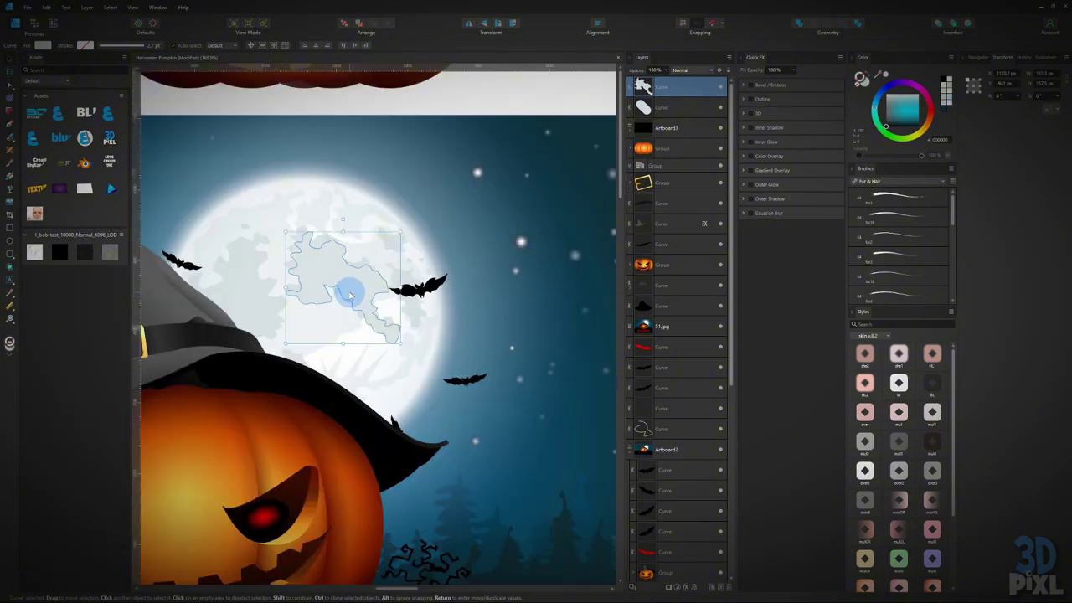
mouse_move(349, 293)
left_mouse_down()
mouse_move(332, 349)
mouse_move(342, 298)
mouse_move(333, 291)
left_mouse_up()
scroll(335, 293, "up", 5)
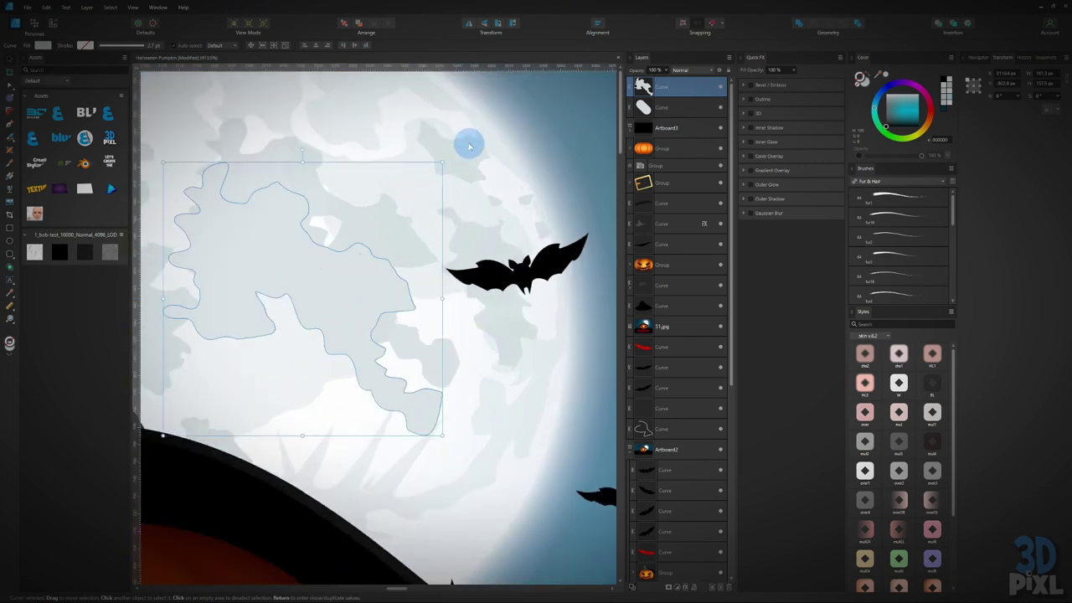
left_click_drag(299, 250, 259, 398)
Step: Duplicate the light grey crater patch and rotate the copy at the left side of the reference moon
key("ctrl+j")
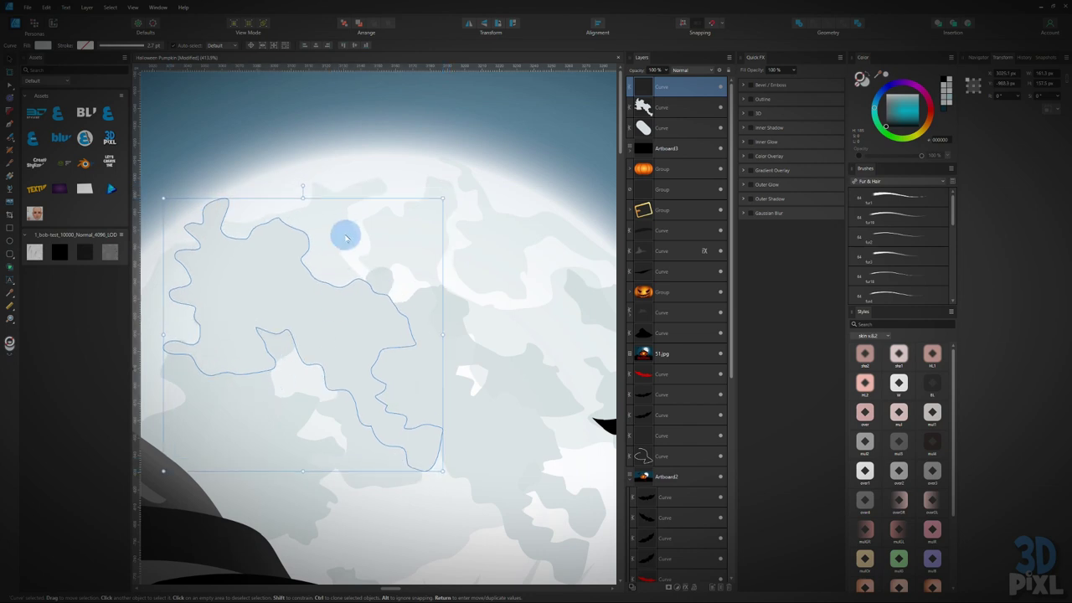
left_click_drag(302, 187, 211, 377)
left_click(339, 362)
left_click(204, 341)
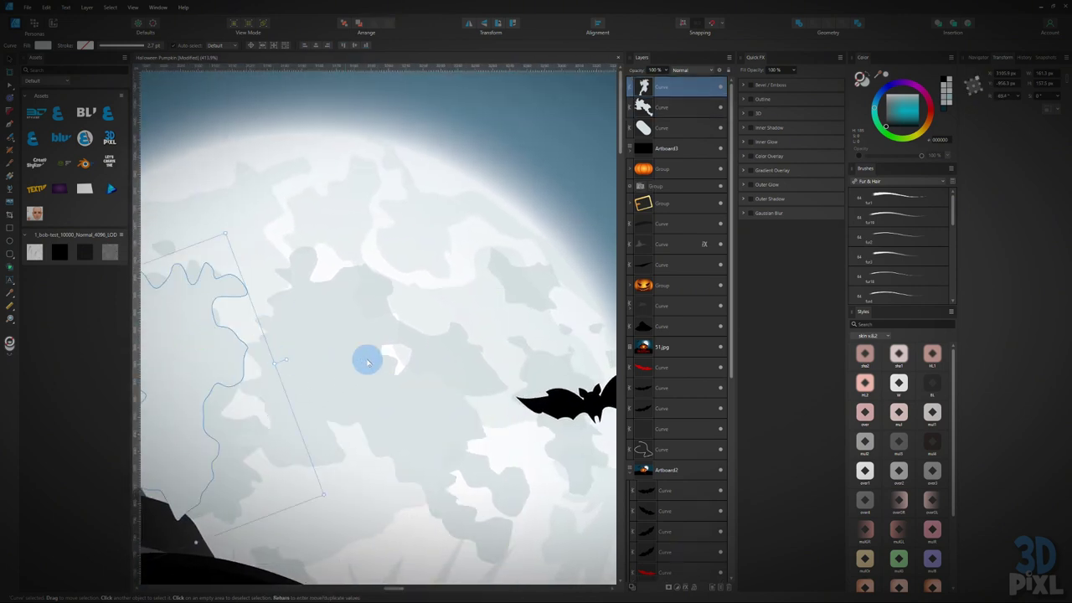
scroll(346, 235, "down", 2)
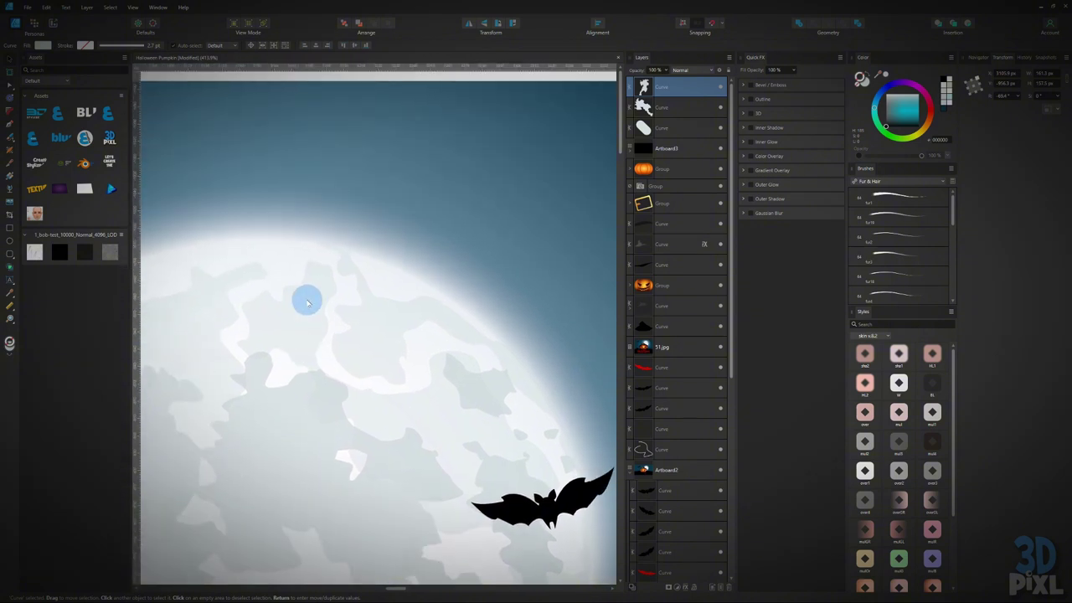
key("p")
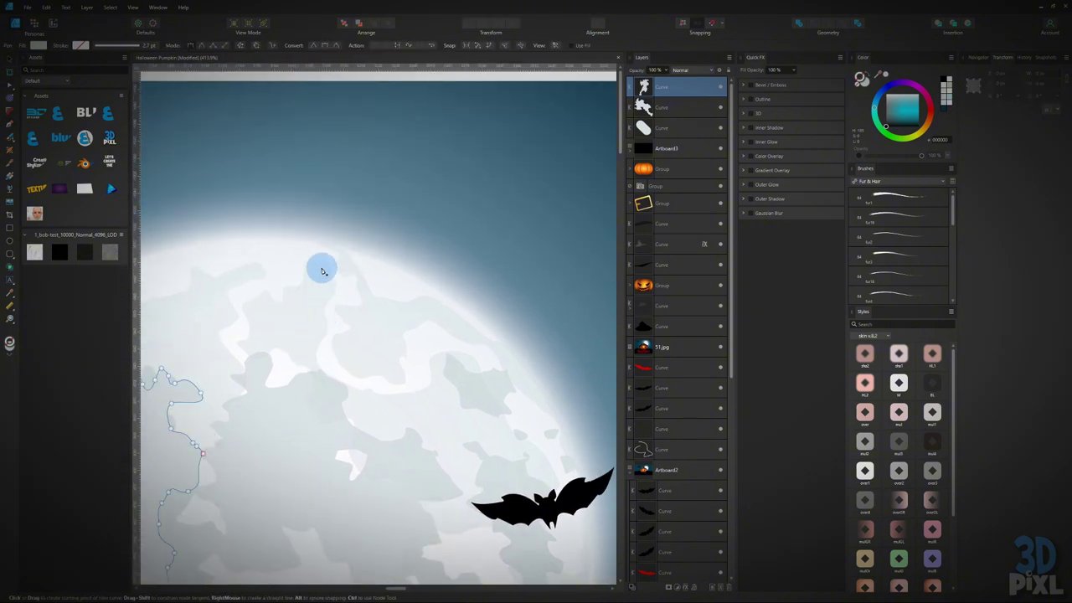
left_click_drag(316, 266, 303, 282)
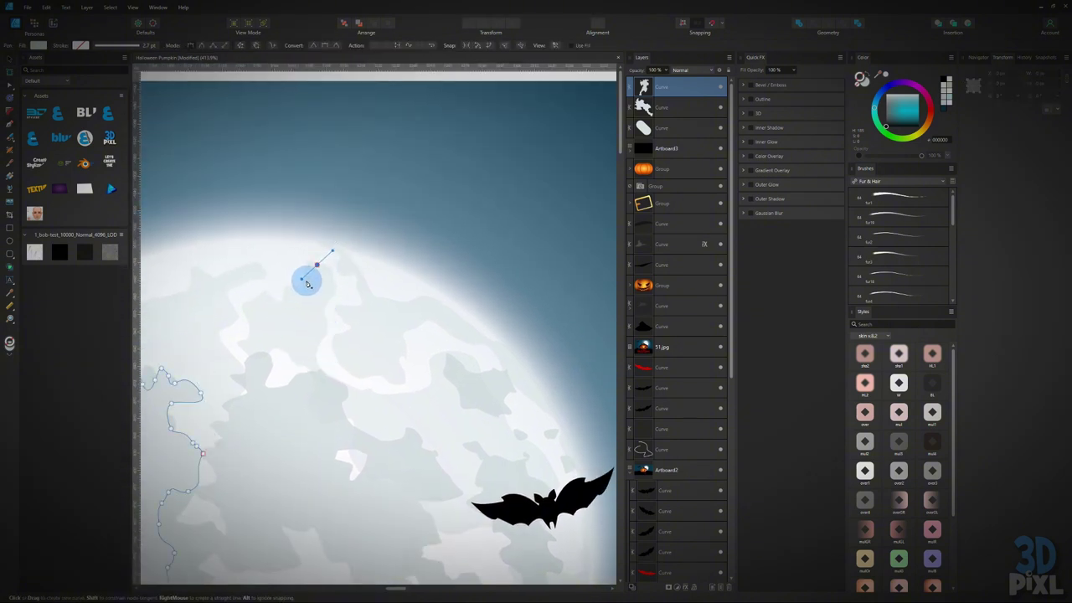
key("ctrl+z")
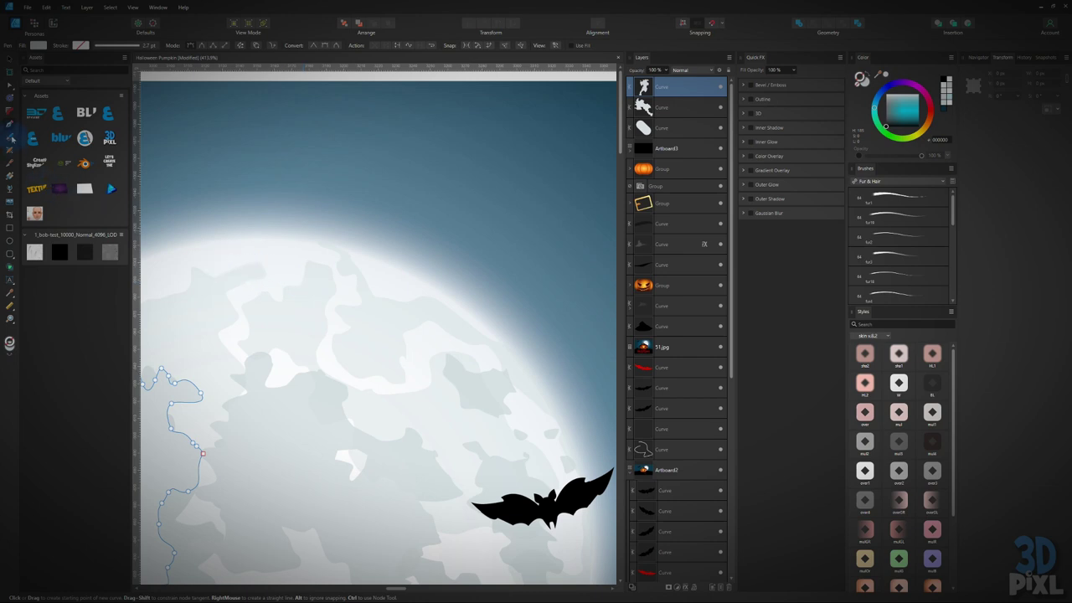
Step: Try to trace the small crater patch near the moon's upper right edge with the Vector Brush without a stroke colour, then delete the curve
left_click(11, 137)
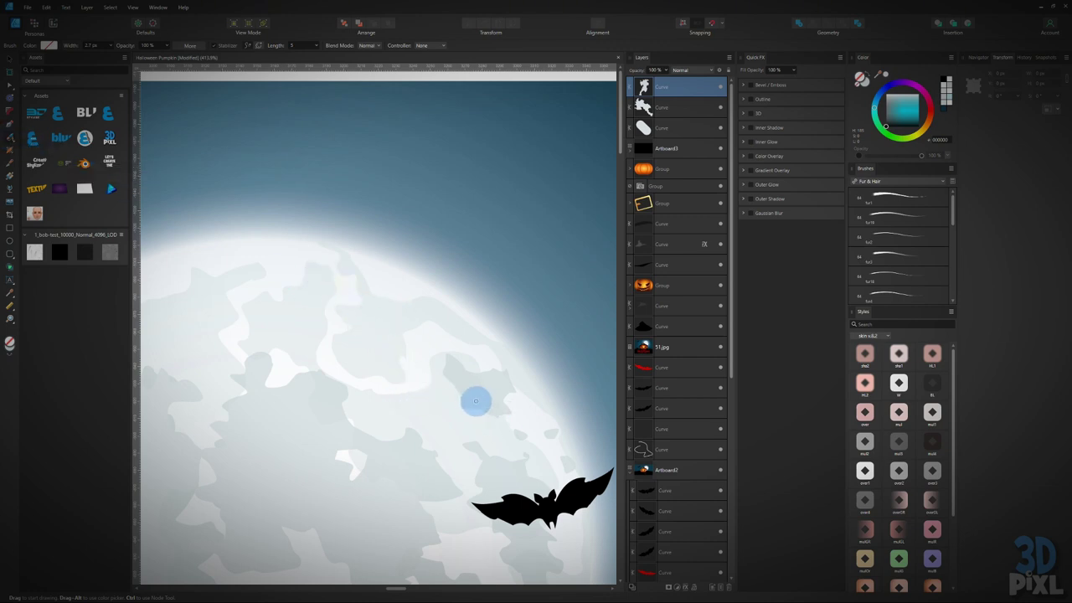
left_click_drag(475, 402, 380, 383)
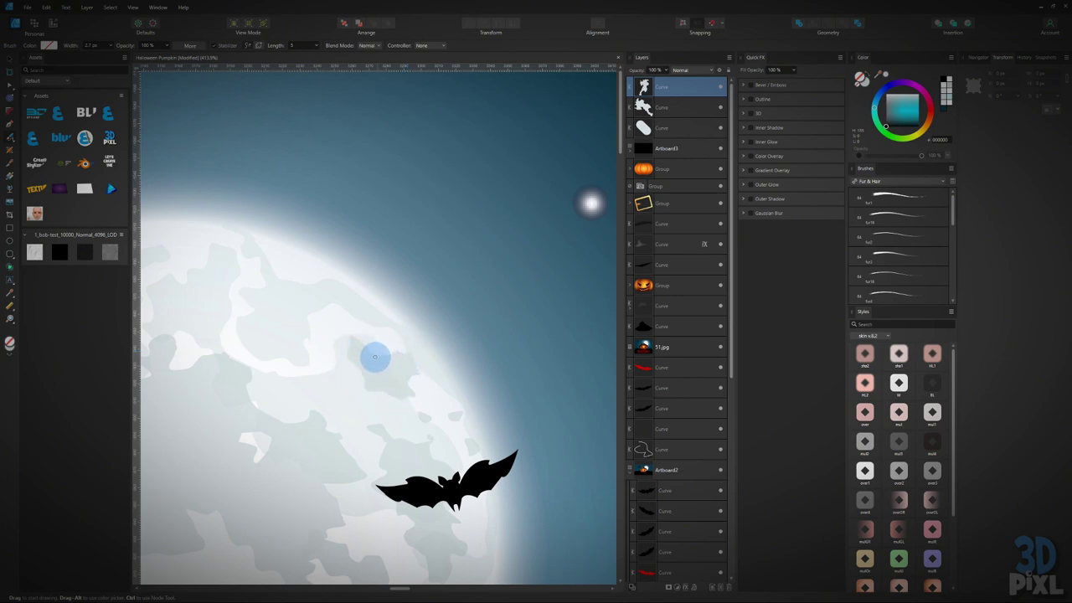
left_click_drag(375, 356, 376, 338)
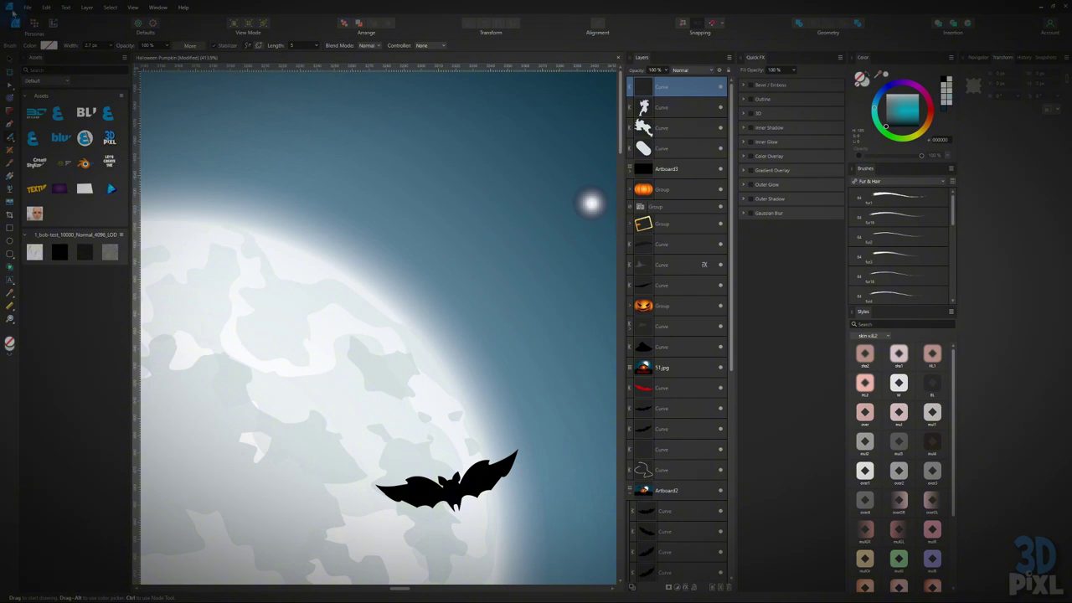
left_click(12, 70)
mouse_move(383, 359)
left_mouse_down()
mouse_move(378, 298)
mouse_move(383, 405)
left_mouse_up()
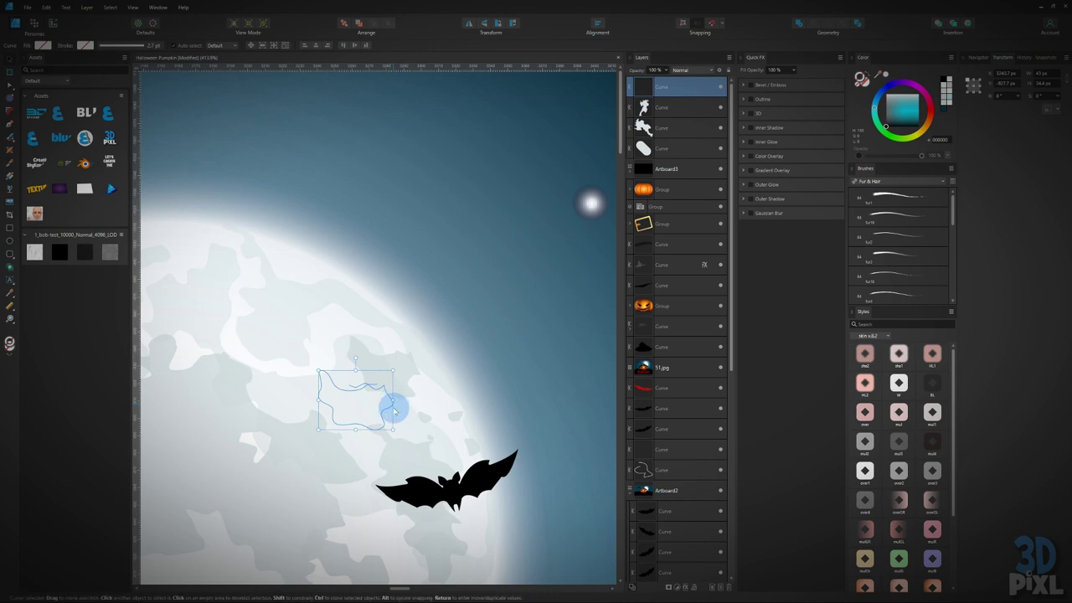
key("Delete")
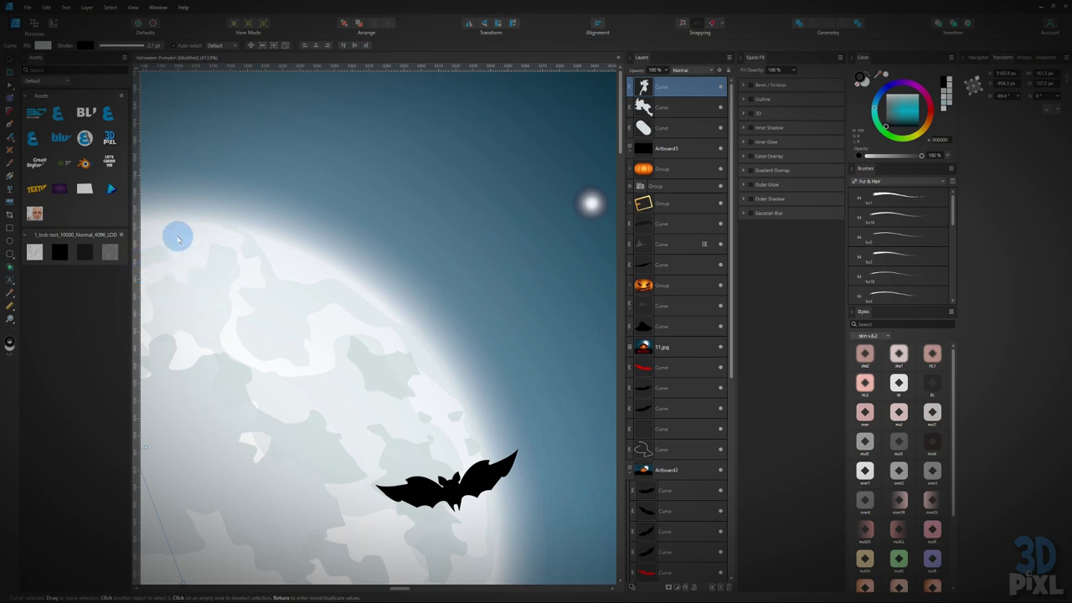
Step: Trace the small crater patch near the reference moon's upper right edge as a closed black outline with the Vector Brush
left_click(8, 135)
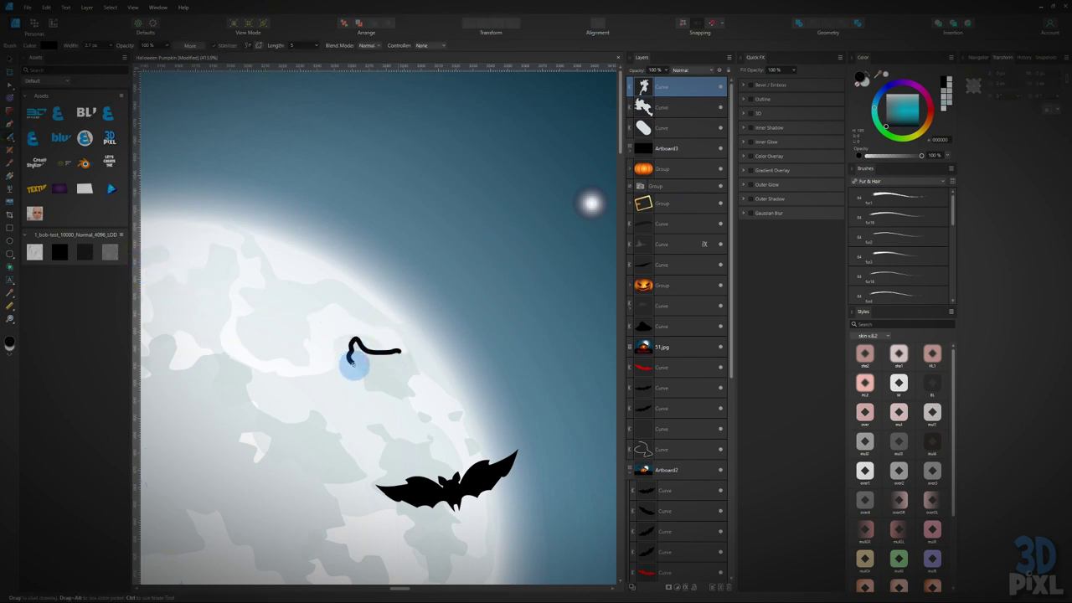
left_click_drag(381, 396, 409, 396)
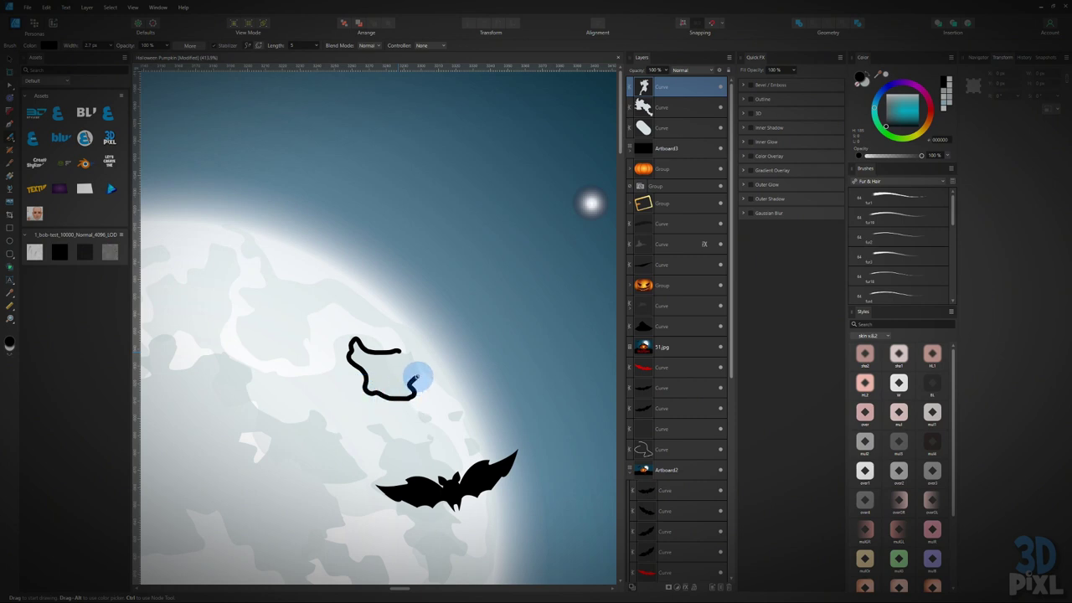
left_click_drag(401, 350, 407, 352)
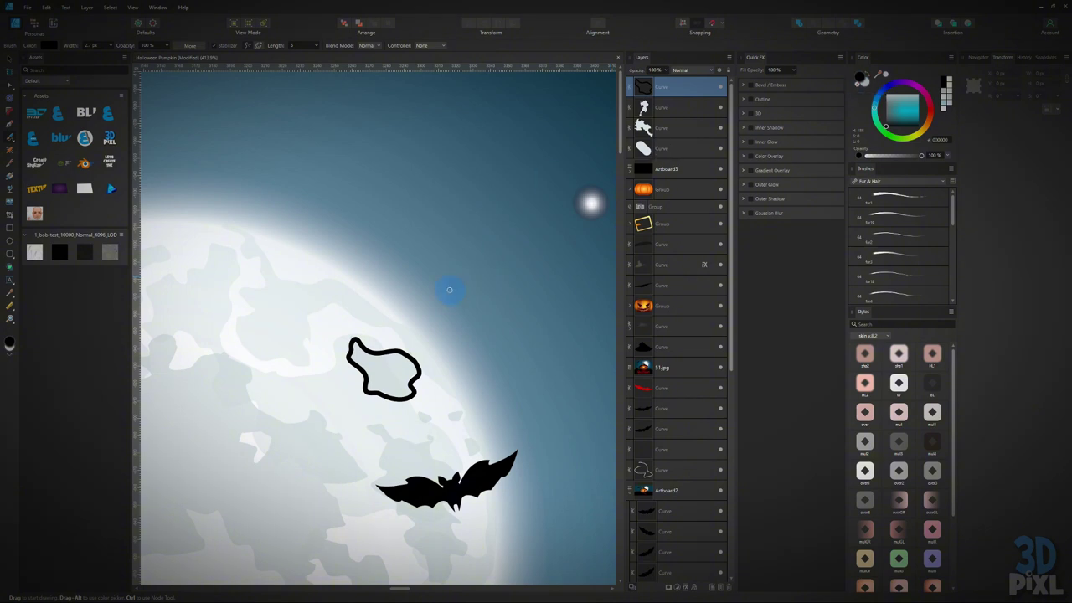
Step: Try to outline the larger crater patch along the moon's upper edge in black, then undo the stroke
mouse_move(219, 361)
left_mouse_down()
mouse_move(271, 375)
mouse_move(370, 431)
left_mouse_up()
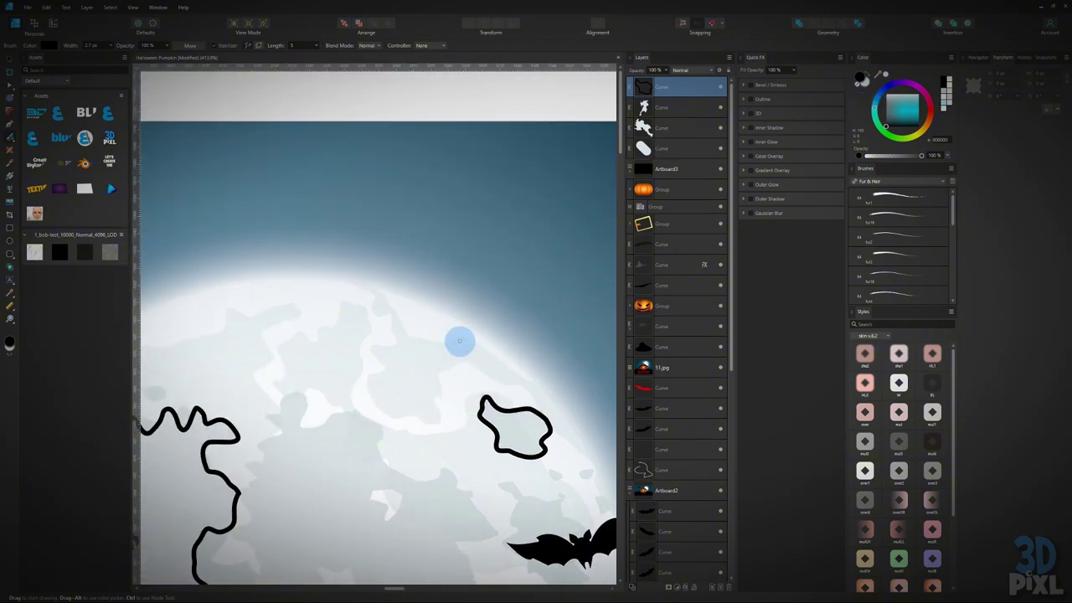
mouse_move(458, 341)
left_mouse_down()
mouse_move(399, 327)
mouse_move(367, 285)
mouse_move(390, 344)
mouse_move(378, 416)
mouse_move(446, 423)
mouse_move(438, 401)
mouse_move(452, 371)
mouse_move(468, 366)
mouse_move(508, 384)
mouse_move(529, 378)
mouse_move(463, 341)
left_mouse_up()
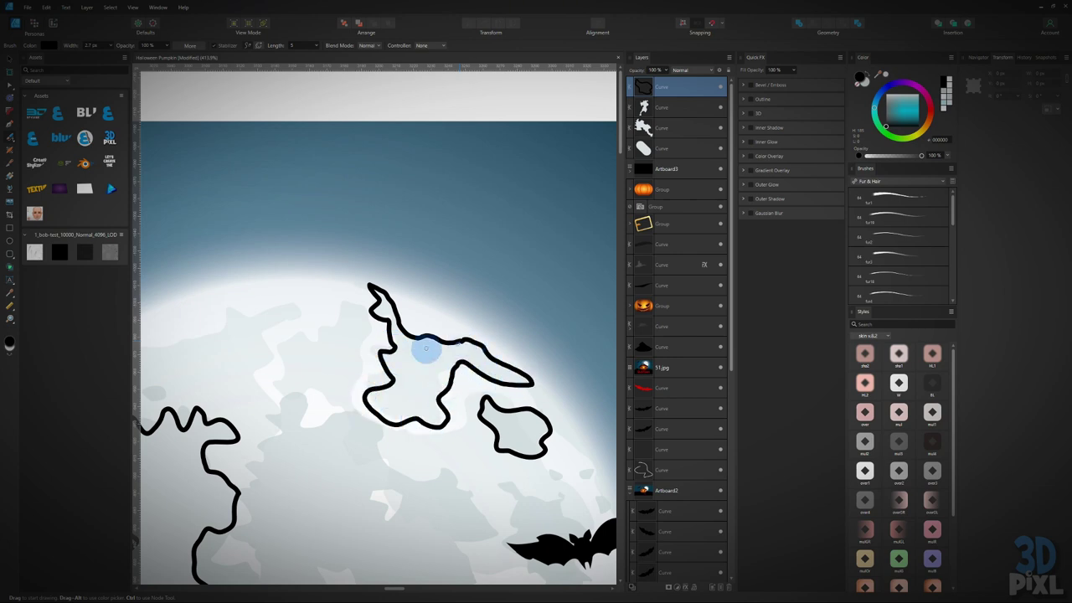
left_click_drag(308, 355, 426, 389)
left_click_drag(509, 404, 327, 385)
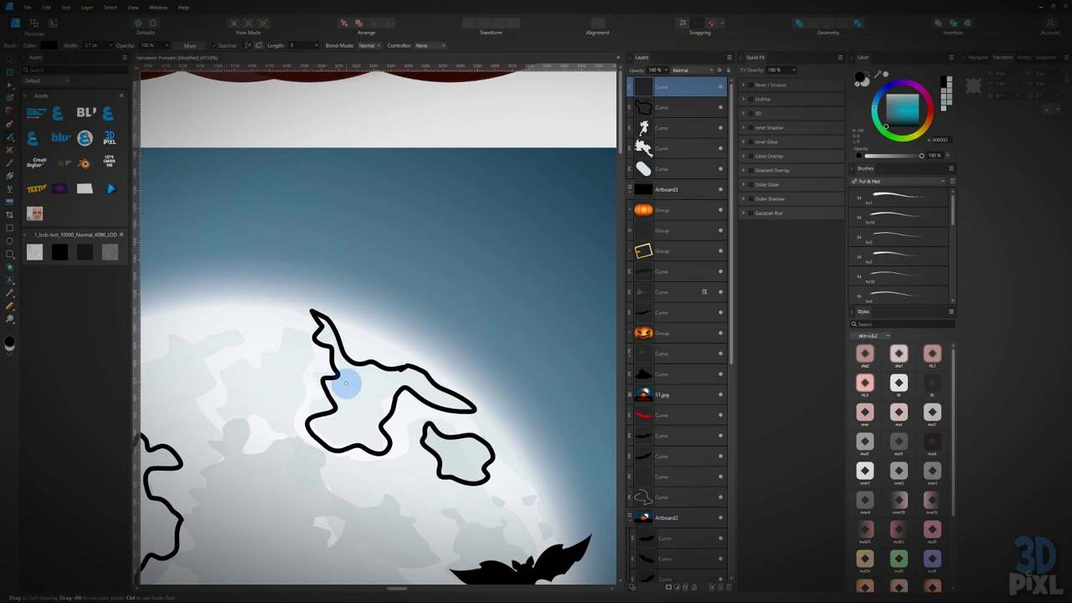
key("ctrl+z")
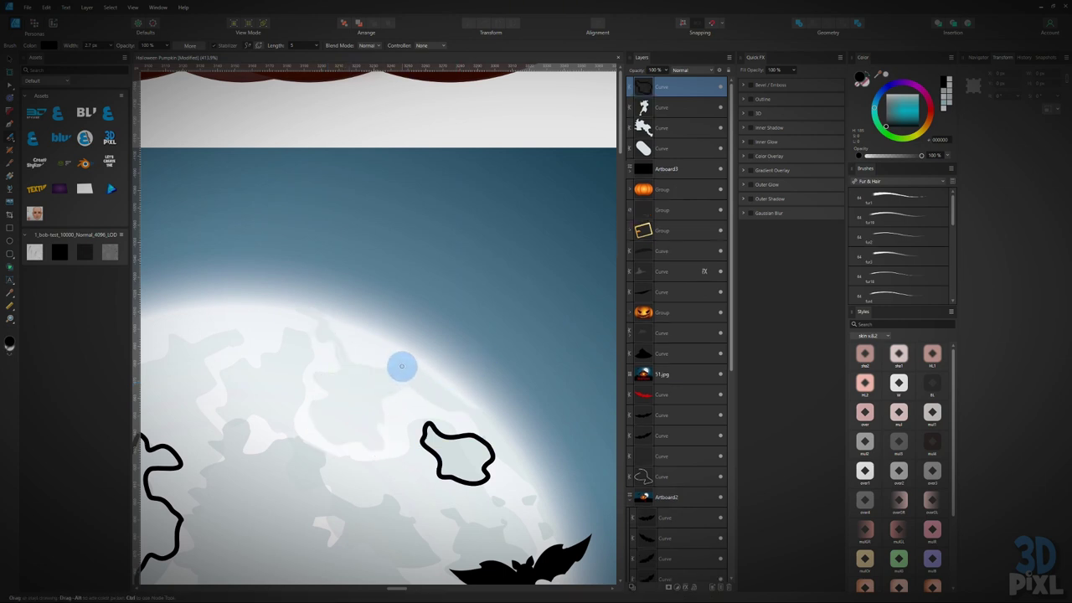
Step: Retrace the larger crater patch at the moon's upper edge and outline the patch on its left in black
mouse_move(401, 365)
left_mouse_down()
mouse_move(340, 359)
mouse_move(330, 331)
mouse_move(313, 323)
mouse_move(331, 356)
mouse_move(311, 401)
mouse_move(335, 452)
mouse_move(367, 449)
mouse_move(382, 397)
mouse_move(424, 396)
left_mouse_up()
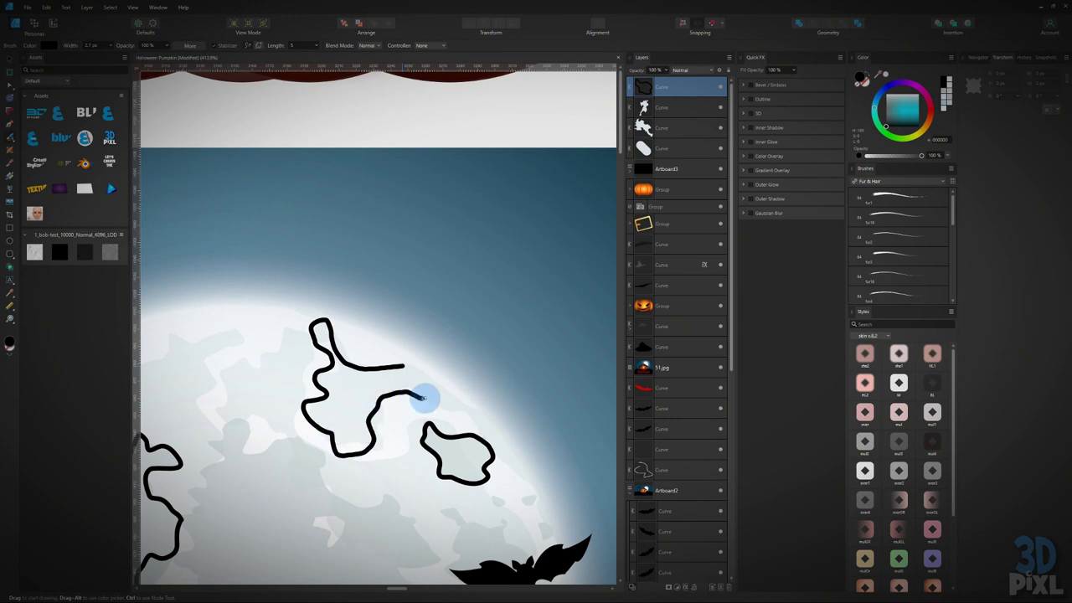
left_click_drag(269, 389, 351, 393)
mouse_move(414, 325)
left_mouse_down()
mouse_move(368, 366)
mouse_move(356, 358)
mouse_move(337, 376)
mouse_move(350, 389)
mouse_move(339, 409)
mouse_move(395, 425)
mouse_move(407, 396)
left_mouse_up()
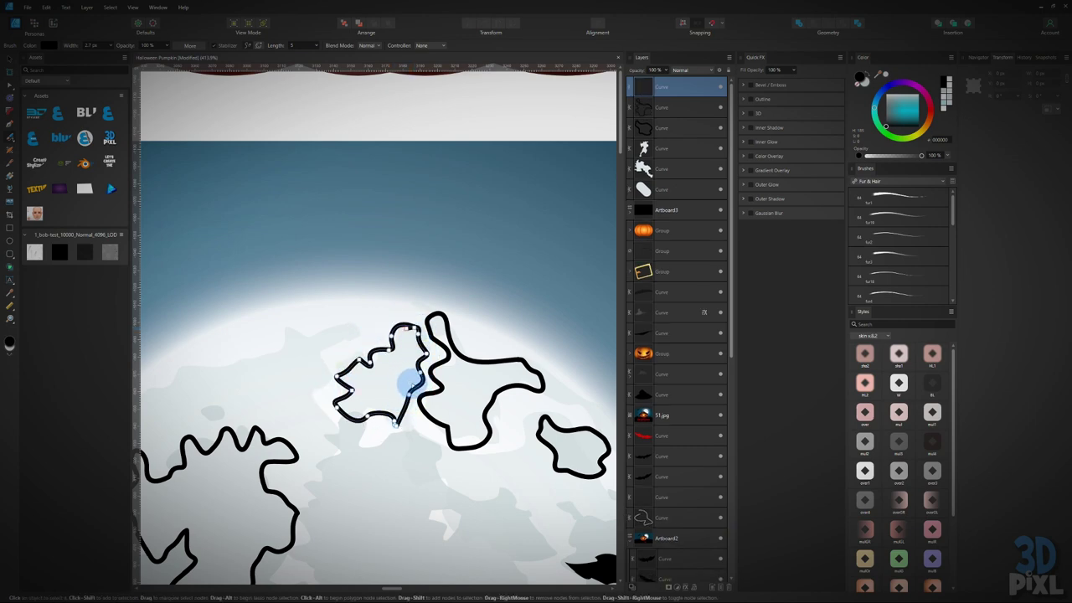
key("ctrl+z")
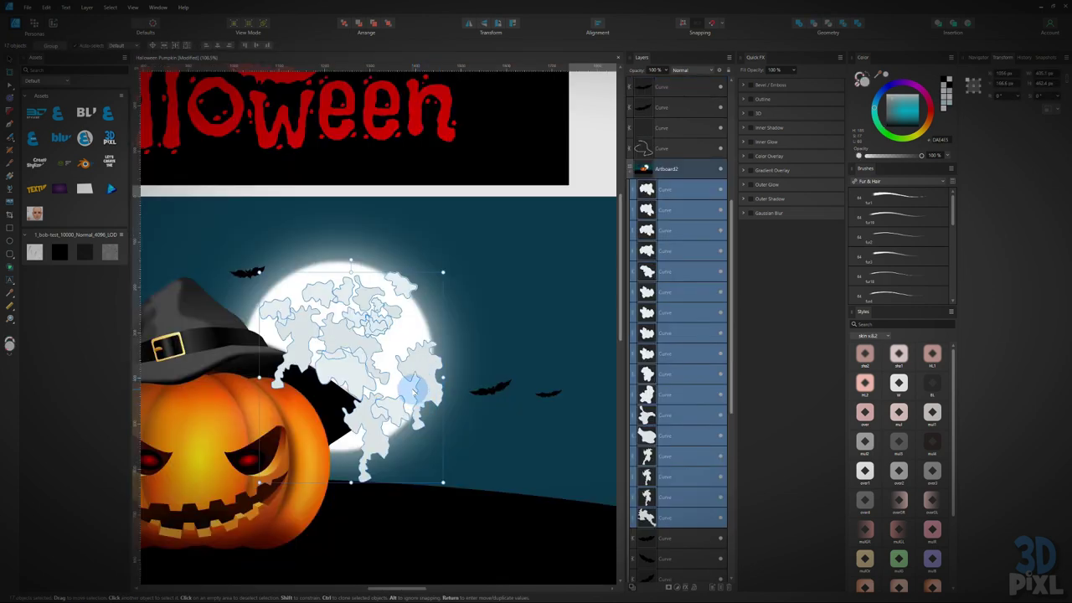
Step: Move all the selected grey crater patches on Artboard2 inside the white moon ellipse so its outline clips them
scroll(413, 390, "up", 8)
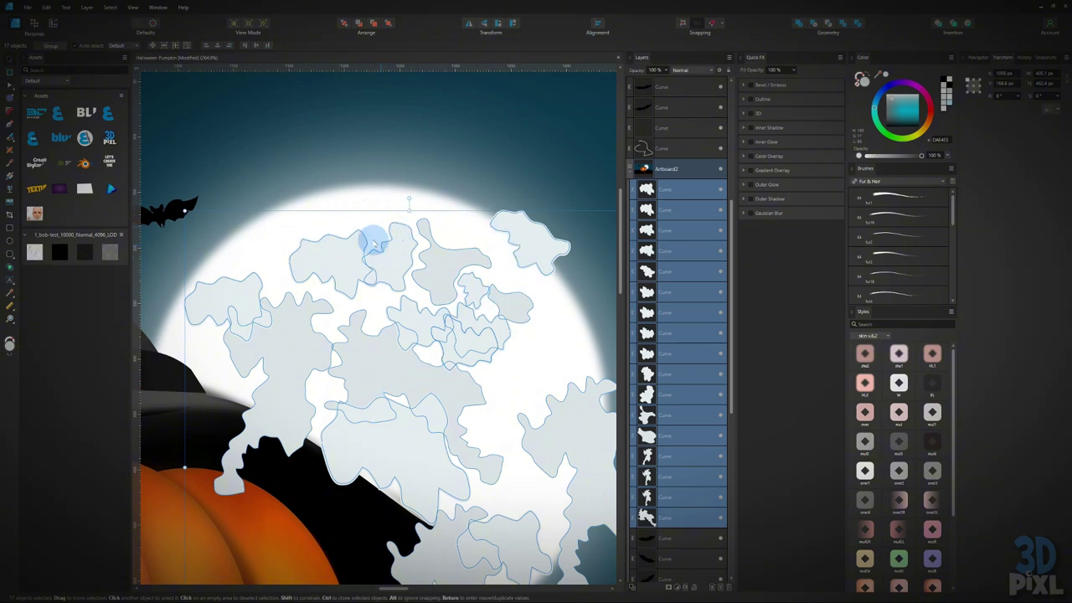
left_click_drag(577, 305, 376, 231)
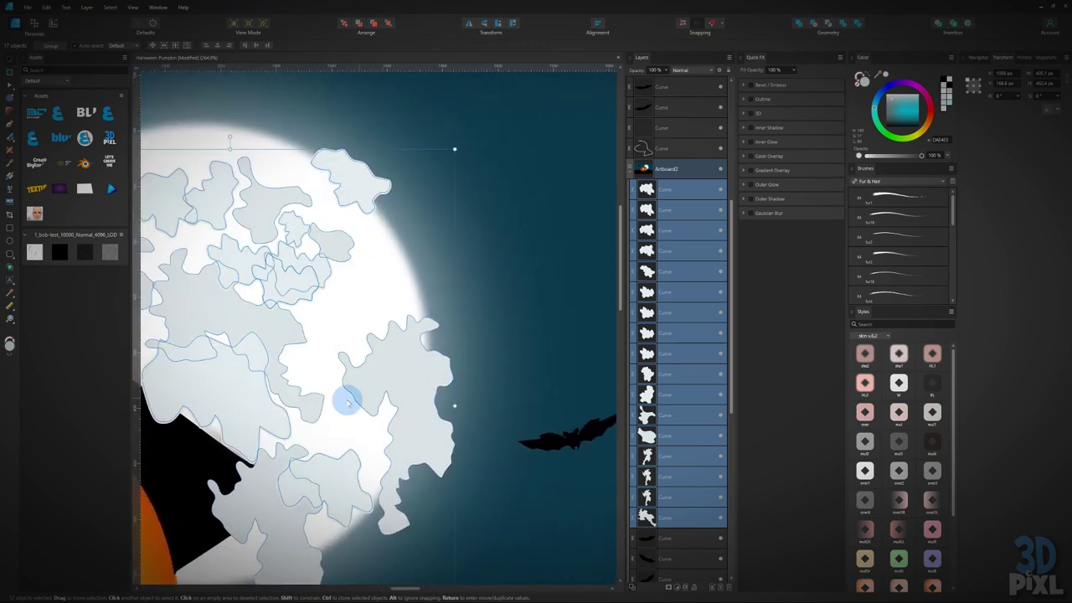
left_click_drag(217, 337, 349, 345)
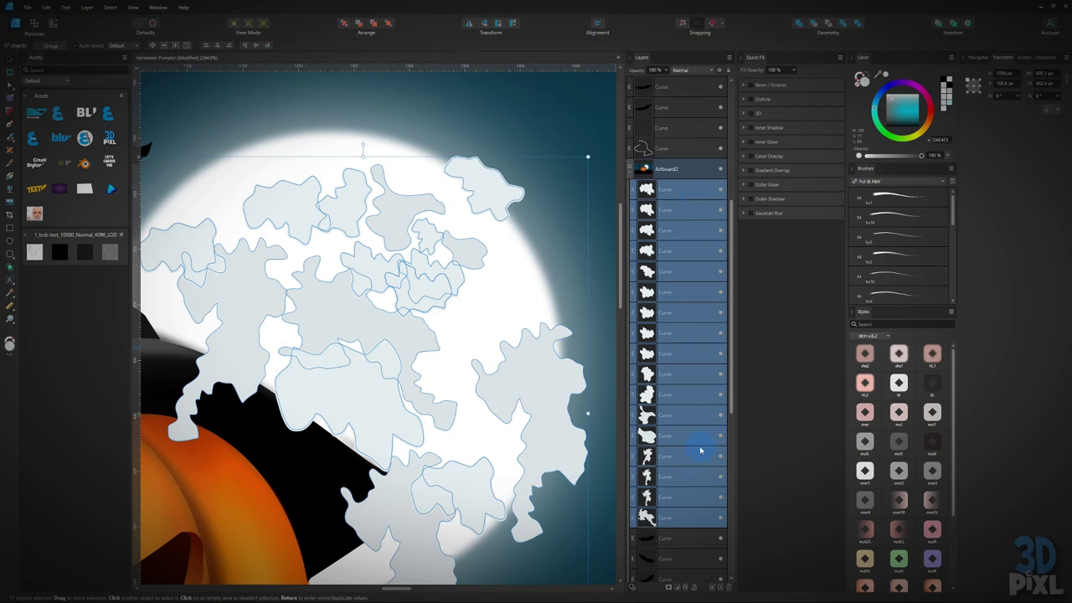
left_click(295, 406)
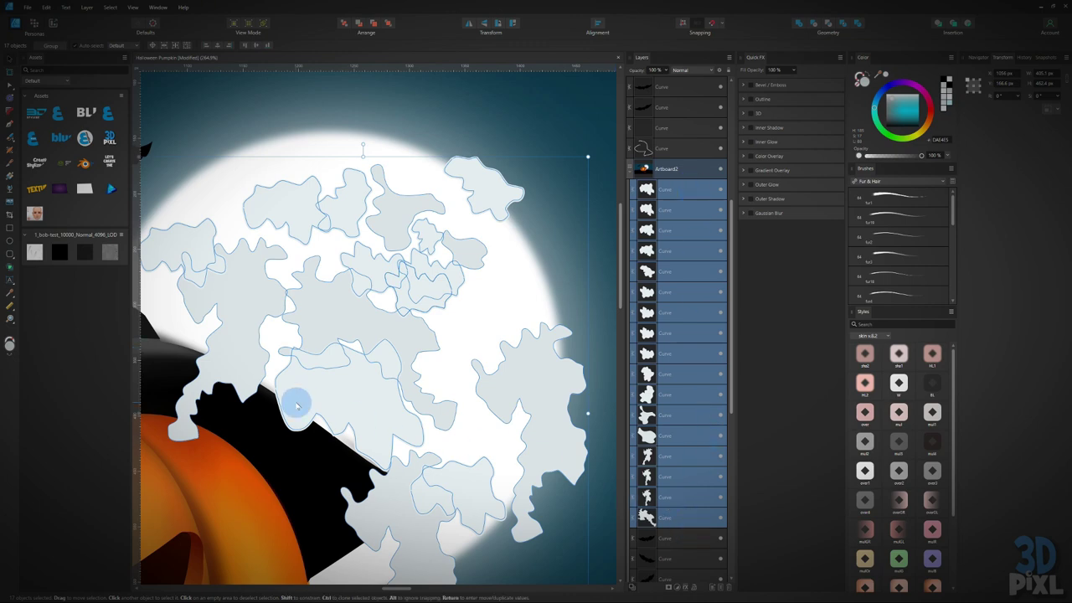
mouse_move(296, 405)
left_mouse_down()
mouse_move(287, 362)
mouse_move(365, 341)
left_mouse_up()
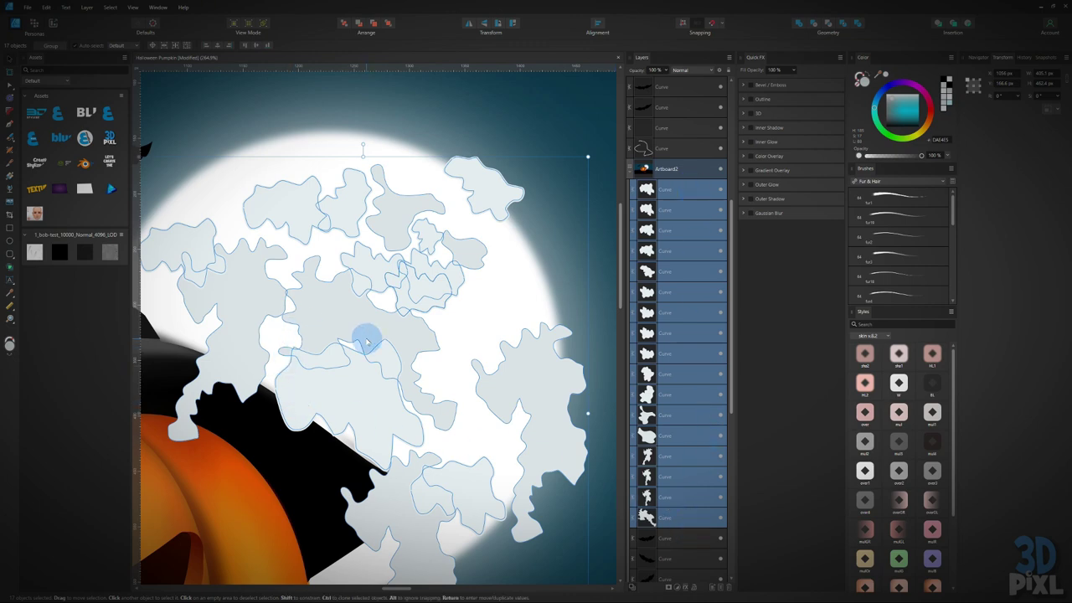
key("Delete")
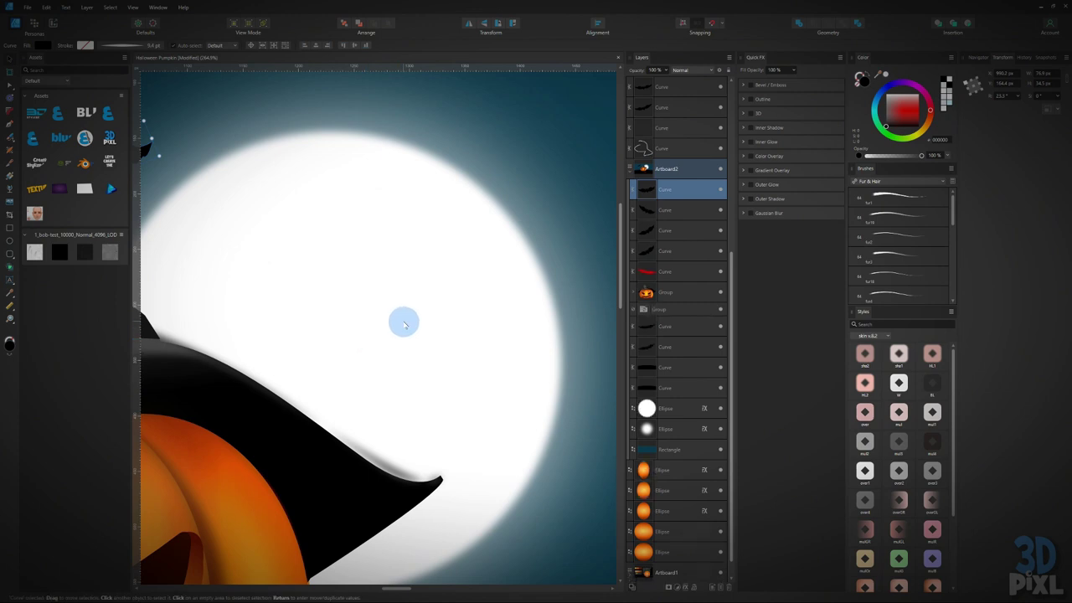
left_click(403, 322)
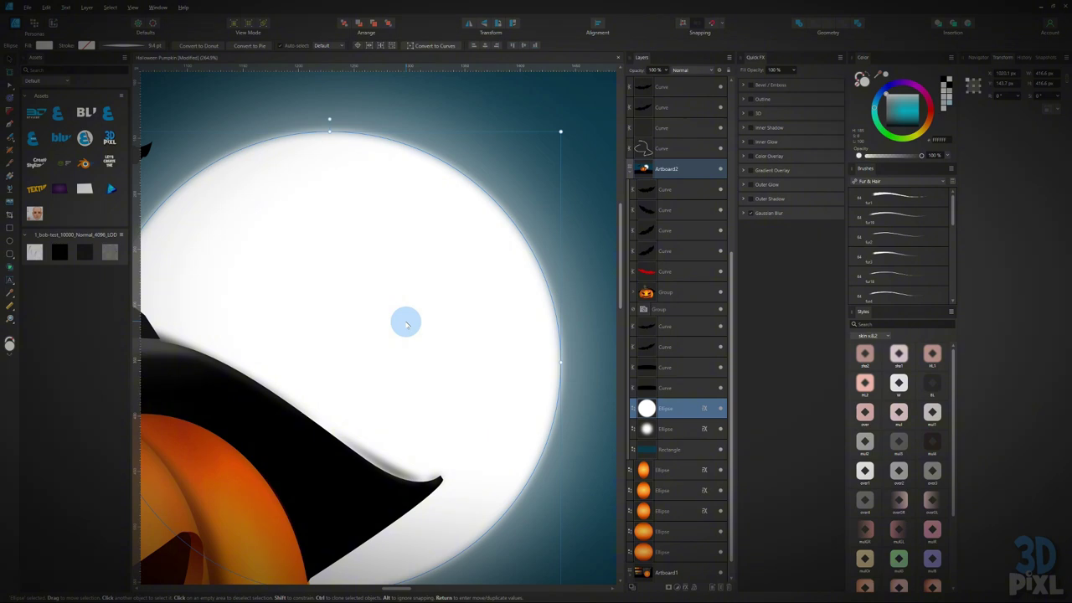
key("ctrl+z")
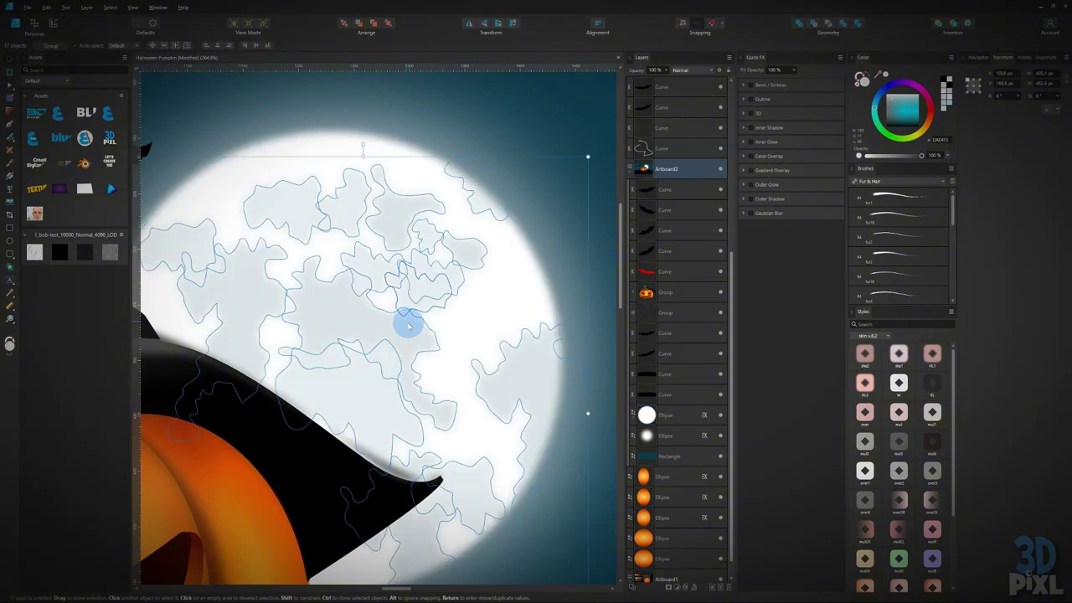
Step: Examine the crater patches nested in the moon ellipse and compare Artboard2 with the finished reference poster
left_click(552, 209)
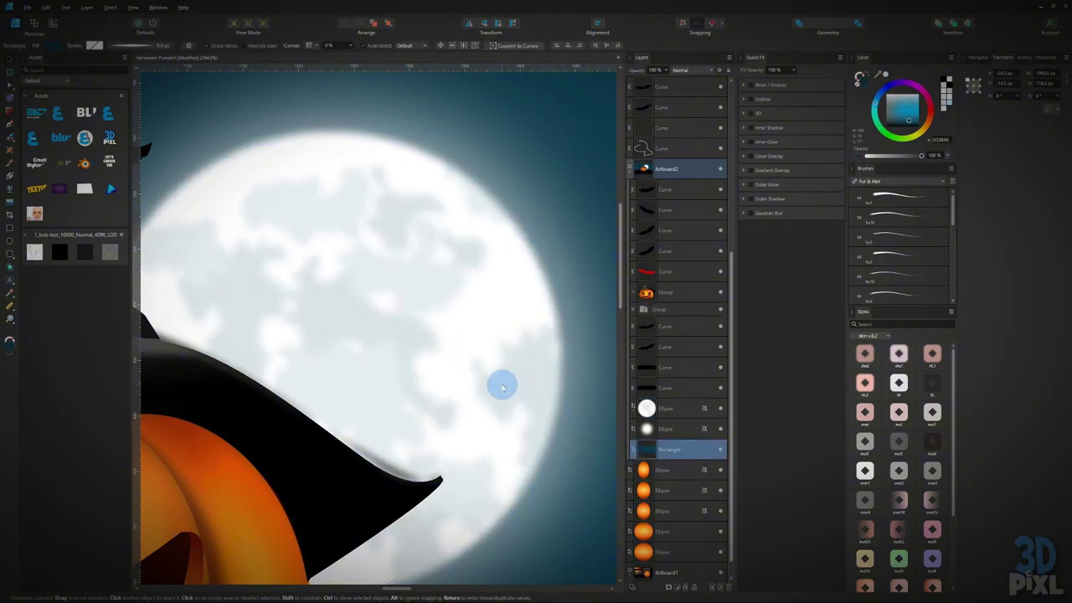
left_click(385, 369)
double_click(405, 365)
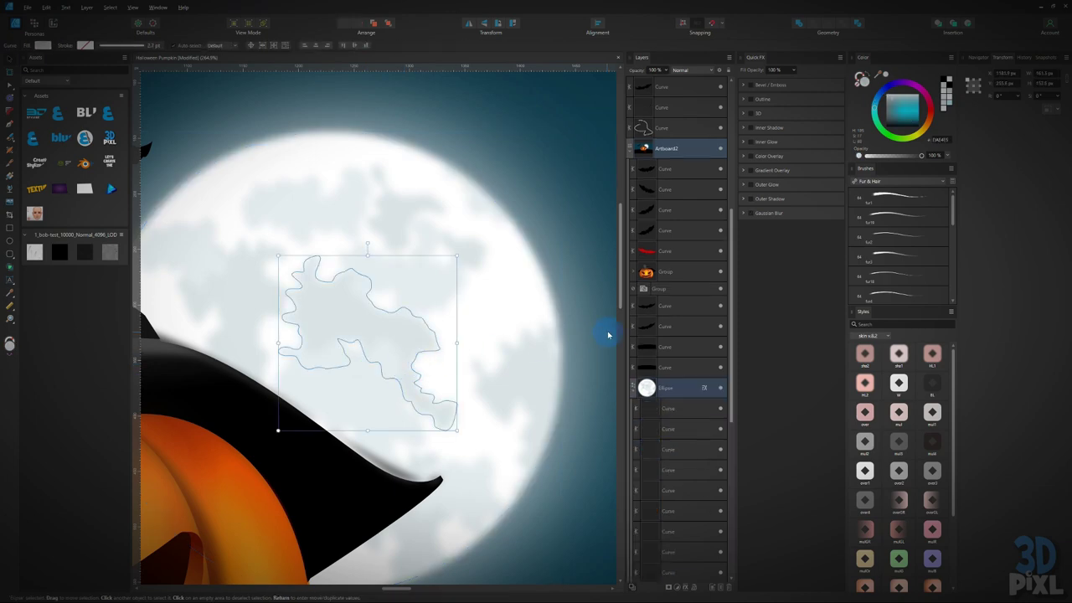
scroll(513, 330, "down", 1)
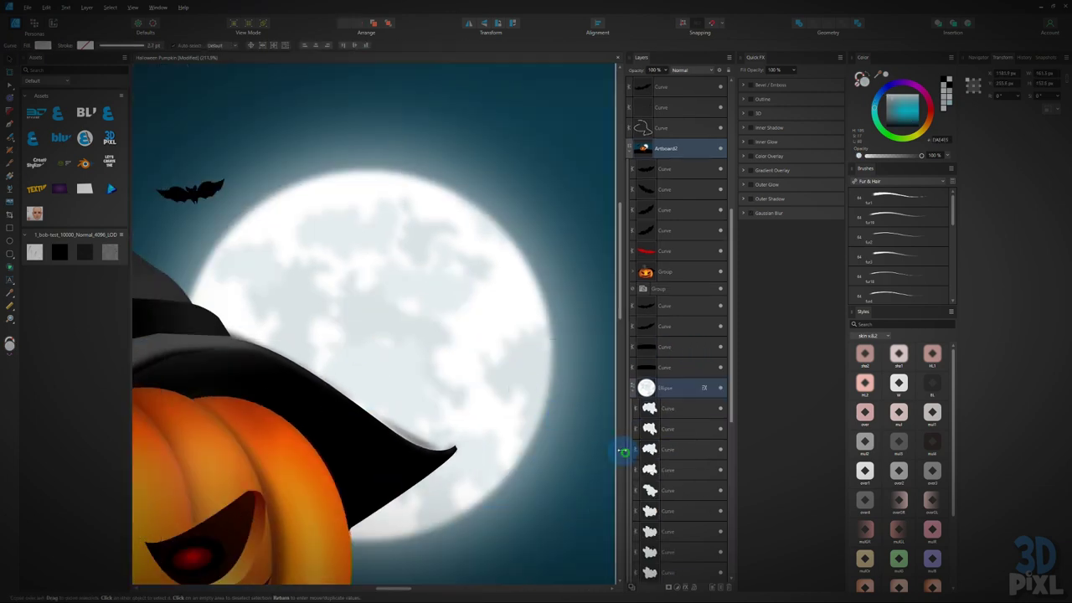
scroll(542, 452, "down", 3)
left_click(544, 456)
scroll(540, 471, "down", 3)
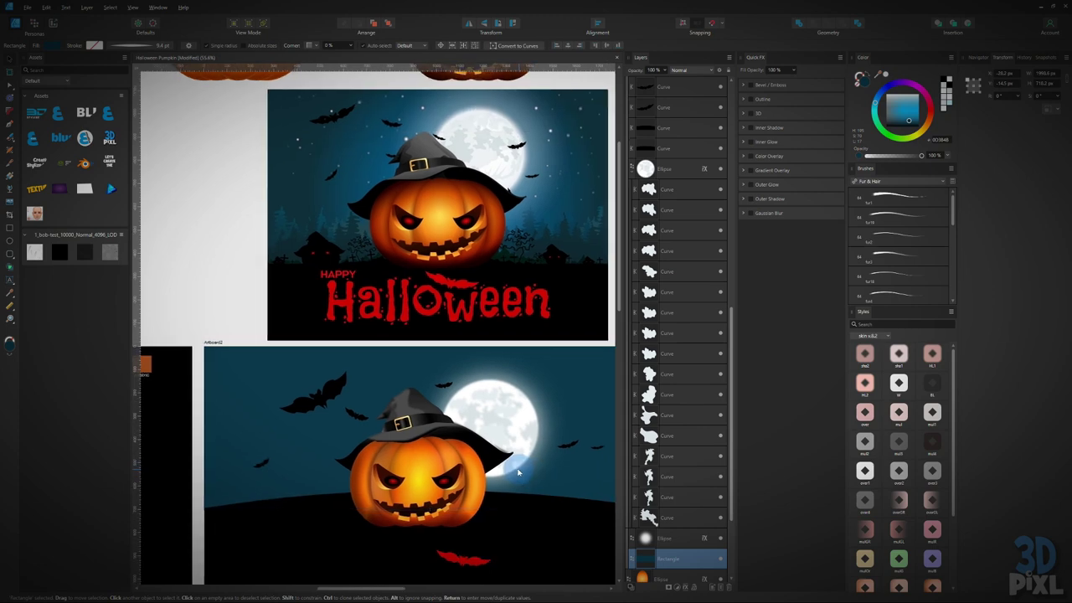
Step: Duplicate the crater patch at the moon's right edge, shrink and rotate the copy, and place it above the original along that edge
scroll(519, 473, "up", 4)
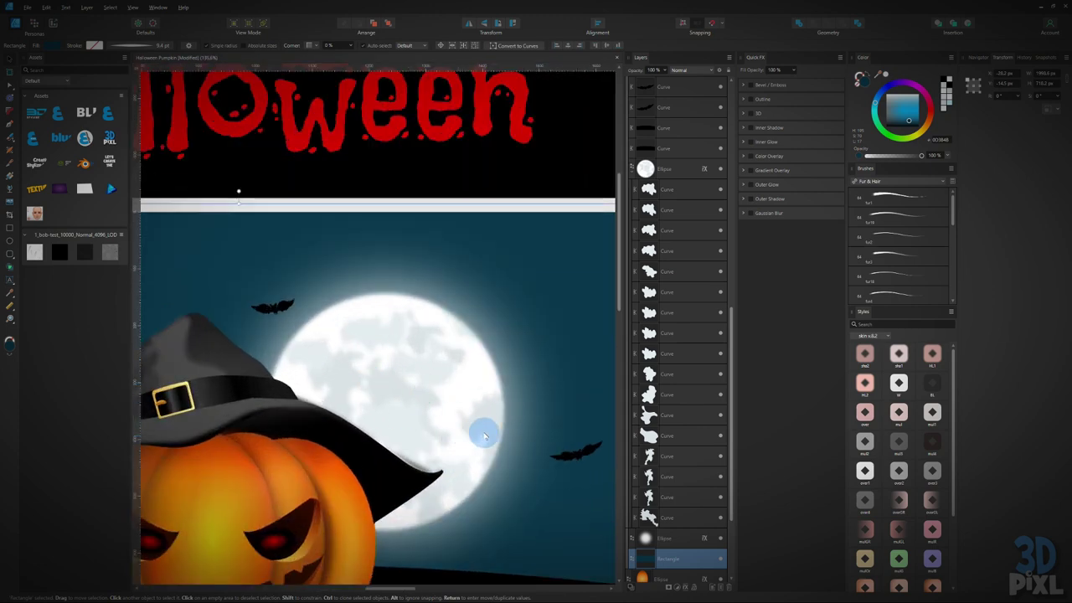
left_click(484, 436)
double_click(478, 427)
scroll(482, 423, "up", 4)
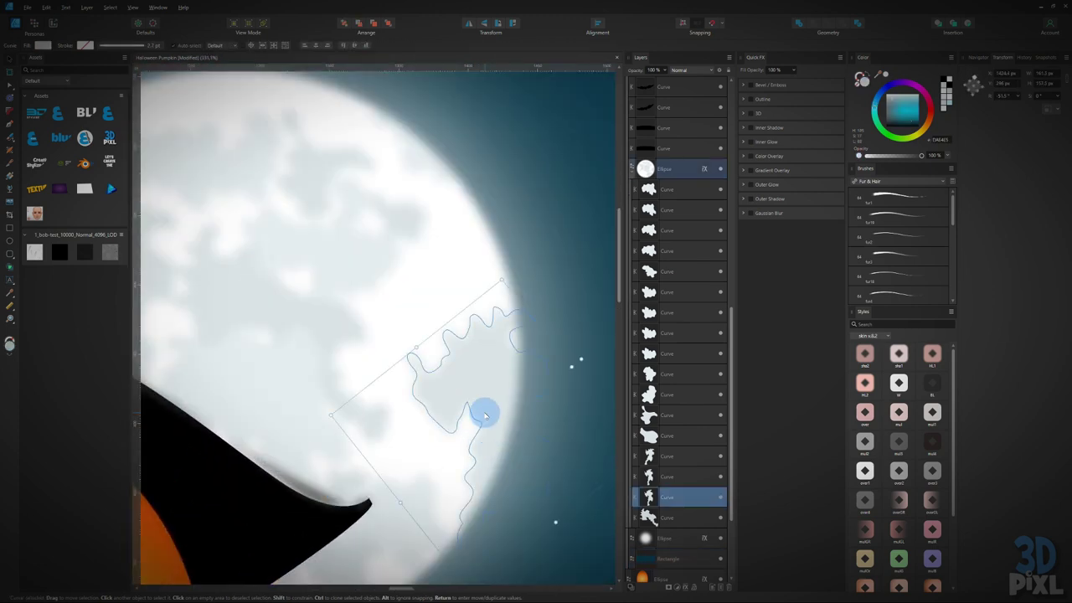
left_click_drag(486, 410, 435, 301)
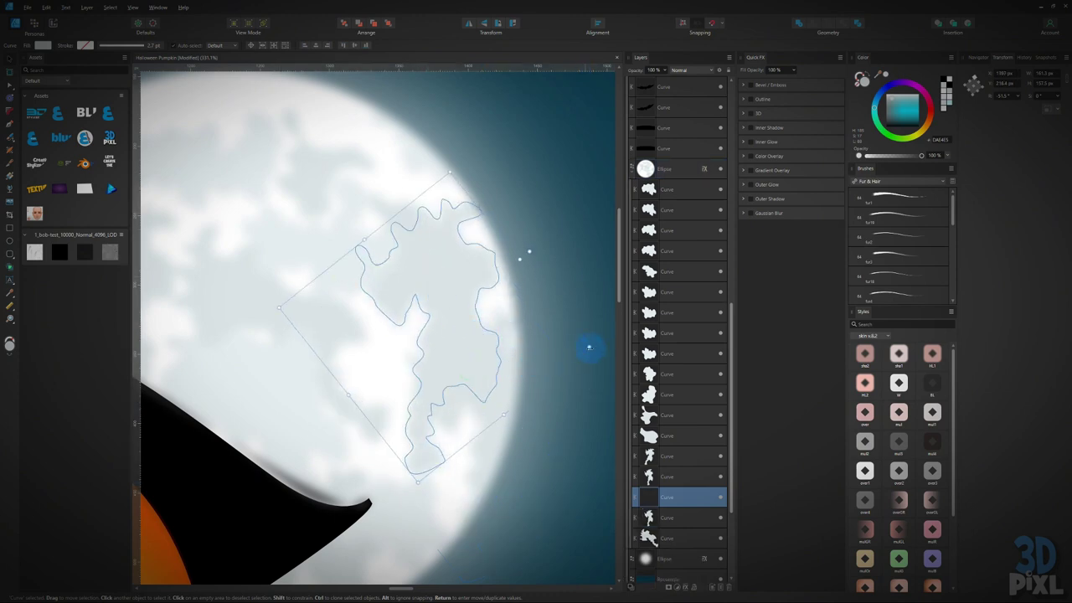
left_click_drag(589, 345, 475, 326)
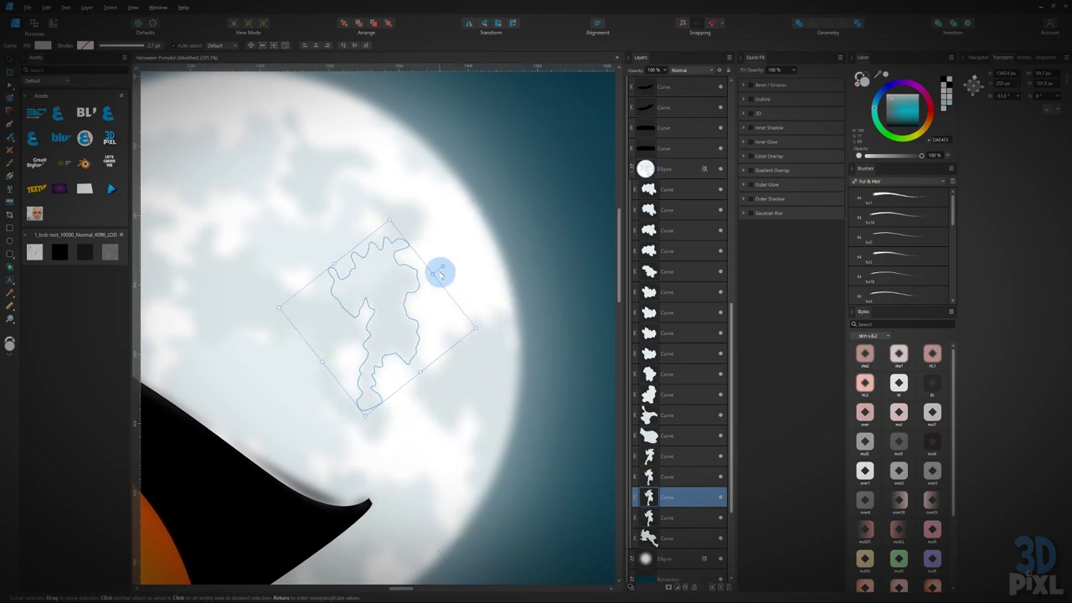
left_click_drag(423, 262, 491, 269)
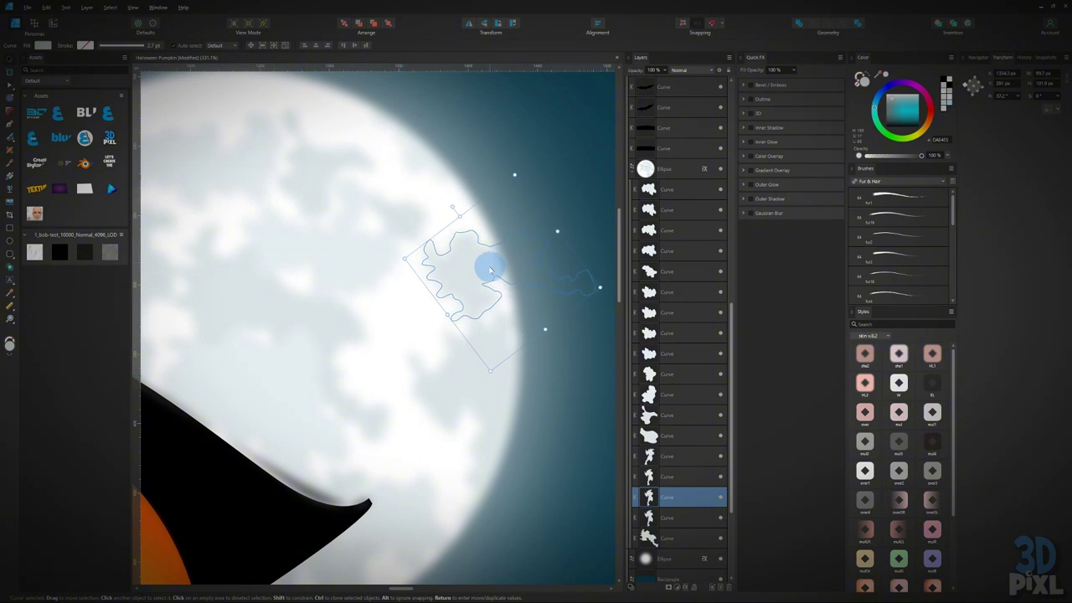
key("i")
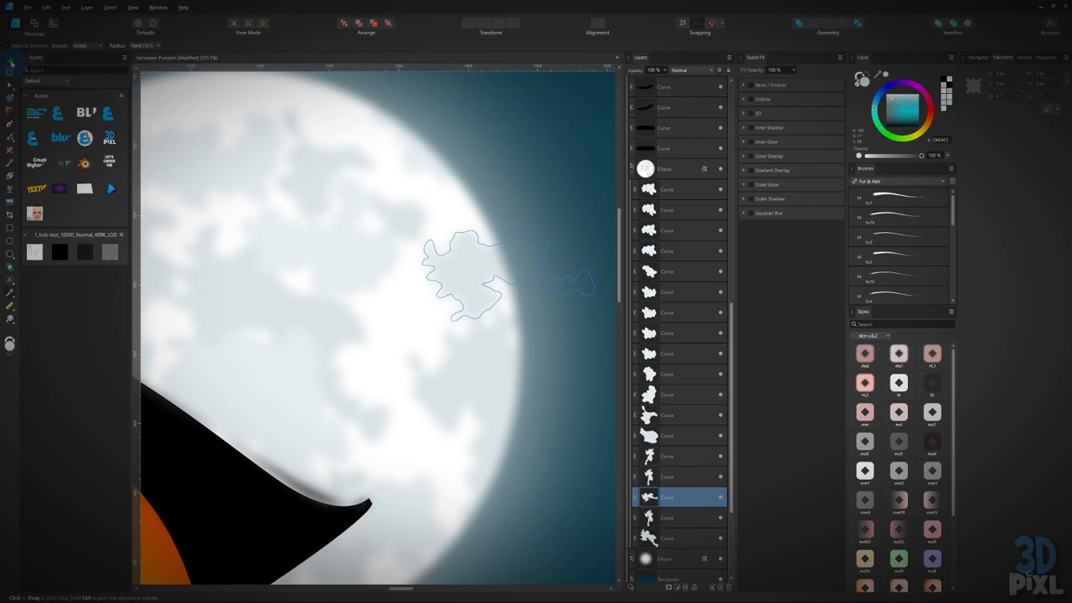
key("v")
Step: Compare the moon ellipse with and without its Gaussian Blur and with Preserve alpha switched on and off
left_click(409, 323)
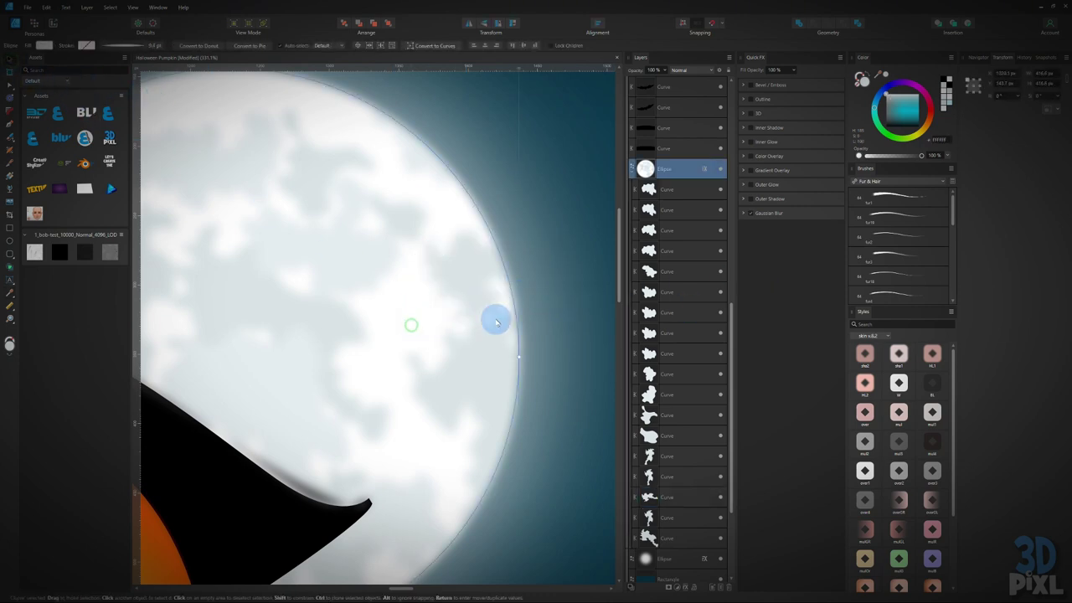
left_click(752, 216)
left_click(749, 214)
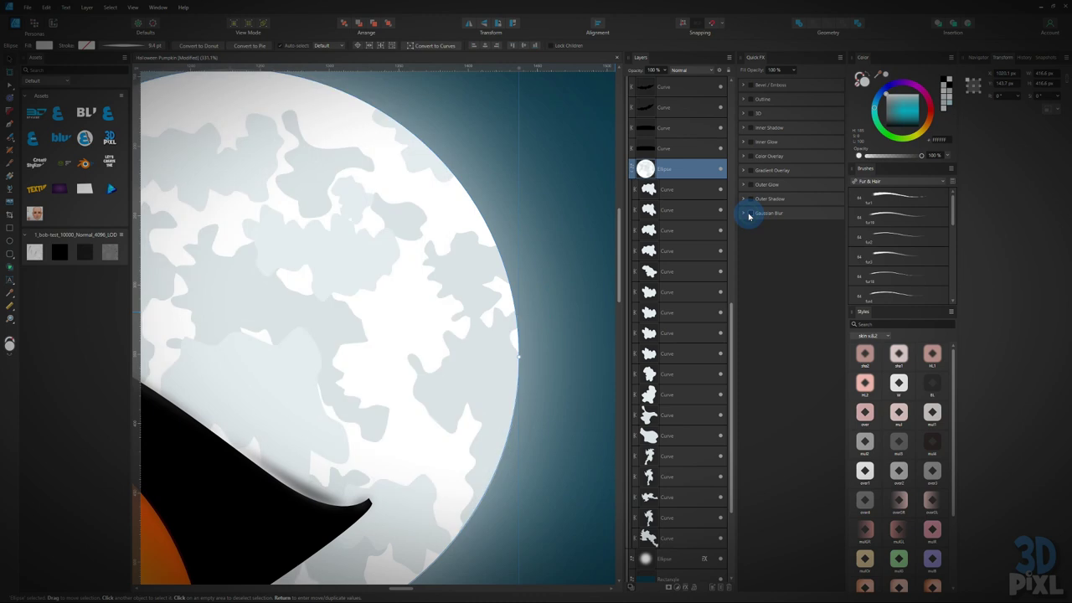
left_click(749, 214)
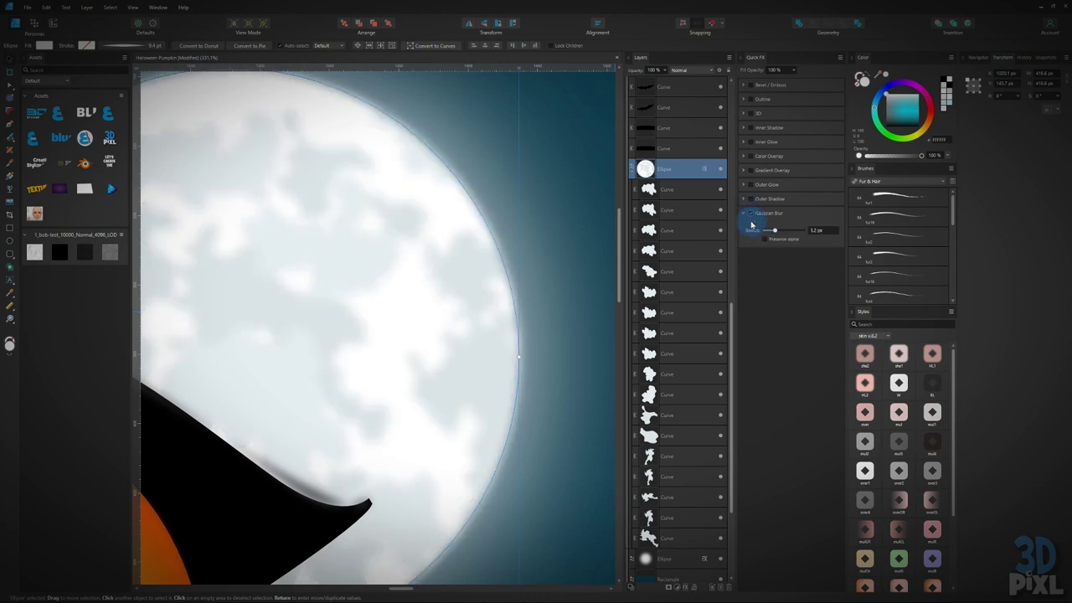
left_click(765, 240)
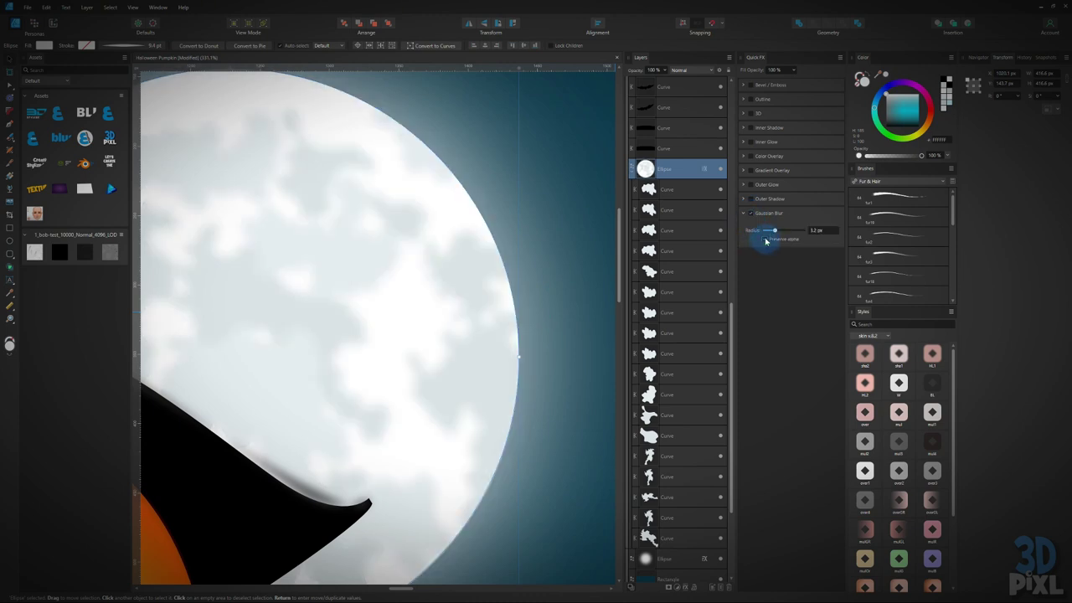
left_click(765, 240)
left_click(766, 240)
left_click(765, 239)
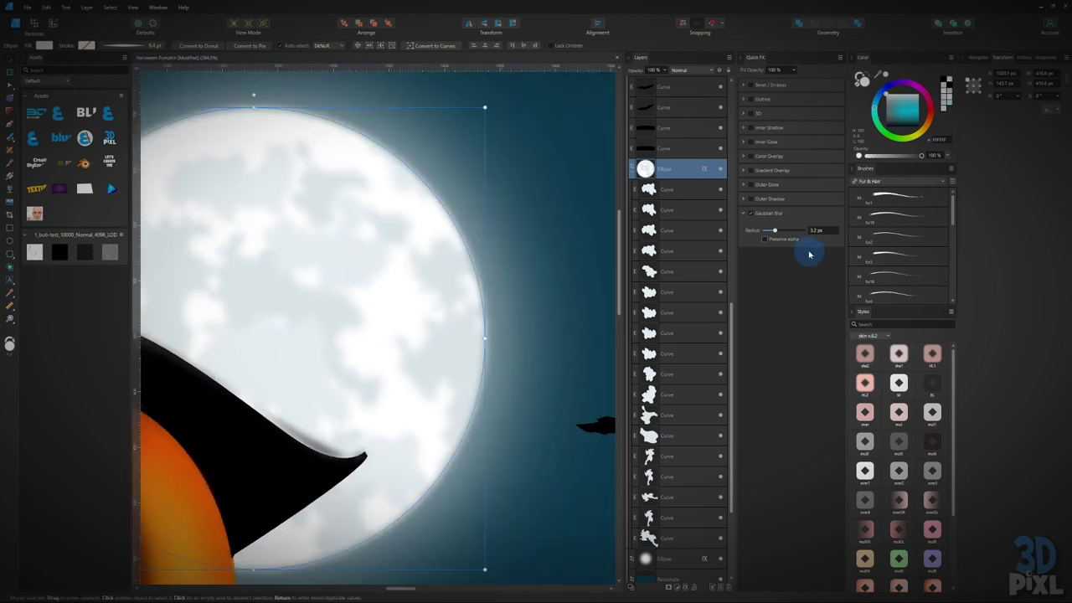
scroll(369, 303, "down", 2)
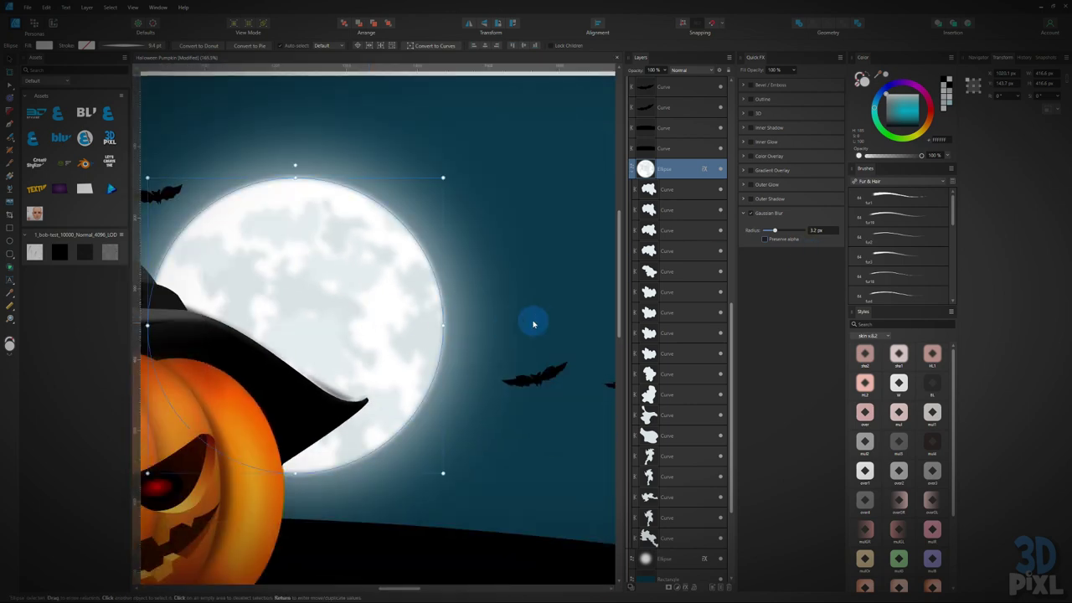
left_click(535, 318)
Step: Move the two bats beside the moon onto it, the larger over its lower right and the smaller across its right edge
scroll(314, 256, "down", 6)
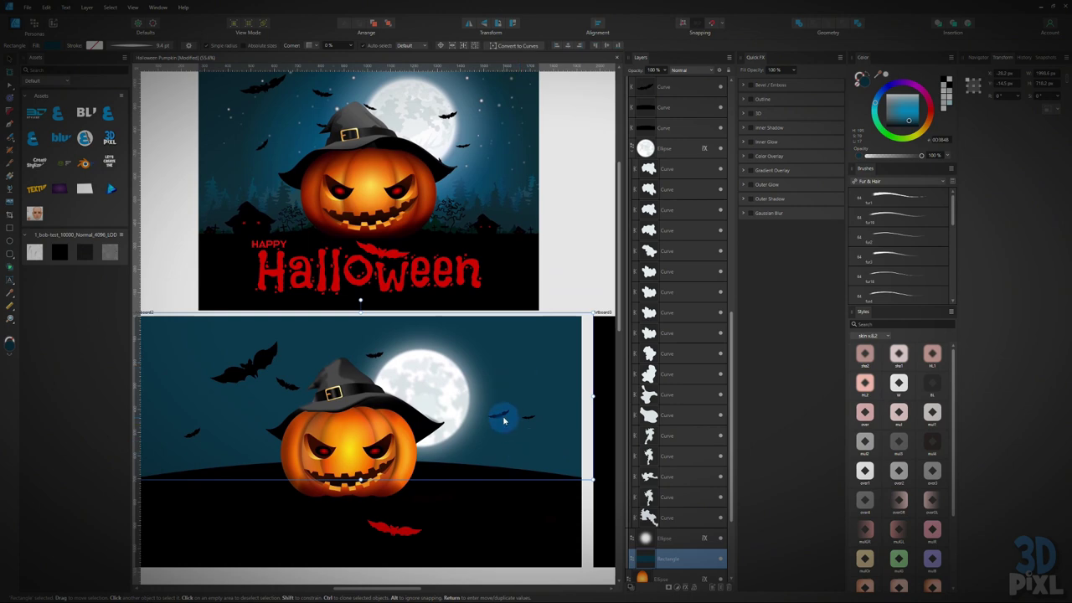
left_click(500, 415)
scroll(502, 414, "up", 8)
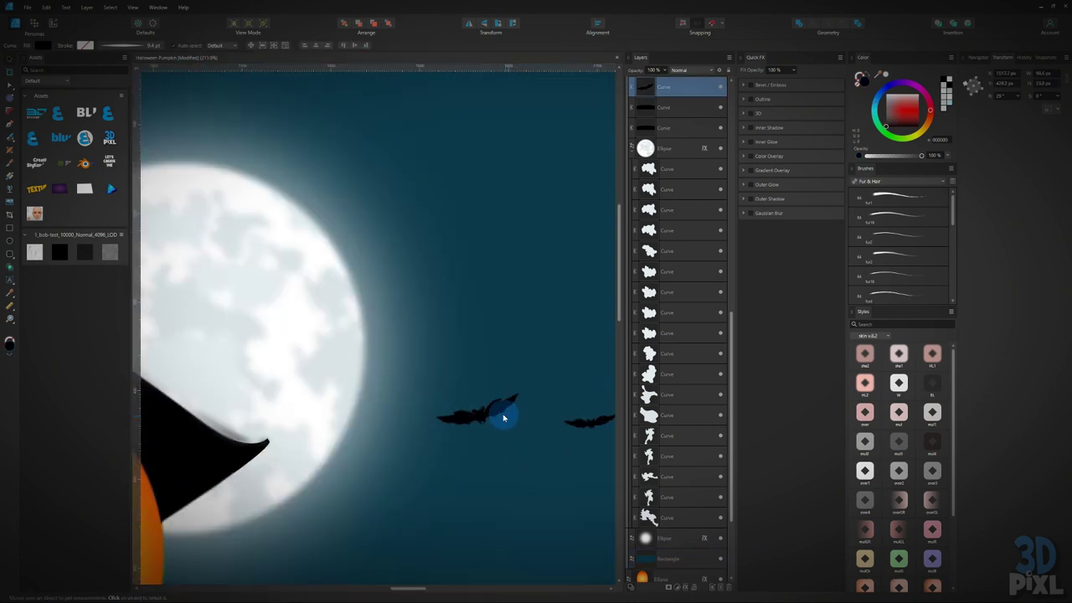
left_click_drag(503, 413, 315, 372)
scroll(374, 396, "down", 4)
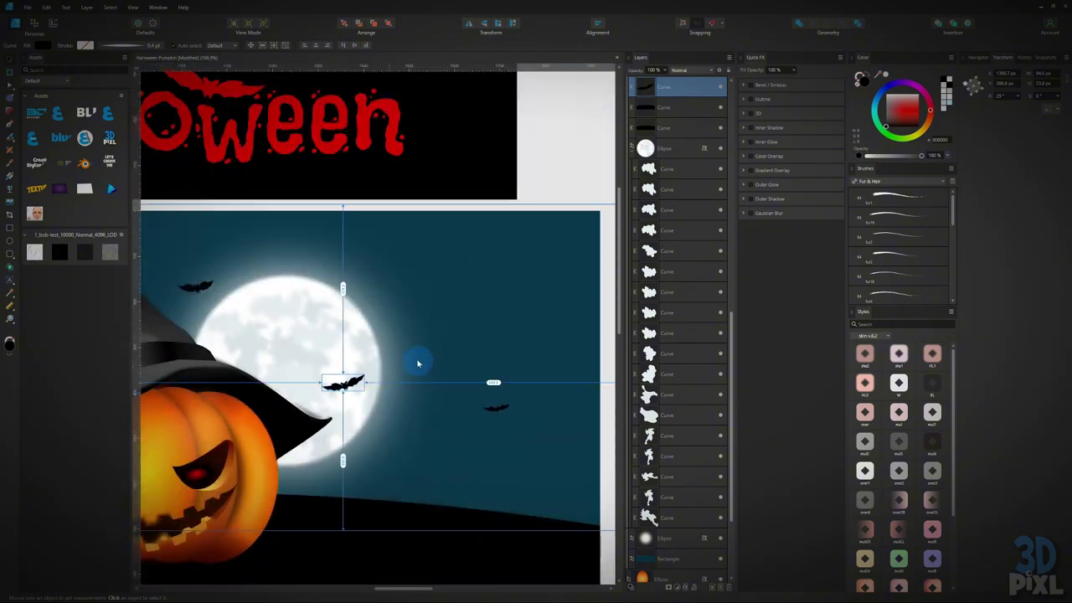
left_click_drag(419, 363, 394, 441)
left_click_drag(446, 475, 353, 473)
left_click_drag(328, 376, 453, 386)
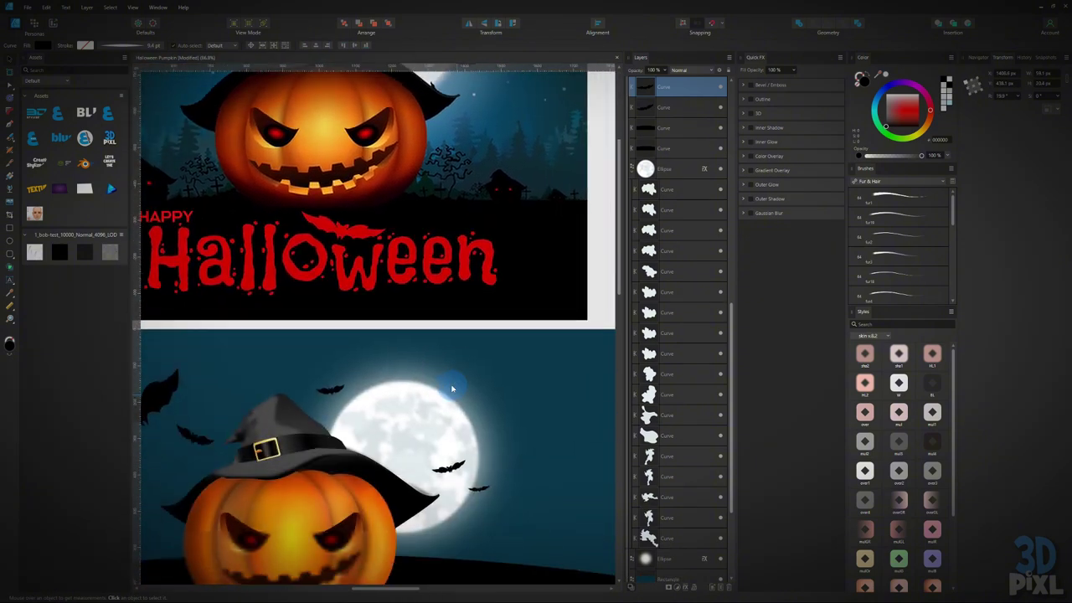
Step: Duplicate the small bat at the moon's right edge and place the copy over the moon's left edge beside the hat
left_click(332, 382)
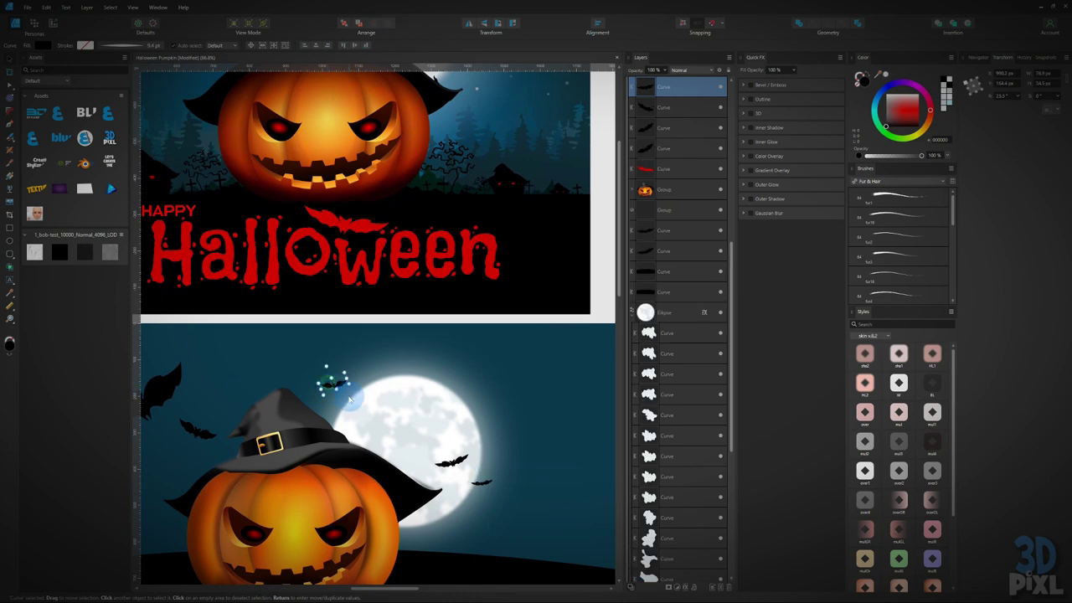
left_click(482, 484)
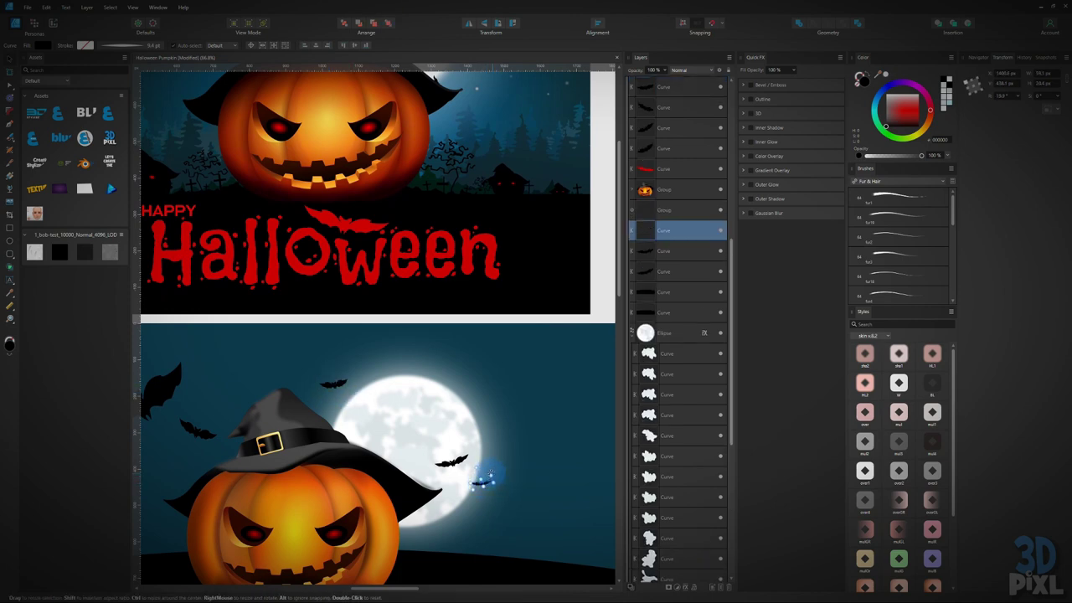
left_click(485, 479, "shift")
scroll(490, 487, "up", 3)
scroll(492, 489, "up", 2)
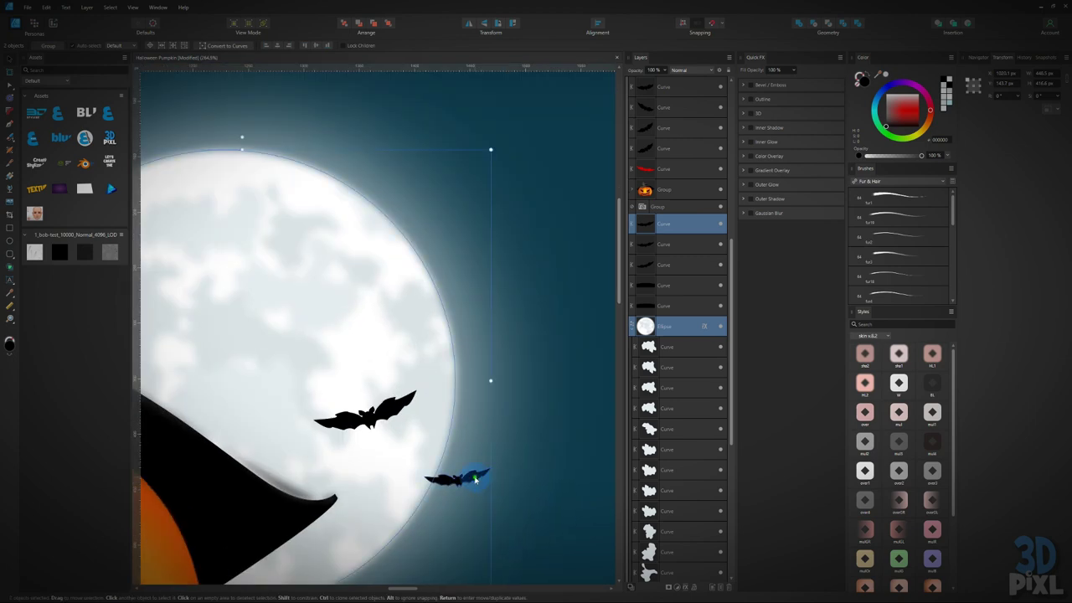
left_click(459, 457)
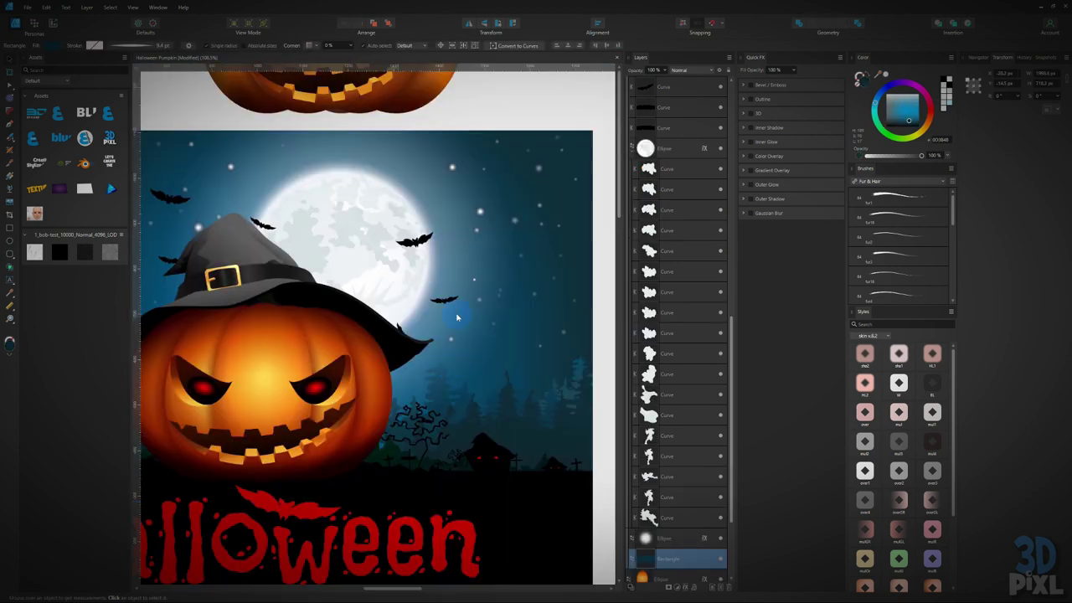
Step: Try a 100 px Outer Glow on the blurred ellipse behind the moon and change its colour to dark grey
left_click_drag(470, 337, 427, 126)
left_click_drag(399, 79, 435, 300)
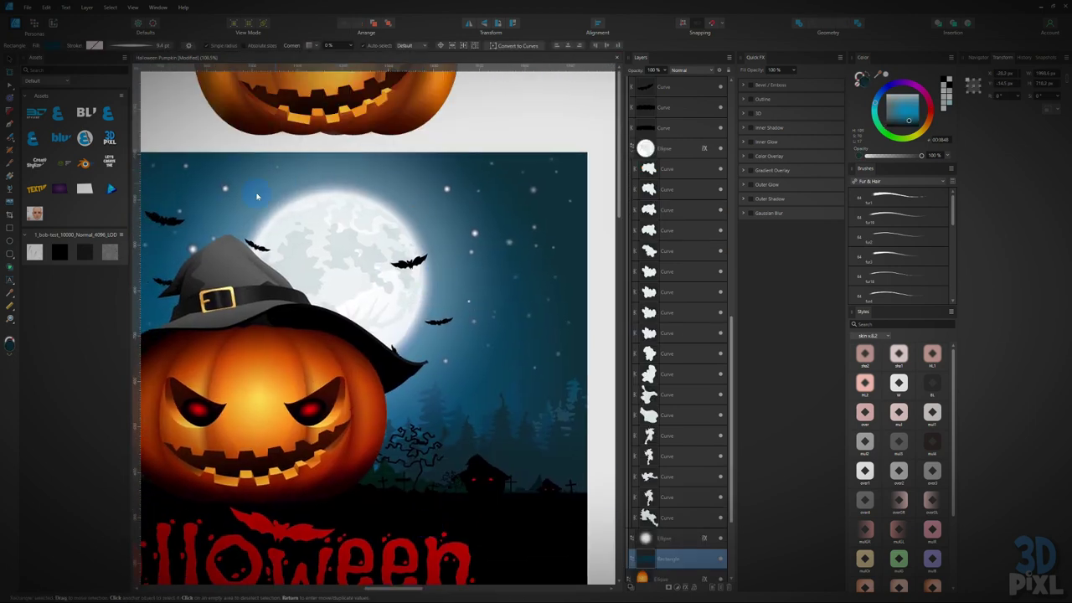
scroll(423, 449, "down", 5)
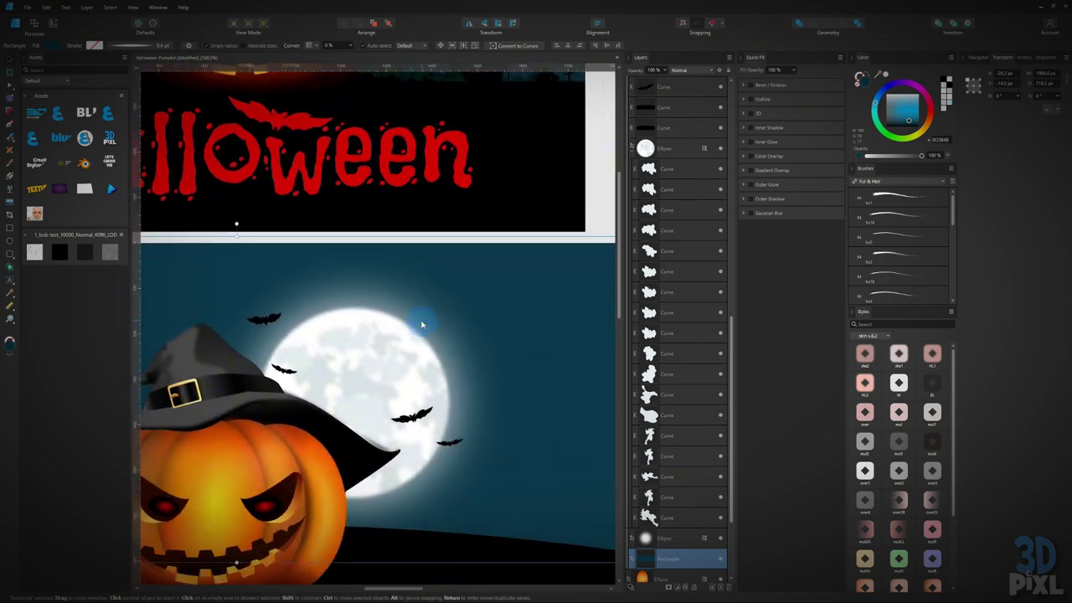
left_click(419, 353)
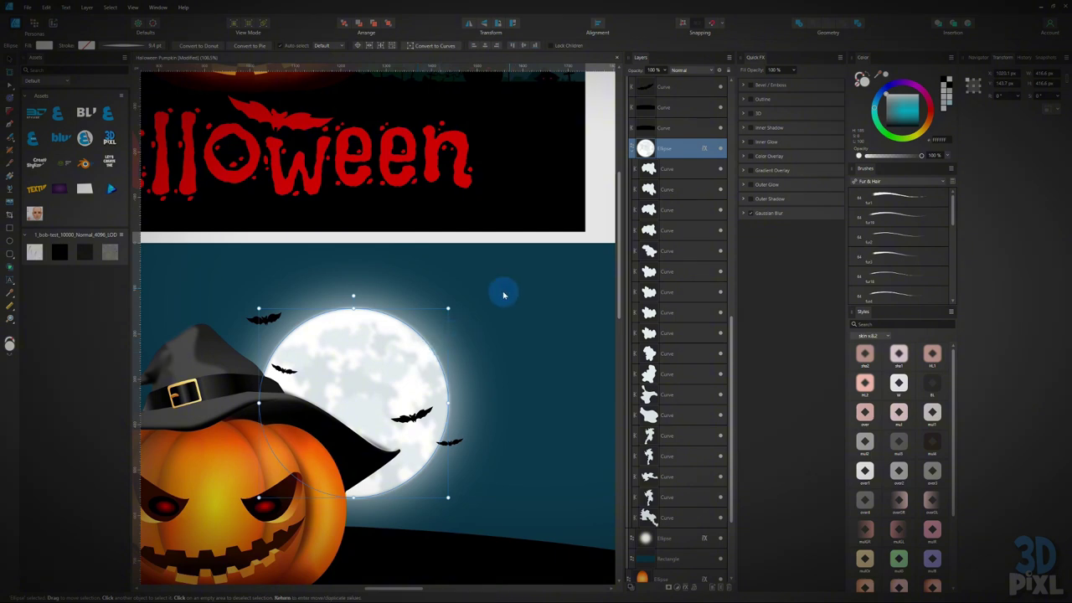
left_click(414, 336, "alt")
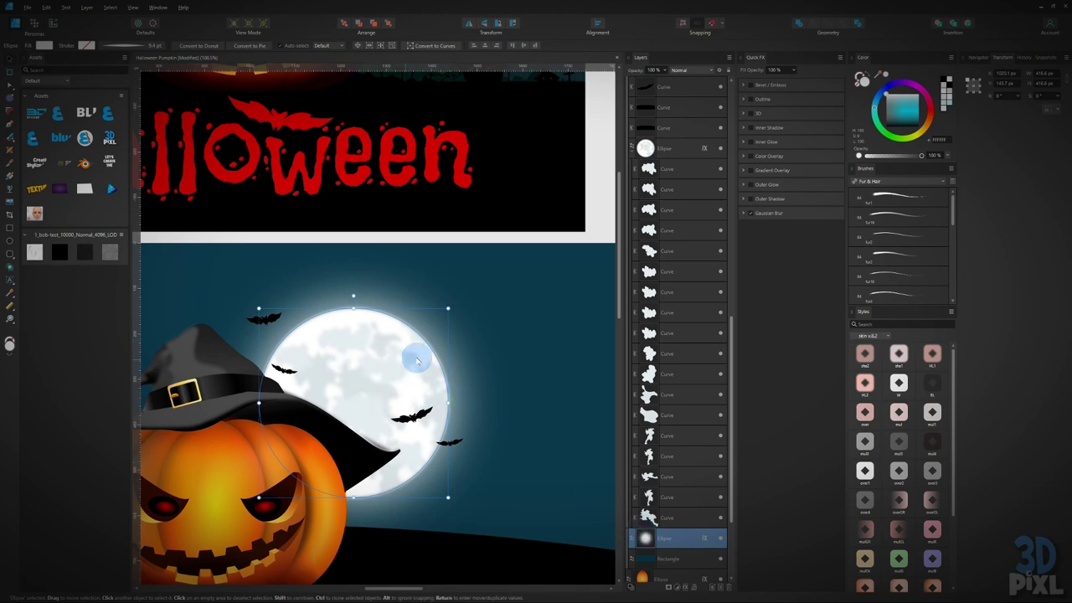
left_click(750, 184)
left_click_drag(773, 221, 801, 223)
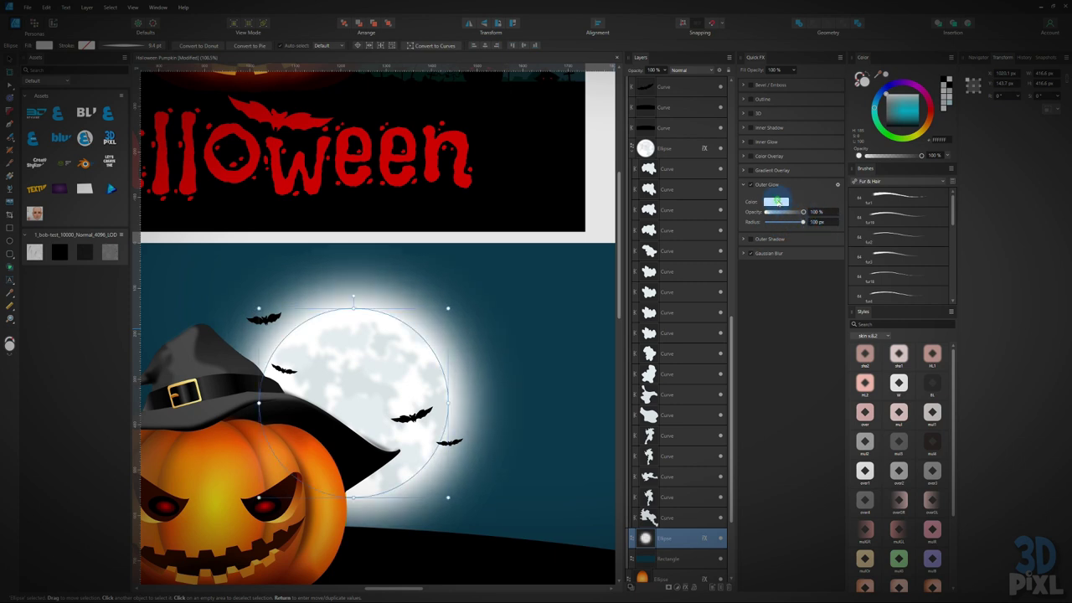
left_click(776, 201)
left_click_drag(769, 270, 725, 249)
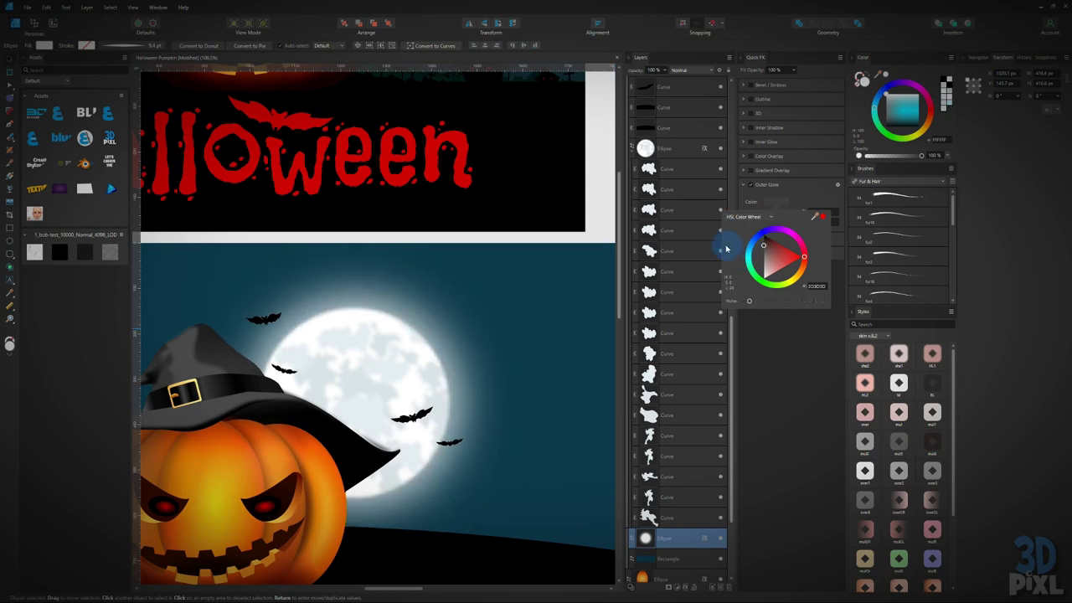
left_click(522, 306)
scroll(519, 319, "down", 3)
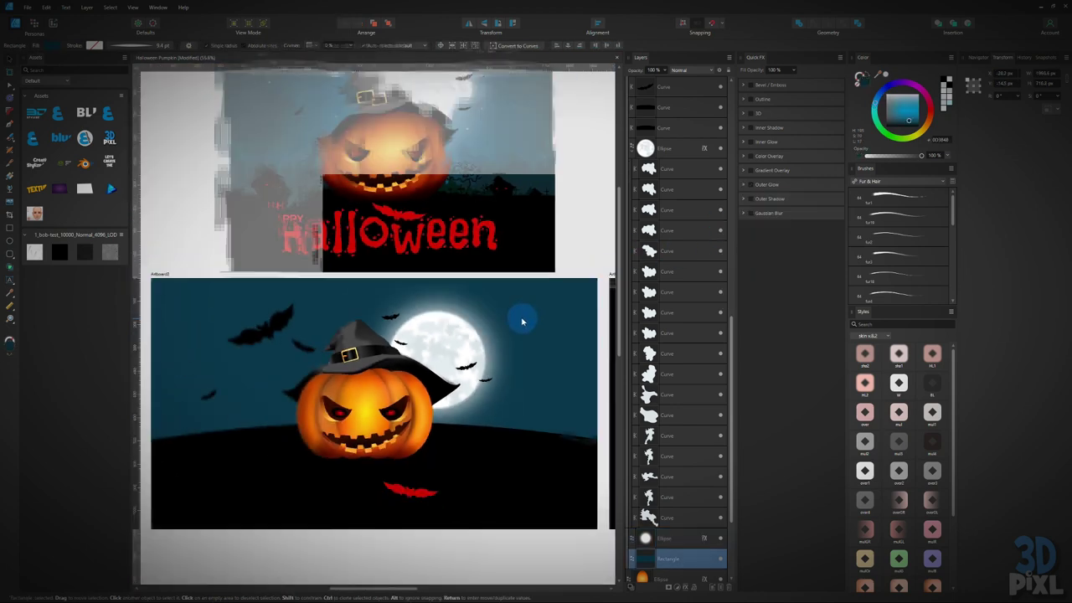
scroll(519, 319, "up", 3)
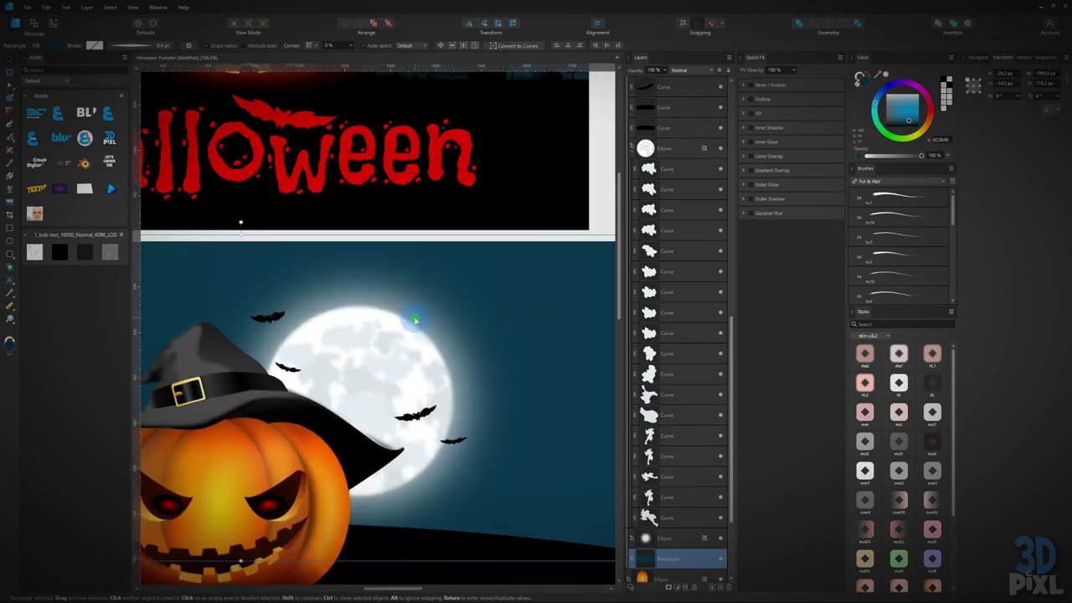
Step: Duplicate the blurred glow ellipse without Outer Glow, enlarge the copy to about 545 px and centre it behind the moon
left_click(673, 541)
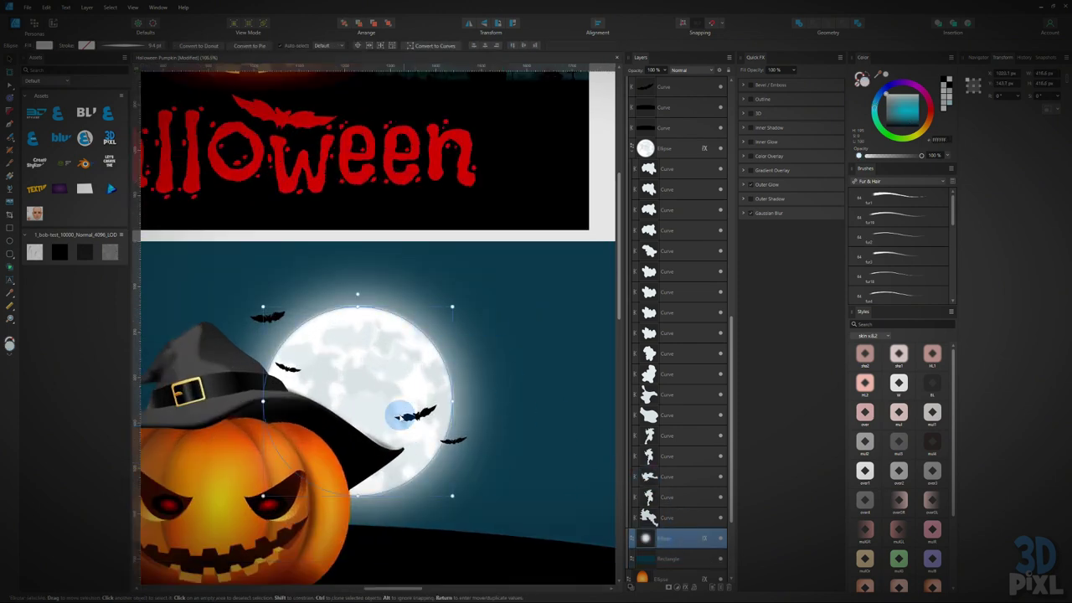
left_click(379, 374, "ctrl")
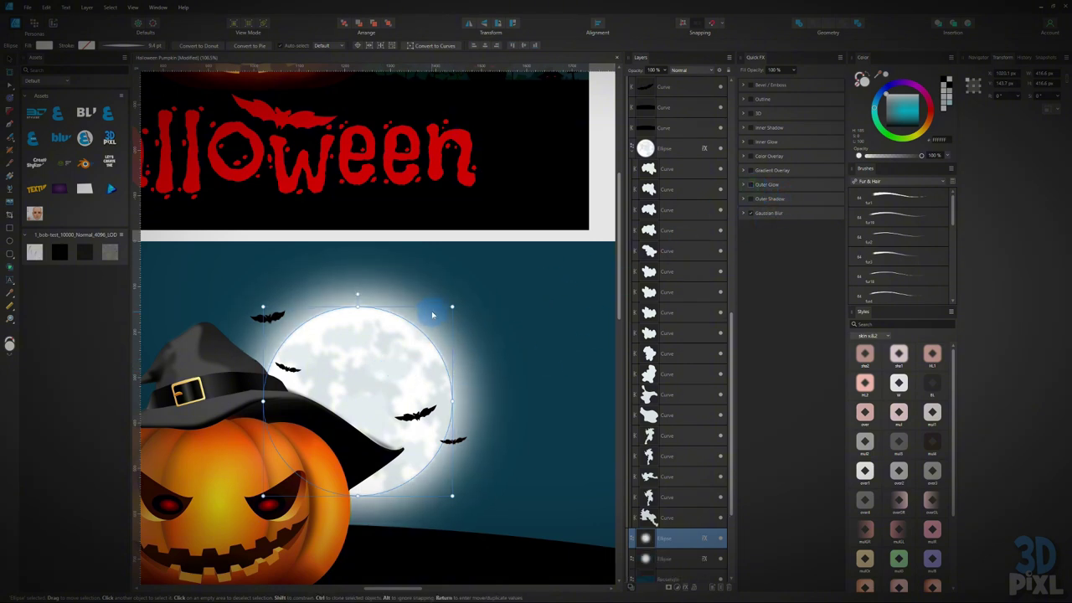
left_click_drag(452, 306, 489, 271)
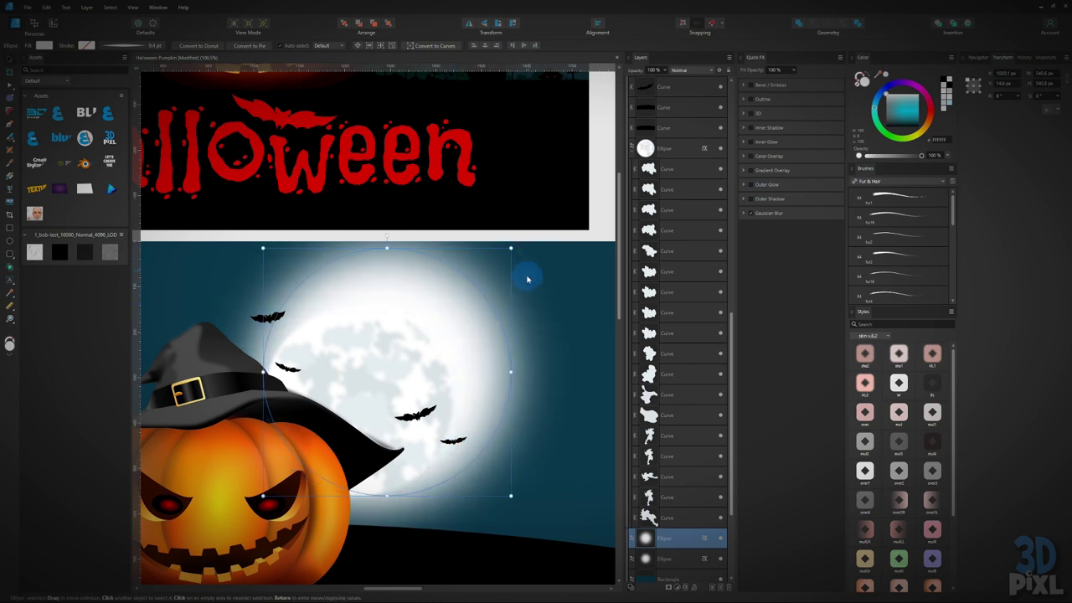
left_click_drag(455, 343, 451, 348)
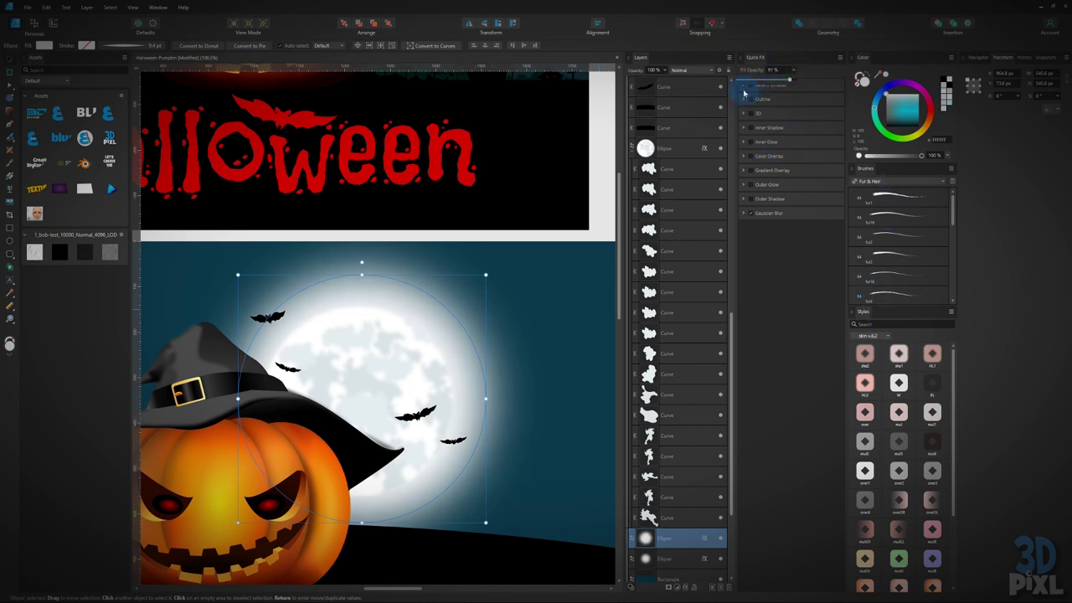
Step: Set the enlarged glow ellipse's fill opacity to 64% and its Gaussian Blur radius to 100 px
left_click(751, 79)
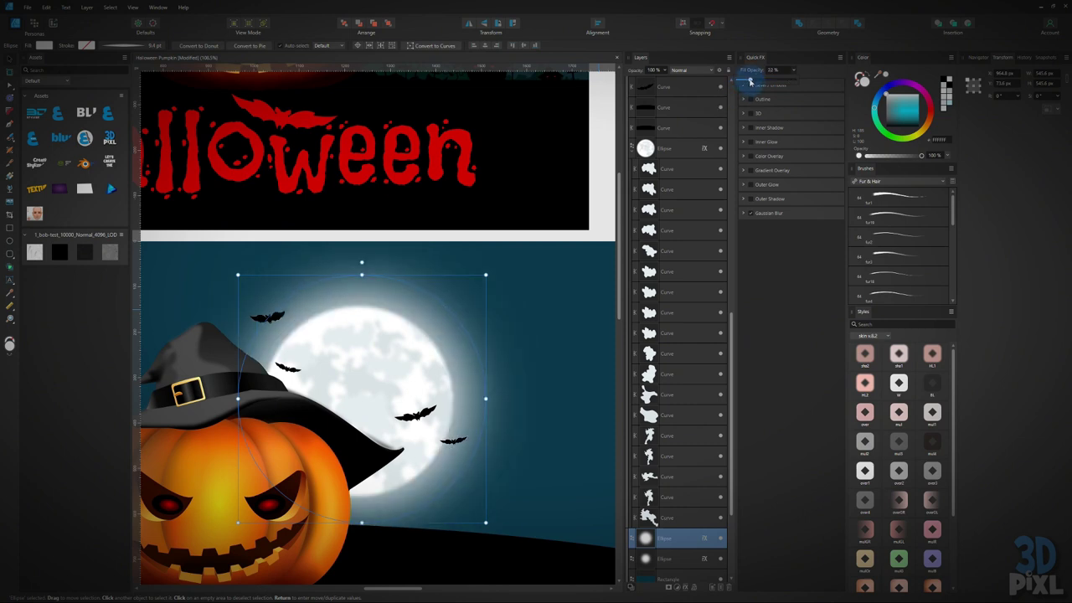
left_click_drag(760, 81, 779, 82)
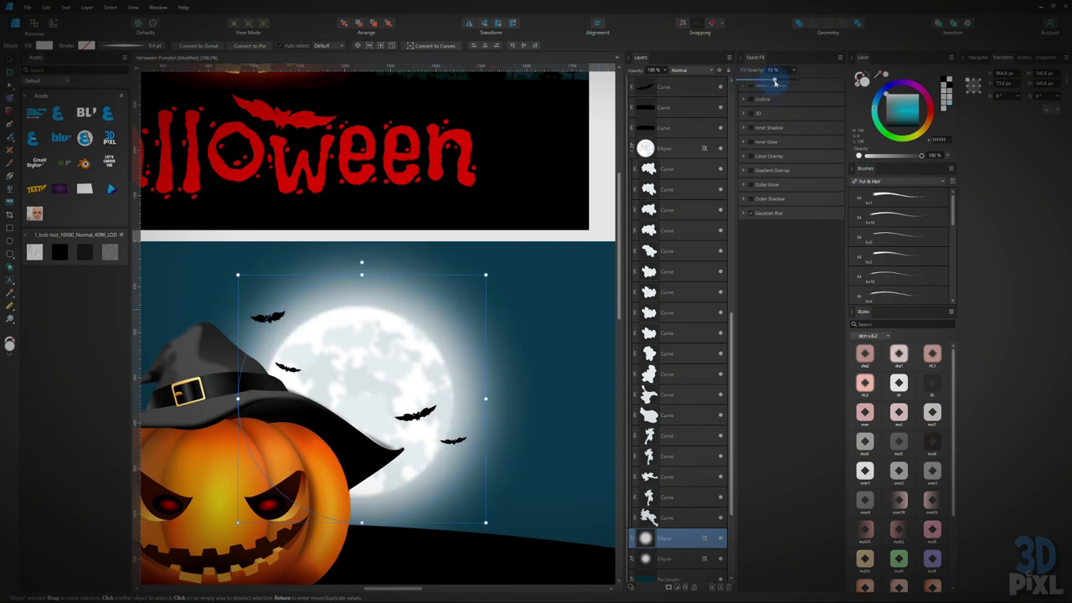
left_click(742, 213)
left_click_drag(797, 230, 833, 242)
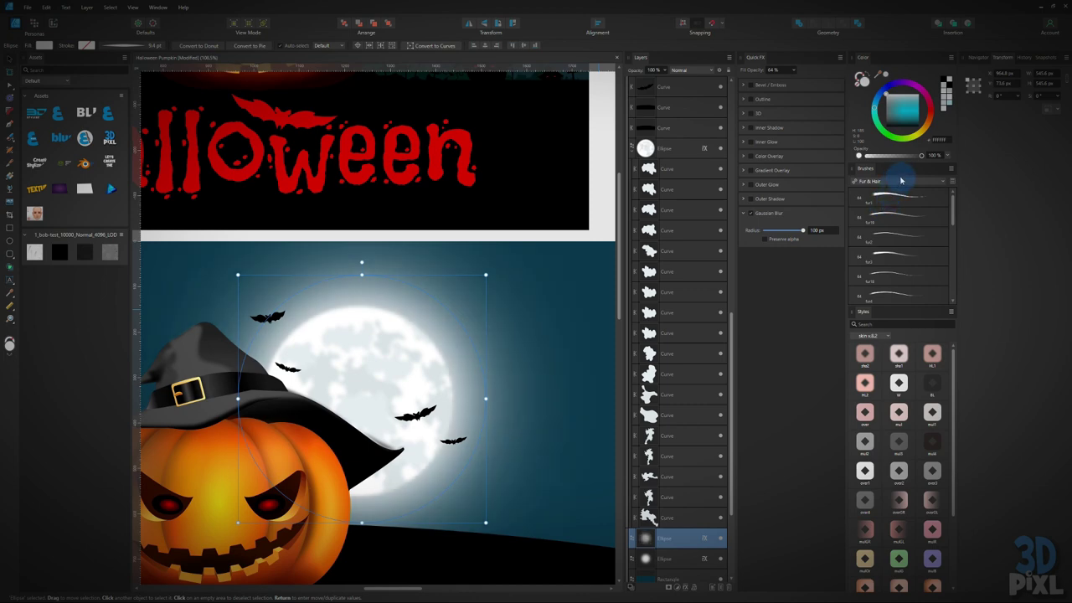
Step: Set the blend mode of the enlarged glow ellipse behind the moon to Add
left_click(691, 70)
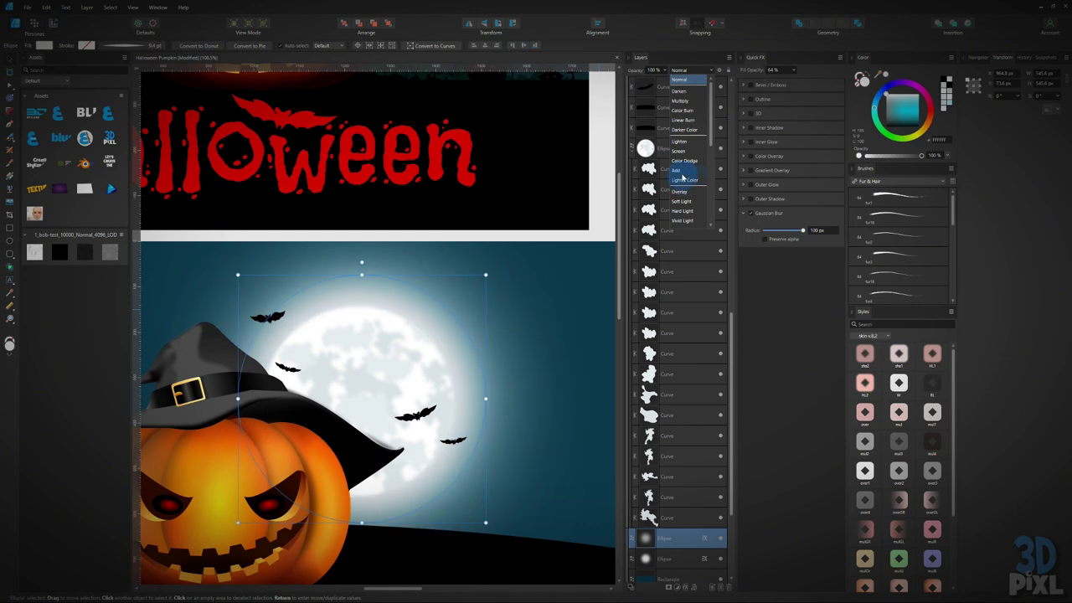
left_click(682, 171)
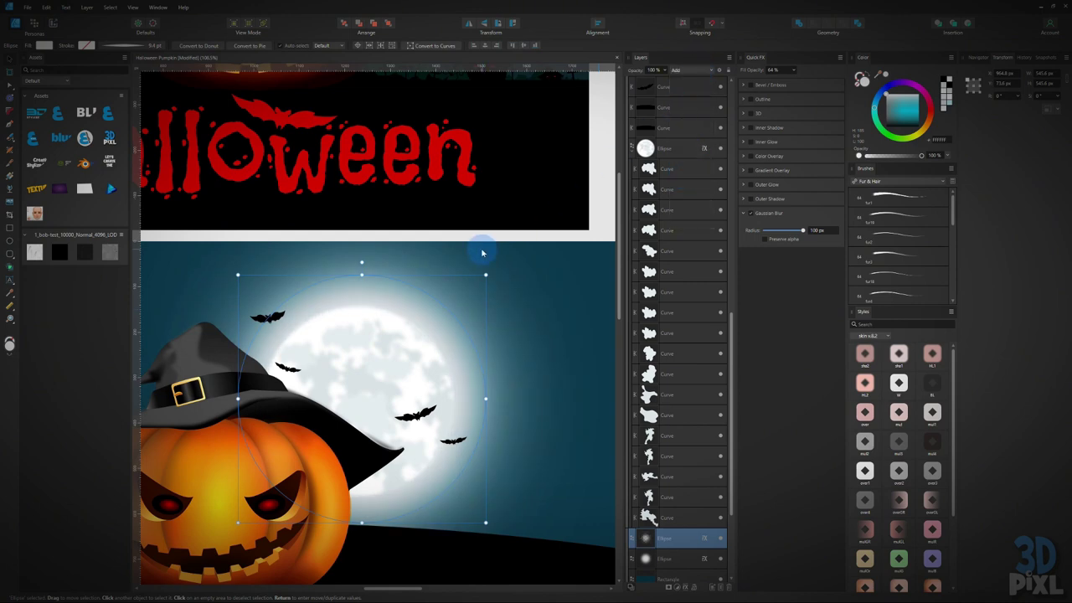
scroll(478, 249, "down", 2)
scroll(563, 258, "up", 3)
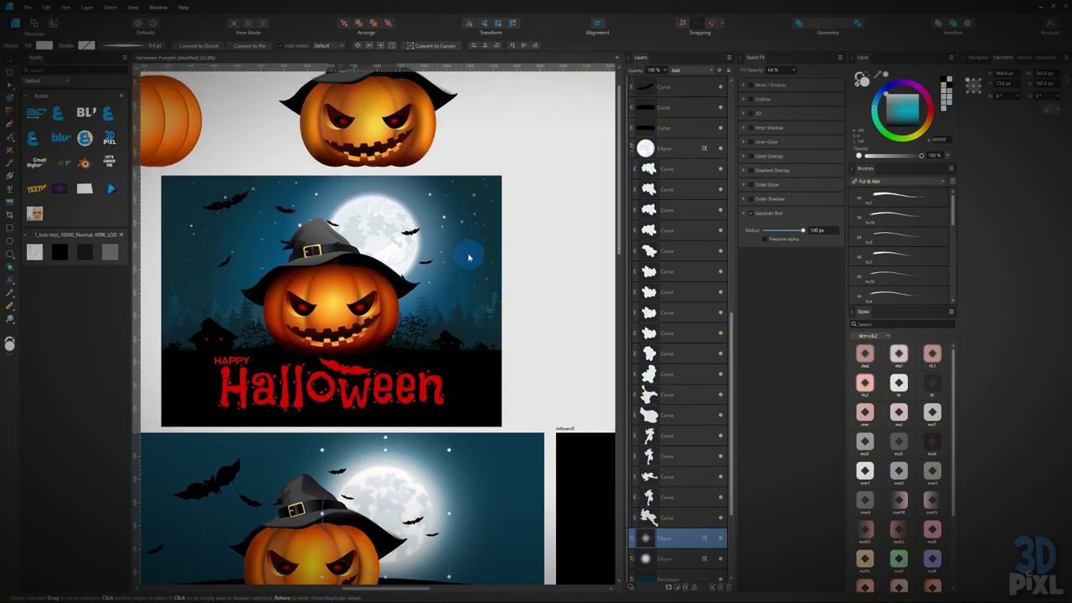
left_click_drag(558, 352, 539, 218)
left_click(550, 261)
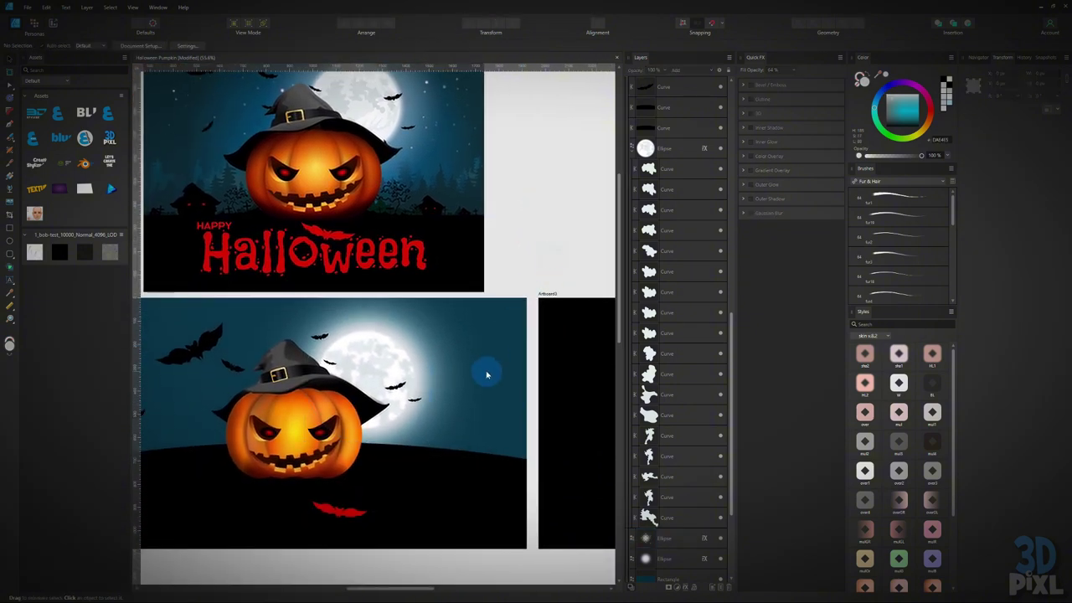
scroll(387, 383, "up", 5)
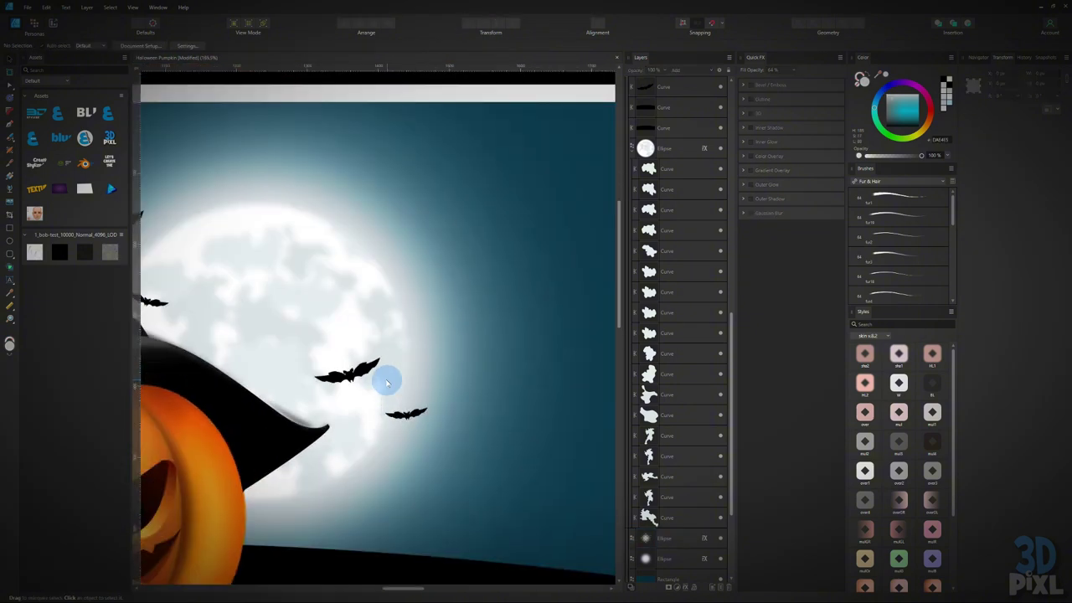
scroll(386, 382, "down", 3)
Step: Shrink the enlarged glow ellipse to about 522 px and turn off Outer Glow on the smaller glow ellipse
left_click(404, 316)
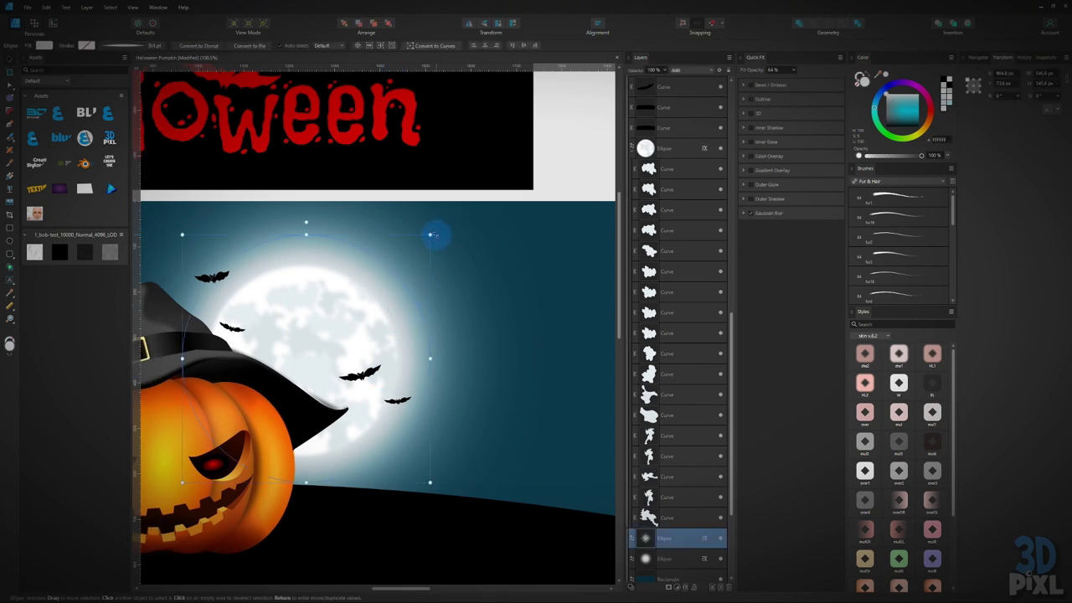
left_click_drag(418, 247, 475, 305)
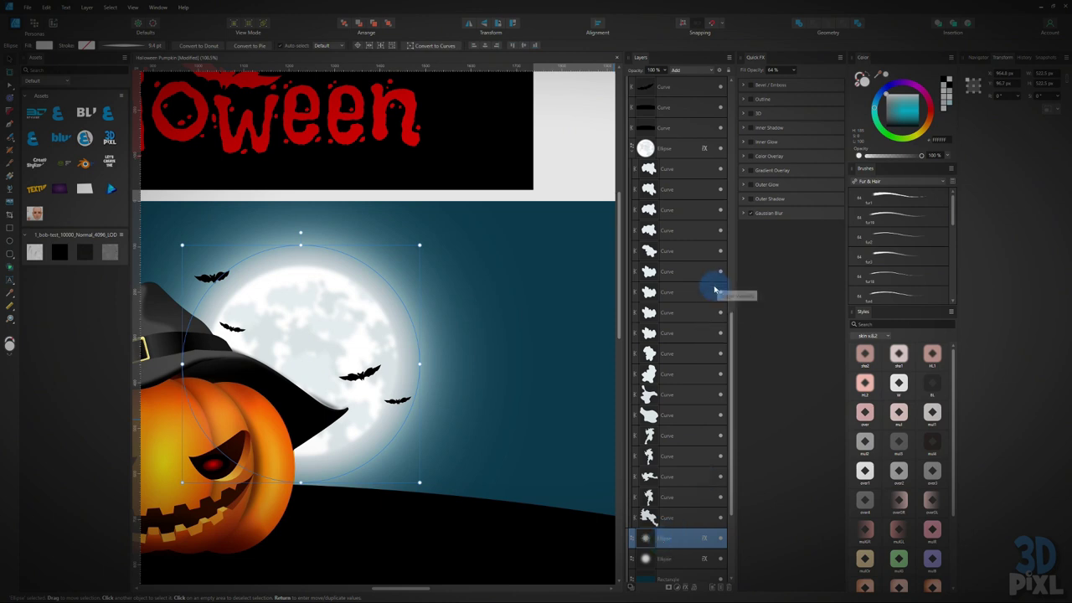
left_click(679, 558)
left_click(751, 187)
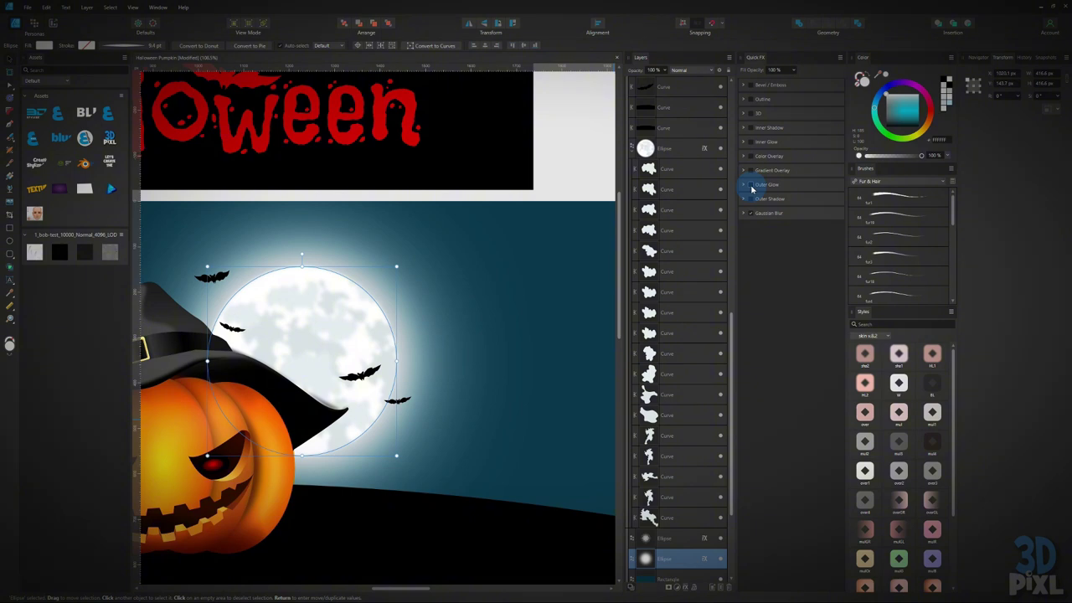
left_click(483, 308)
scroll(471, 321, "down", 3)
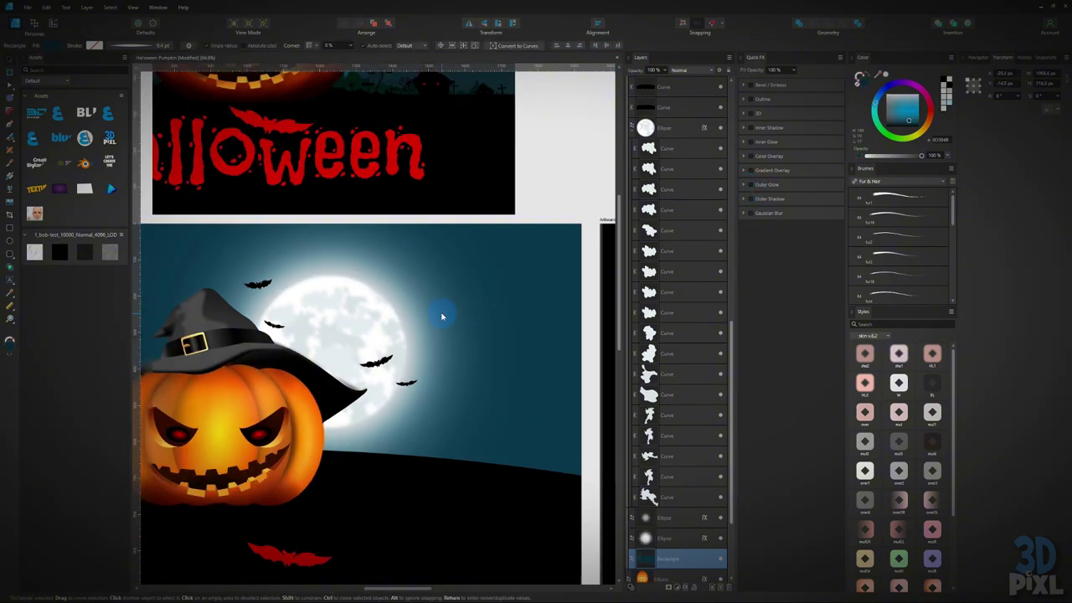
Step: Reduce the layer opacity of the enlarged glow ellipse to 46%
left_click(400, 289)
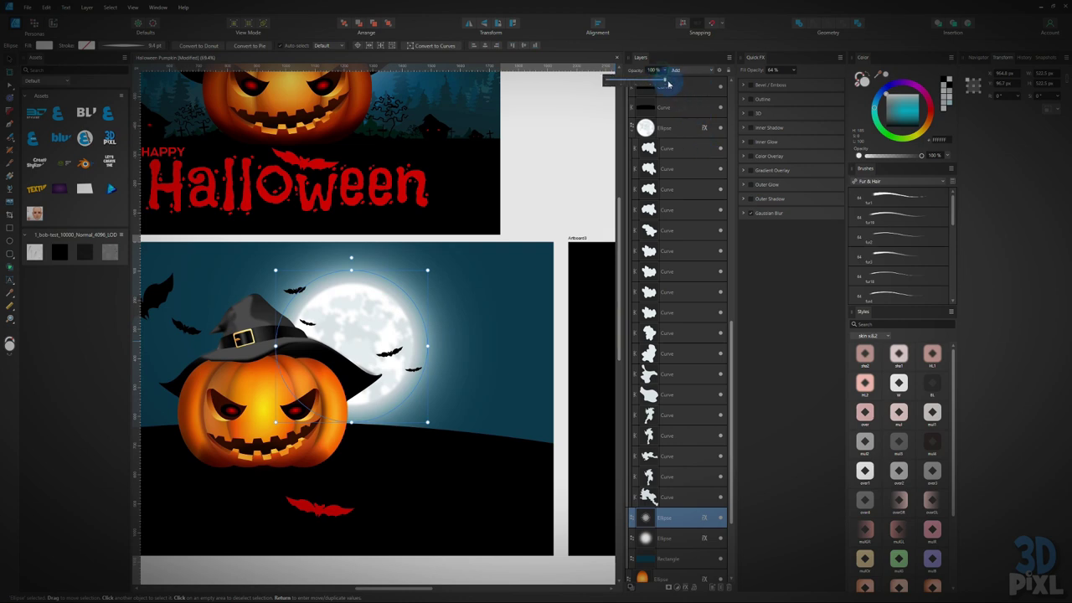
left_click_drag(668, 84, 632, 101)
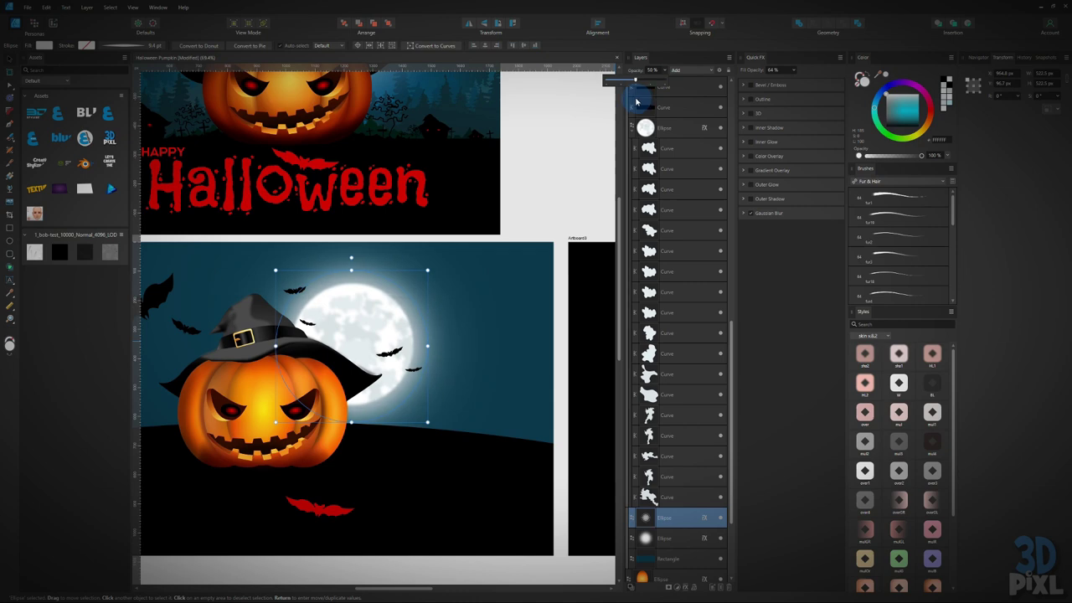
left_click(670, 558)
scroll(402, 299, "up", 3)
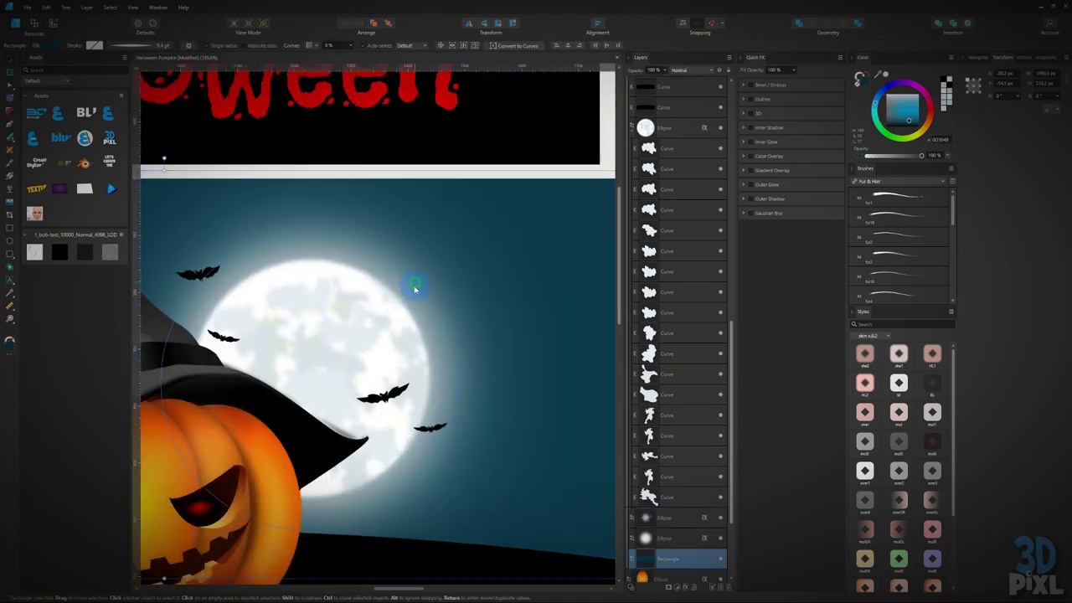
Step: Shrink the larger glow ellipse to about 487 px and nudge it right and up to recentre it behind the moon
left_click(415, 289)
left_click_drag(440, 296, 541, 304)
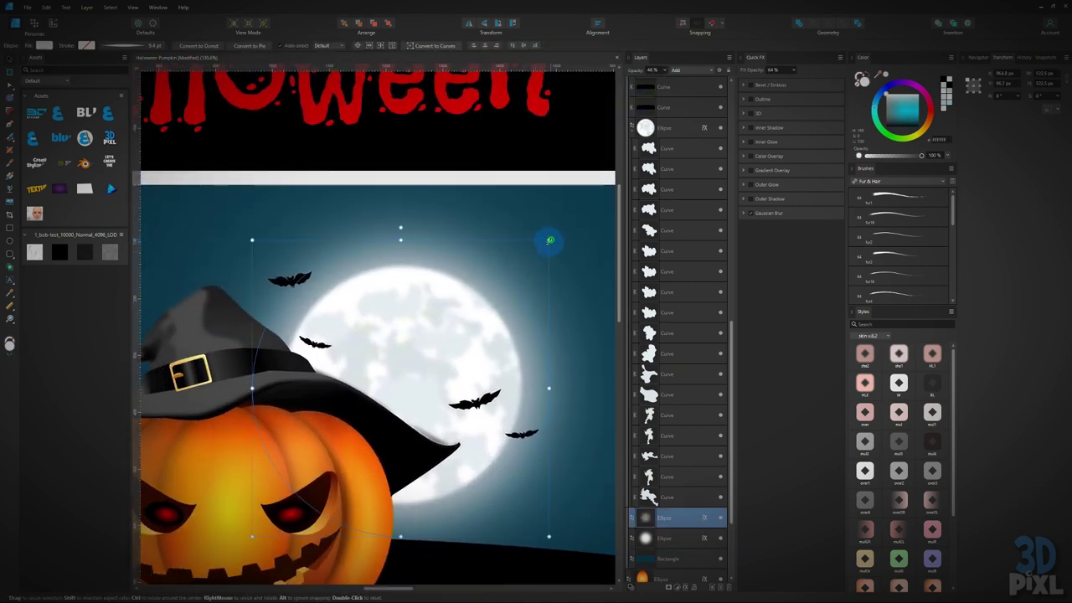
left_click_drag(549, 240, 532, 256)
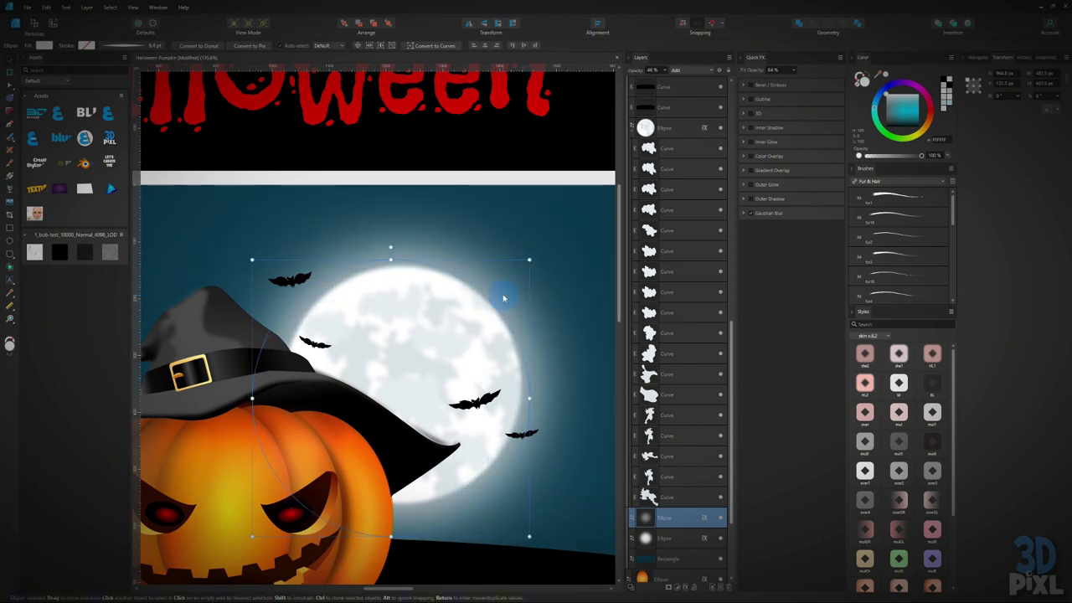
key("shift+Right")
key("shift+Right")
key("shift+Right")
key("shift+Up")
key("shift+Left")
key("shift+Left")
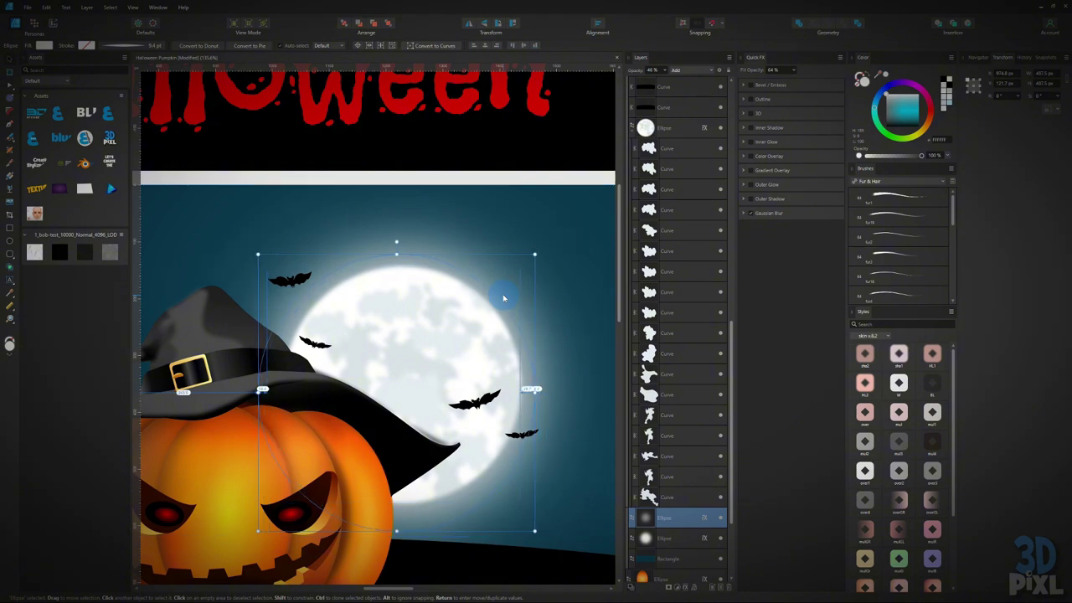
key("shift+Up")
Step: Add an Inner Shadow to the moon ellipse and increase the shadow's radius
left_click(453, 297)
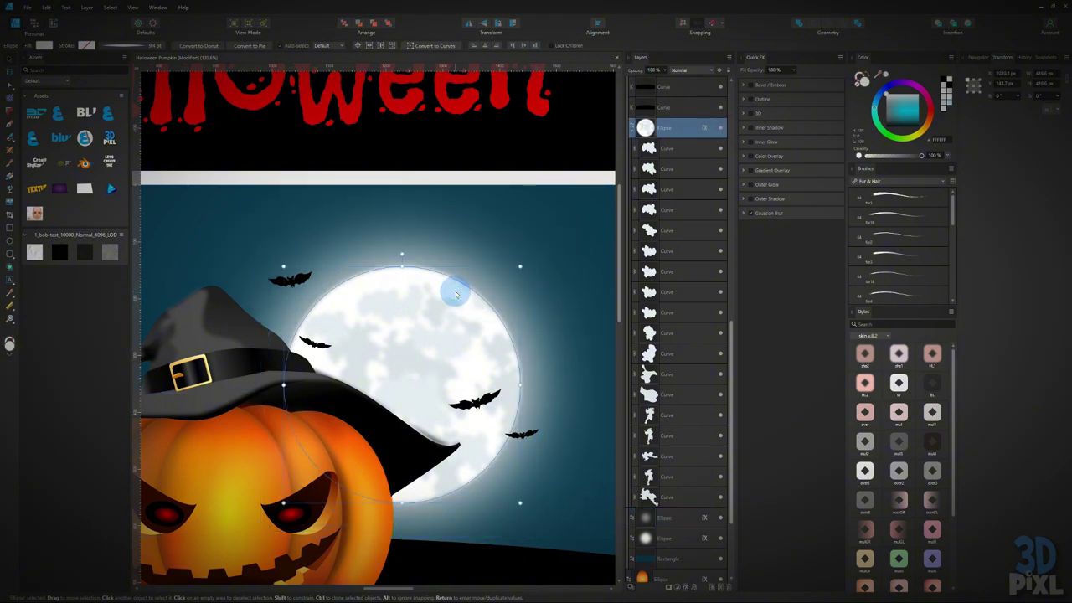
scroll(670, 255, "up", 4)
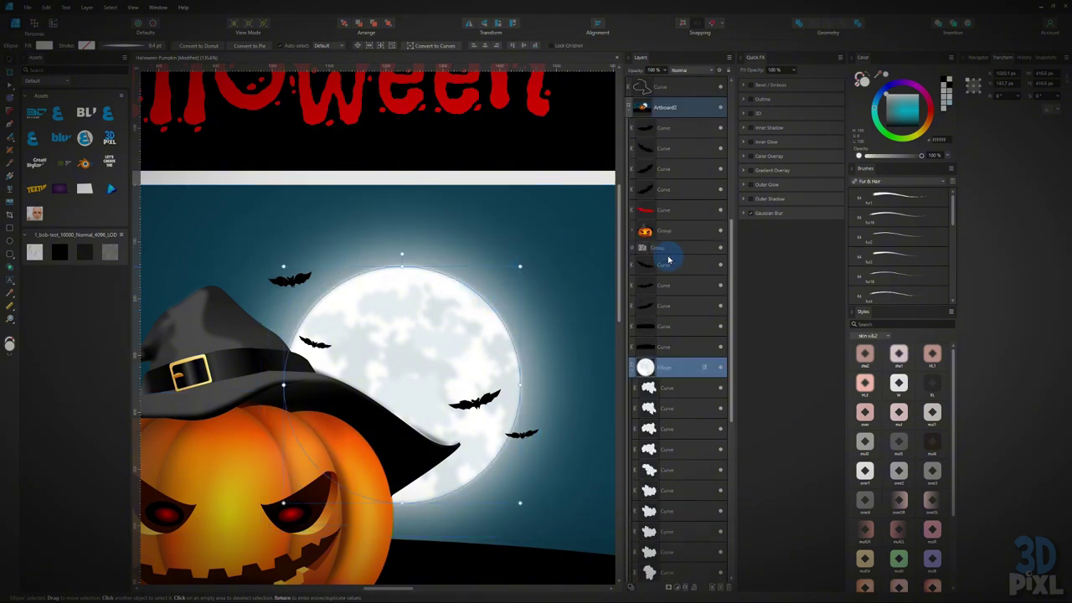
scroll(694, 271, "up", 2)
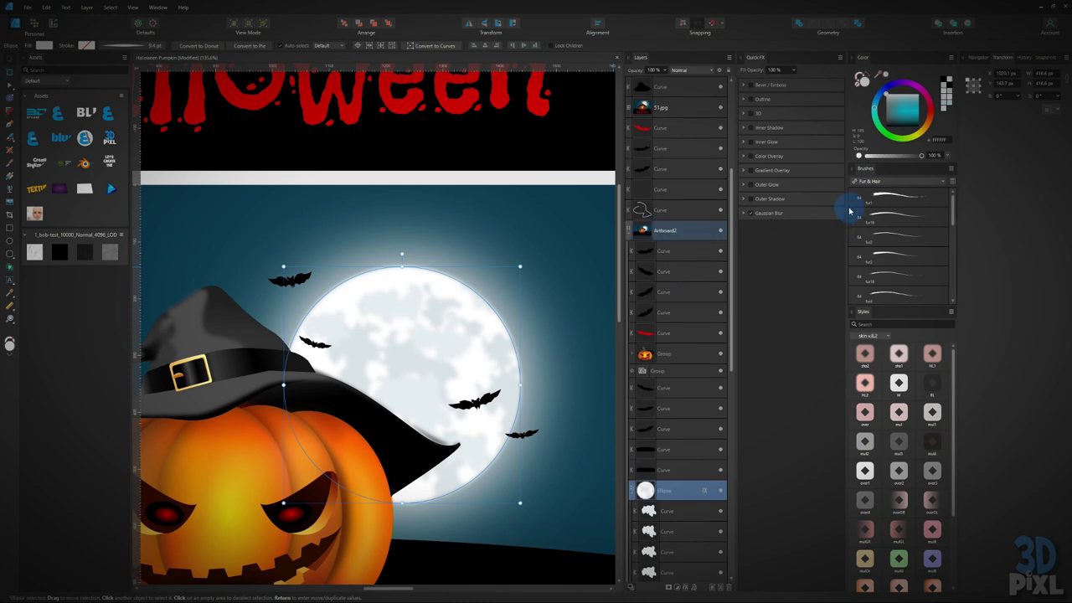
left_click(743, 127)
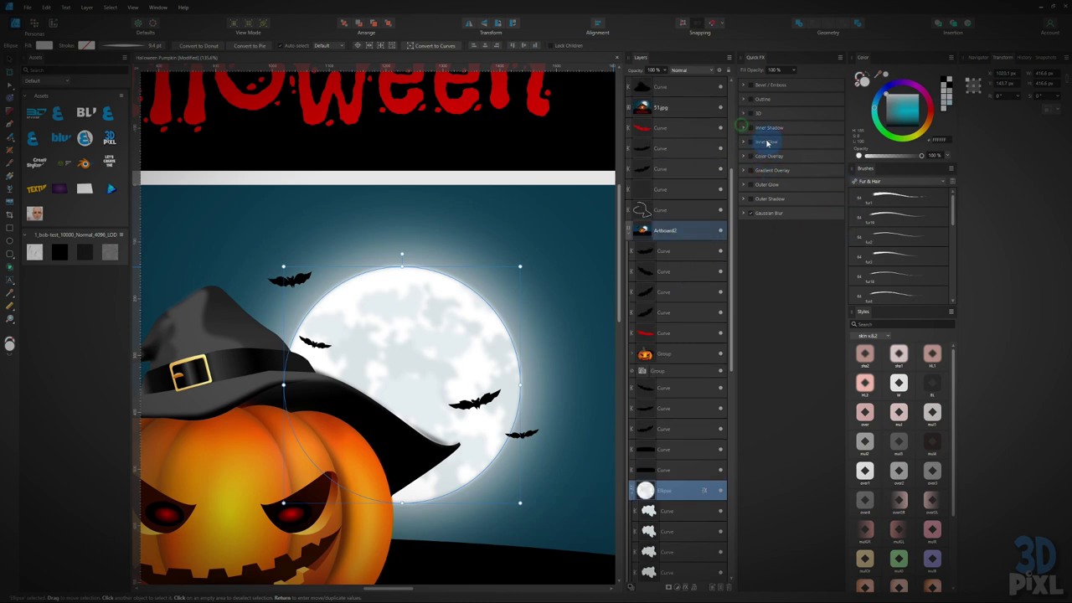
left_click(750, 127)
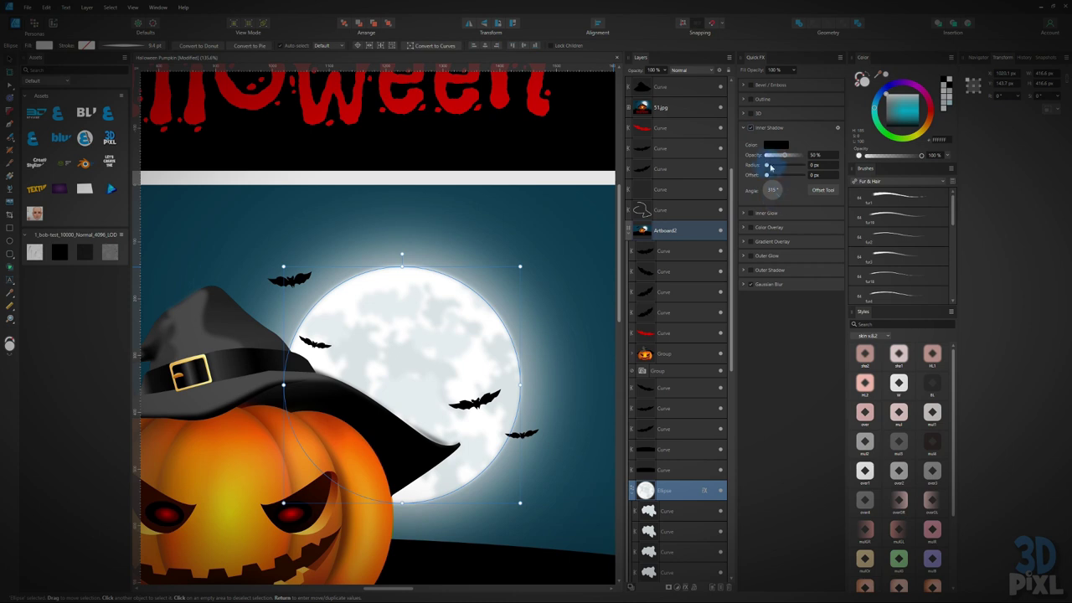
mouse_move(767, 167)
left_mouse_down()
mouse_move(799, 167)
mouse_move(781, 177)
left_mouse_up()
Step: Change the colour of the moon's Inner Shadow to a deep blue
left_click(775, 145)
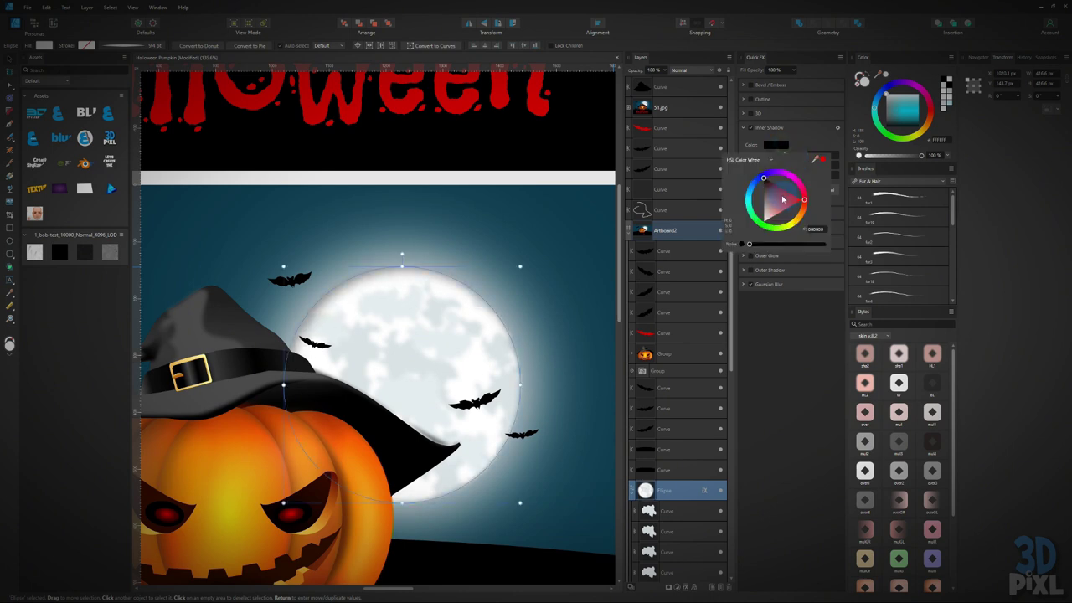
left_click(752, 197)
left_click(769, 198)
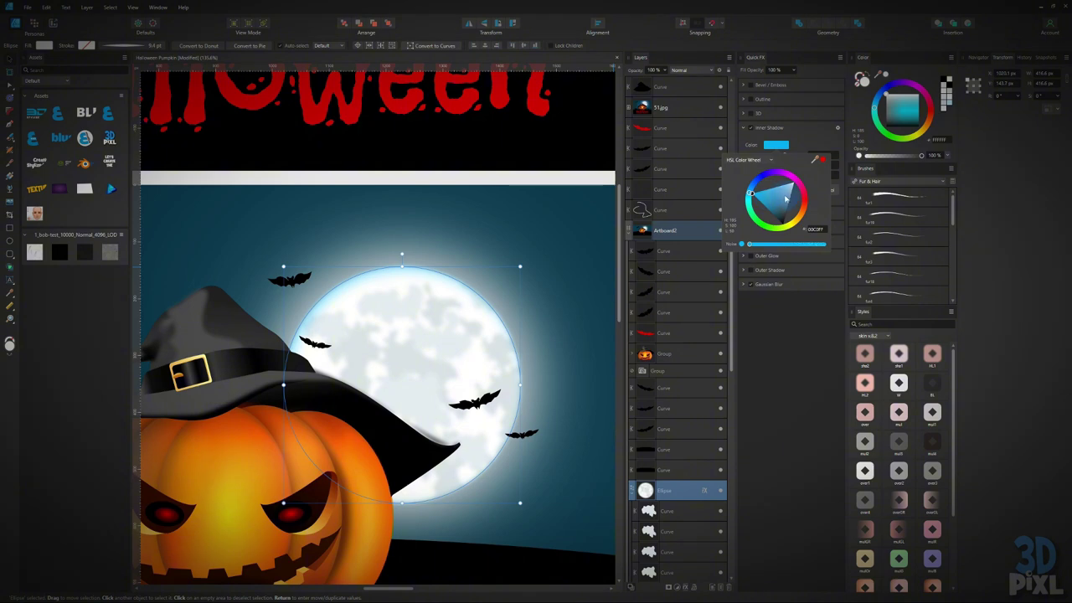
left_click_drag(786, 200, 765, 215)
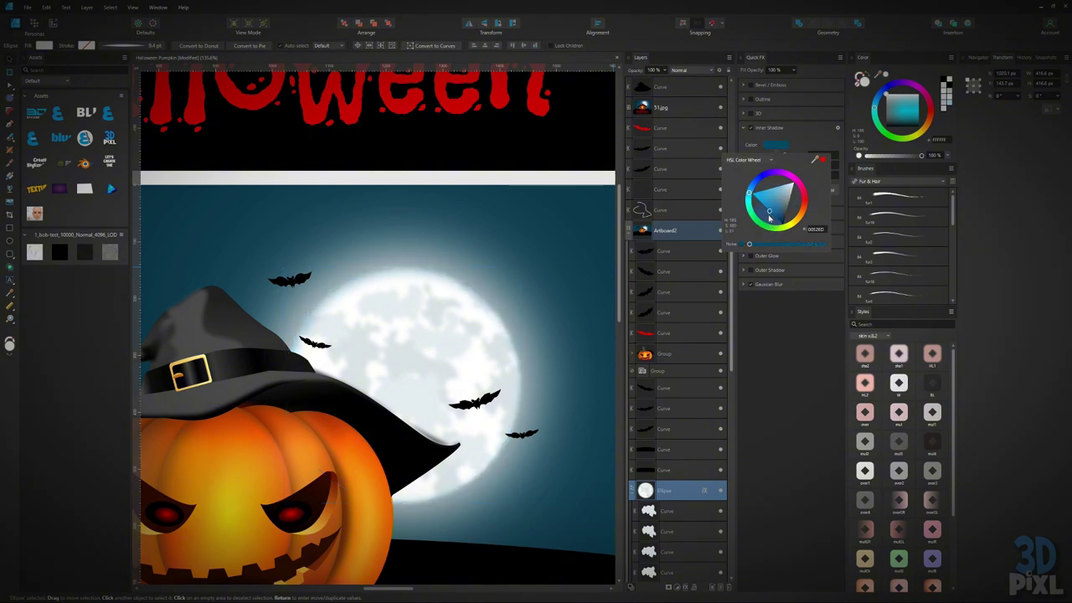
left_click_drag(769, 217, 772, 208)
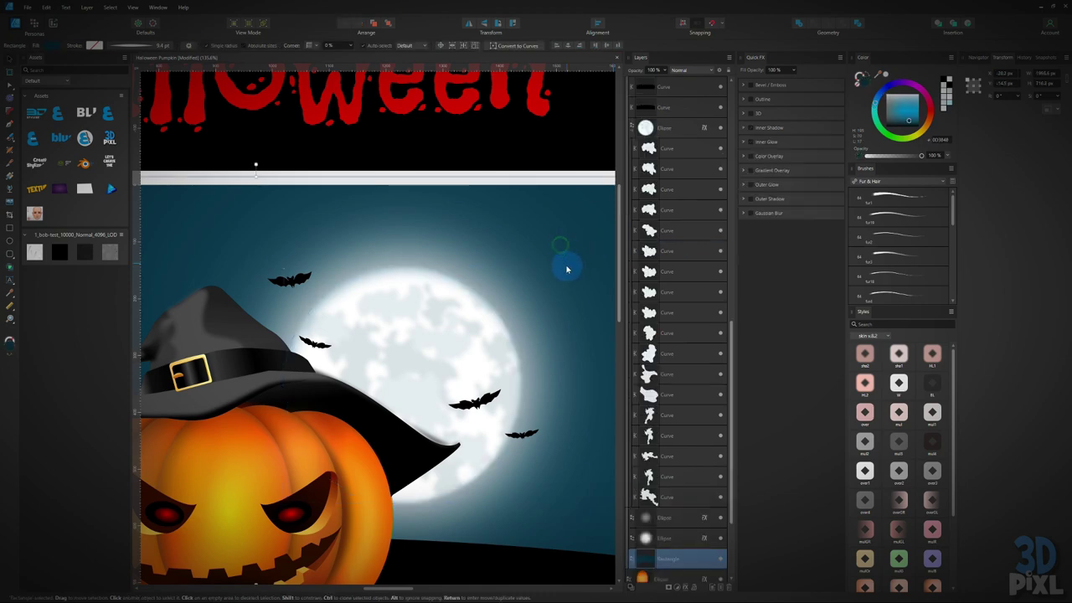
Step: Examine the sky of the finished reference poster, including its stars, bats and moon, and compare it with Artboard2
scroll(566, 315, "down", 3)
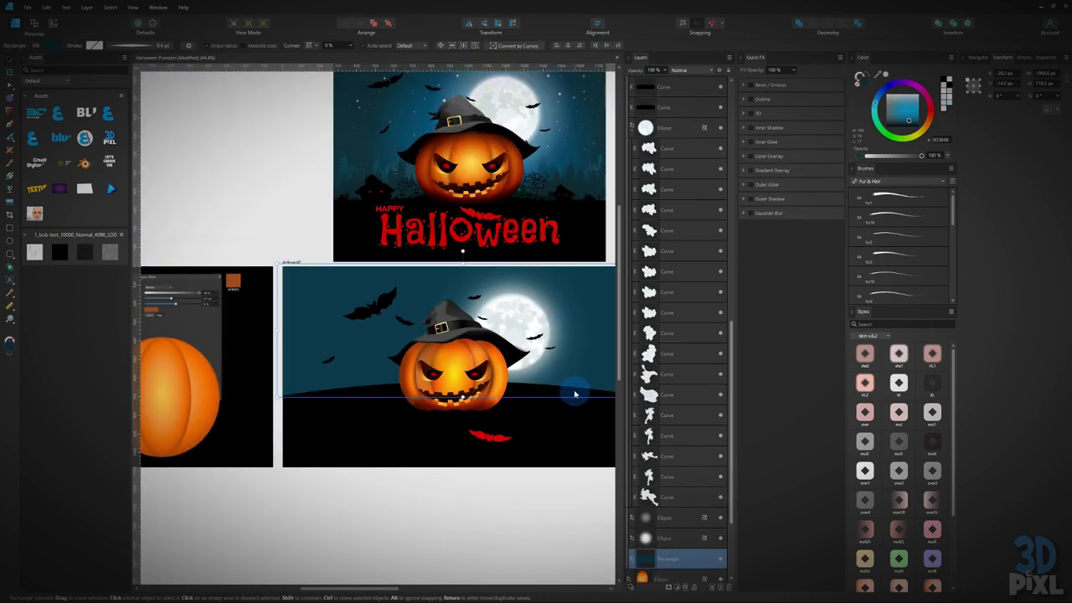
left_click_drag(564, 381, 466, 466)
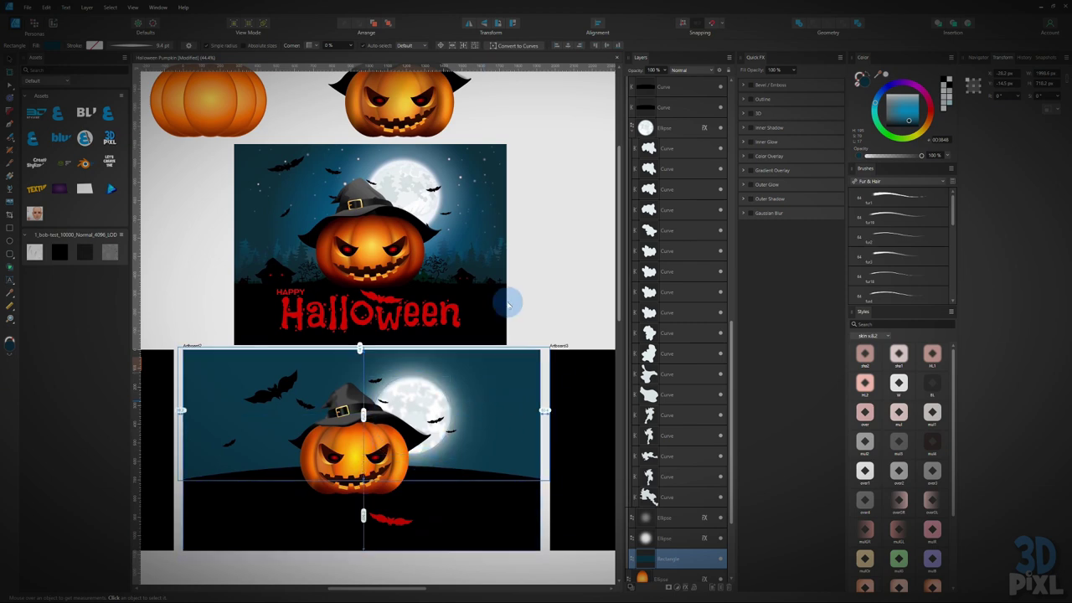
scroll(502, 221, "up", 4)
scroll(495, 425, "up", 3)
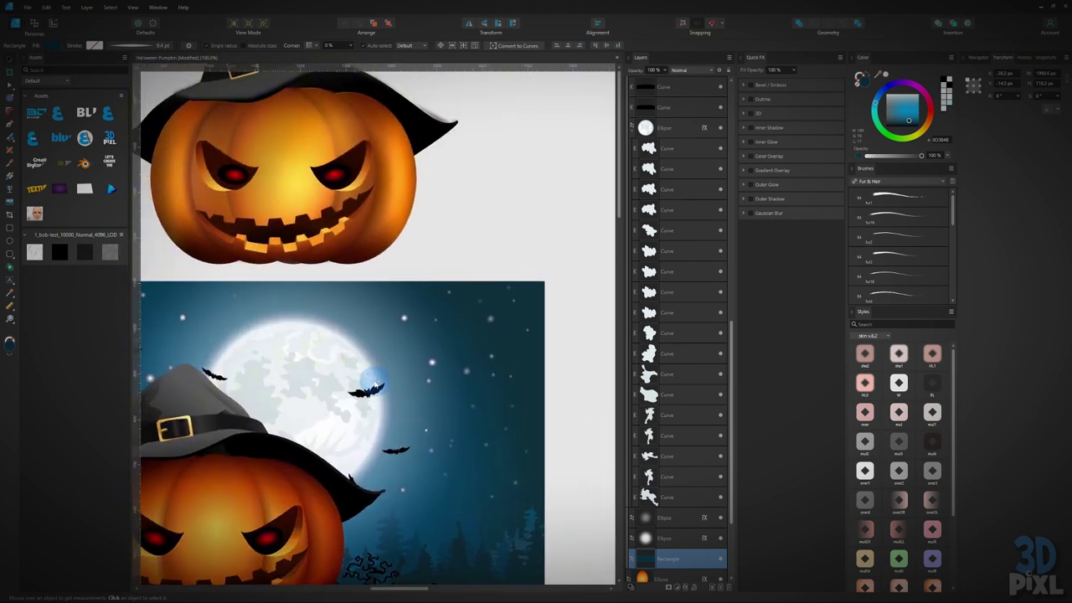
left_click_drag(268, 357, 512, 330)
scroll(398, 360, "up", 1)
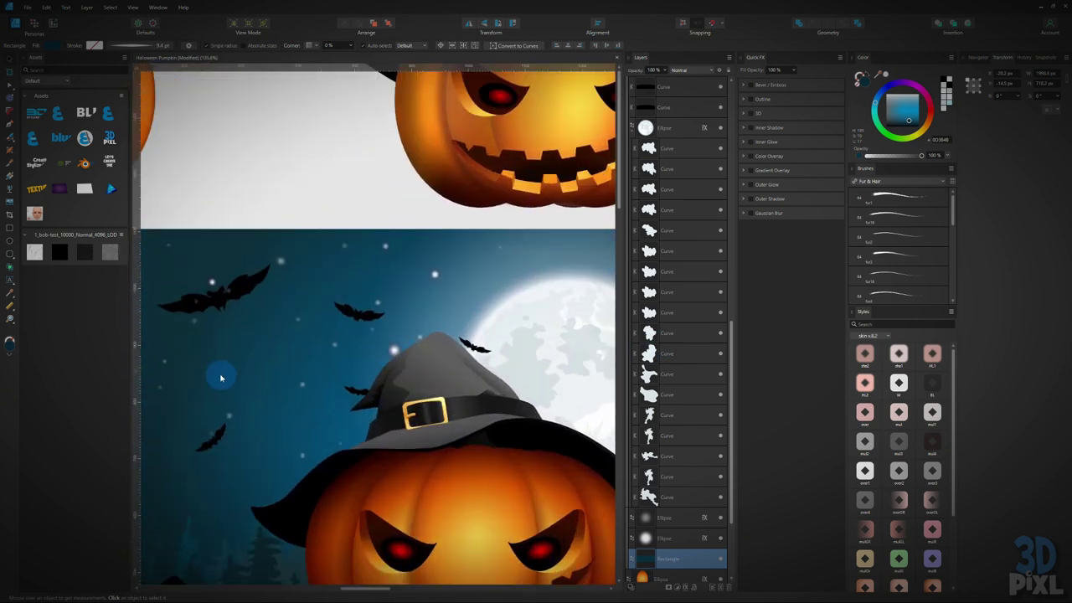
left_click_drag(155, 396, 388, 377)
scroll(490, 402, "down", 5)
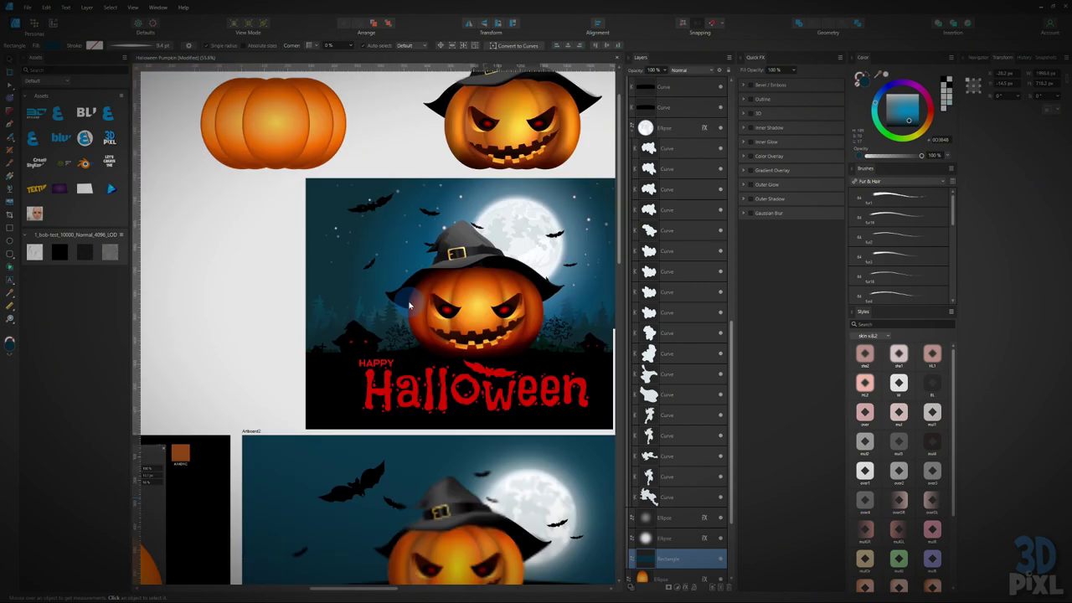
left_click_drag(515, 411, 394, 391)
scroll(394, 393, "up", 3)
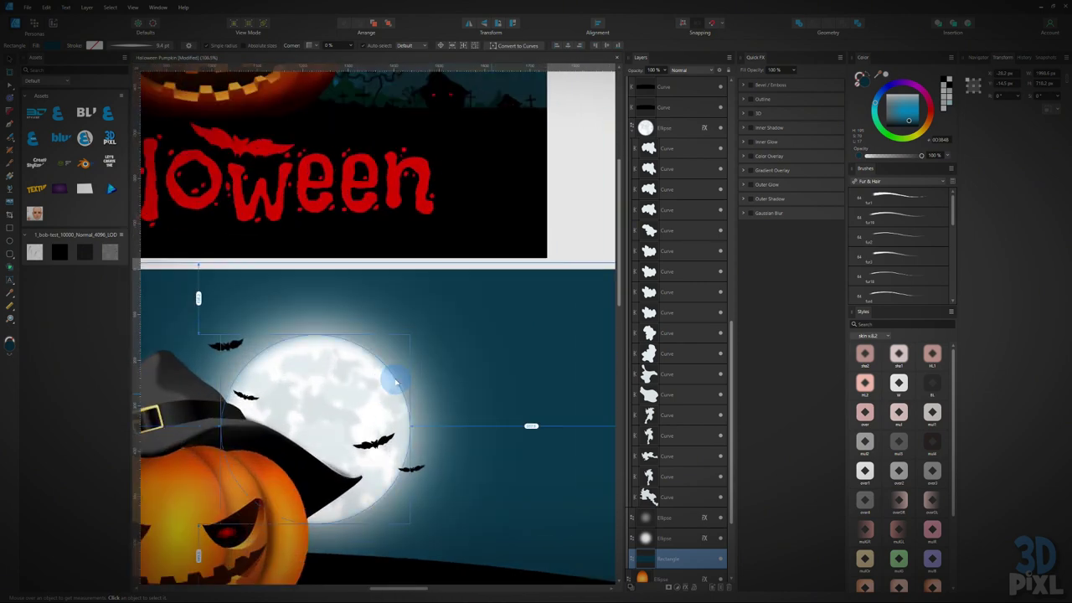
Step: Draw a pale circle about 17 px wide without a stroke in the sky to the right of the moon
left_click(9, 242)
mouse_move(467, 300)
left_mouse_down()
mouse_move(484, 320)
mouse_move(478, 304)
left_mouse_up()
scroll(447, 287, "up", 4)
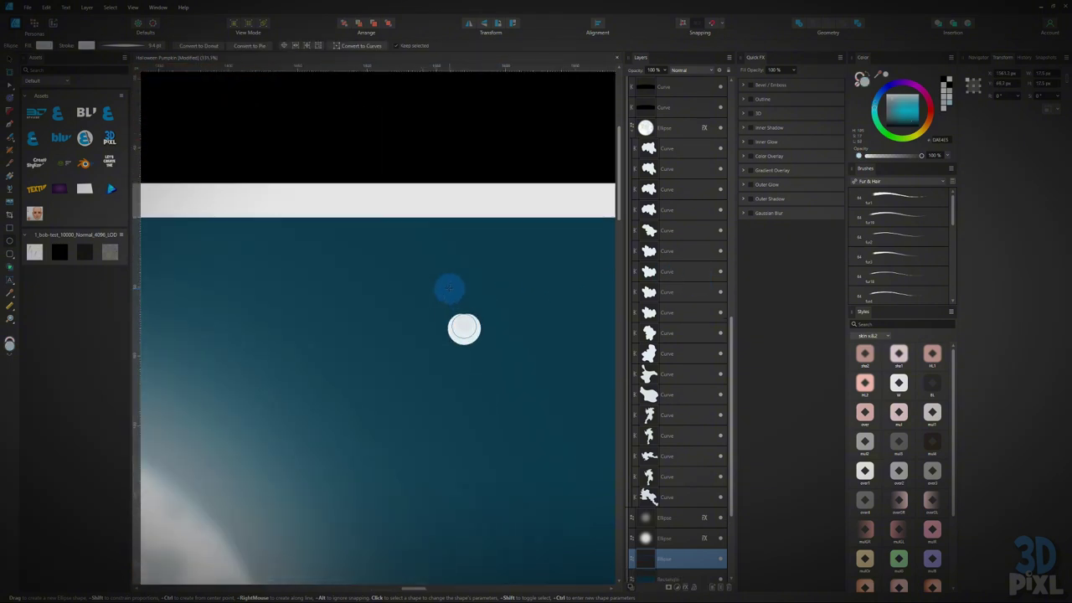
scroll(584, 318, "up", 4)
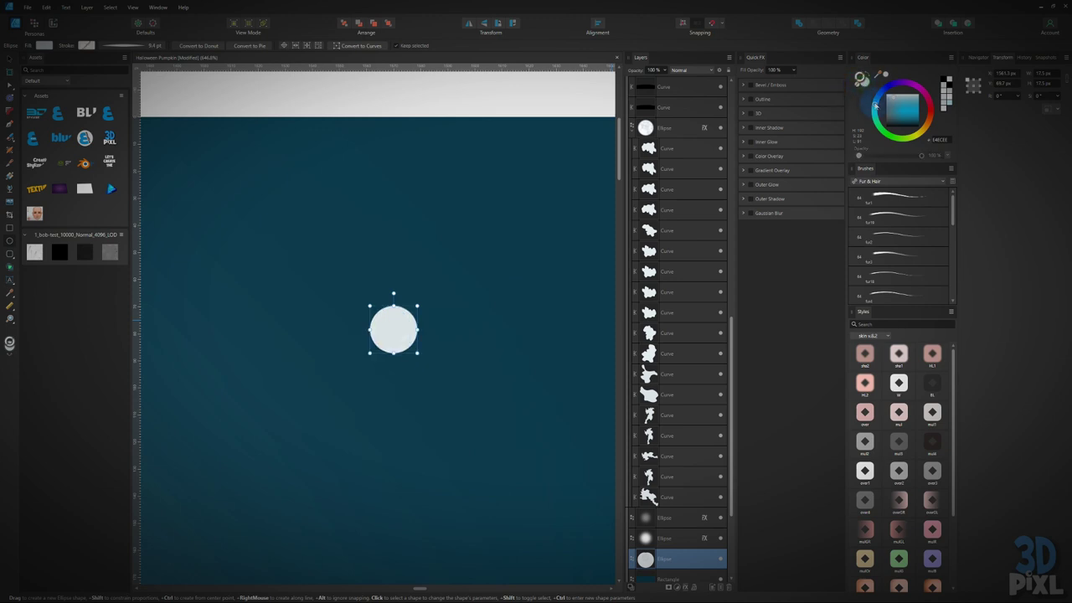
Step: Apply a Gaussian Blur of about 3 px to the small pale circle to make it a soft star
left_click(748, 215)
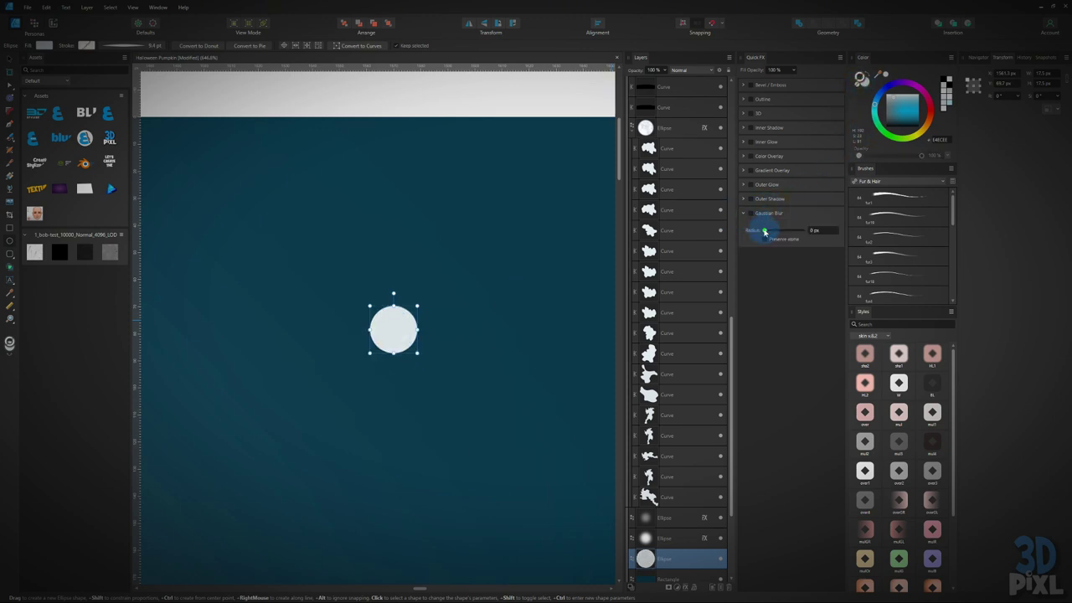
left_click_drag(763, 232, 777, 236)
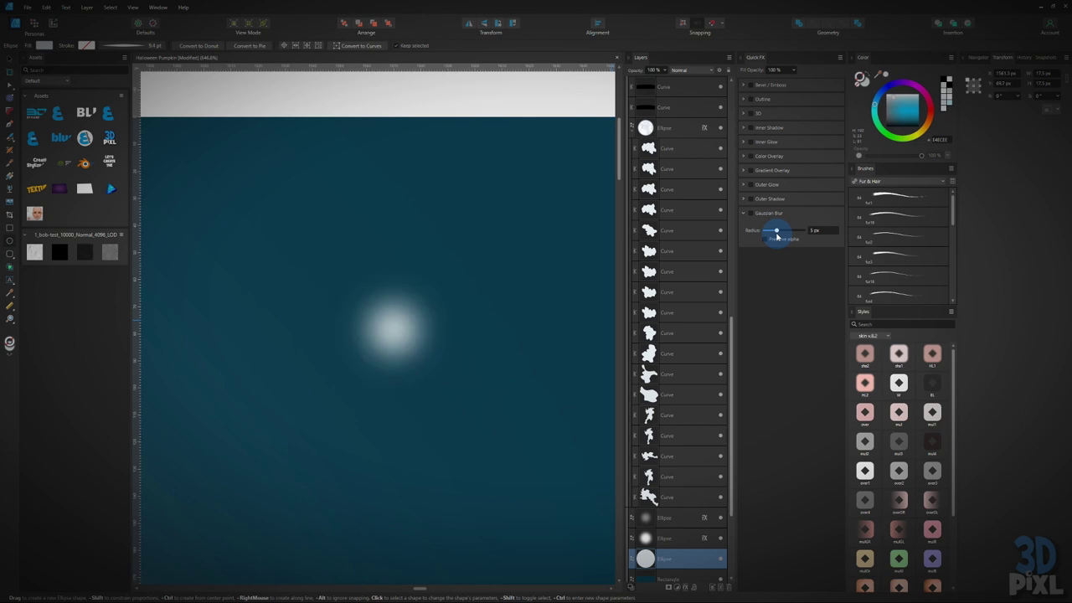
left_click(12, 60)
scroll(422, 285, "down", 6)
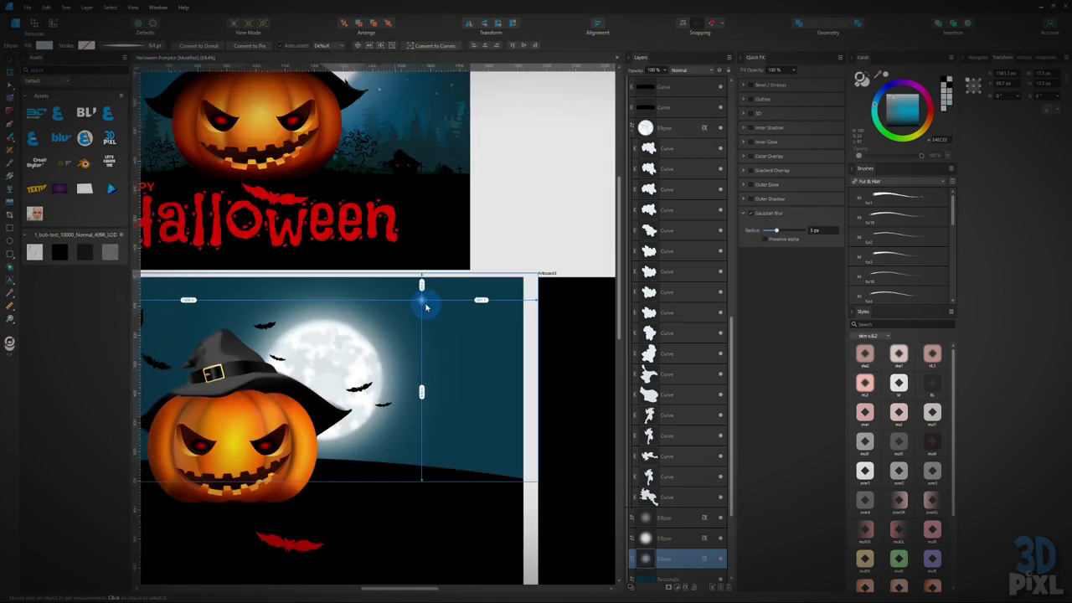
Step: Add a smaller white circle about 8 px wide without a stroke in the centre of the blurred star
scroll(425, 308, "up", 8)
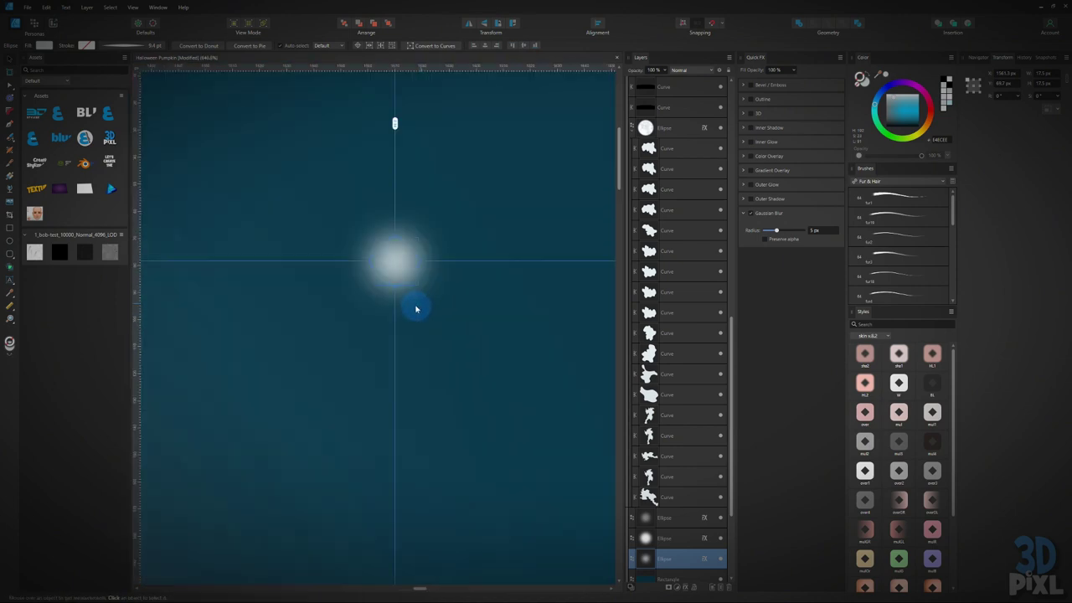
left_click_drag(435, 292, 388, 266)
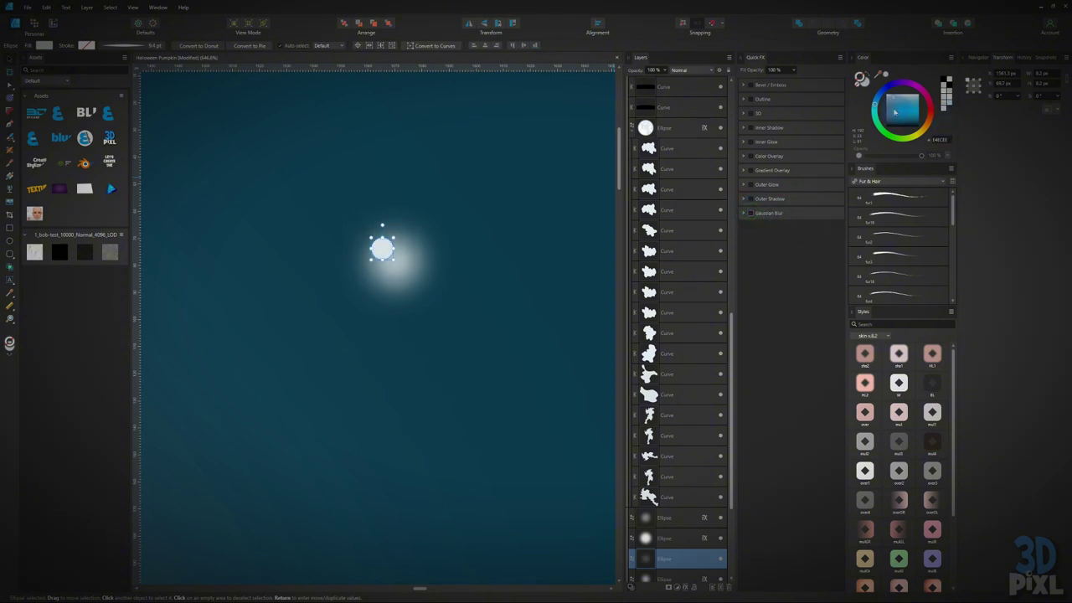
left_click_drag(894, 101, 775, 51)
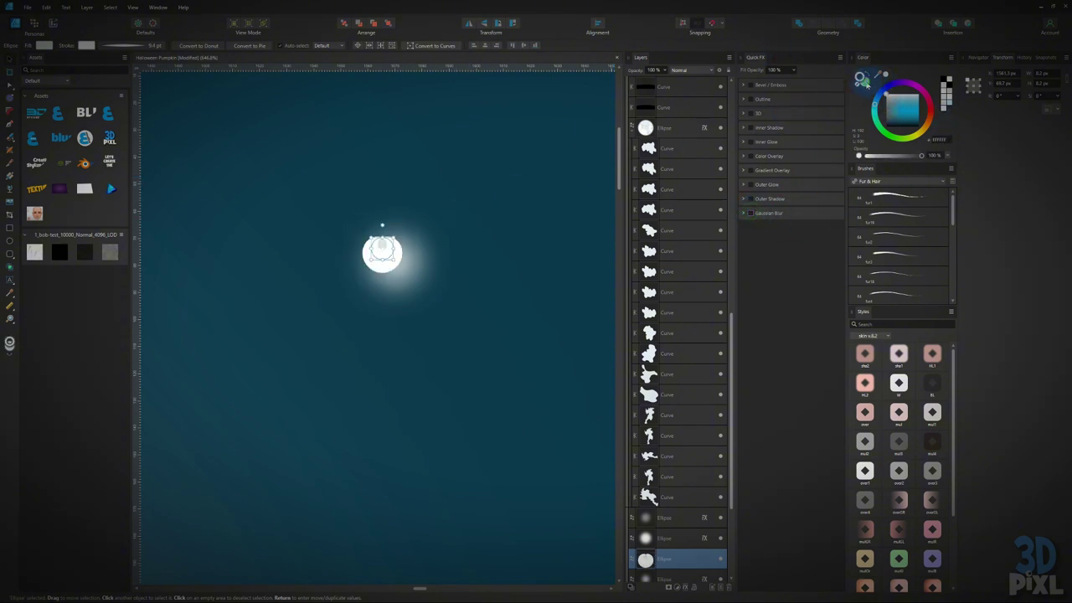
left_click(858, 84)
left_click(864, 82)
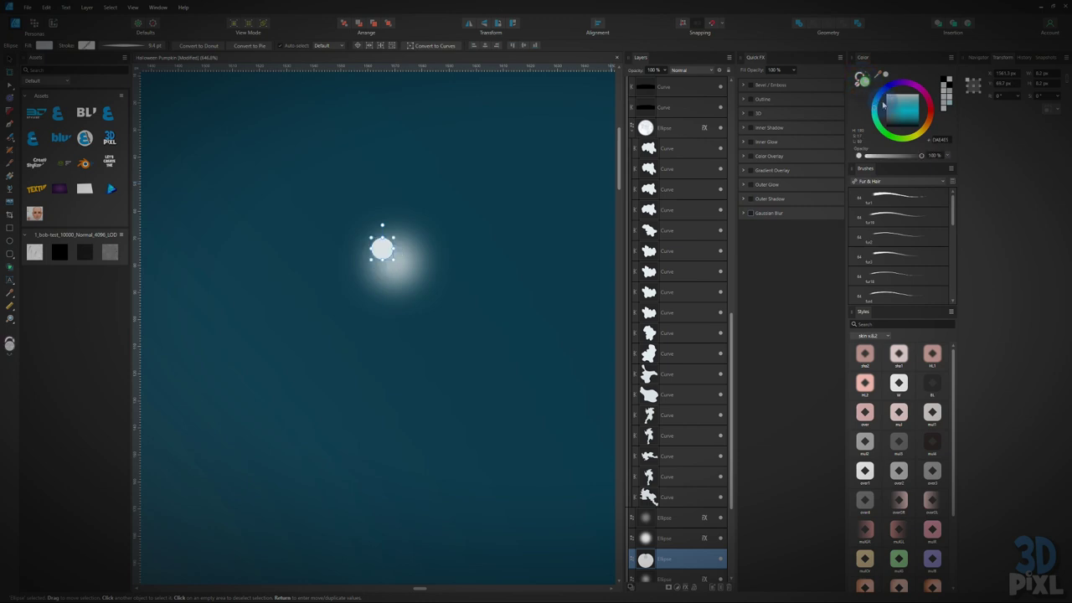
left_click_drag(897, 106, 823, 68)
left_click_drag(382, 249, 399, 268)
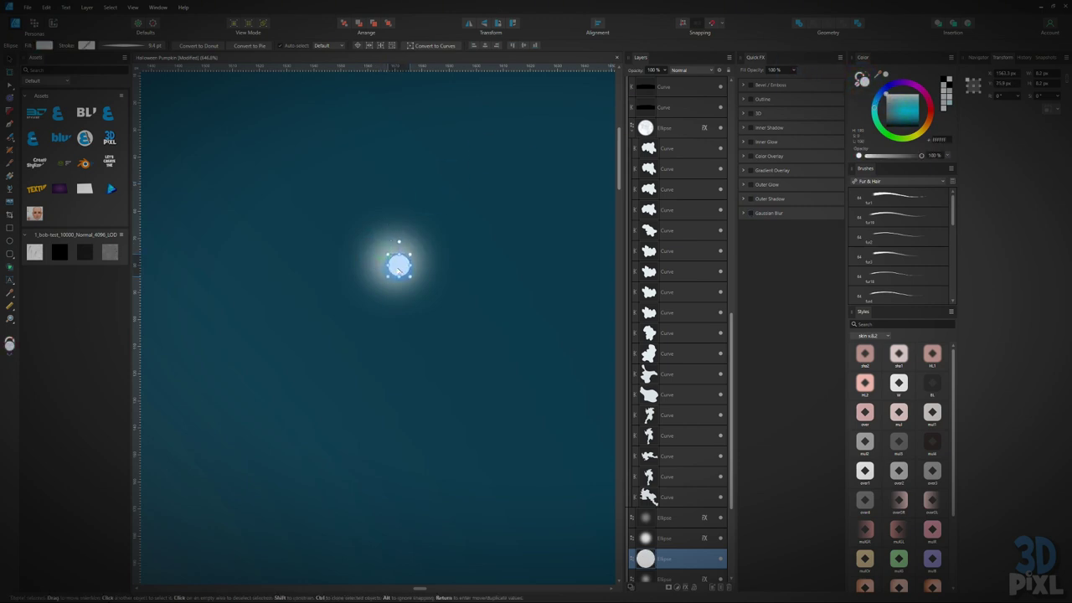
Step: Soften the small white circle with a slight Gaussian Blur of less than 1 px
left_click(749, 213)
left_click_drag(776, 232, 771, 233)
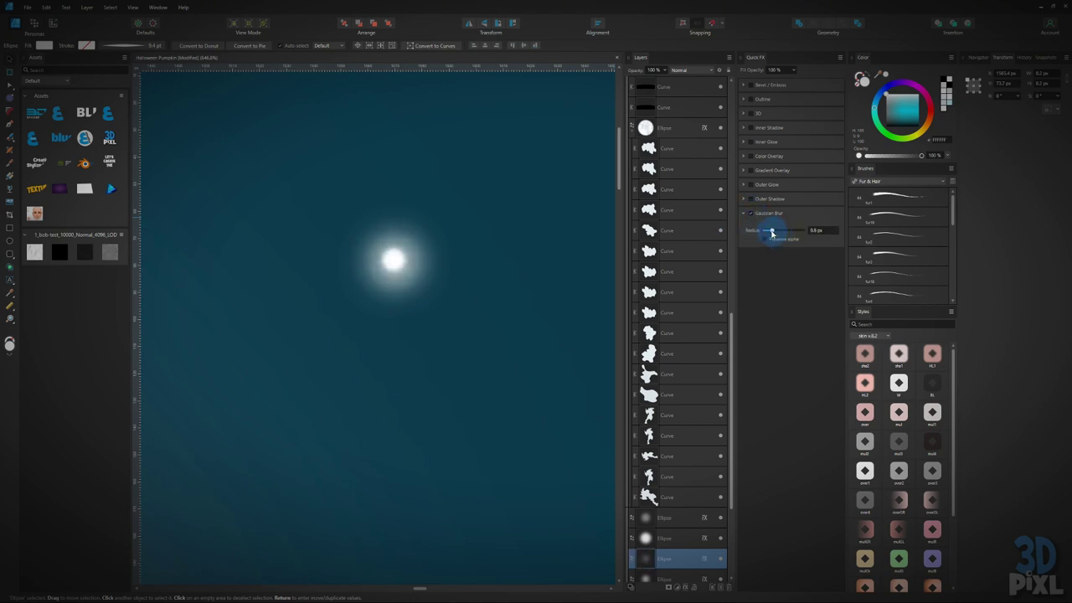
scroll(496, 317, "down", 6)
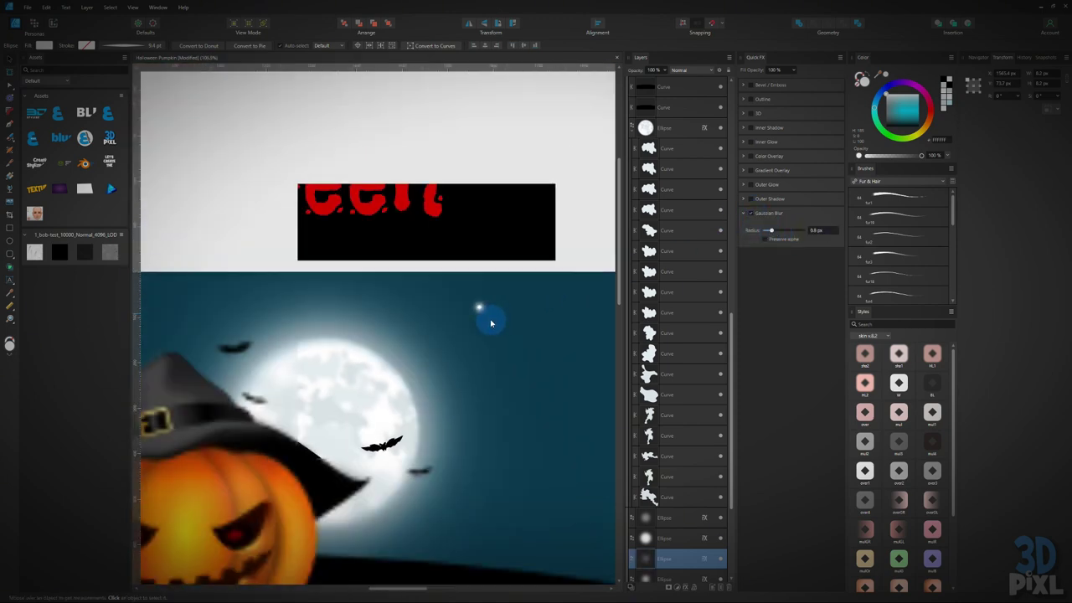
left_click(596, 252)
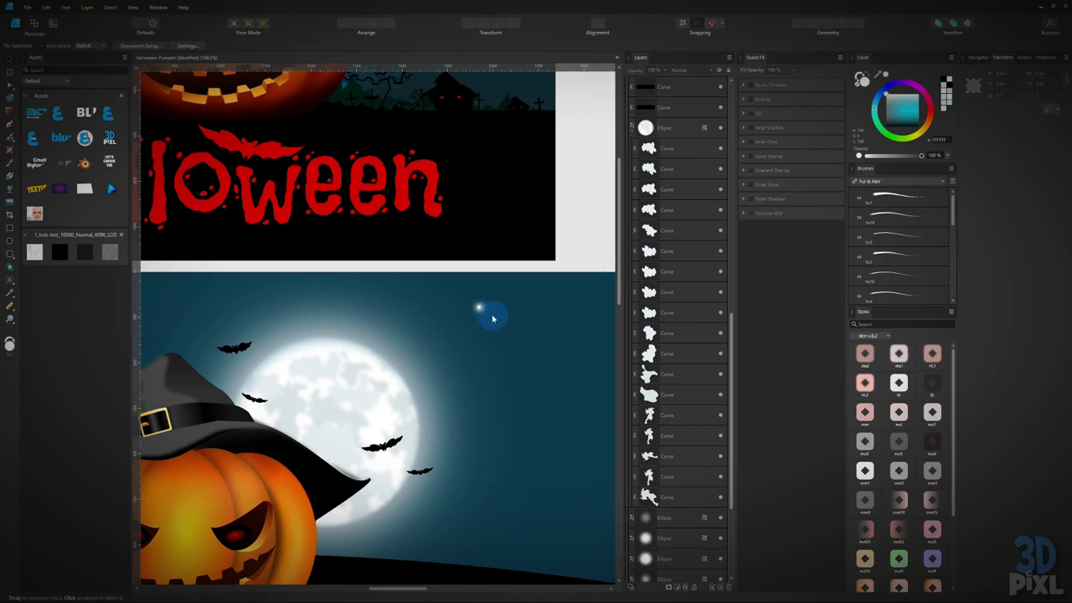
Step: Group the two blurred circles of the star and nudge them slightly towards the moon
scroll(452, 288, "up", 5)
left_click_drag(377, 206, 514, 394)
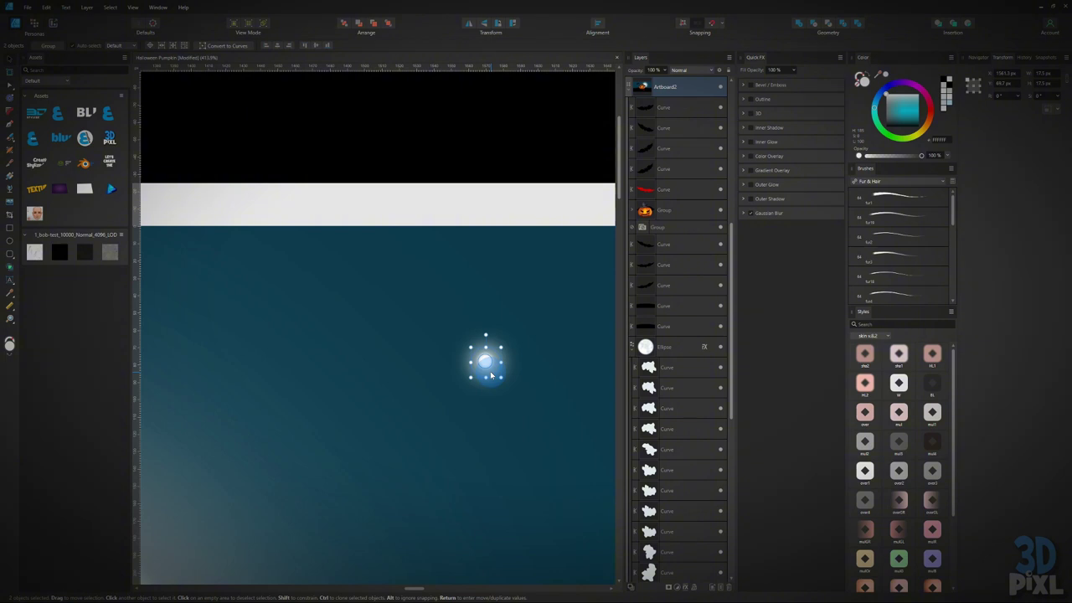
scroll(647, 328, "up", 3)
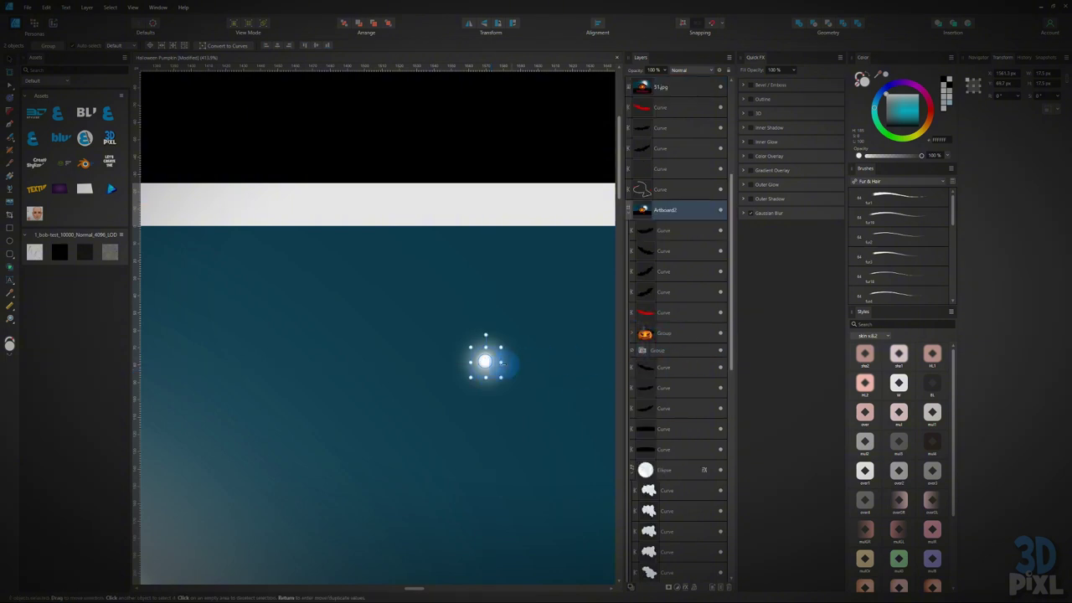
scroll(652, 423, "down", 6)
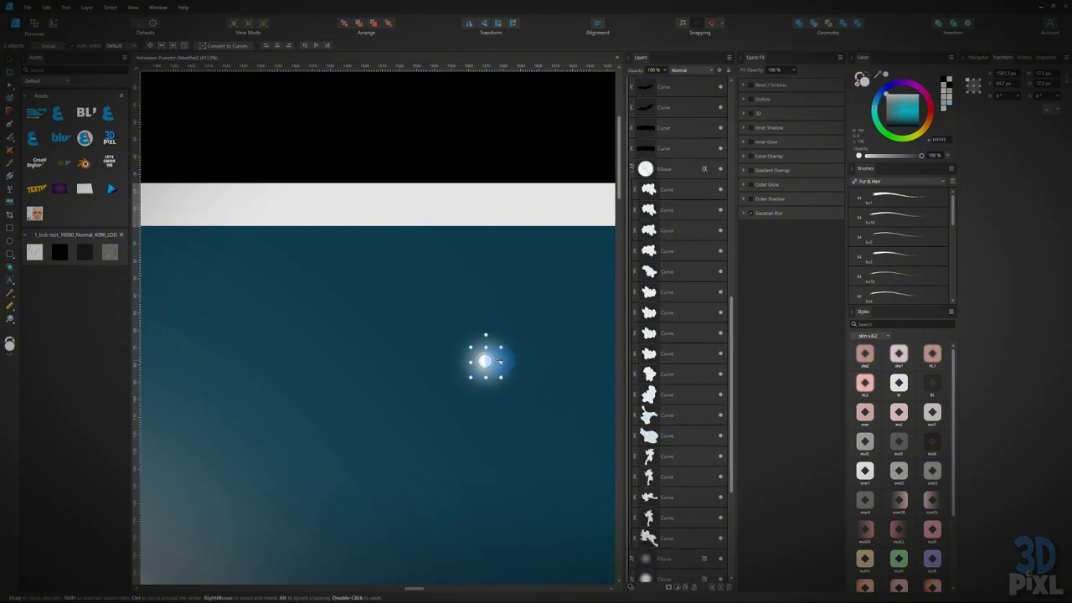
mouse_move(496, 362)
left_mouse_down()
mouse_move(449, 355)
mouse_move(489, 362)
left_mouse_up()
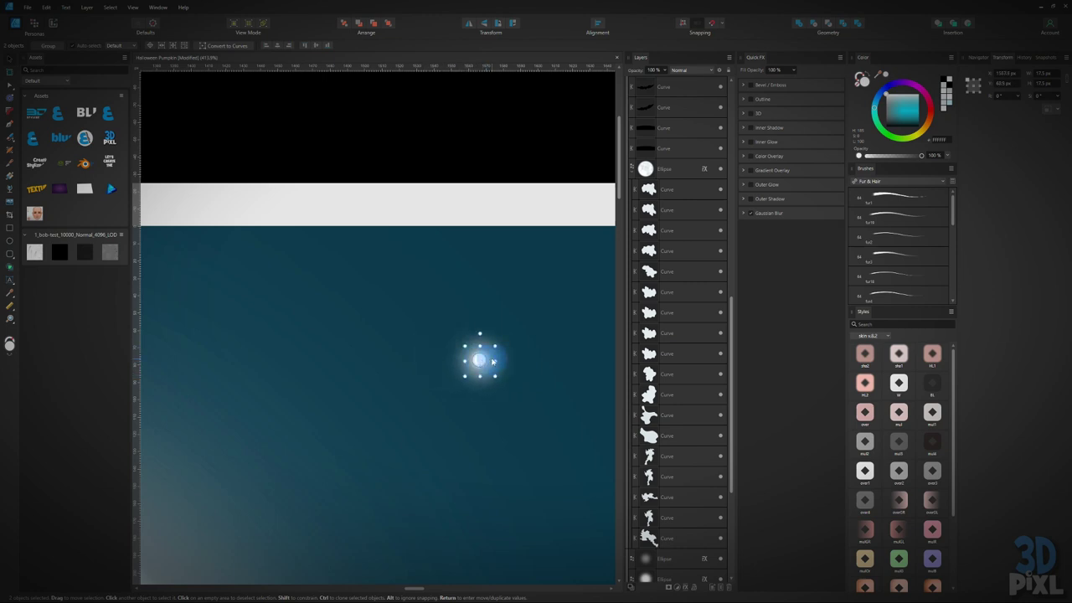
right_click(482, 360)
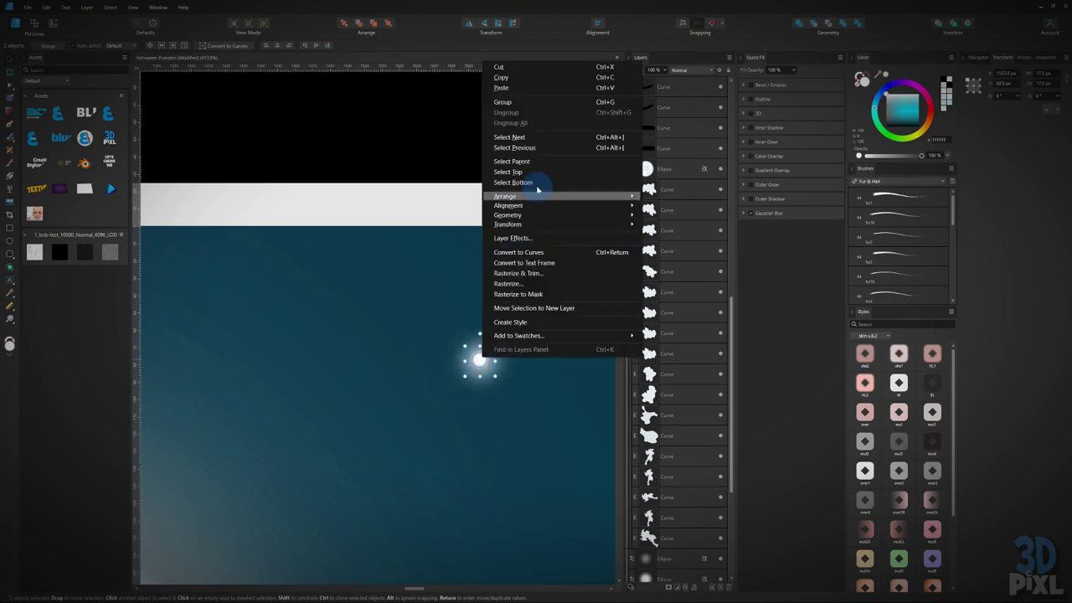
left_click(546, 102)
Step: Tint the star group a pale greyish blue and shrink it to roughly half its size
left_click(898, 107)
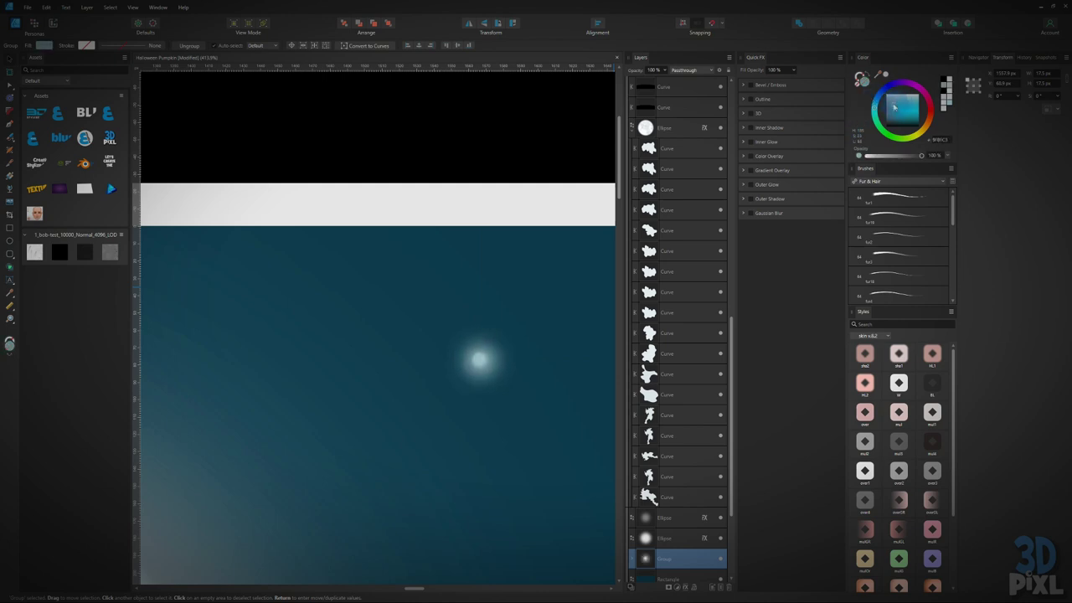
scroll(562, 314, "down", 3)
scroll(561, 313, "down", 3)
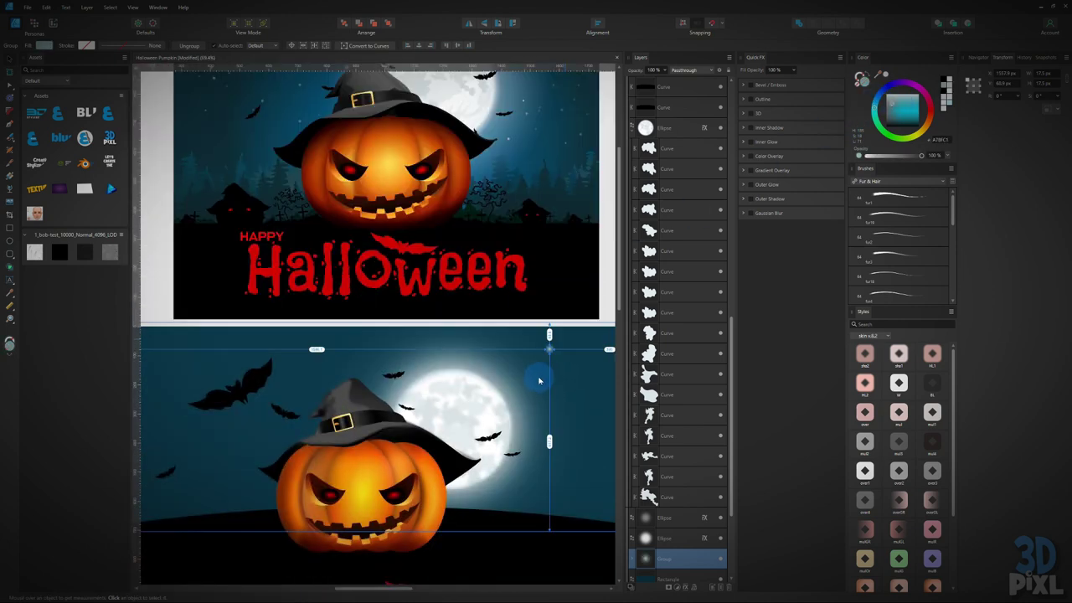
scroll(554, 376, "up", 5)
left_click(567, 284)
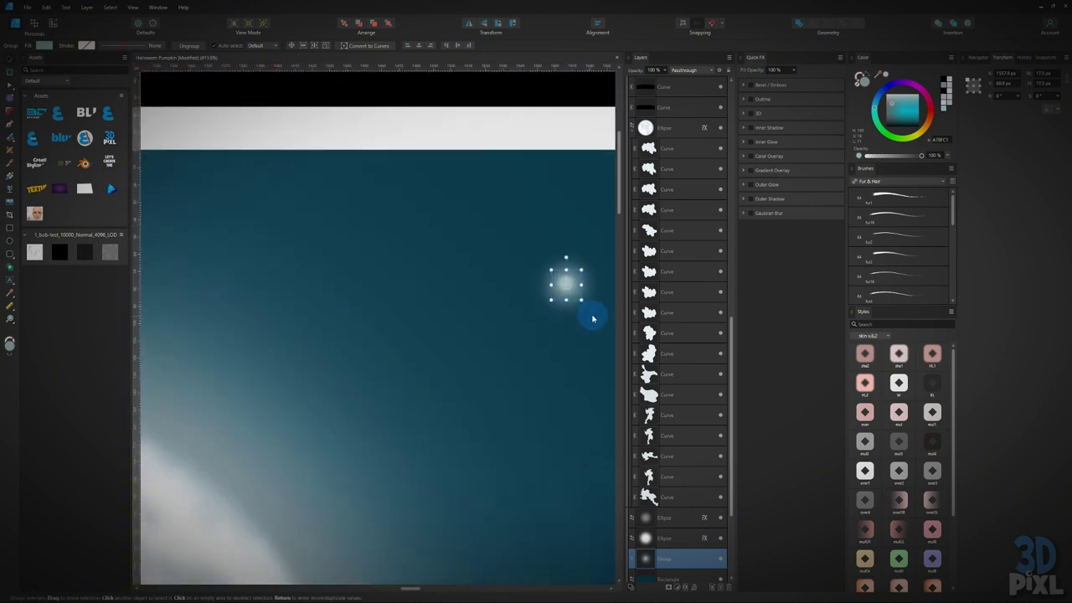
left_click_drag(576, 302, 577, 289)
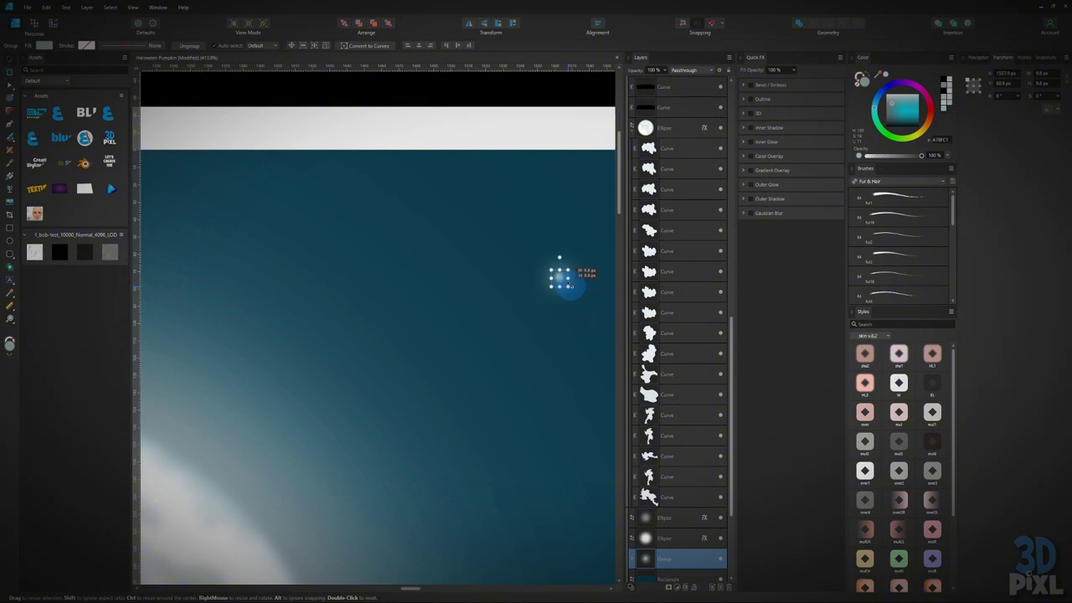
left_click_drag(569, 285, 568, 286)
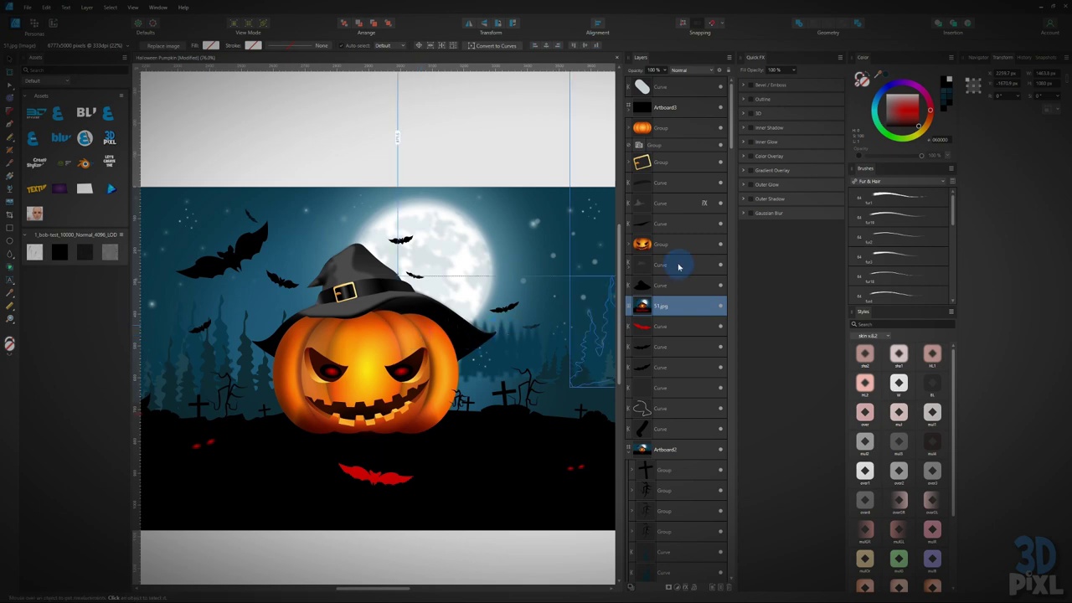
Step: Stretch the dark blue hill curve behind the graveyard slightly upward, keeping its bottom edge in place
scroll(496, 379, "up", 5)
left_click(506, 358)
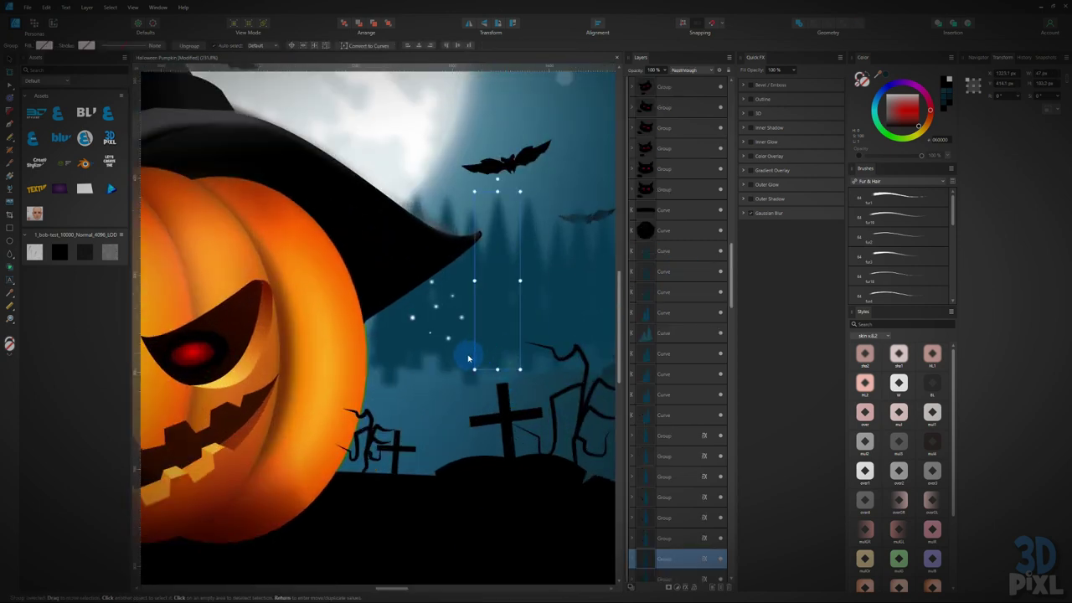
left_click(468, 389)
left_click_drag(474, 393, 396, 370)
left_click(409, 365)
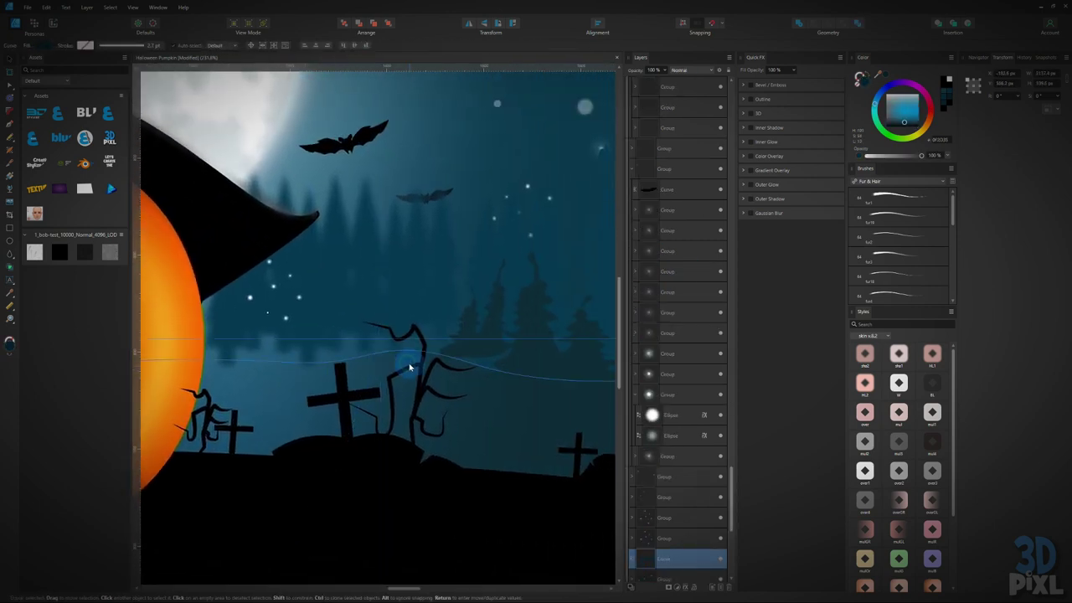
scroll(373, 381, "down", 4)
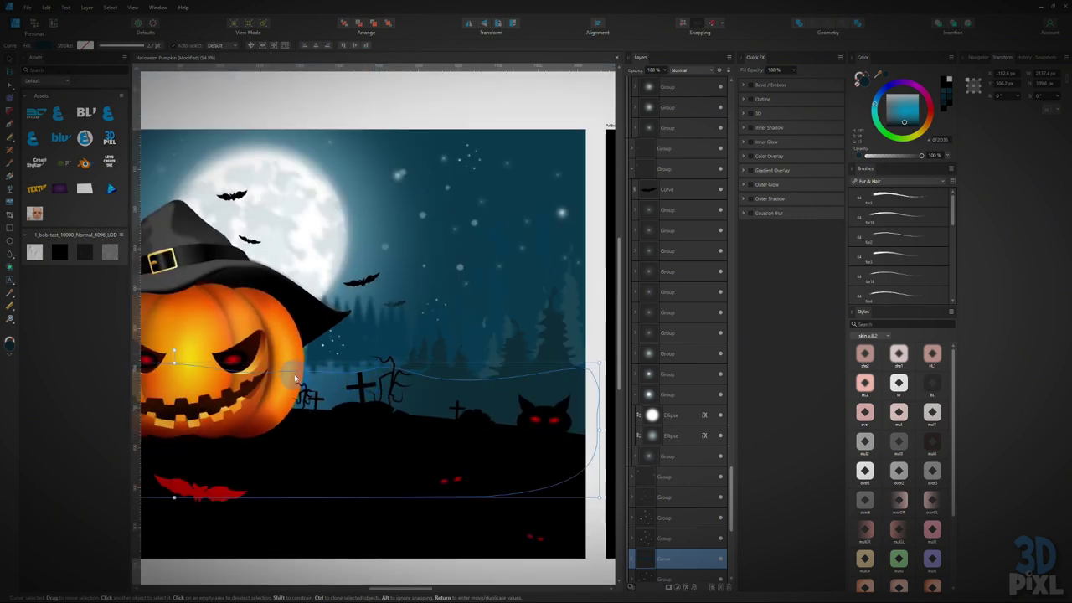
left_click_drag(174, 362, 172, 350)
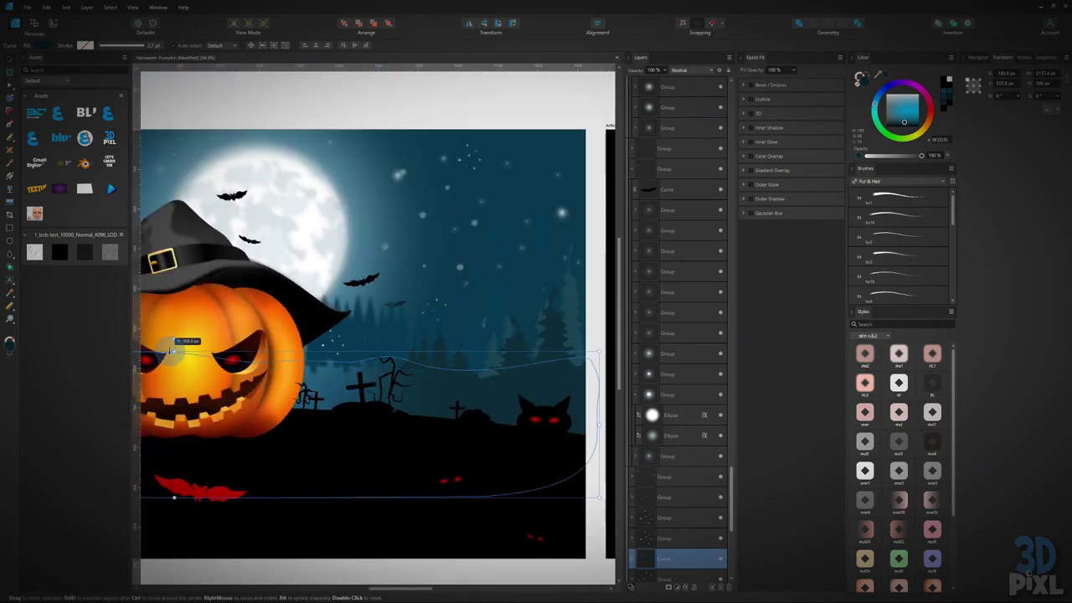
left_click(387, 347)
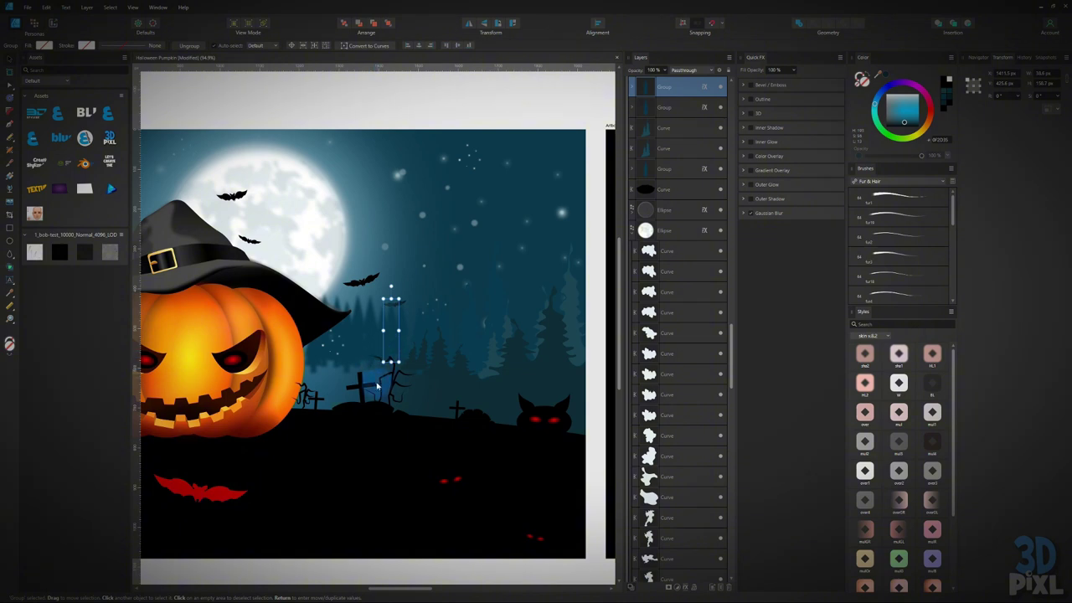
scroll(574, 381, "right", 2)
left_click(520, 387)
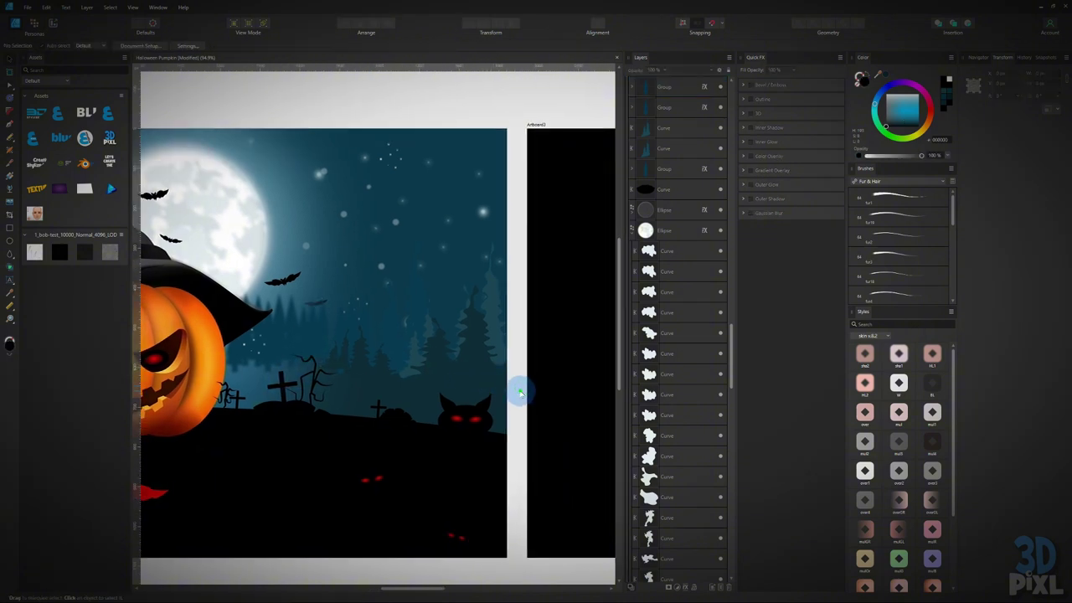
left_click_drag(520, 389, 191, 279)
left_click(481, 368)
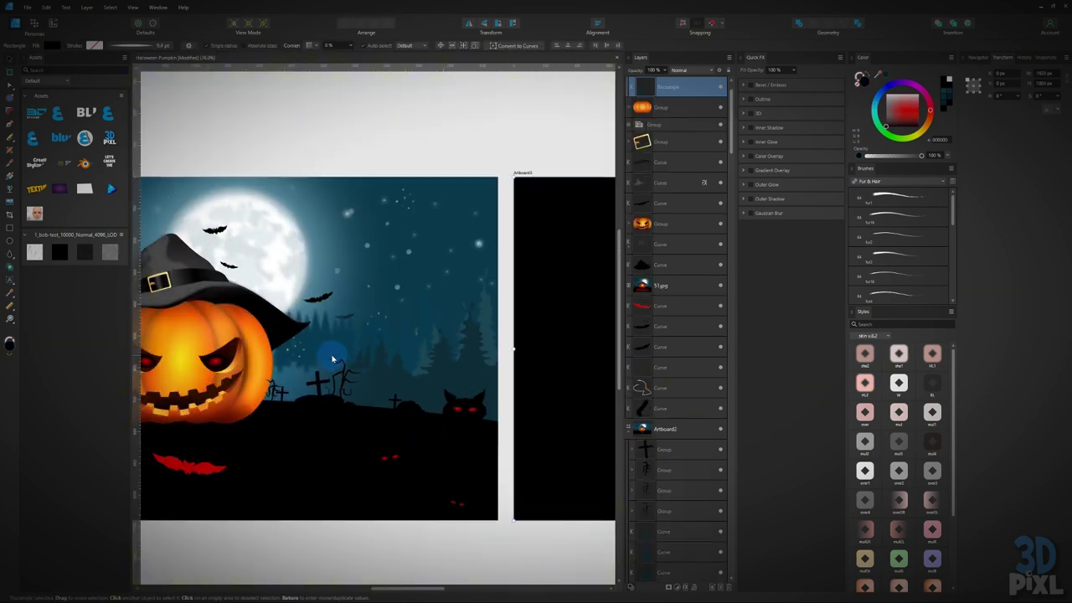
Step: Select the blurred pine tree groups between the pumpkin and the distant forest and move them down behind the graveyard
scroll(396, 375, "up", 2)
left_click(465, 333)
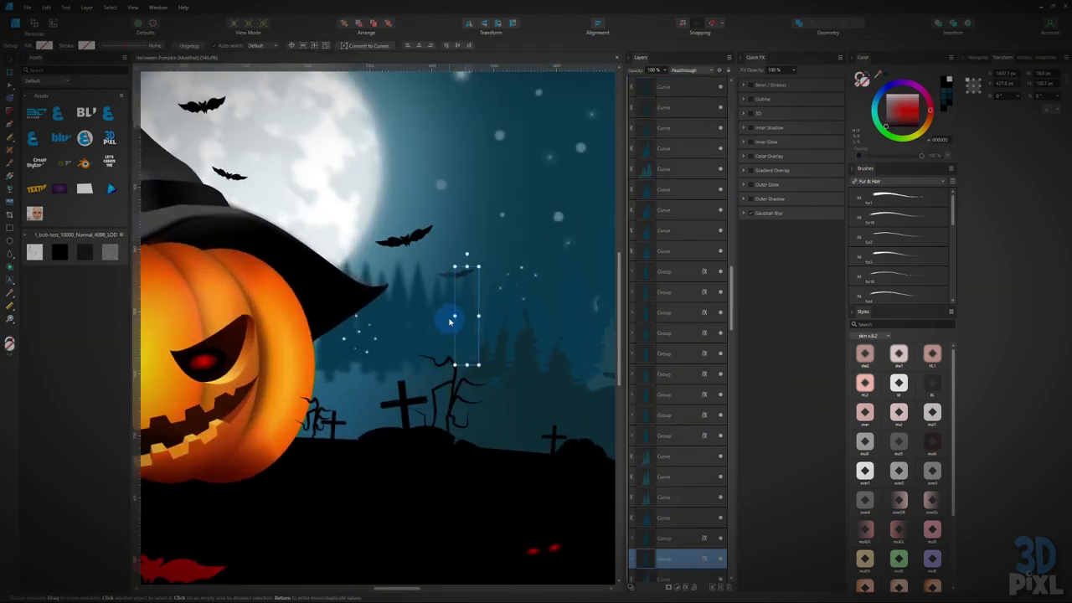
left_click(450, 320, "shift")
left_click(413, 311, "shift")
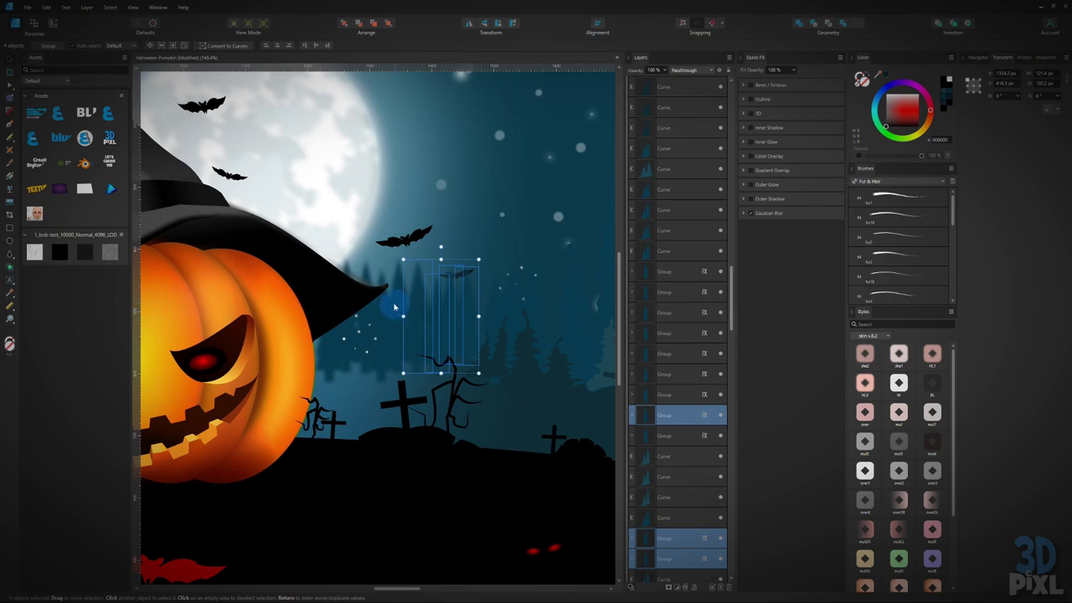
left_click(392, 308, "shift")
left_click(369, 311, "shift")
left_click(337, 350, "shift")
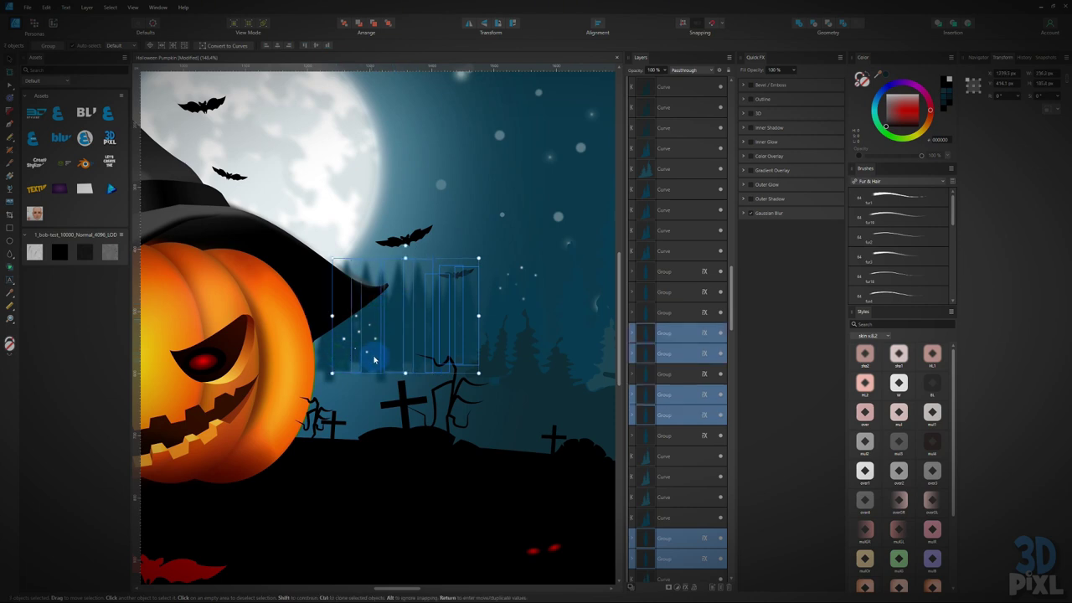
left_click_drag(374, 359, 368, 425)
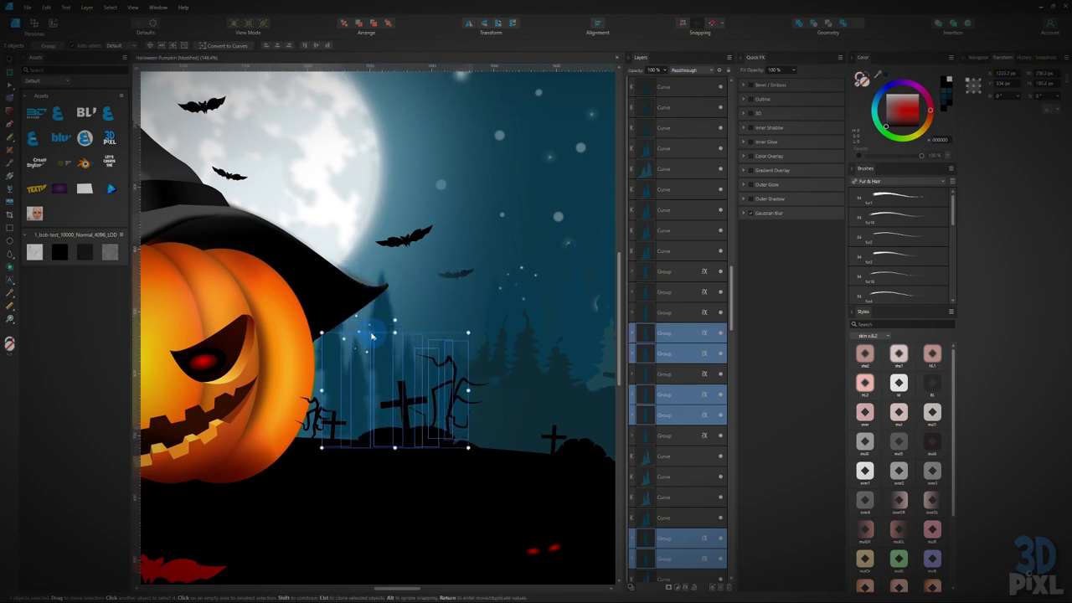
Step: Lower the leftover blurred pine tree beside the pumpkin, place it behind the large cross and enlarge it
left_click(374, 381)
left_click(324, 356)
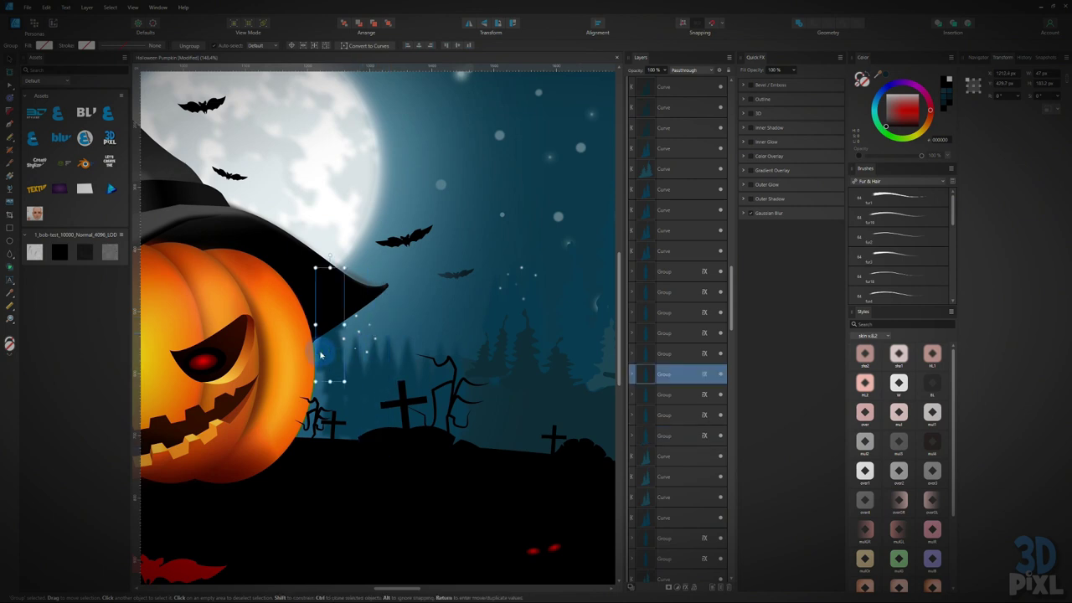
left_click_drag(313, 419, 341, 425)
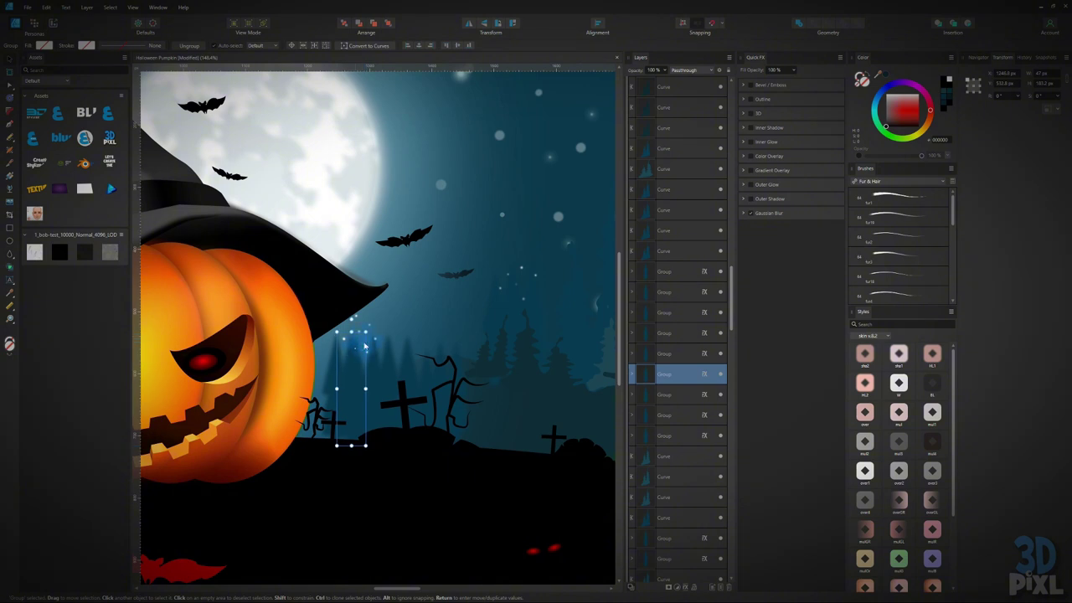
left_click_drag(364, 338, 413, 355)
left_click_drag(419, 411, 281, 413)
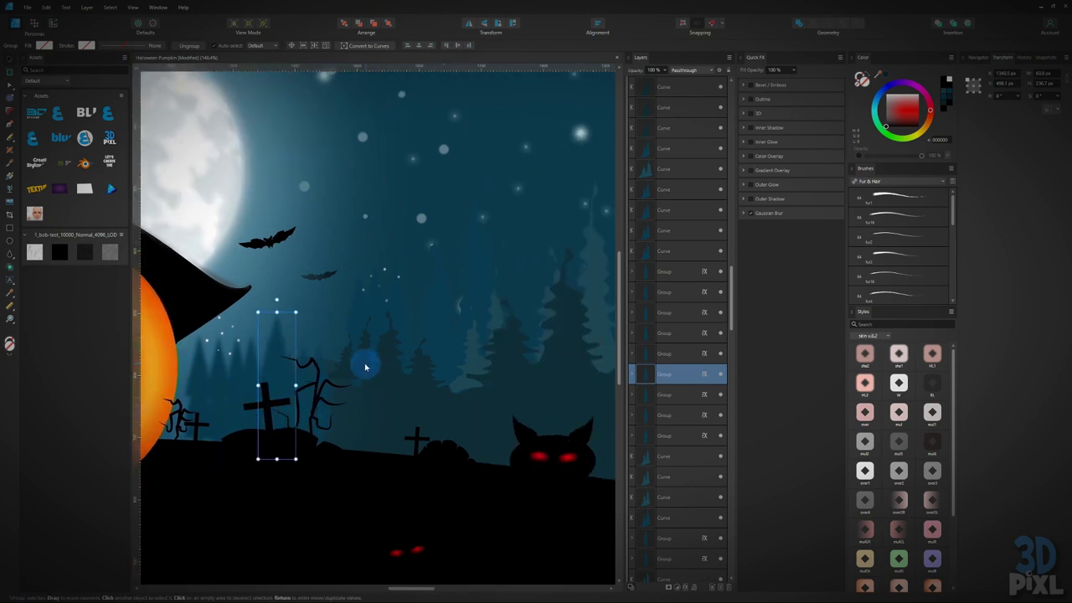
Step: Place a tilted dark pine-tree curve behind the small cross beside the pumpkin and send it to the back
left_click_drag(364, 373, 332, 437)
left_click_drag(356, 382, 398, 332)
left_click_drag(354, 416, 218, 417)
key("ctrl+shift+bracketleft")
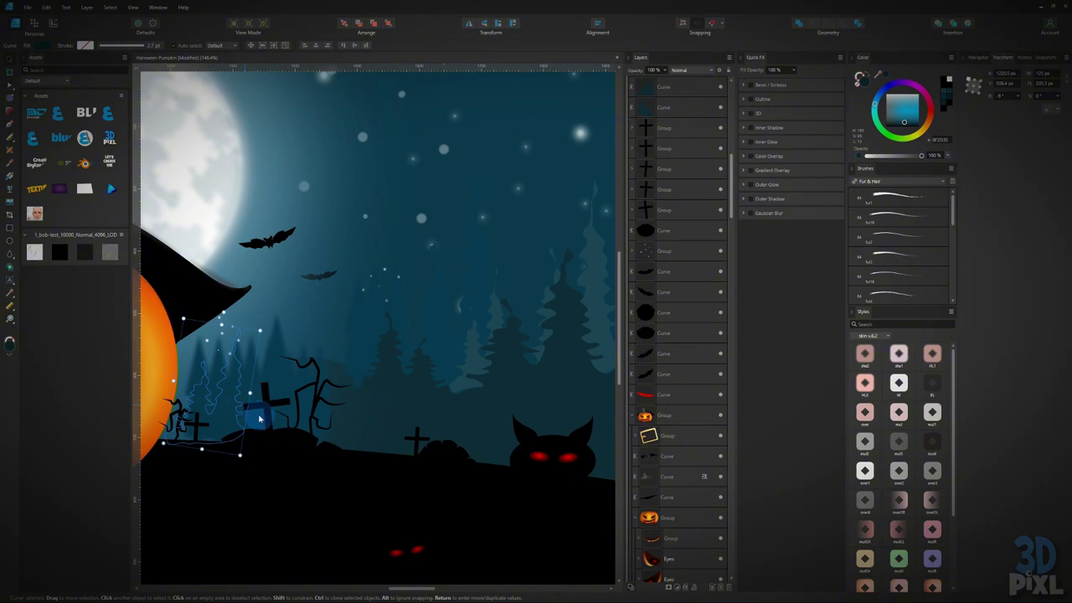
Step: Enlarge the tilted pine-tree curve beside the pumpkin proportionally, extending it up over the hat's brim
scroll(238, 428, "down", 1)
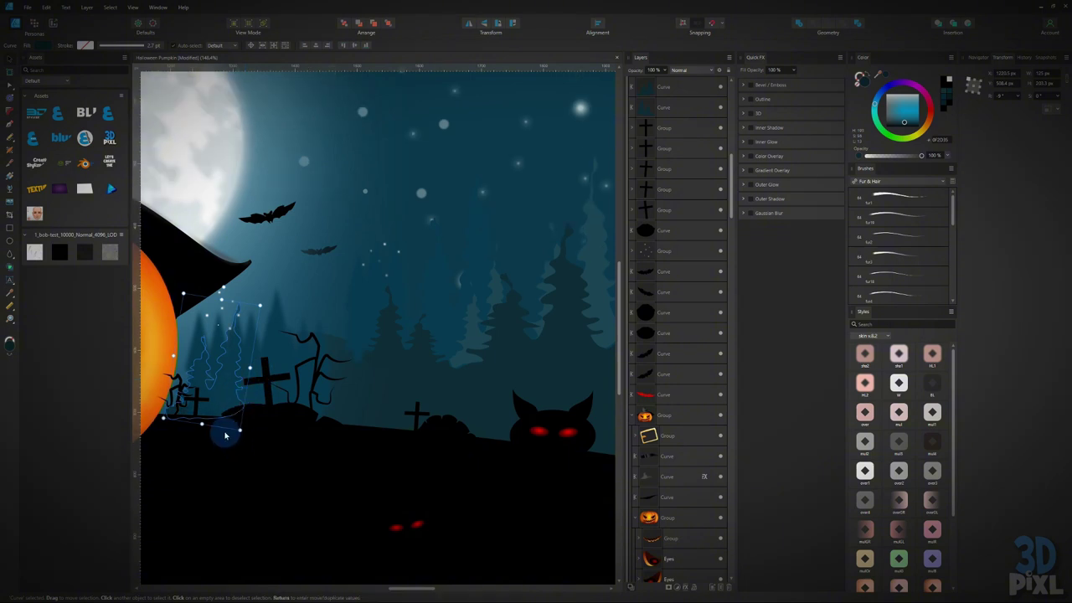
left_click_drag(230, 418, 399, 432)
left_click_drag(346, 303, 328, 274)
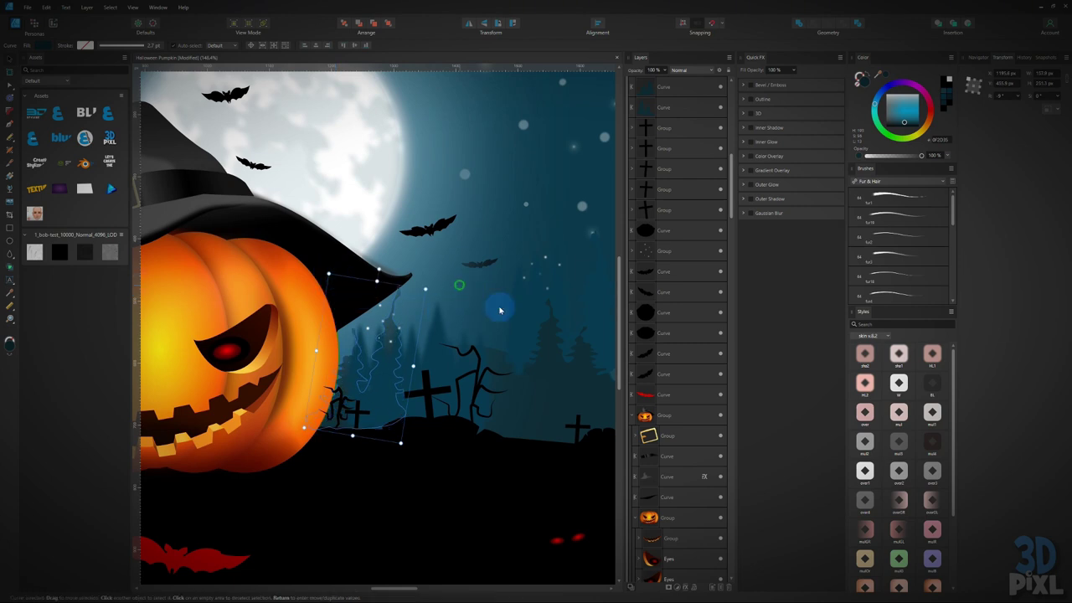
Step: Move the small bare tree beside the pumpkin into the gap between the small cross and the large cross
left_click(340, 405)
left_click_drag(341, 404, 383, 404)
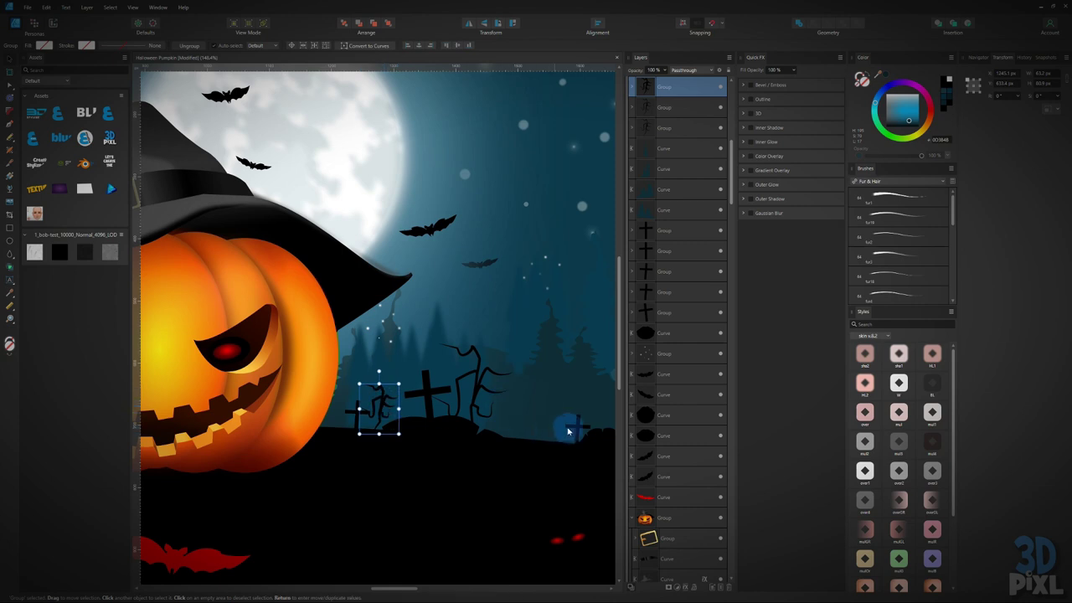
Step: Nudge the black cat silhouette at the right end of the hill slightly right and down
left_click_drag(560, 435, 320, 428)
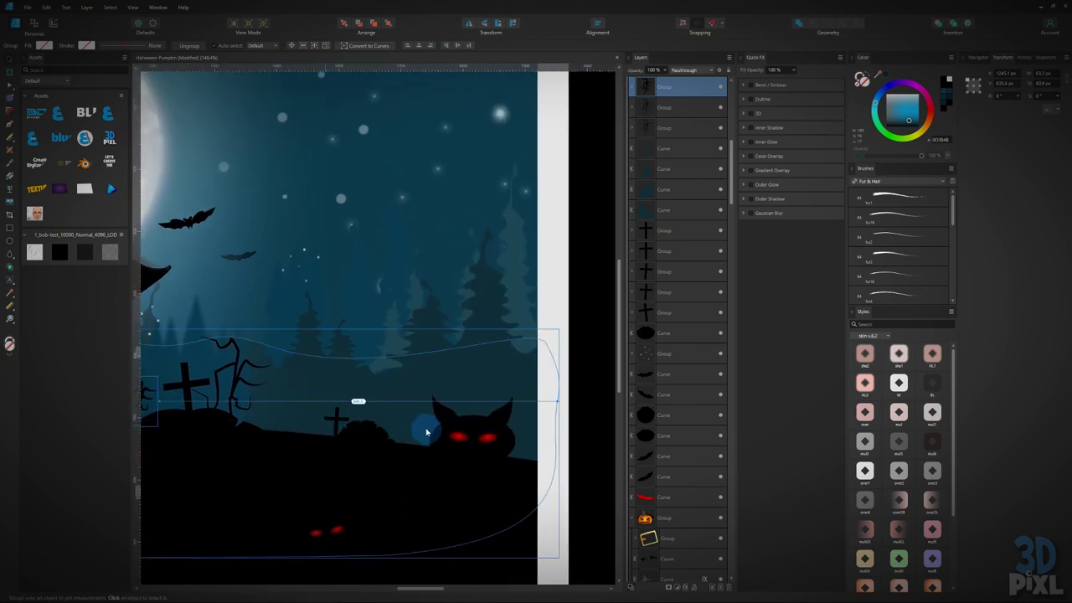
left_click(500, 434)
scroll(501, 435, "up", 4)
mouse_move(471, 420)
left_mouse_down()
mouse_move(461, 356)
mouse_move(473, 410)
mouse_move(454, 381)
mouse_move(485, 426)
left_mouse_up()
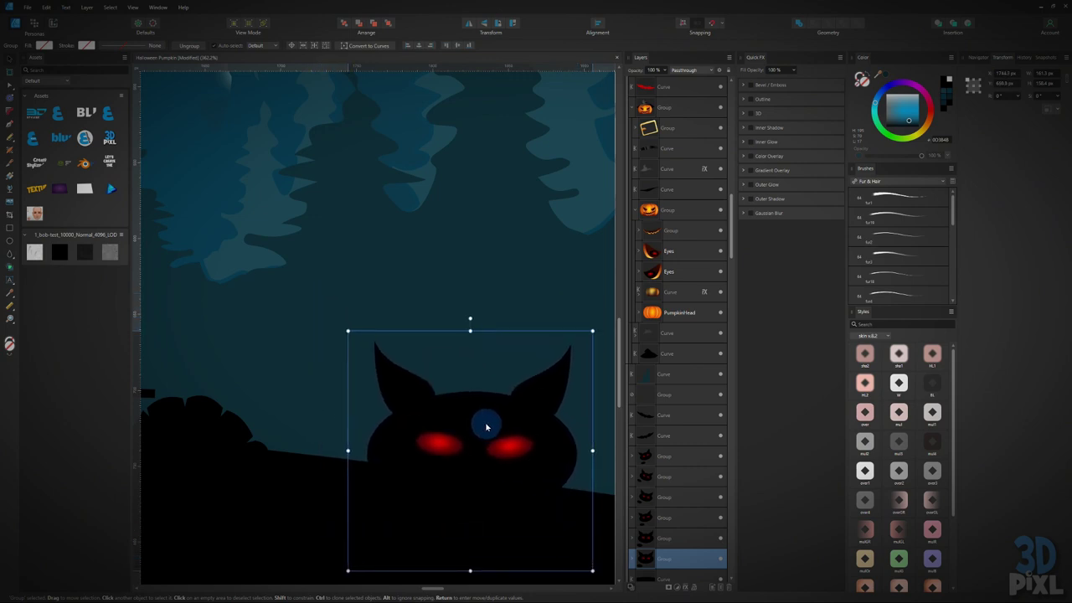
Step: Apply a Gaussian Blur with a 14.1 px radius to the rotated star group beside the moon
scroll(486, 431, "down", 6)
left_click_drag(284, 430, 536, 435)
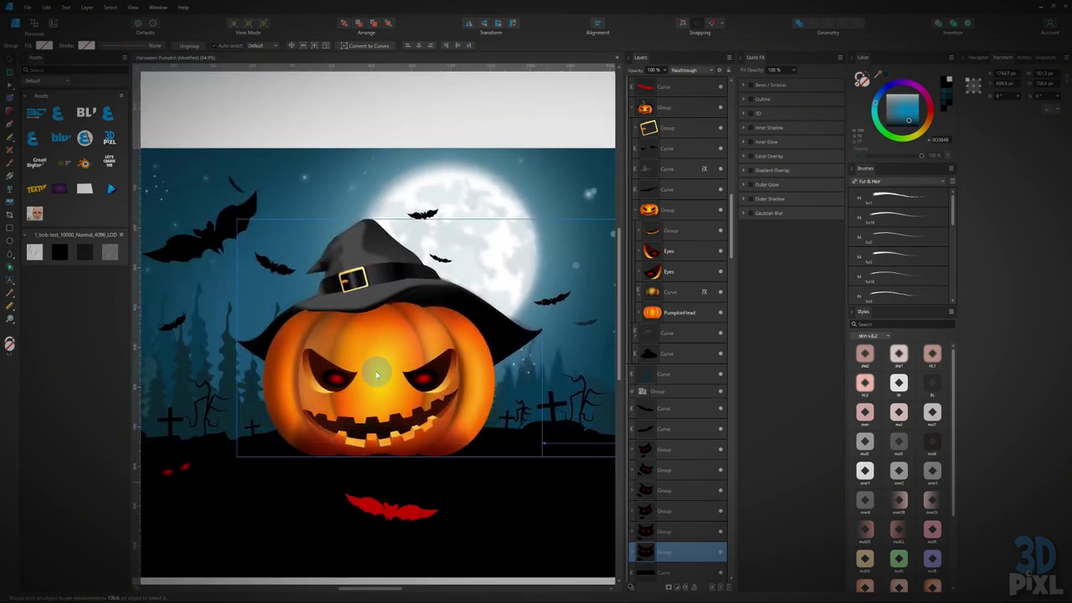
left_click_drag(259, 349, 239, 303)
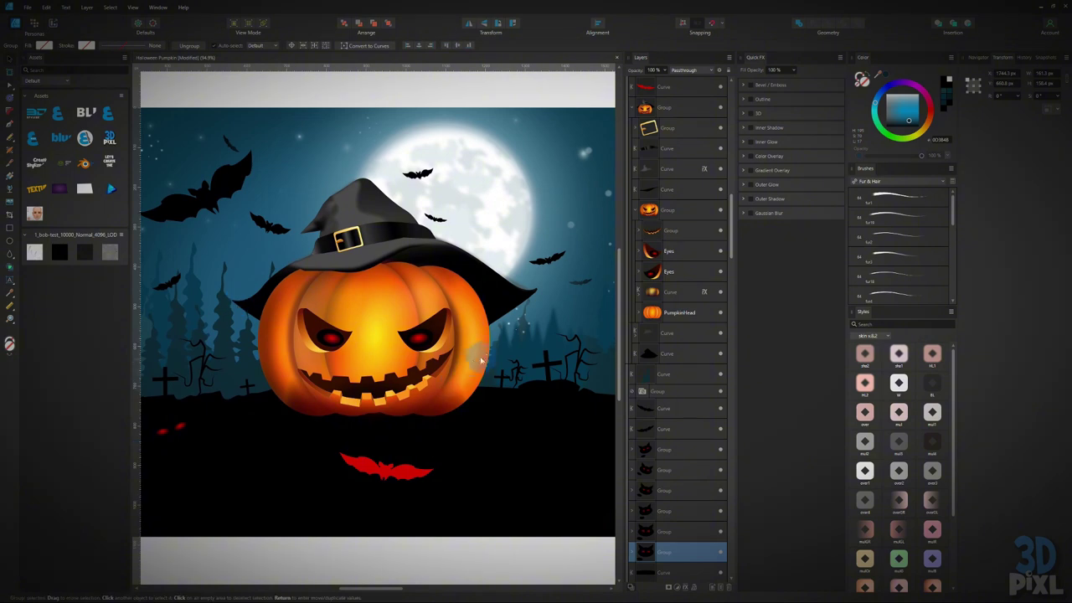
left_click(525, 335)
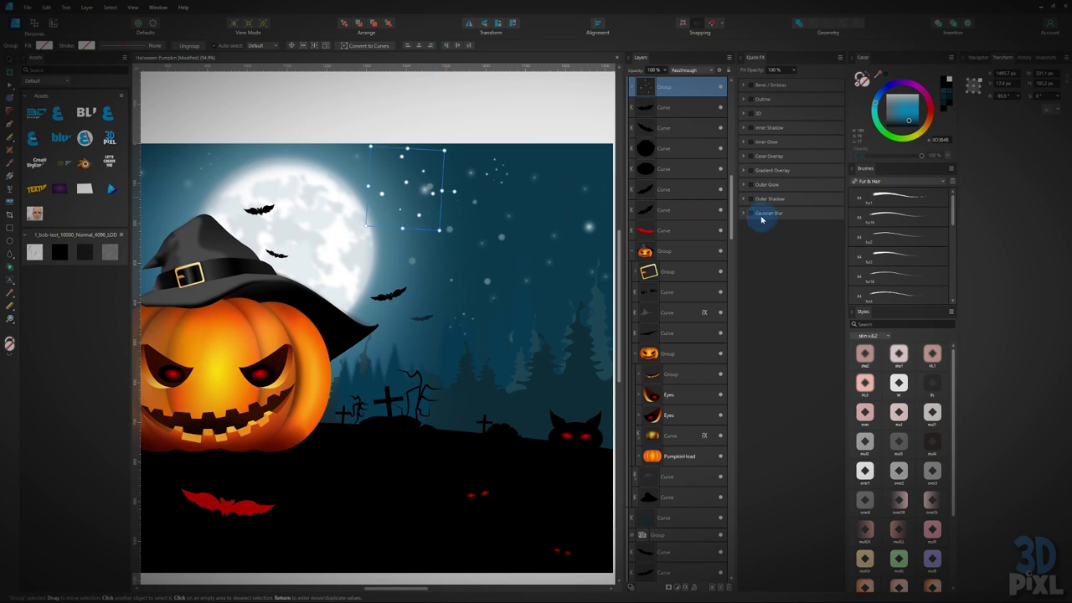
left_click(751, 214)
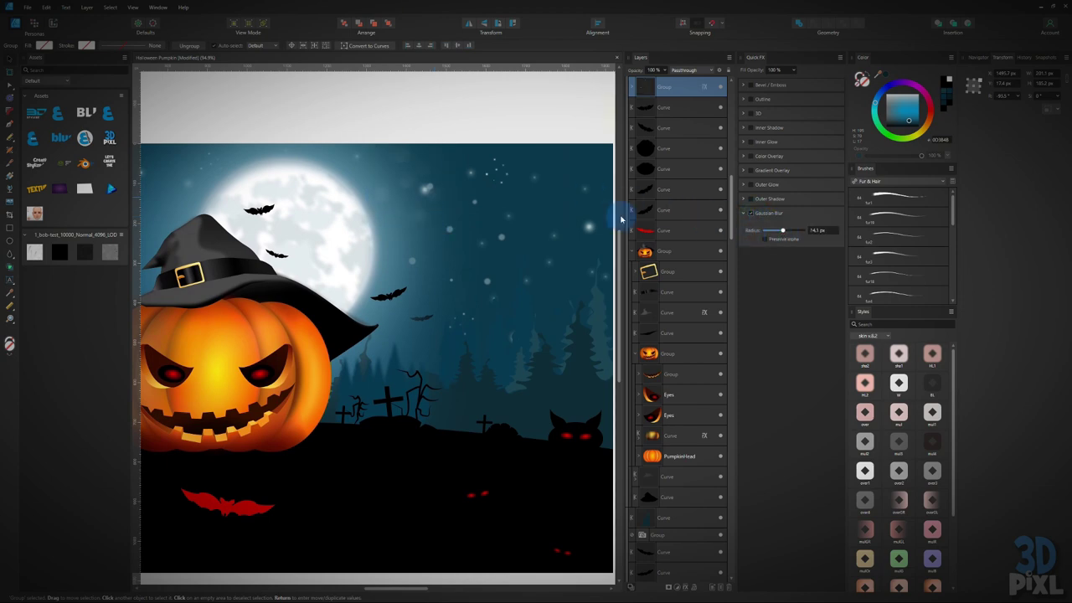
left_click(328, 103)
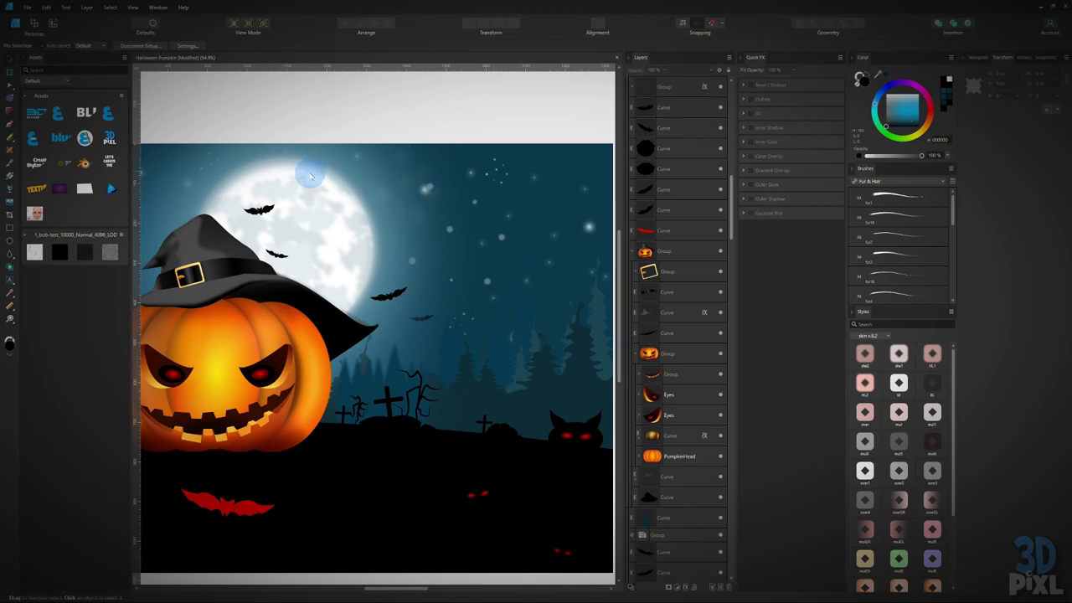
Step: Examine the whole Artboard2 composition, including the moon, and compare it with the finished reference poster
left_click_drag(328, 247, 446, 316)
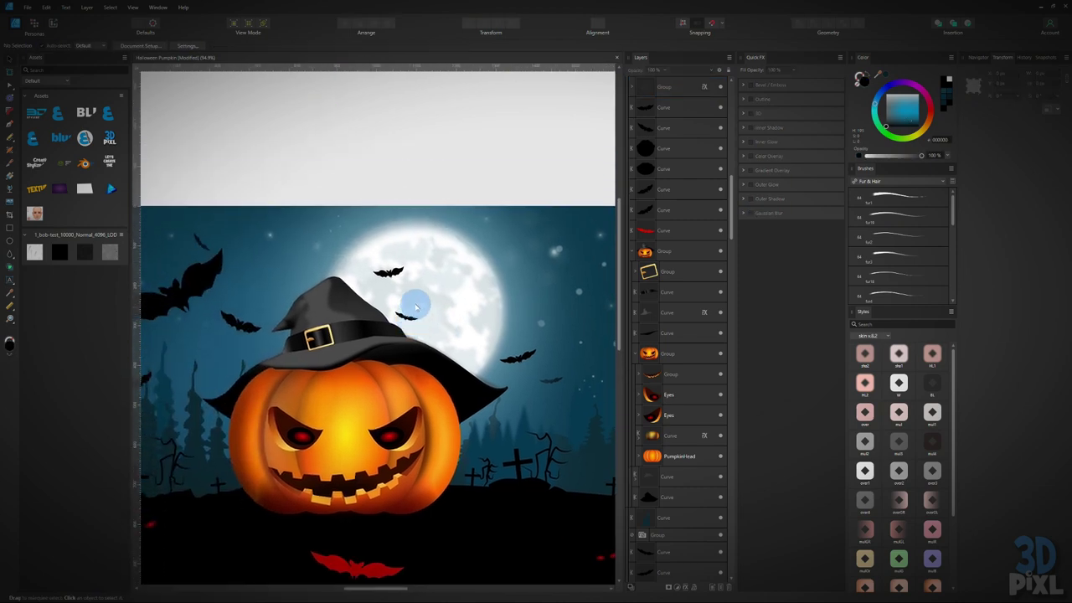
left_click(445, 317)
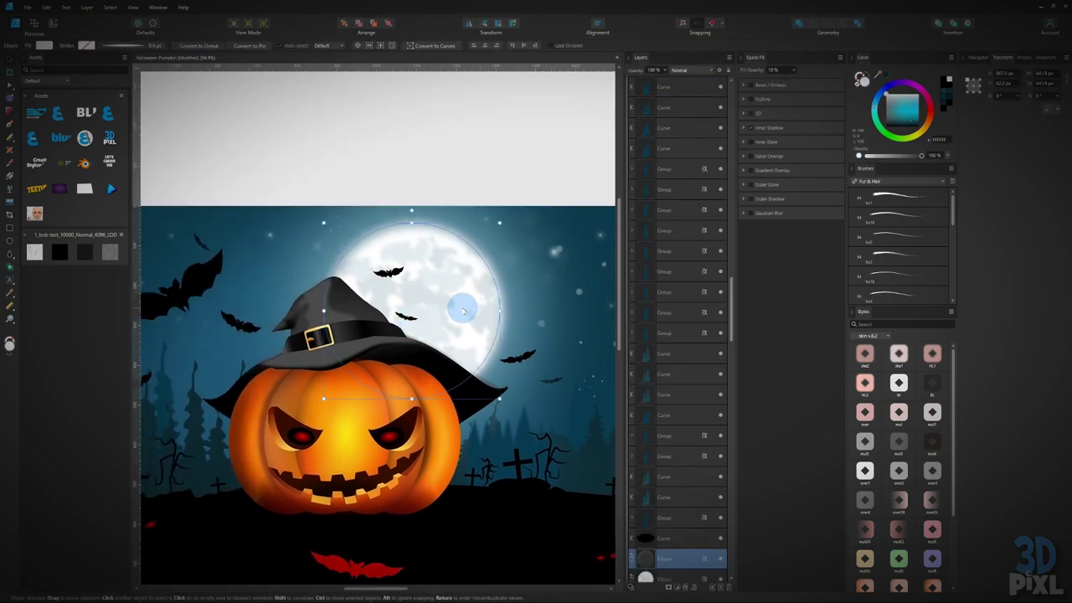
left_click(483, 166)
scroll(460, 333, "down", 1)
scroll(460, 336, "down", 2)
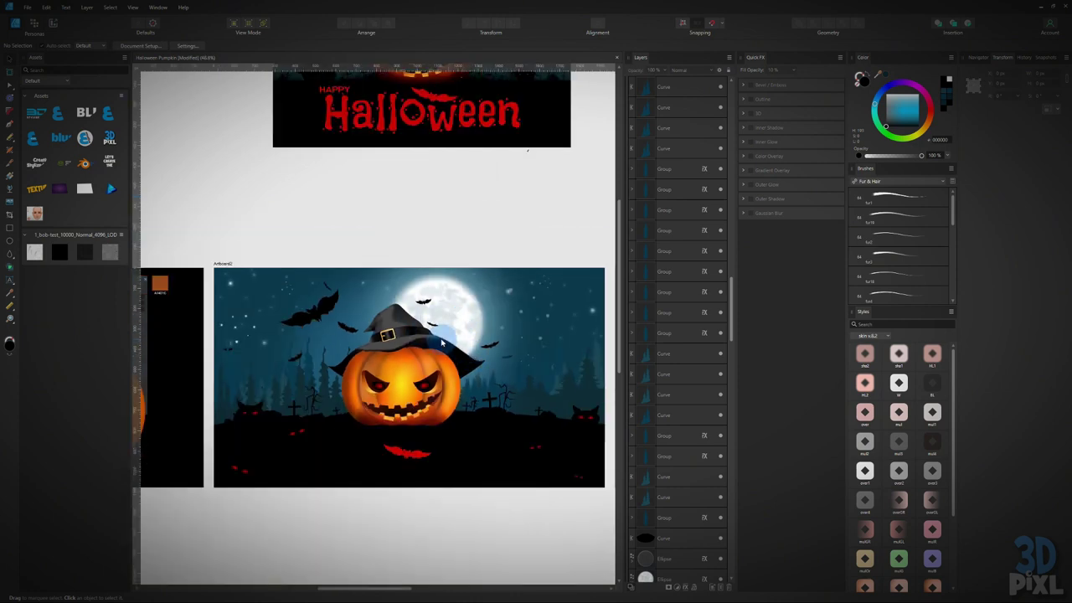
scroll(460, 337, "up", 2)
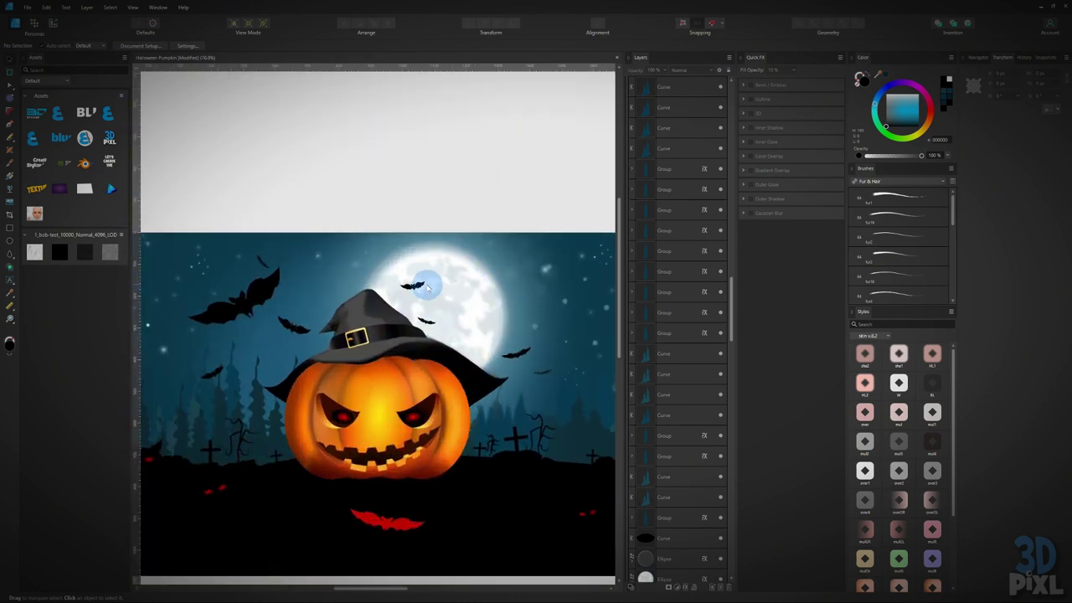
scroll(338, 352, "up", 2)
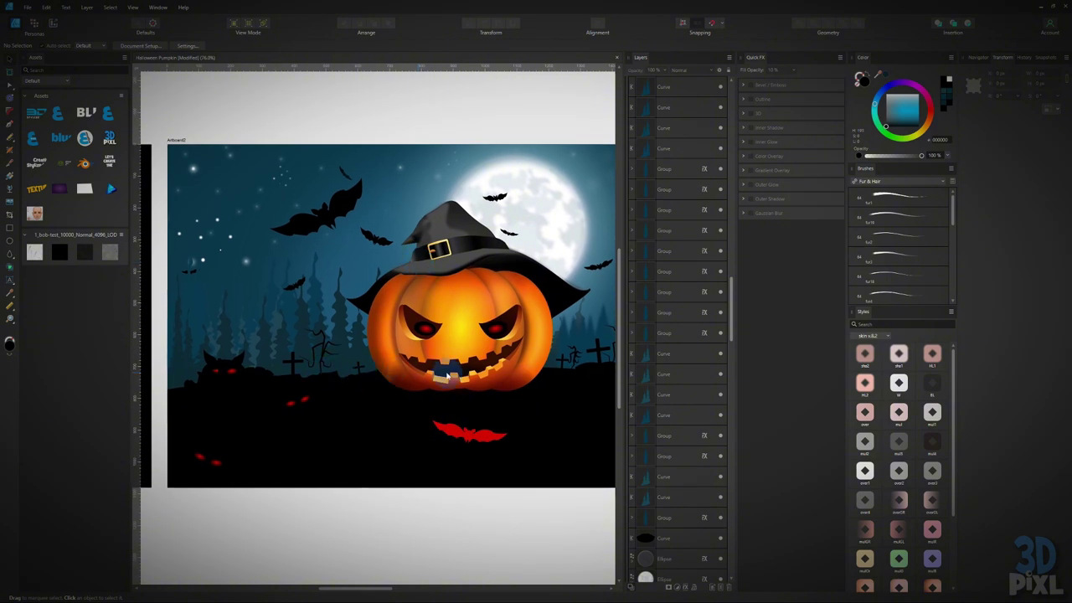
left_click_drag(438, 329, 406, 380)
Step: Inspect the fill type and Gaussian Blur radius of the large blue glow ellipse behind the pumpkin
left_click(327, 324)
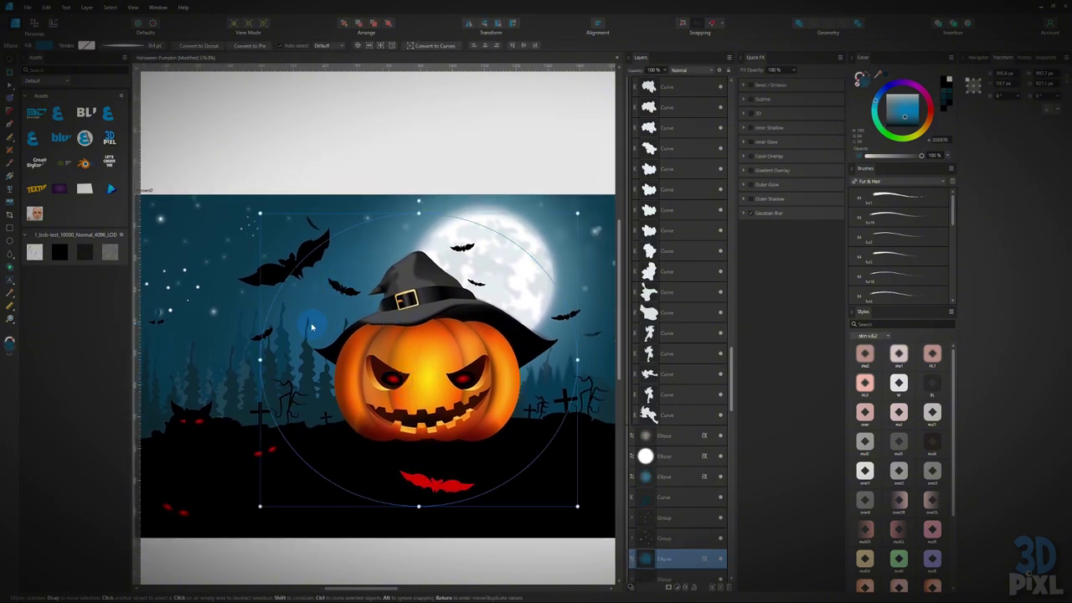
mouse_move(324, 311)
left_mouse_down()
mouse_move(511, 516)
mouse_move(536, 572)
mouse_move(443, 423)
mouse_move(324, 307)
left_mouse_up()
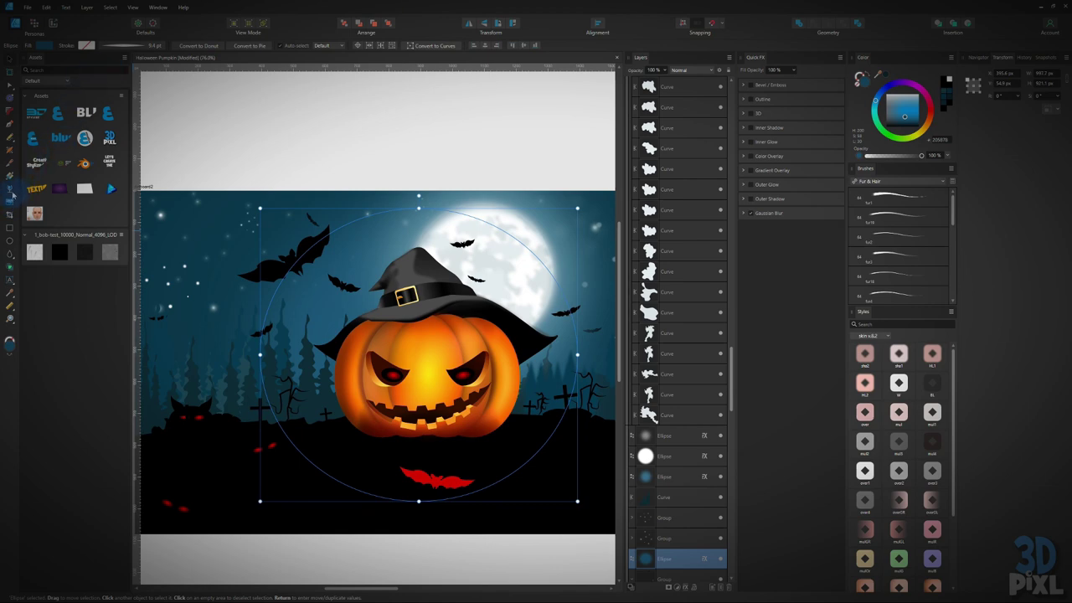
left_click(9, 176)
left_click(237, 144)
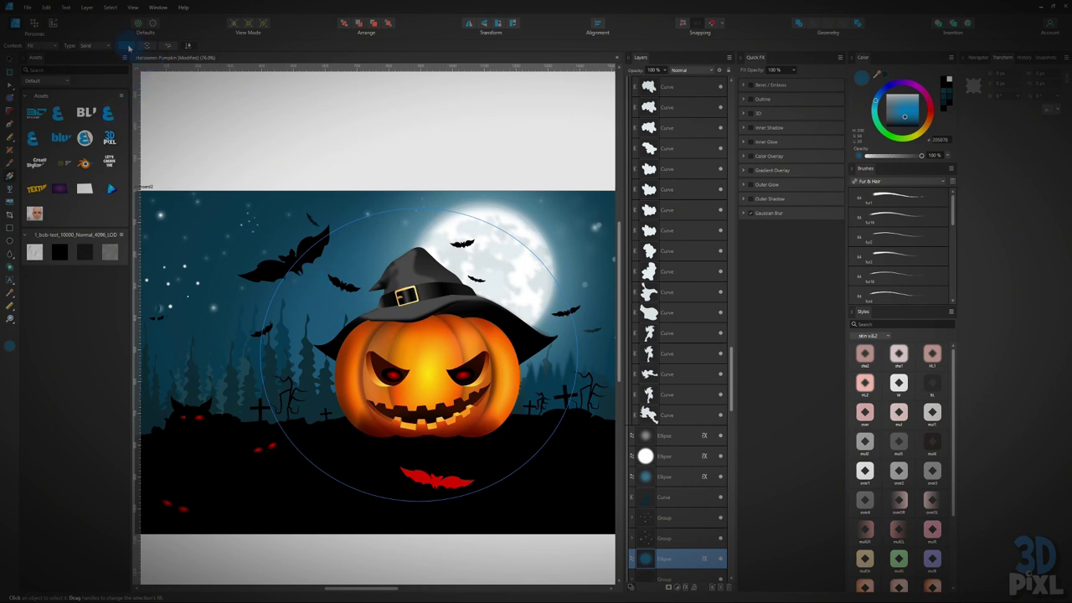
left_click(10, 60)
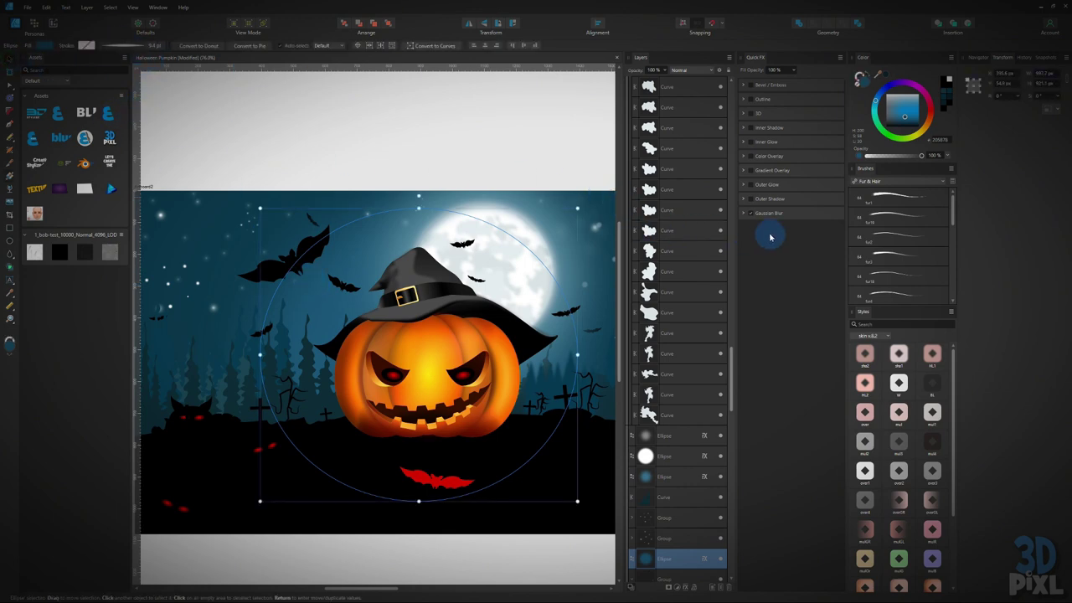
left_click(746, 215)
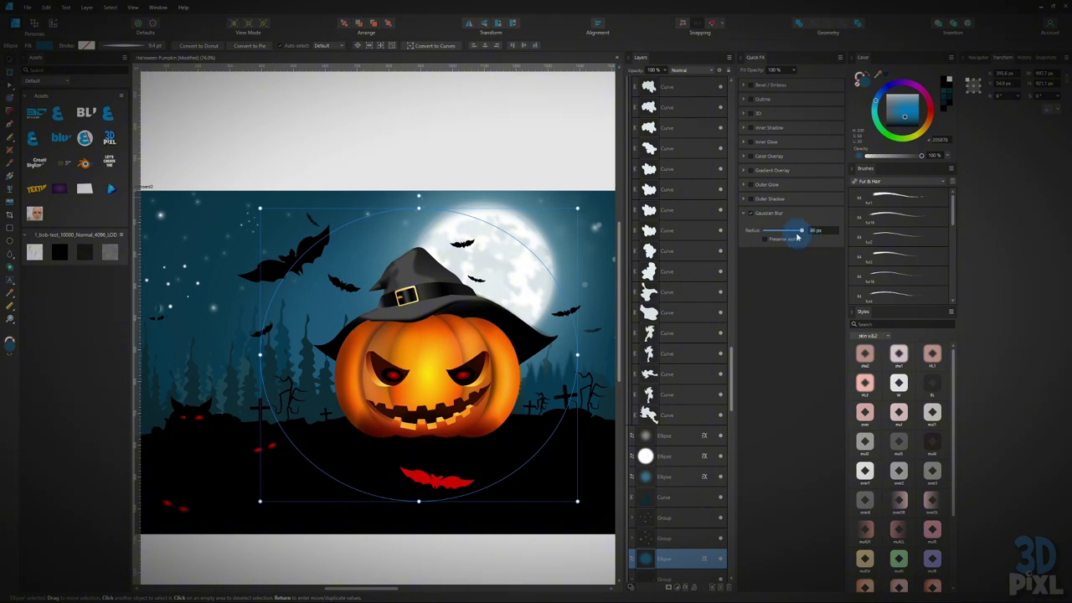
left_click(743, 213)
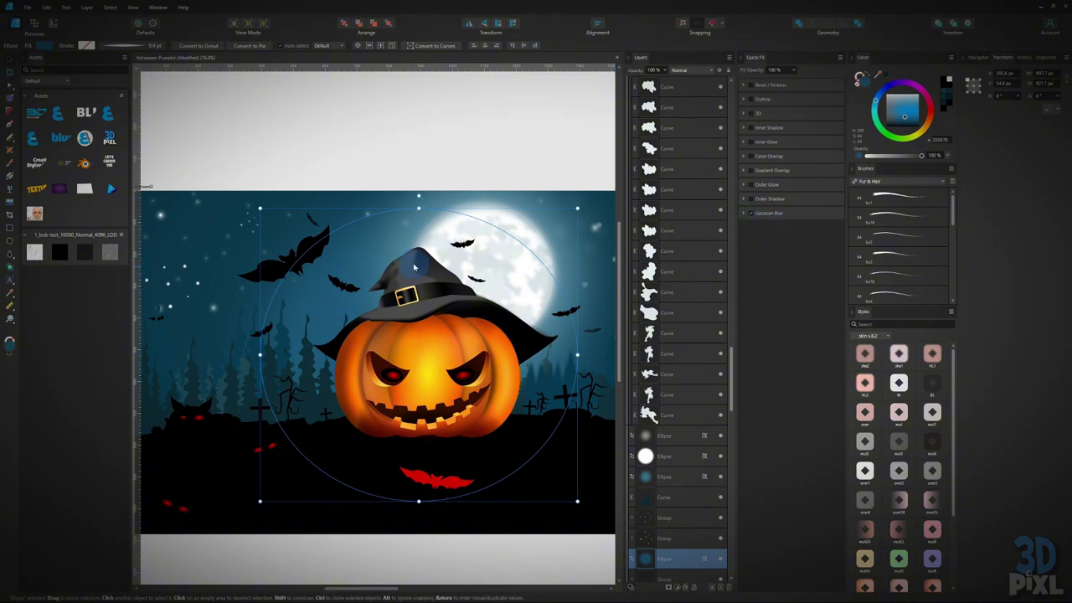
left_click(405, 137)
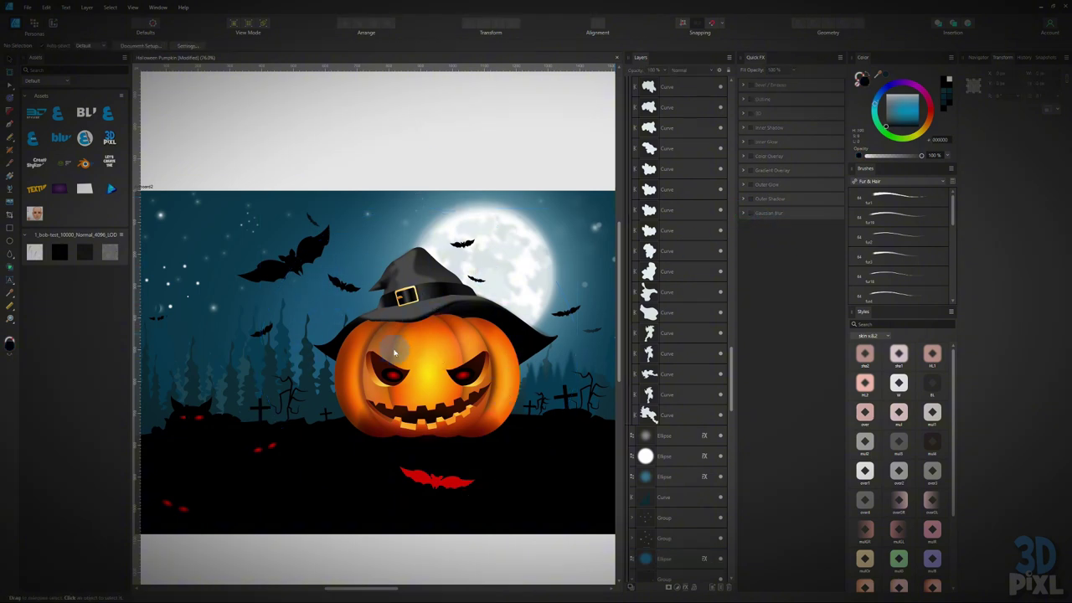